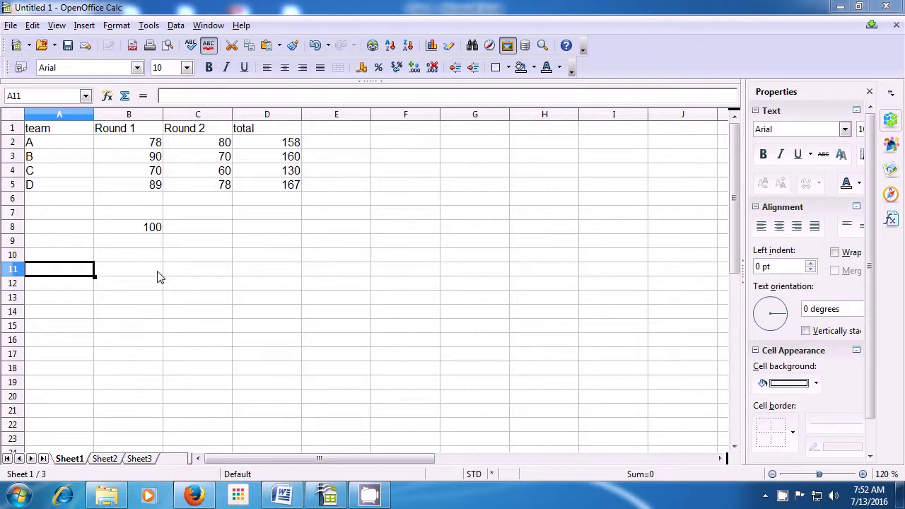
Step: Format cell B8 as Percent using the two-decimal -12.95% format
click(159, 232)
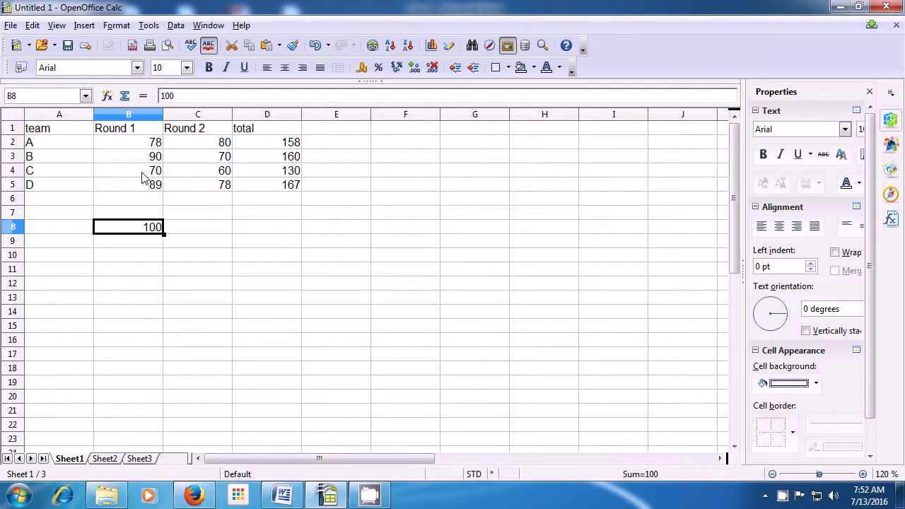
click(120, 26)
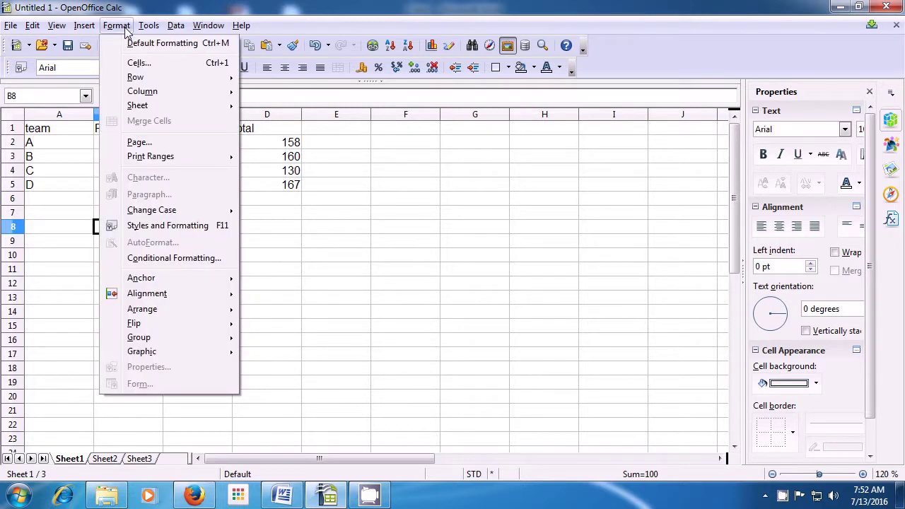
click(136, 61)
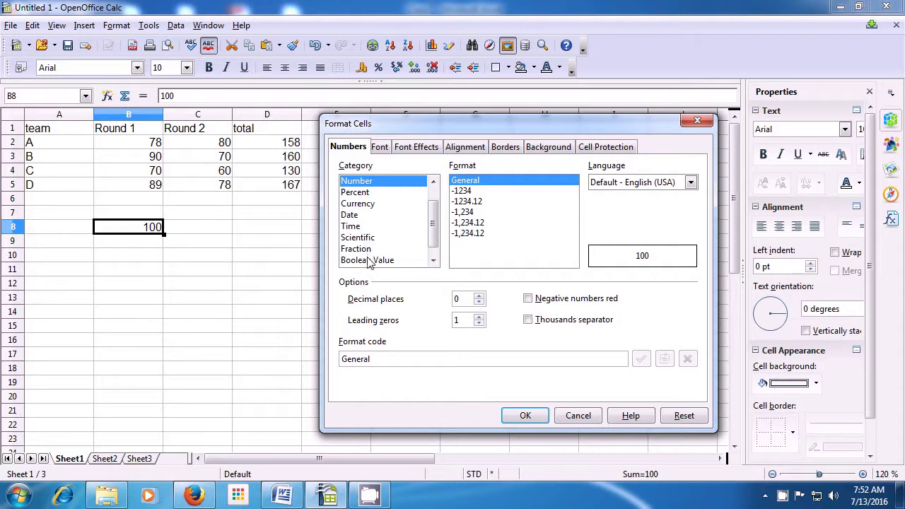
drag(432, 227, 435, 251)
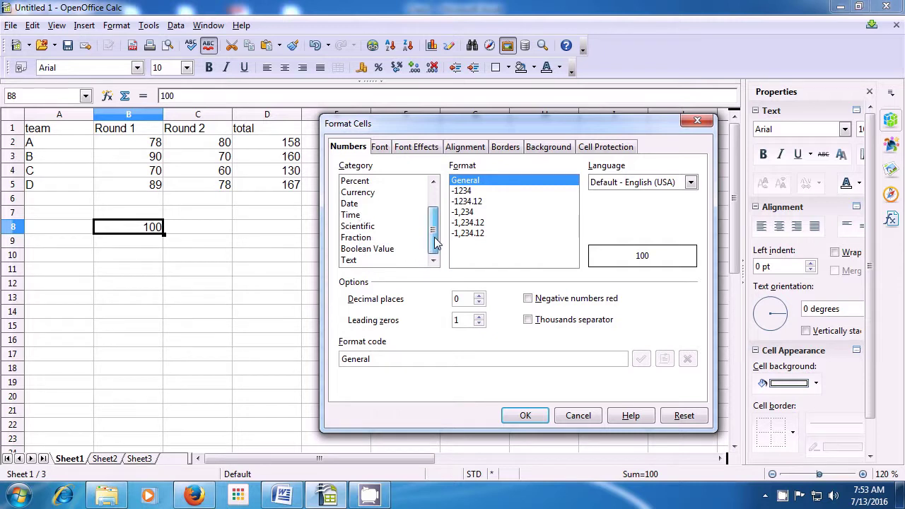
drag(435, 243, 433, 205)
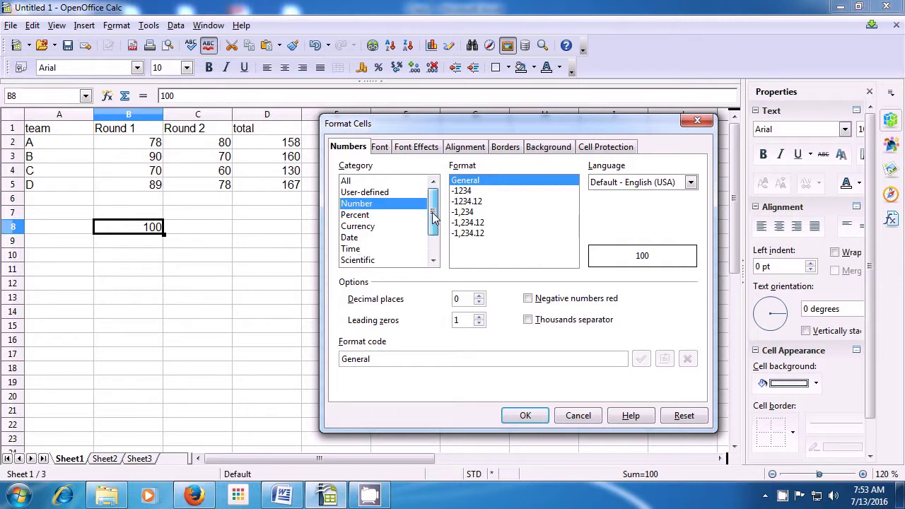
click(354, 216)
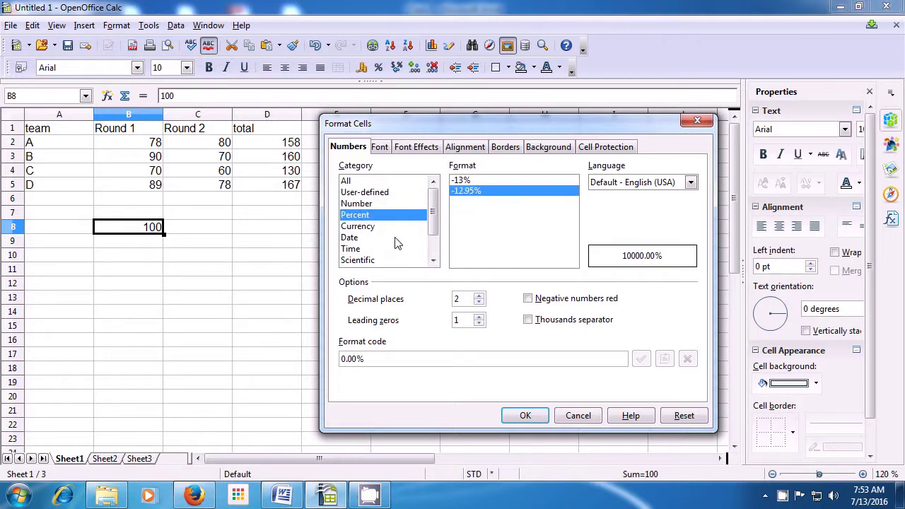
click(523, 416)
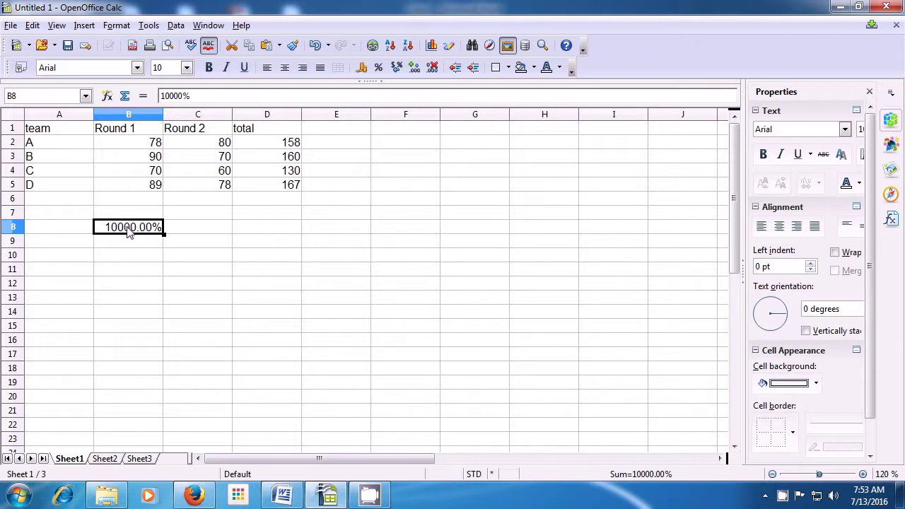
Step: Format cell B8 as Currency using EUR € Asturian with the -€1,234.00 format
click(117, 26)
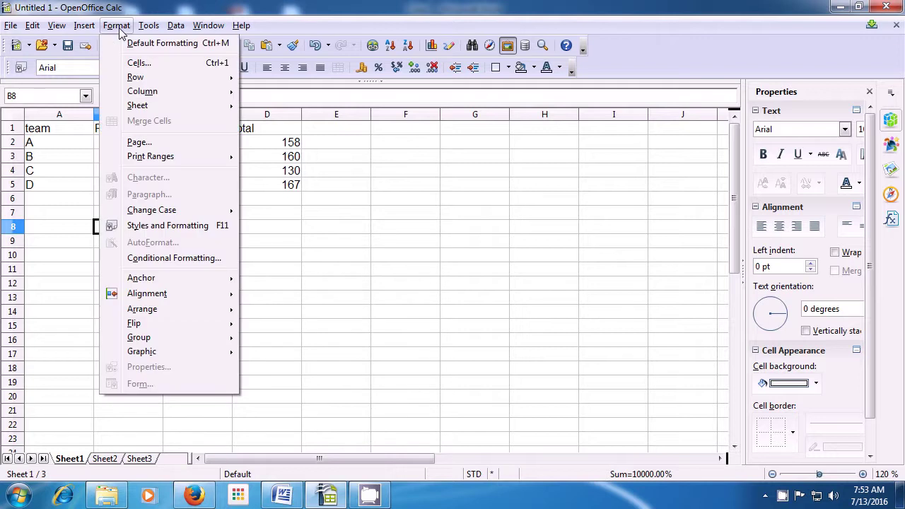
click(132, 65)
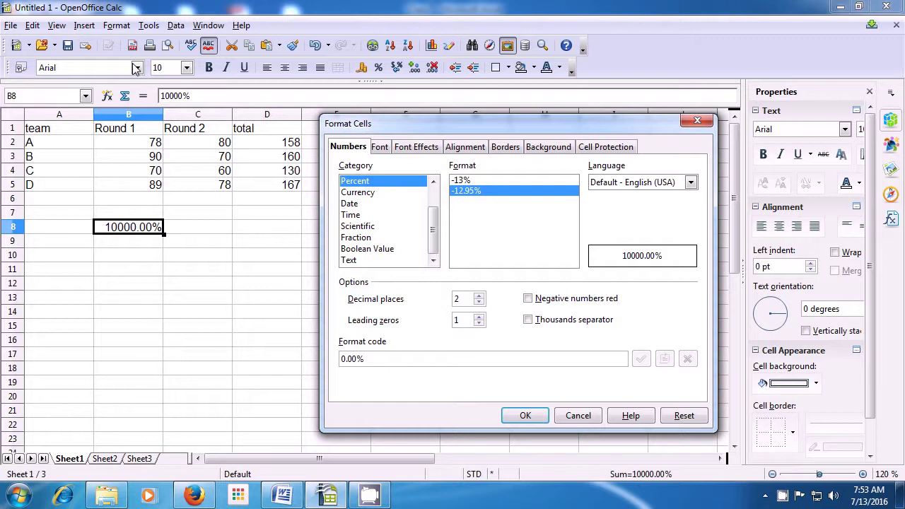
click(359, 194)
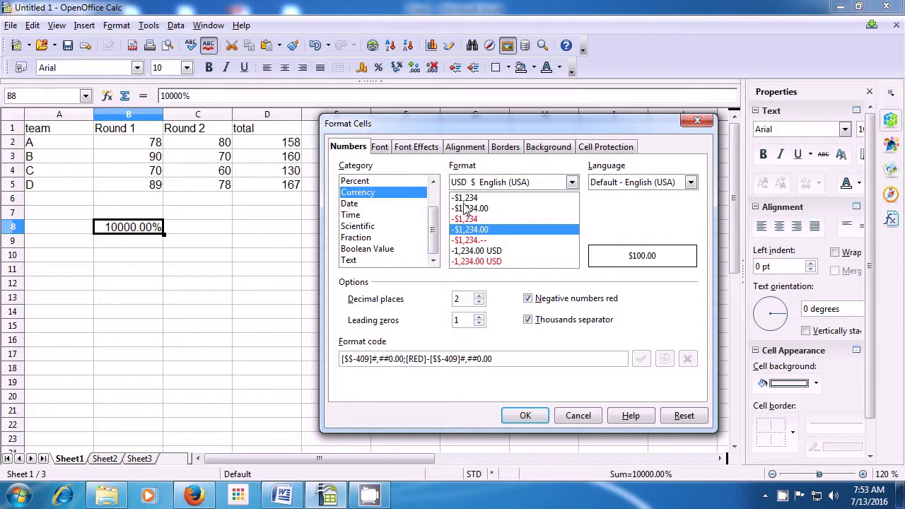
click(571, 183)
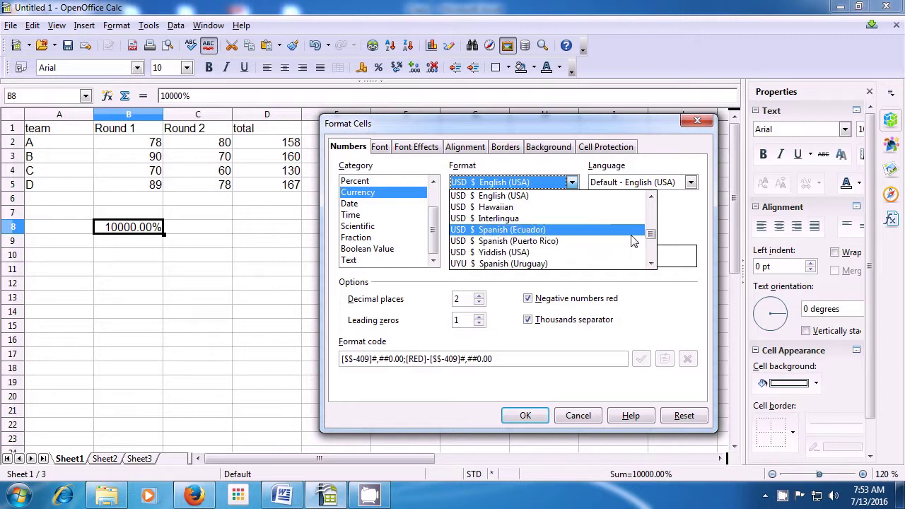
drag(650, 237, 639, 205)
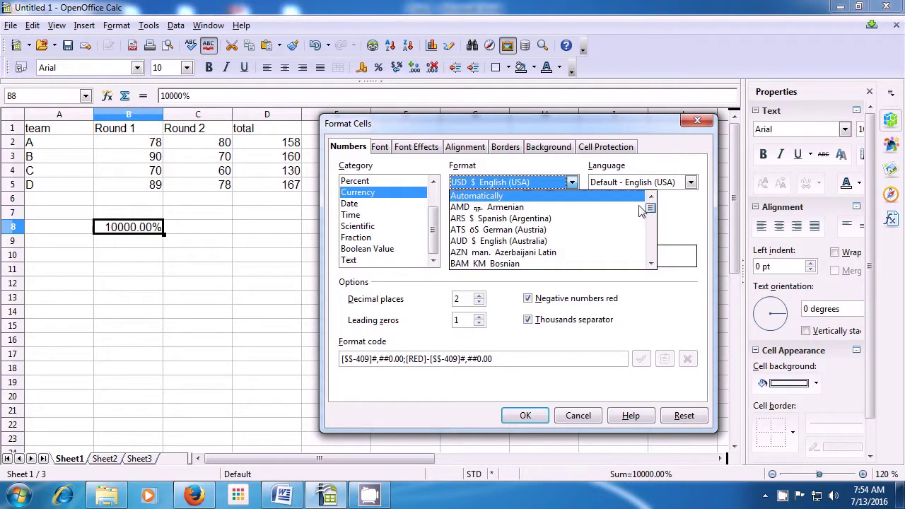
scroll(467, 256, down, 15)
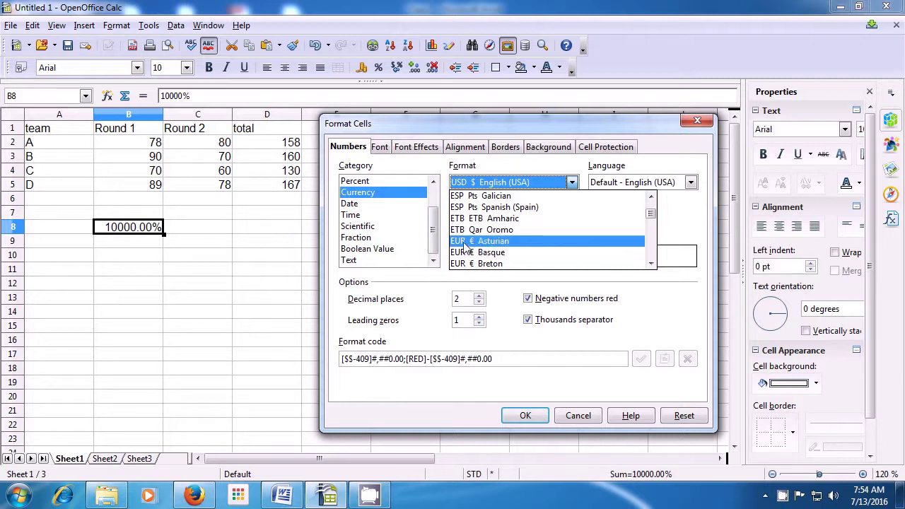
click(481, 241)
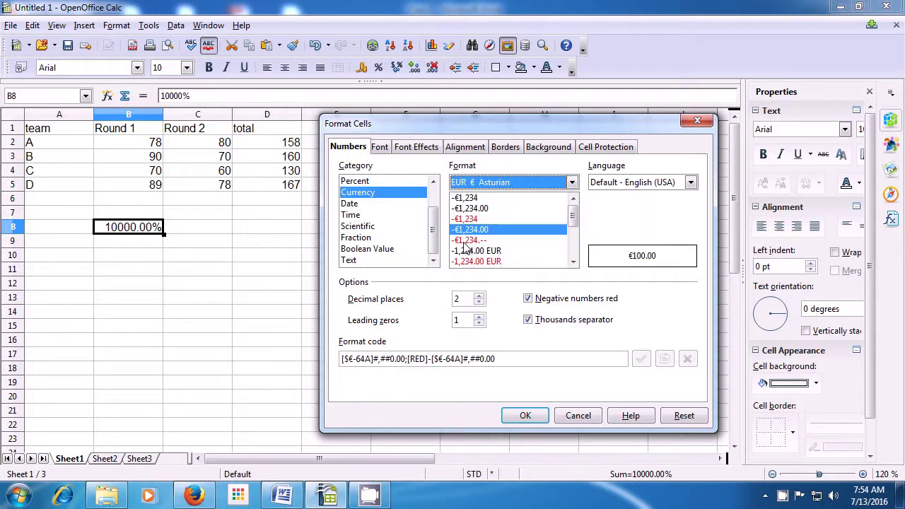
click(527, 415)
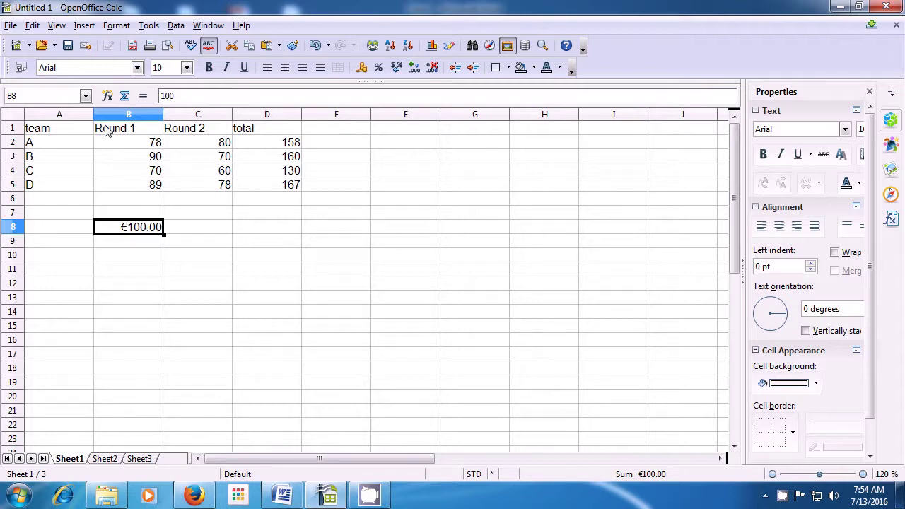
Step: Format cell B8 as a Date using the Dec 31, 99 format
click(118, 26)
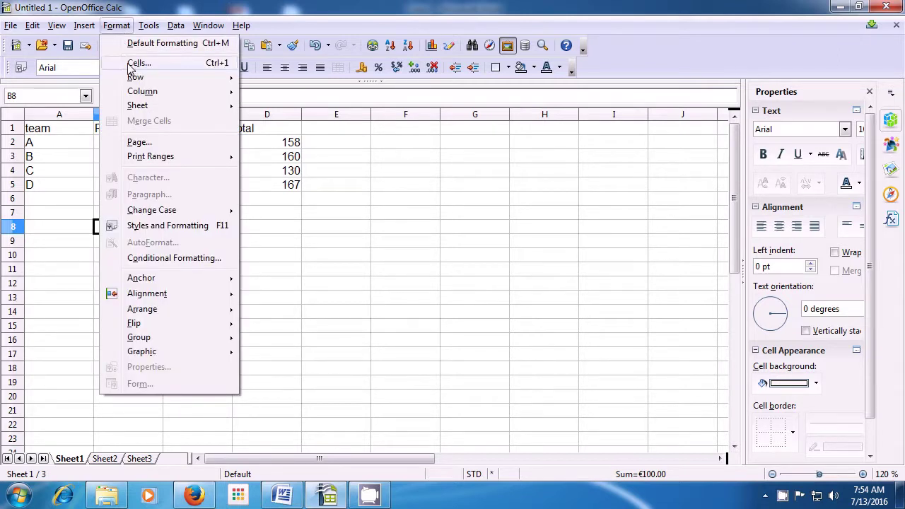
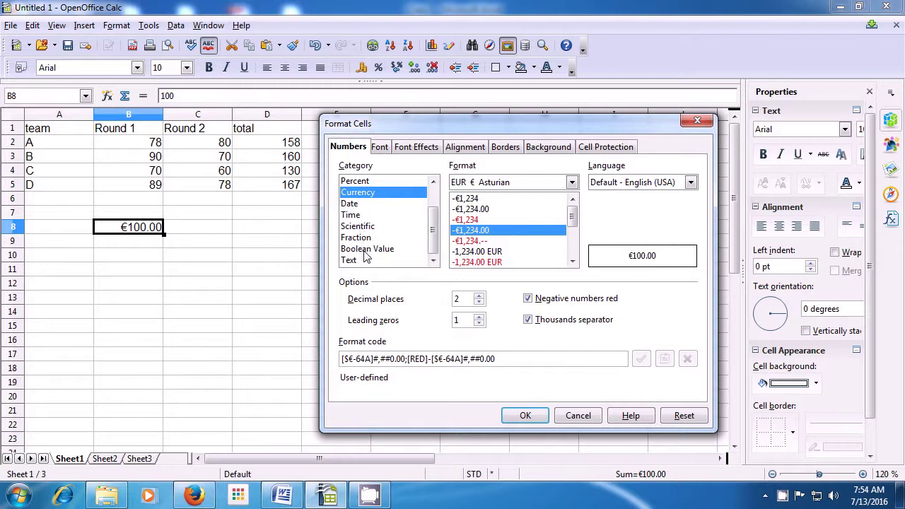
click(351, 205)
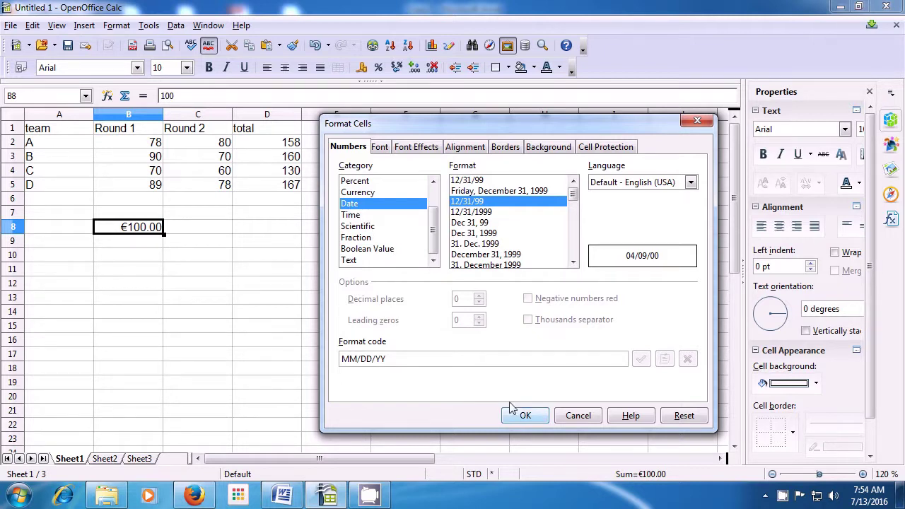
mouse_move(570, 200)
mouse_down()
mouse_move(573, 232)
mouse_move(564, 201)
mouse_up()
click(475, 212)
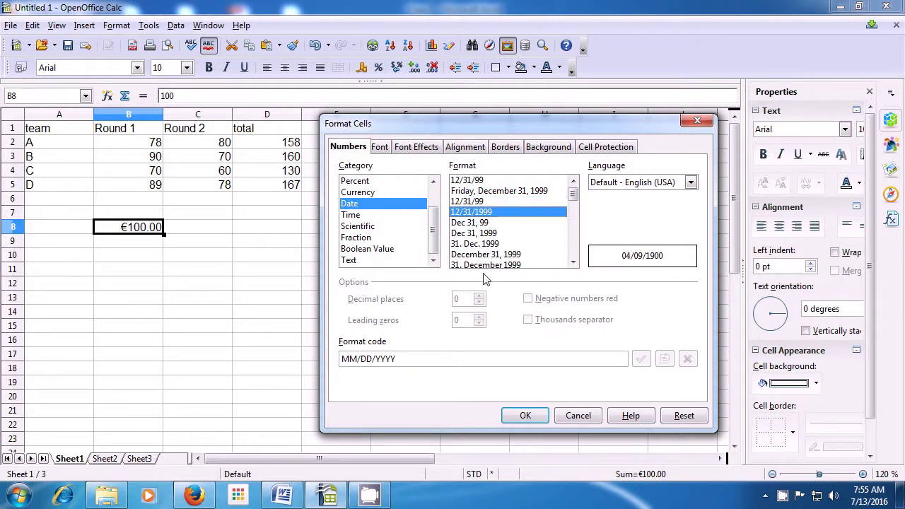
click(458, 223)
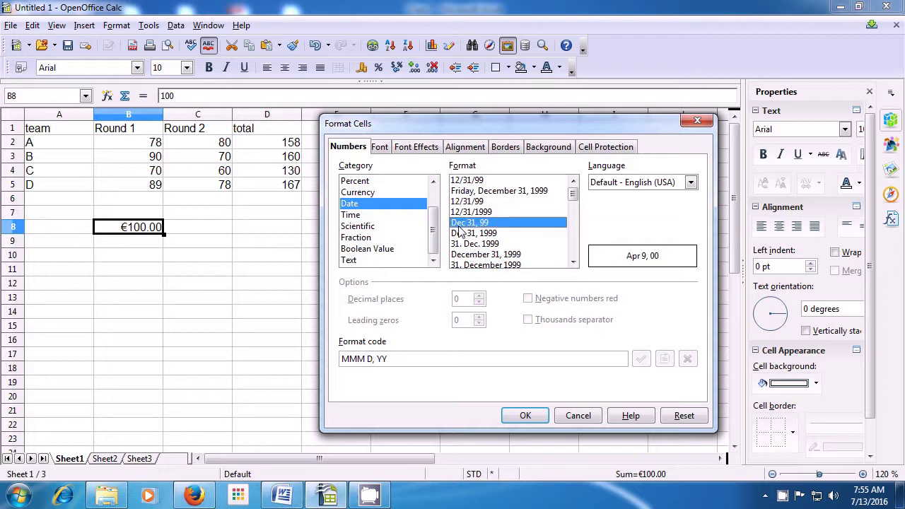
click(524, 416)
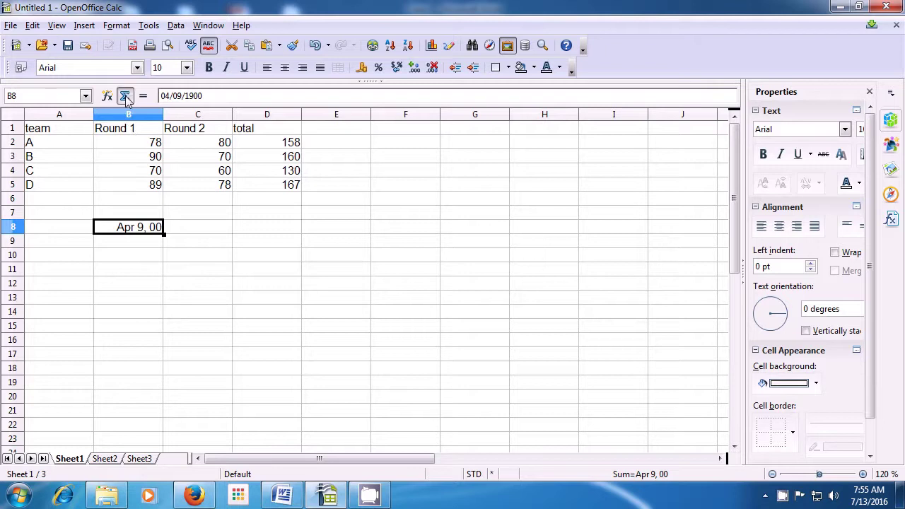
Step: Format cell B8 as a Time using the 01:37:46 PM format
click(121, 26)
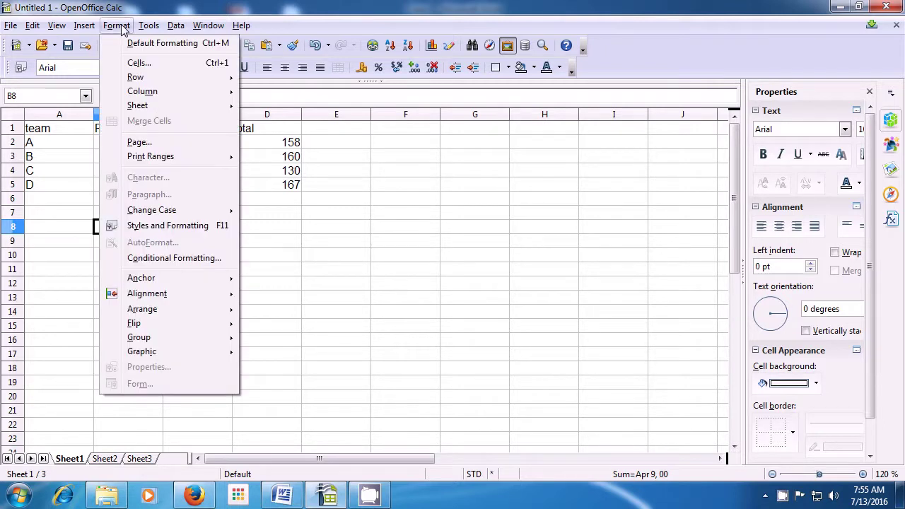
click(140, 63)
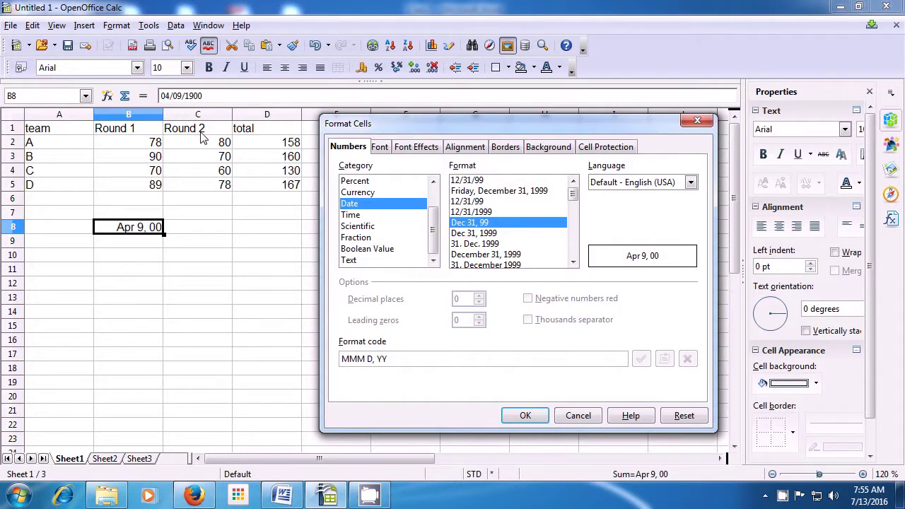
click(350, 215)
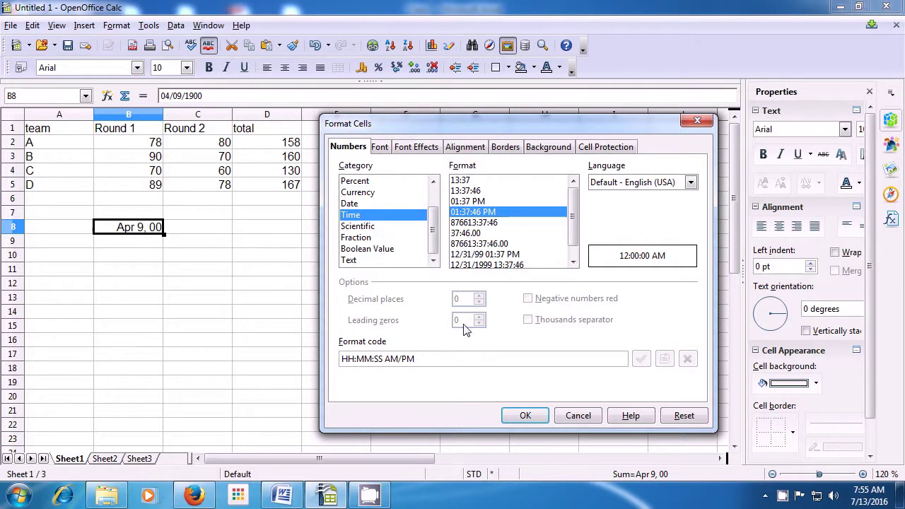
click(522, 416)
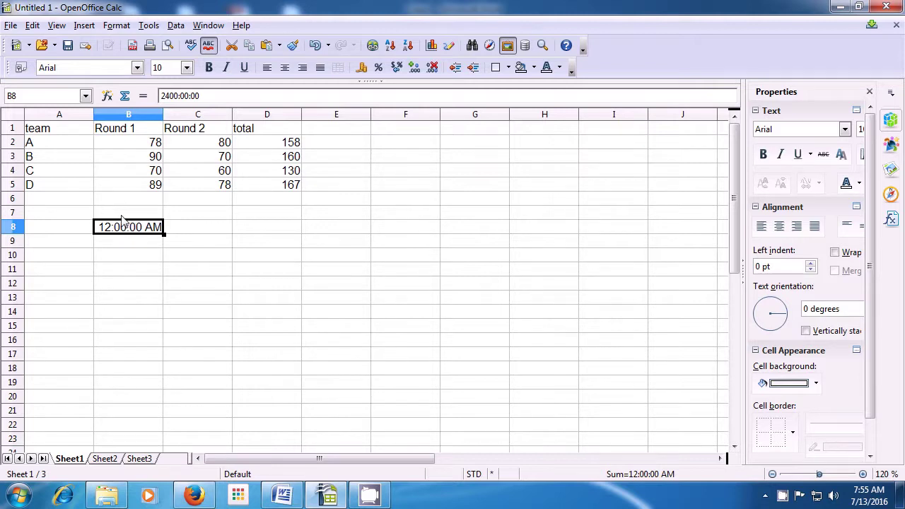
Step: Review the font, font effects and alignment settings for cell B8, including the horizontal alignment choices
click(117, 25)
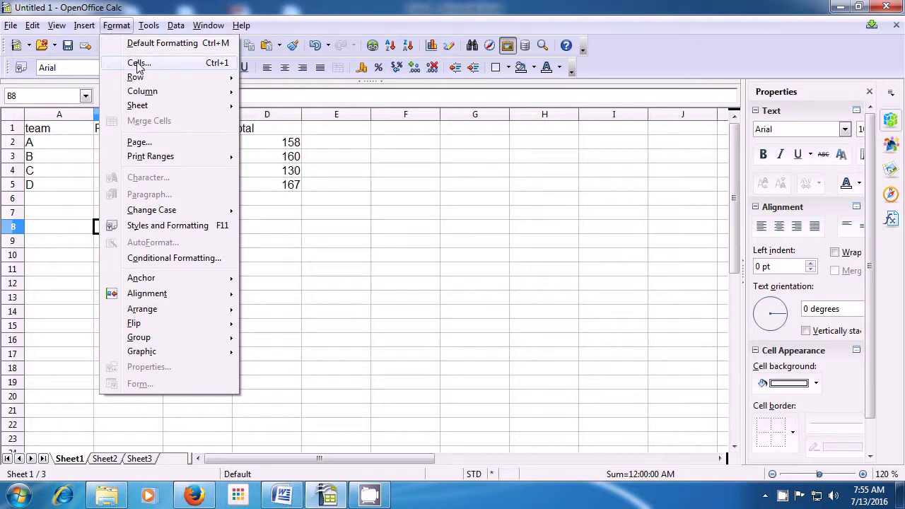
click(138, 63)
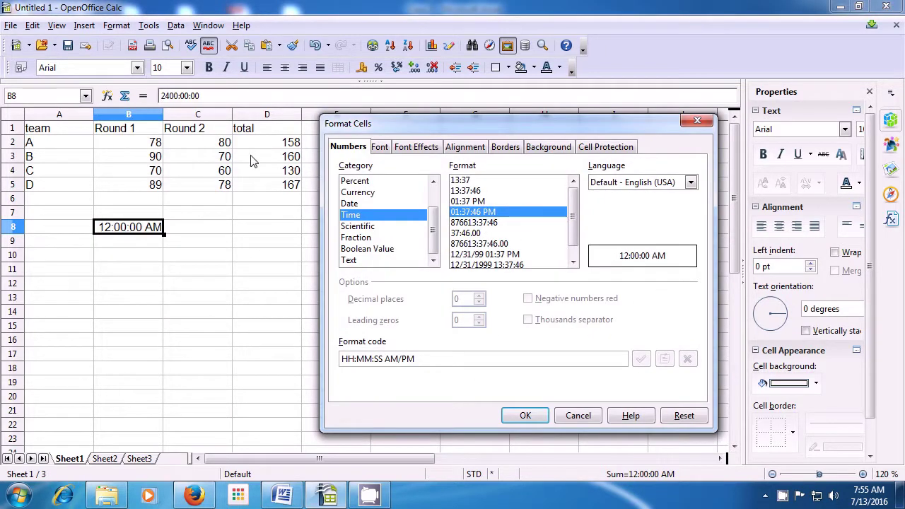
click(382, 147)
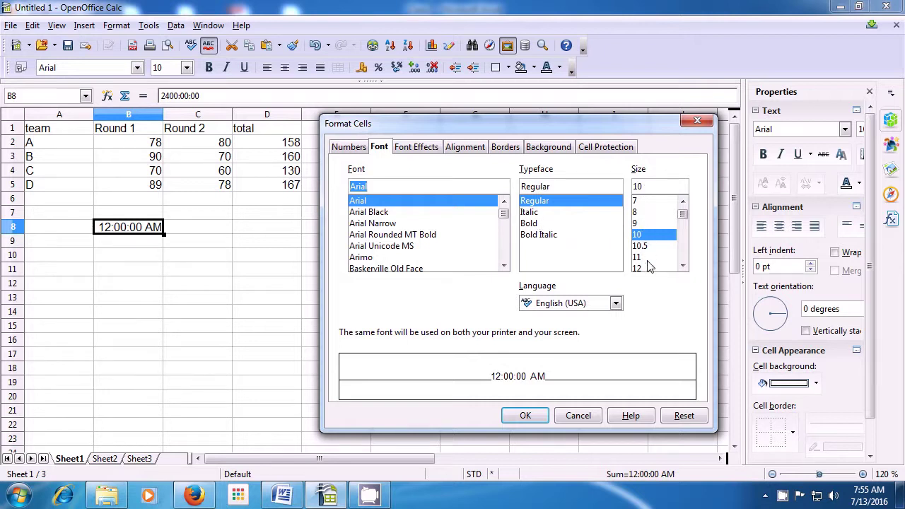
click(415, 151)
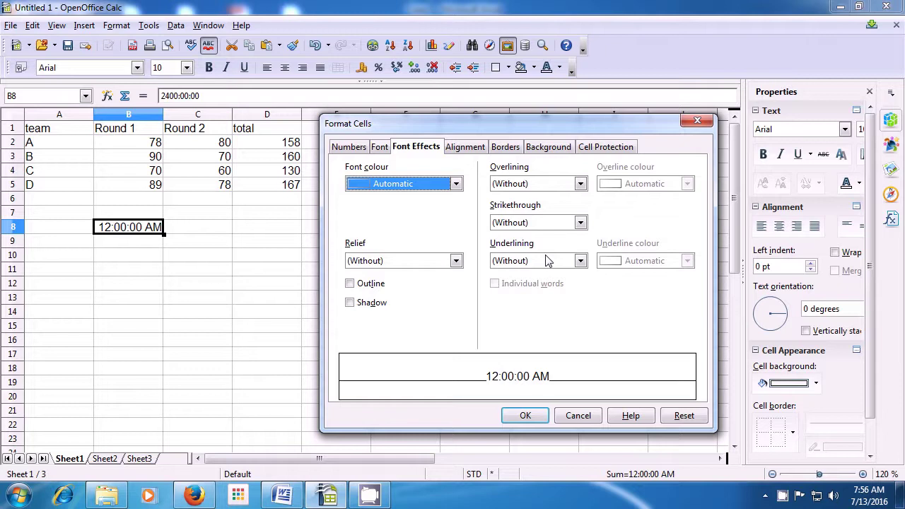
click(472, 150)
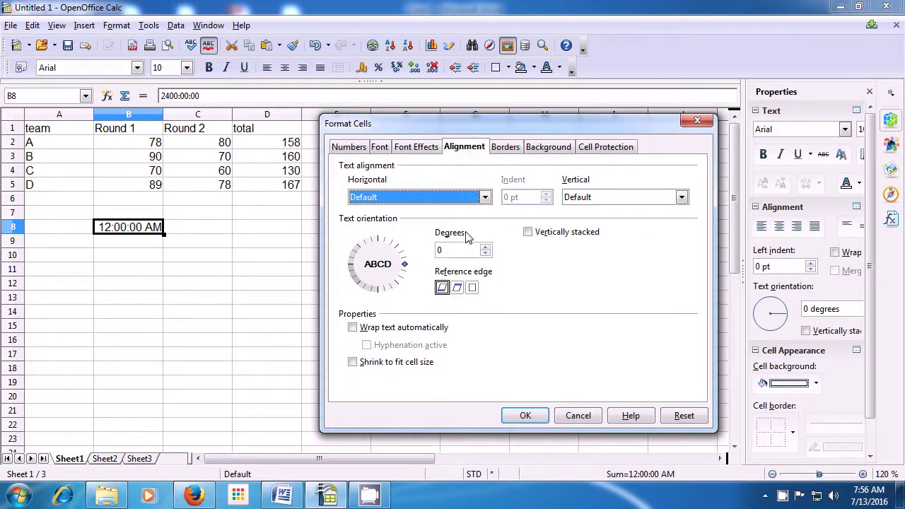
click(485, 198)
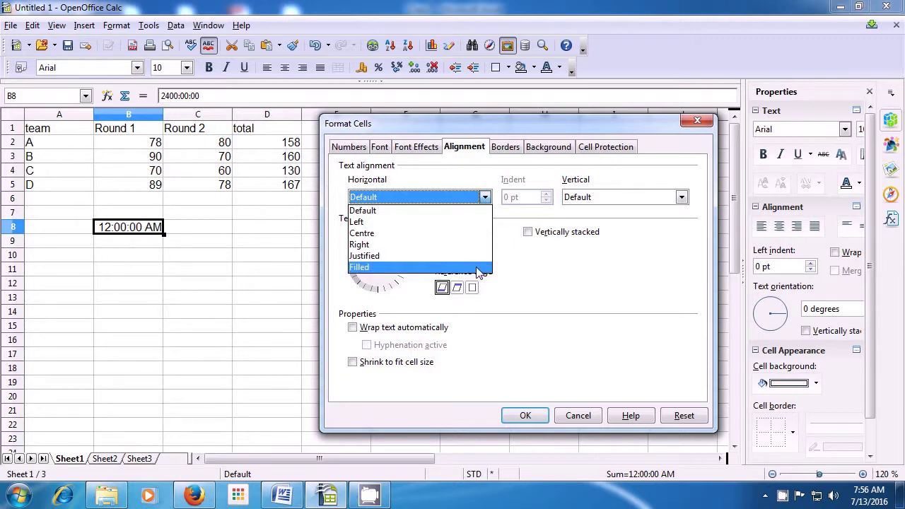
click(507, 238)
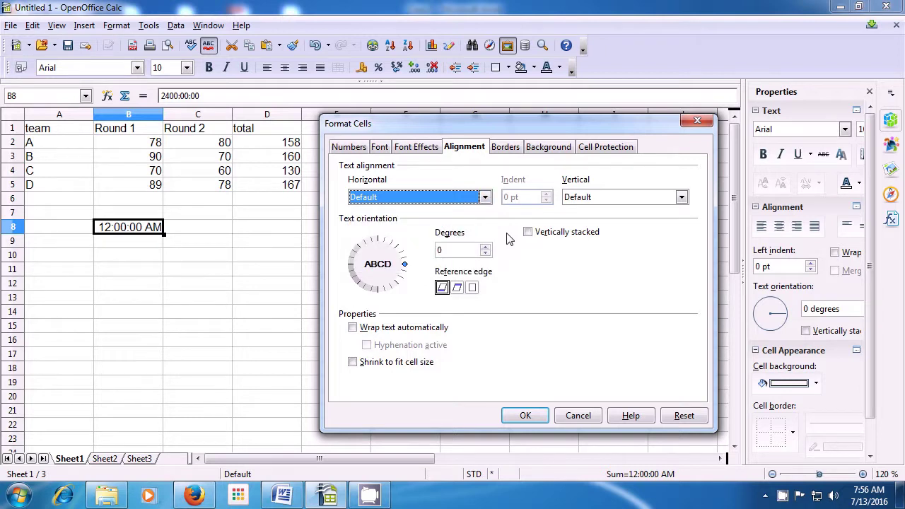
Step: Set the border line for cell B8 to the 5.00 pt style in Orange
click(508, 147)
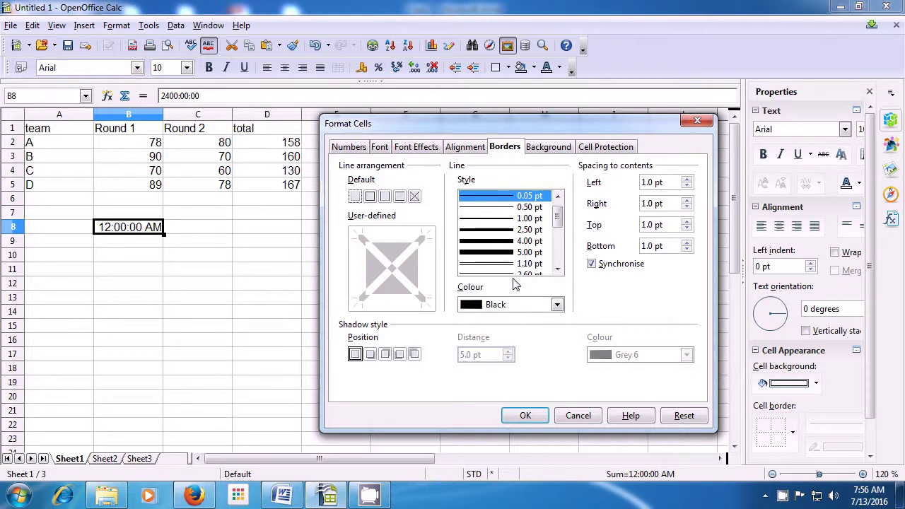
click(502, 253)
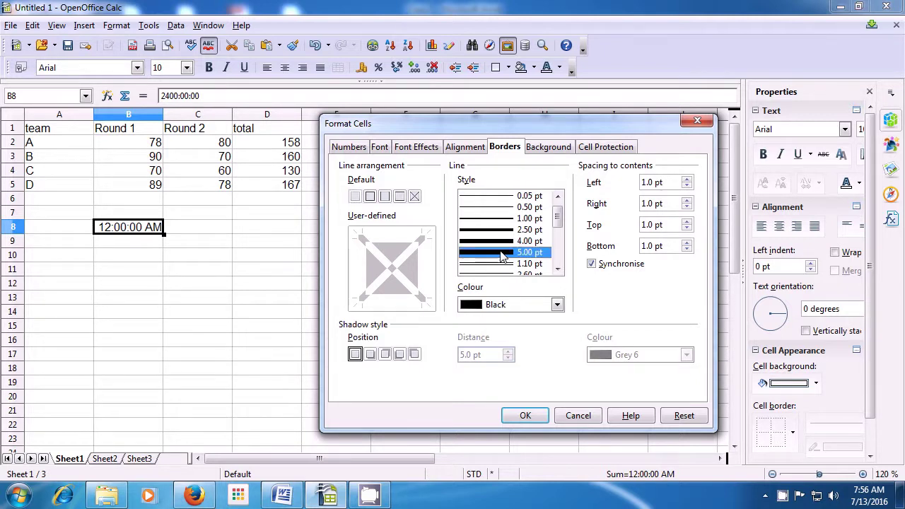
click(557, 305)
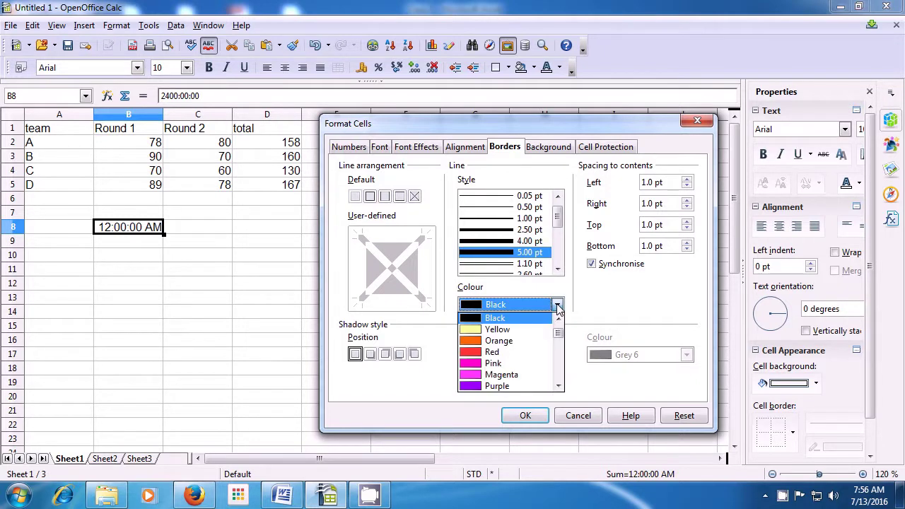
click(507, 342)
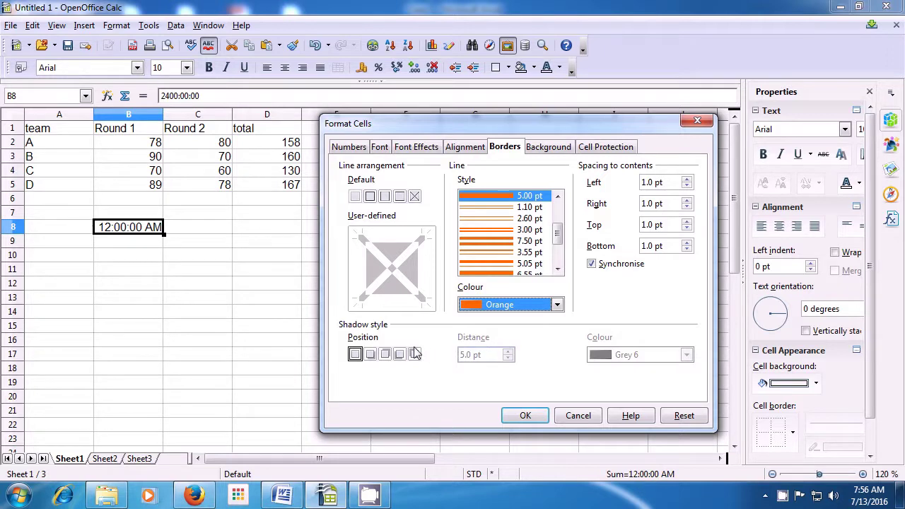
Step: Try the different shadow positions for cell B8 and settle on casting the shadow to the bottom right
click(370, 355)
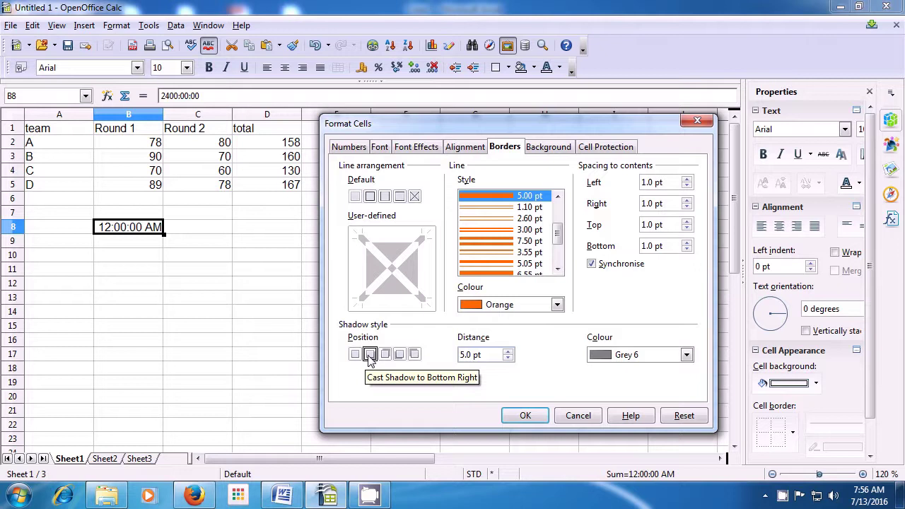
click(385, 355)
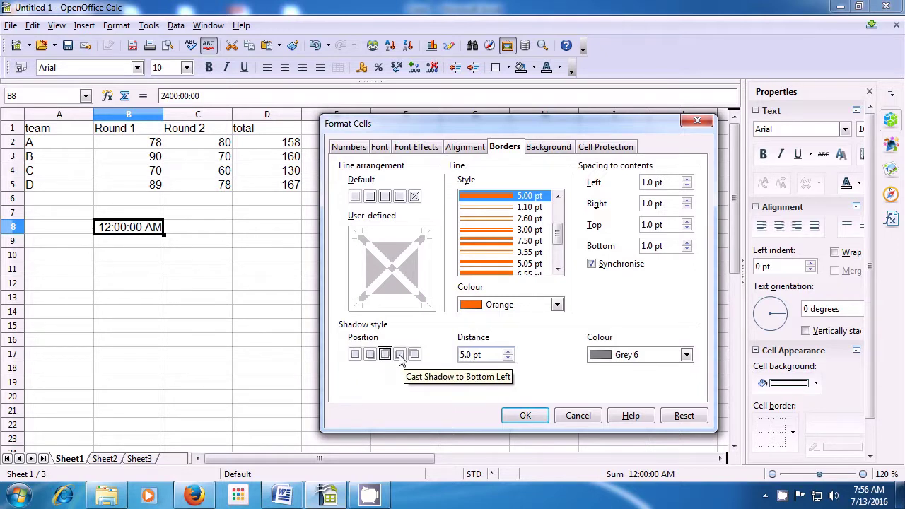
click(400, 354)
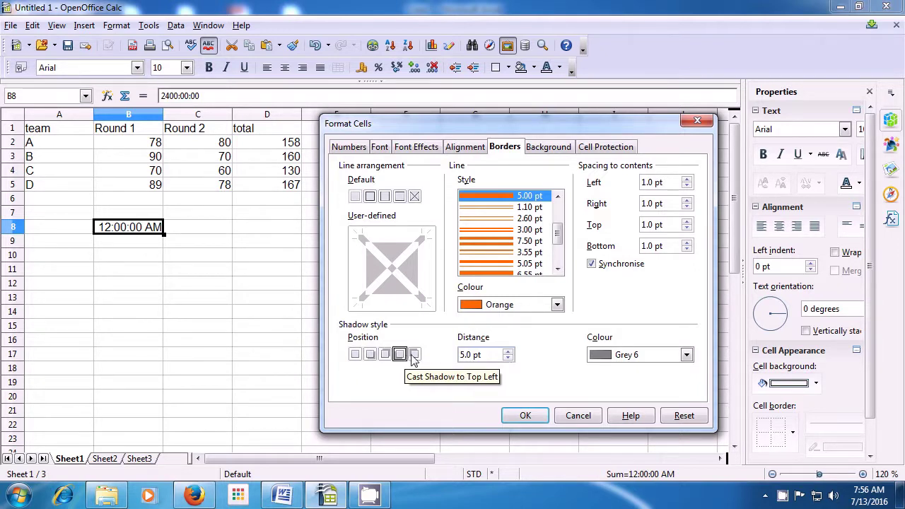
click(414, 354)
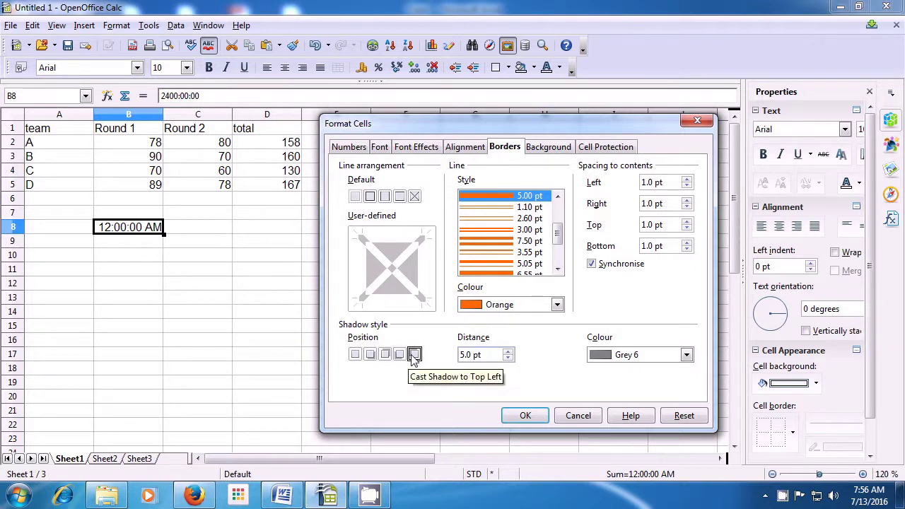
click(372, 355)
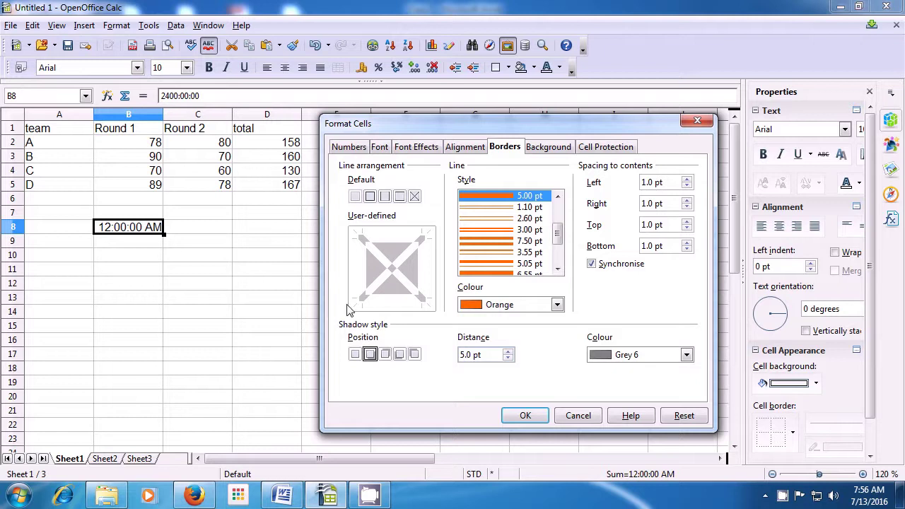
Step: Preview the preset line arrangements, then apply all four borders to cell B8 and deselect the cell
click(372, 199)
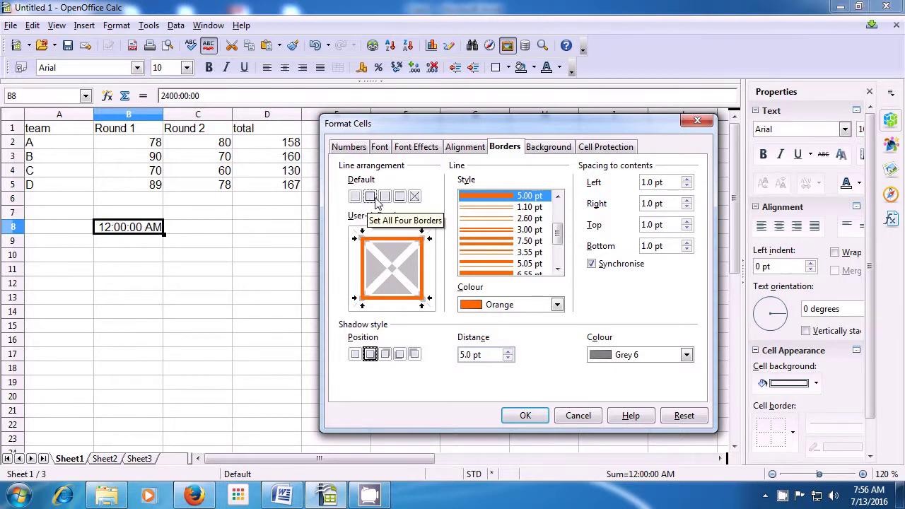
click(385, 198)
click(399, 198)
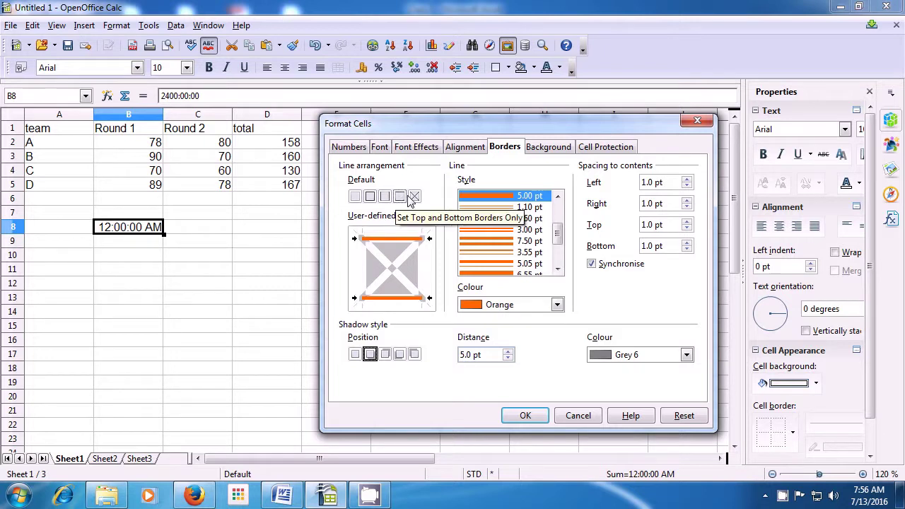
click(415, 198)
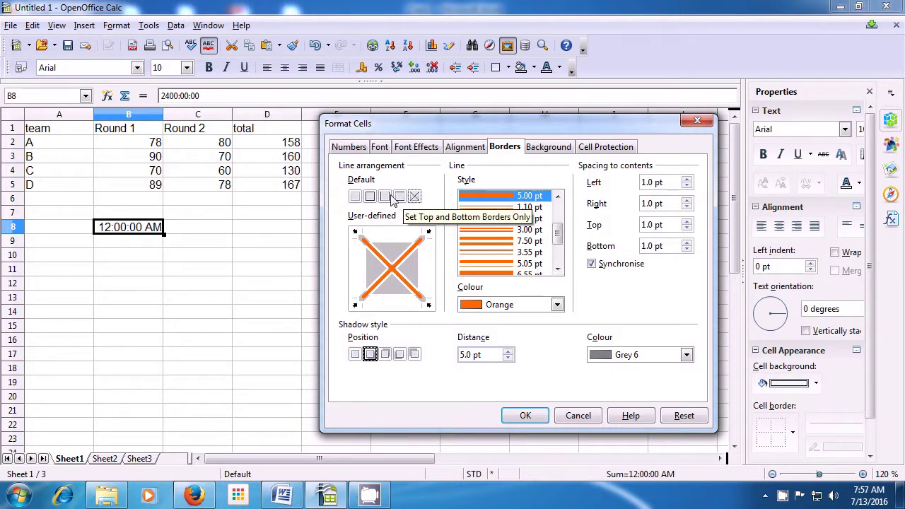
click(370, 197)
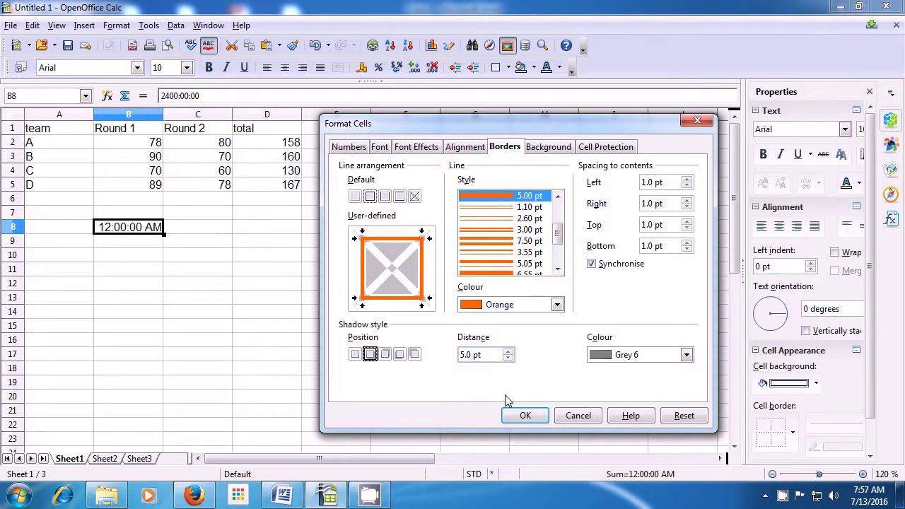
click(522, 417)
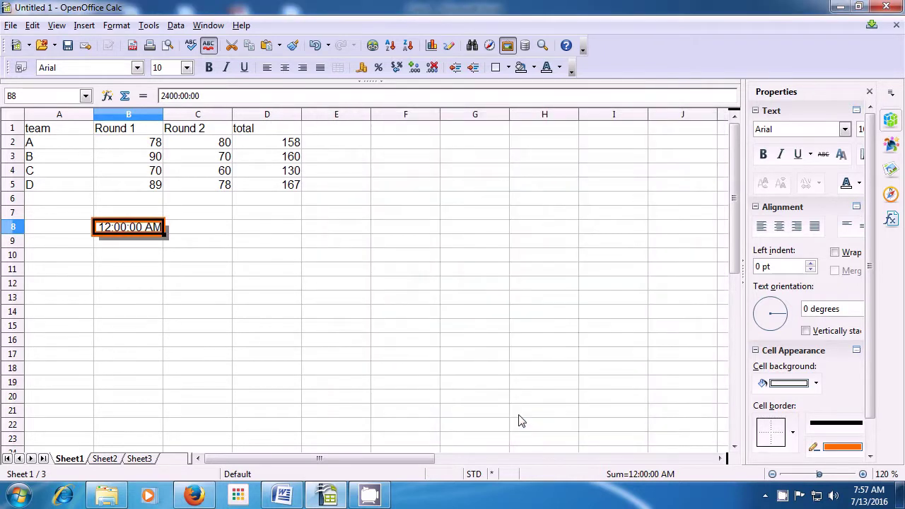
click(287, 254)
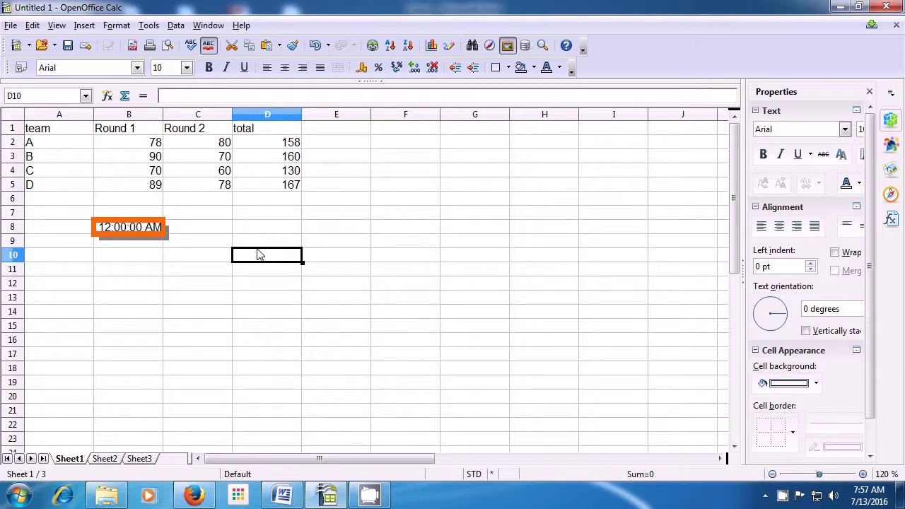
Step: Fill the background of cell B8 with Cyan 2
click(149, 232)
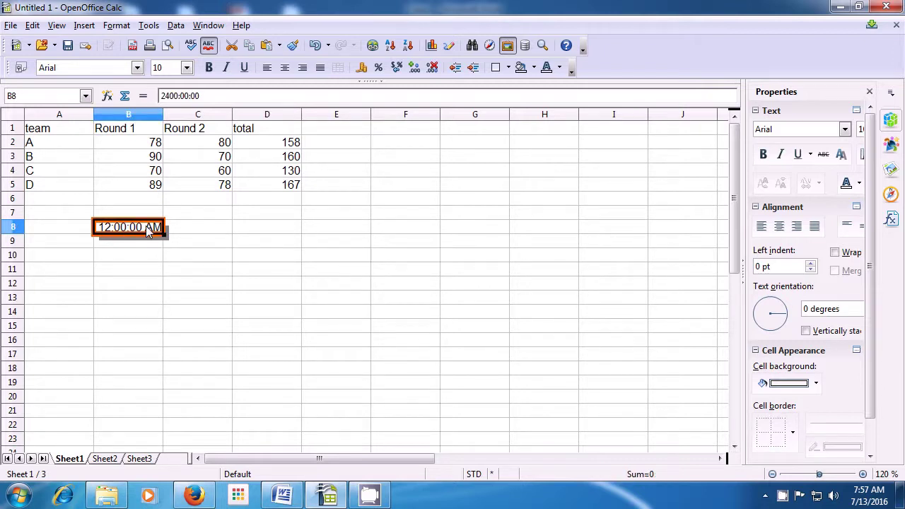
click(116, 26)
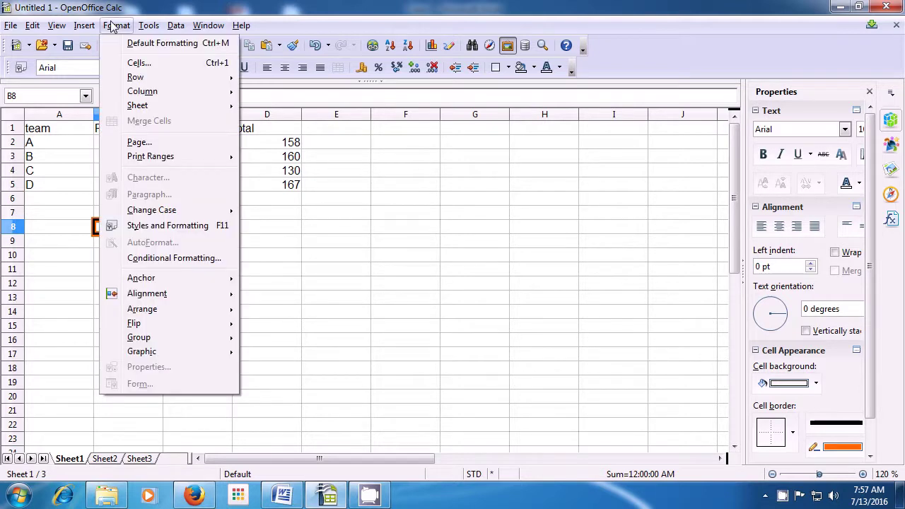
click(128, 63)
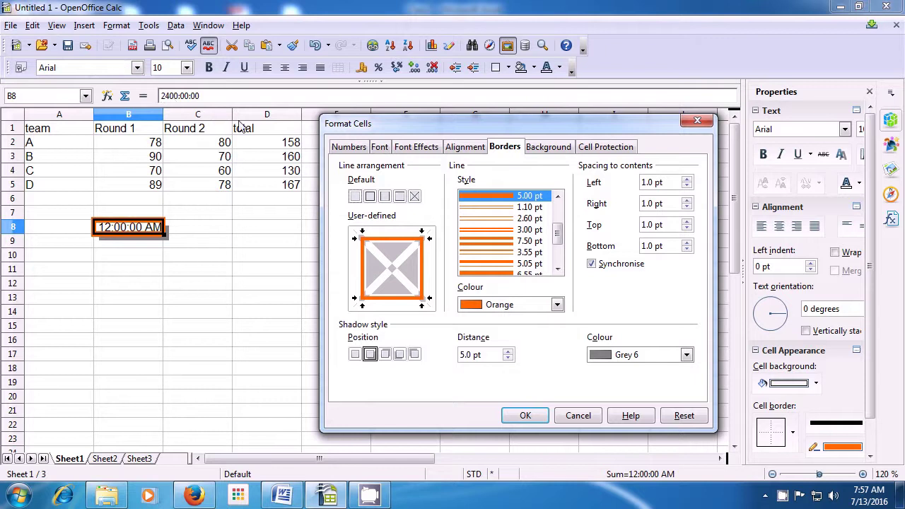
click(546, 148)
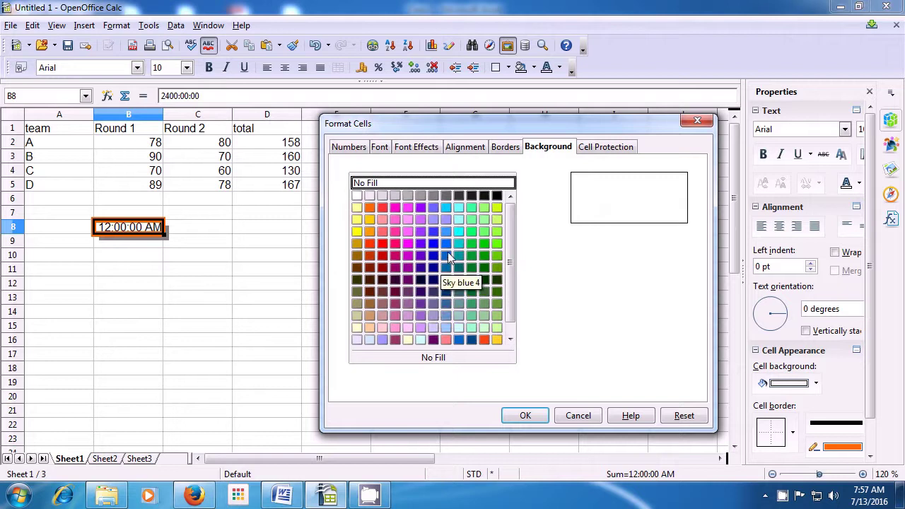
click(457, 234)
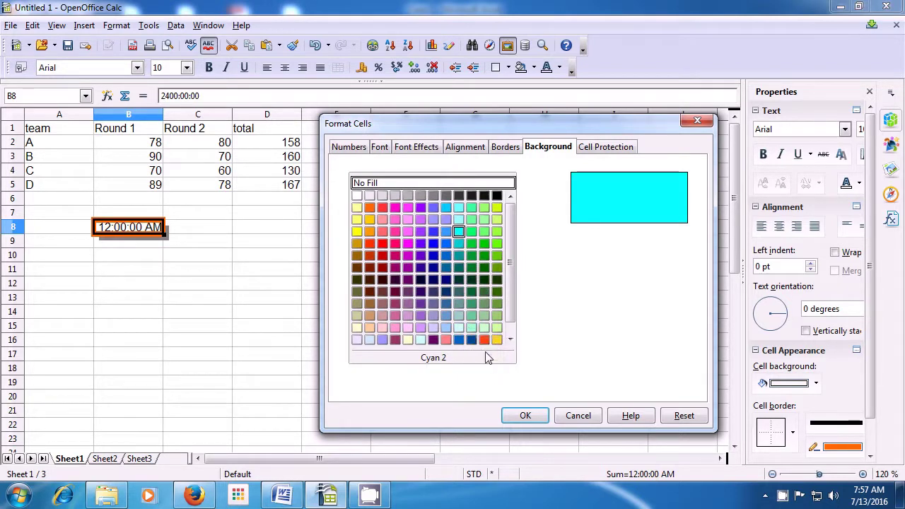
click(524, 416)
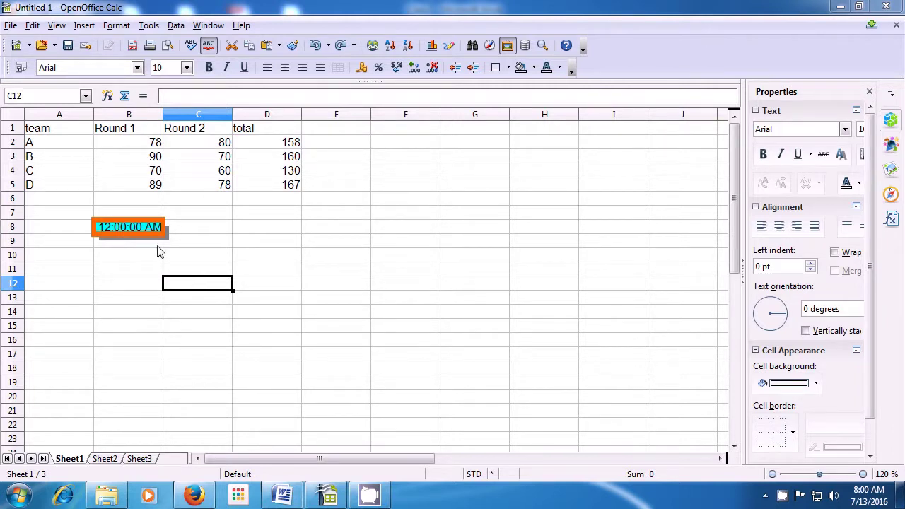
Step: Set the height of row 2 to 0.58"
click(62, 147)
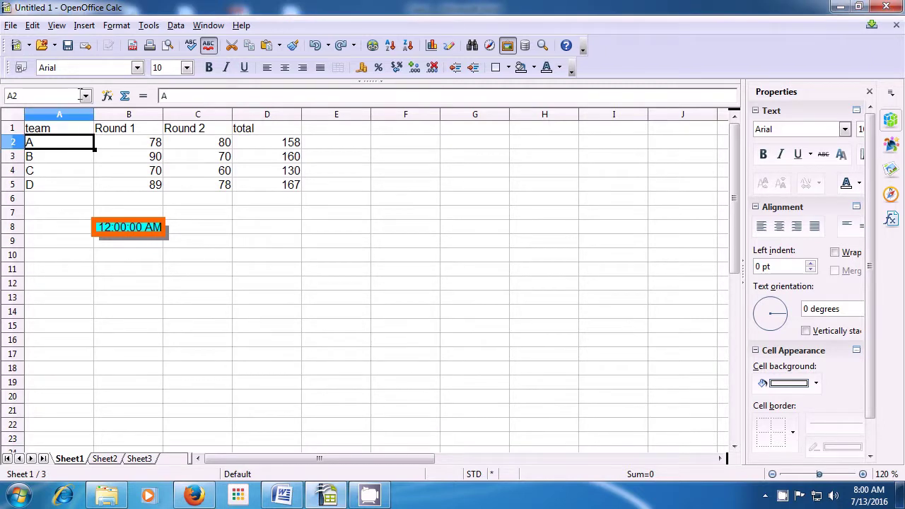
click(114, 27)
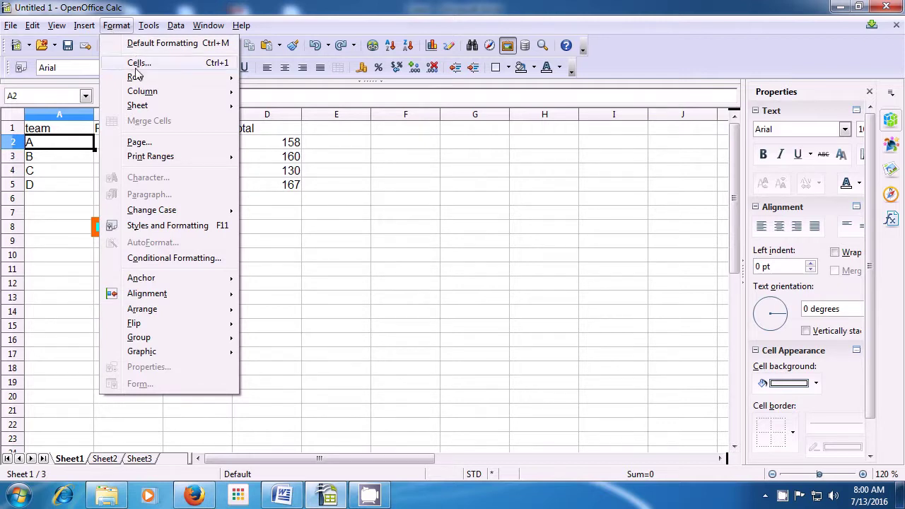
mouse_move(138, 78)
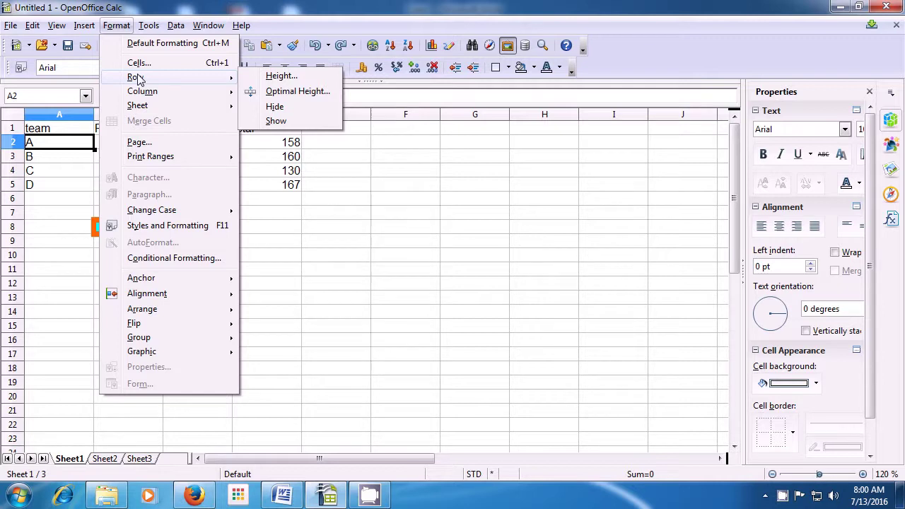
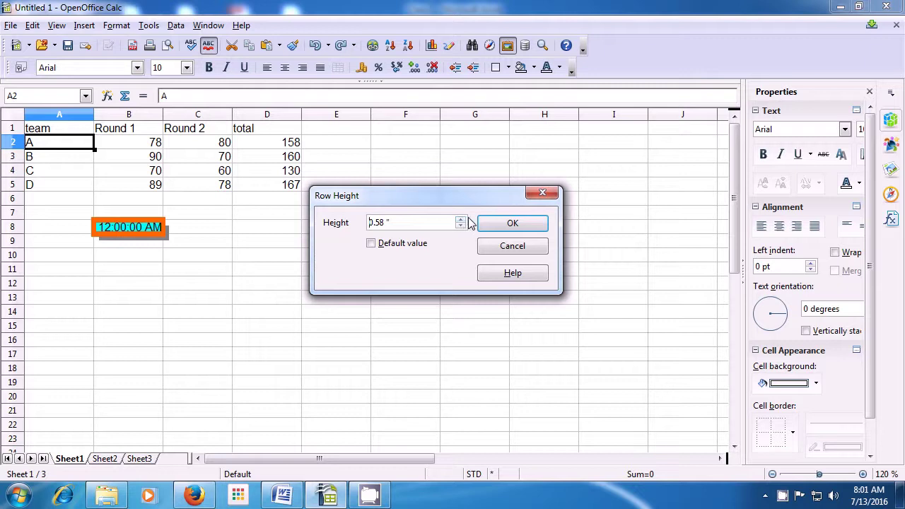
click(512, 224)
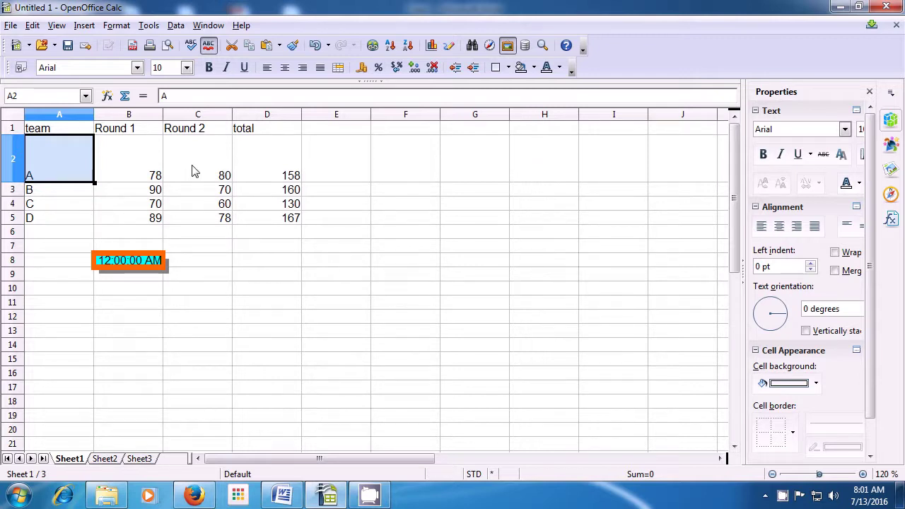
Step: Apply an optimal row height to row 3 with 1.6" added
click(76, 193)
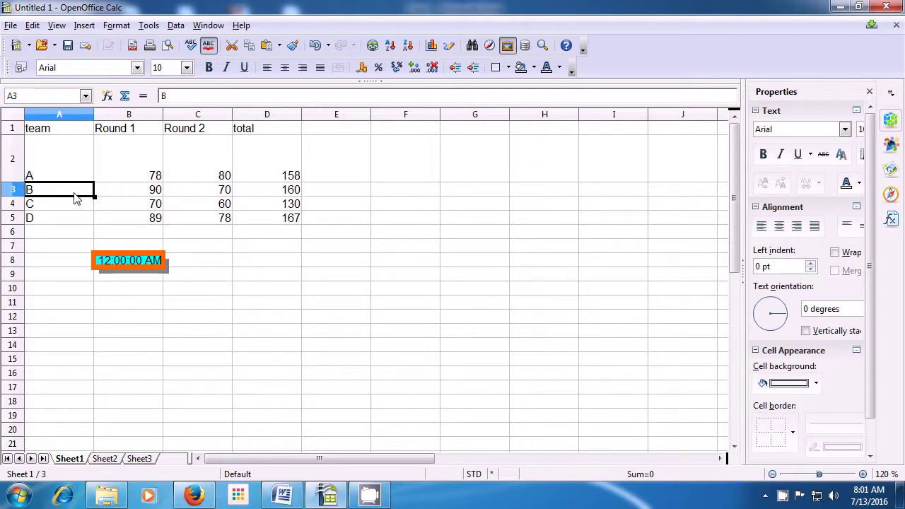
click(115, 26)
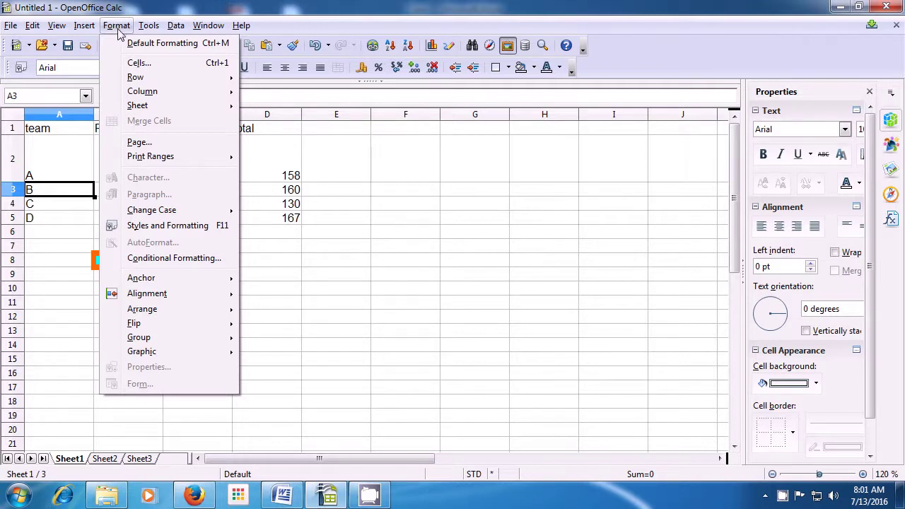
mouse_move(139, 79)
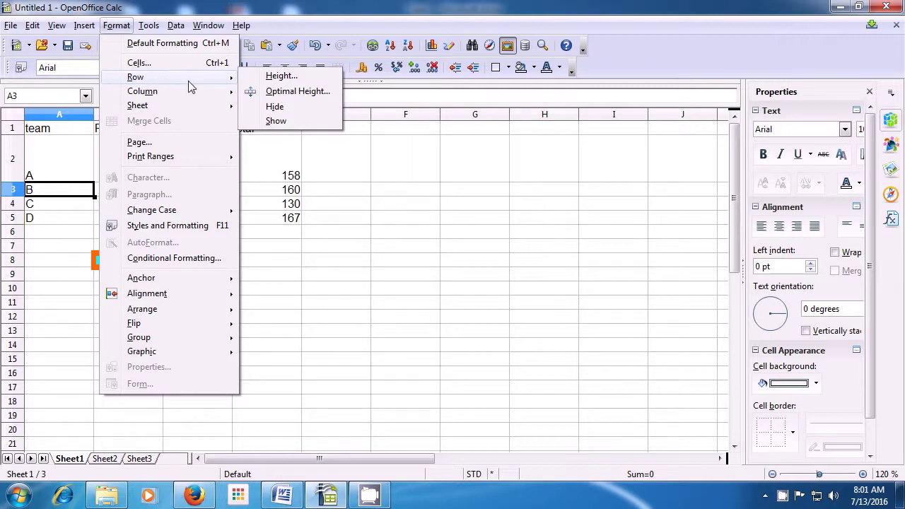
click(288, 96)
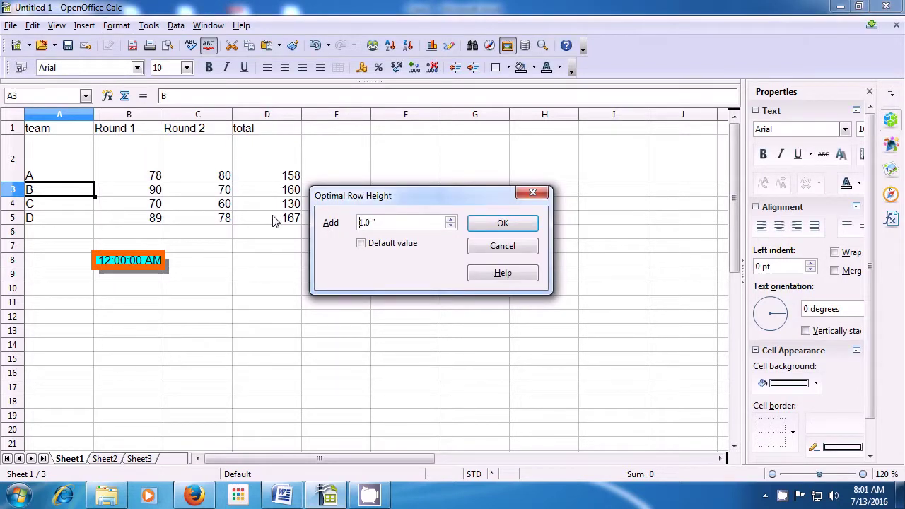
click(451, 219)
click(452, 219)
click(451, 219)
click(451, 219)
click(451, 219)
click(451, 219)
click(486, 224)
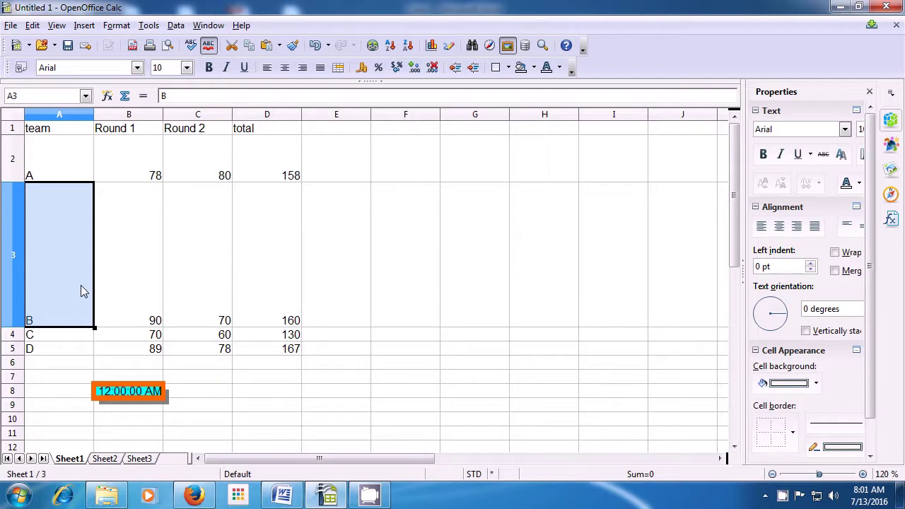
Step: Reset row 3 to the default optimal row height
click(76, 216)
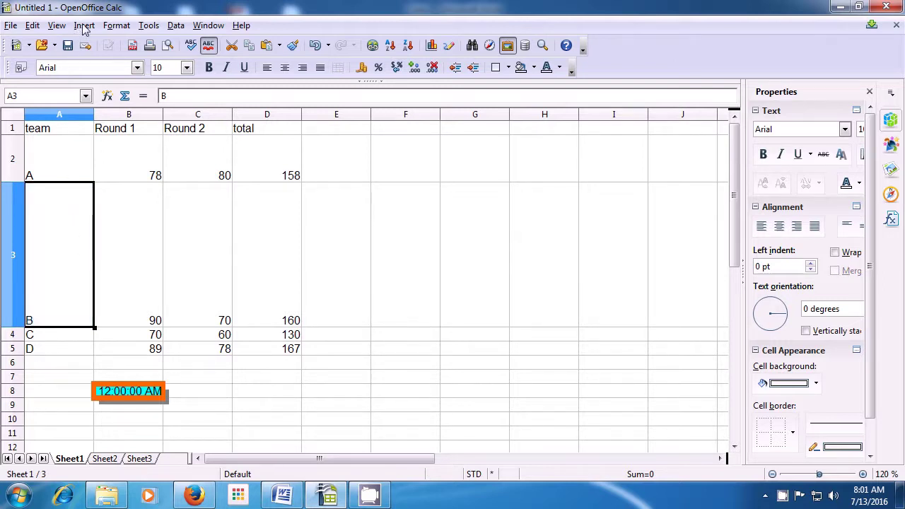
click(117, 26)
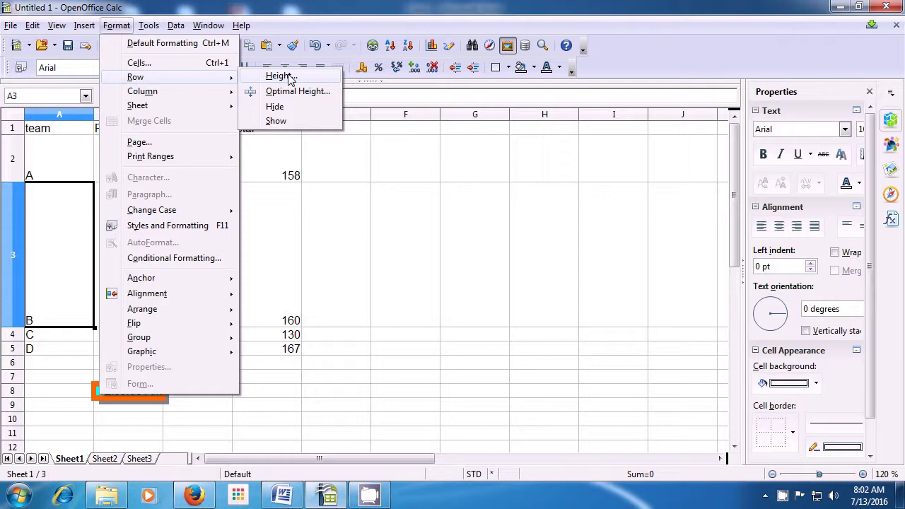
click(291, 95)
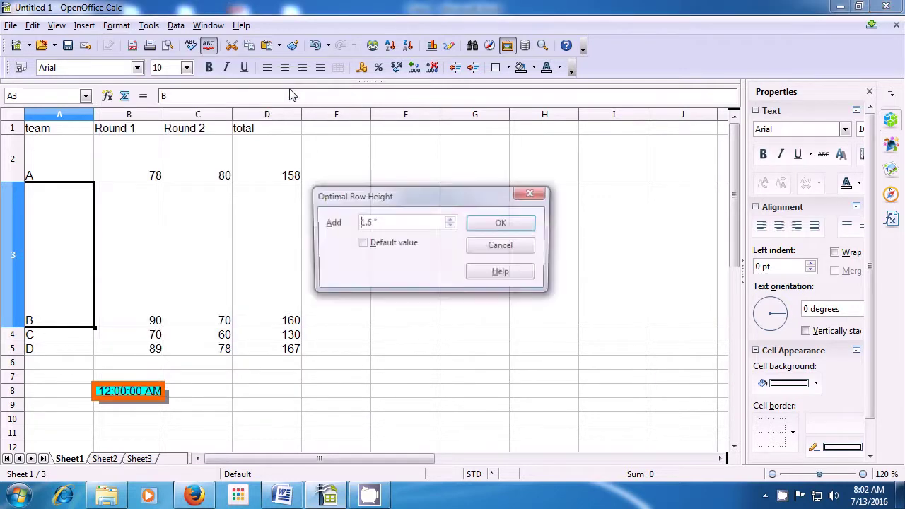
click(362, 243)
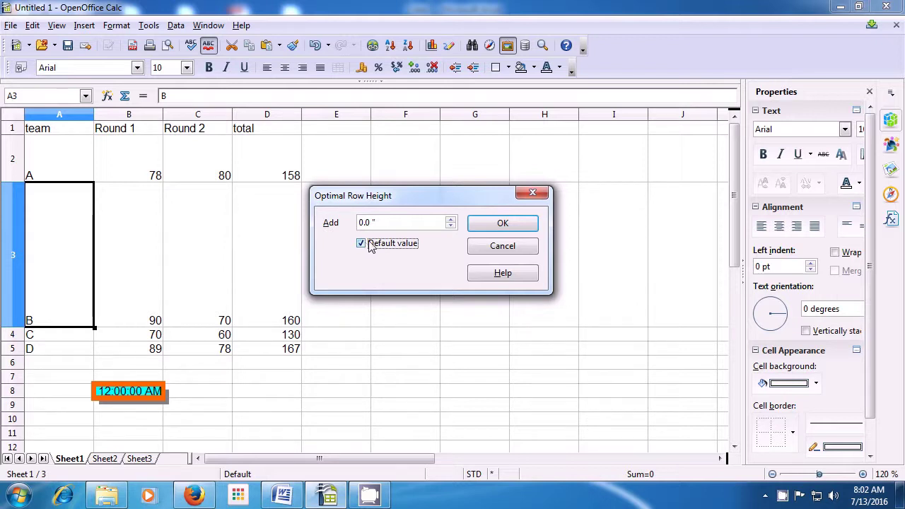
click(499, 224)
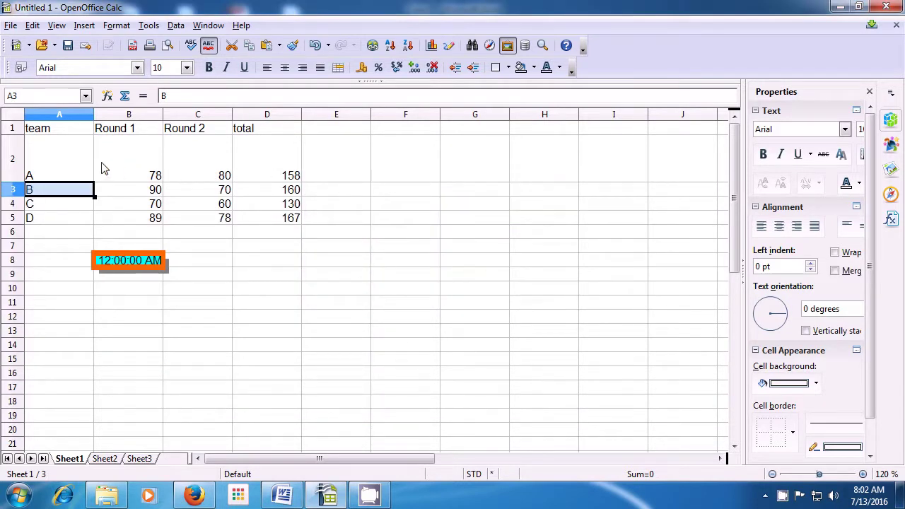
Step: Reset the height of row 2 to its default value
click(69, 166)
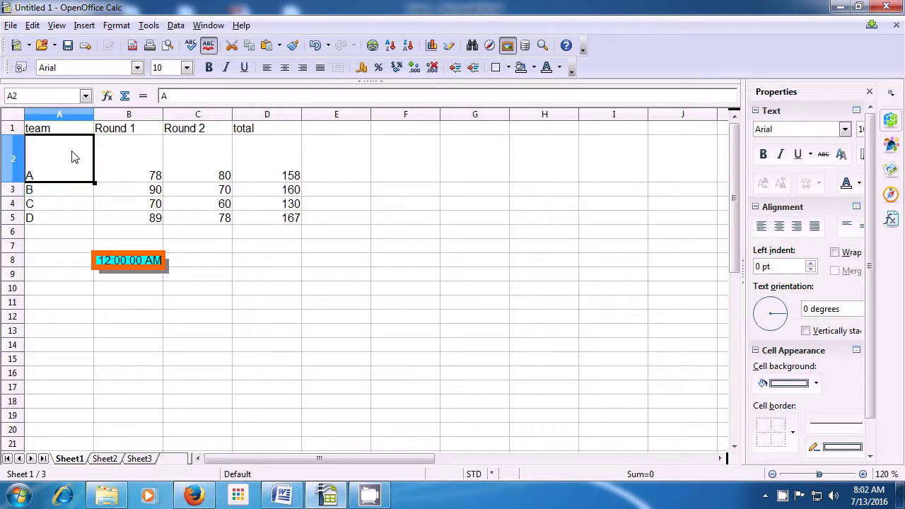
click(116, 28)
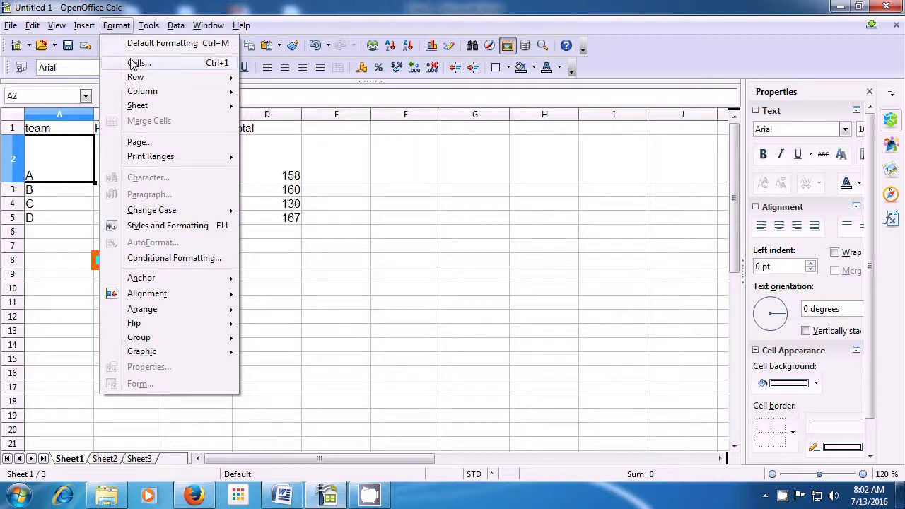
mouse_move(137, 79)
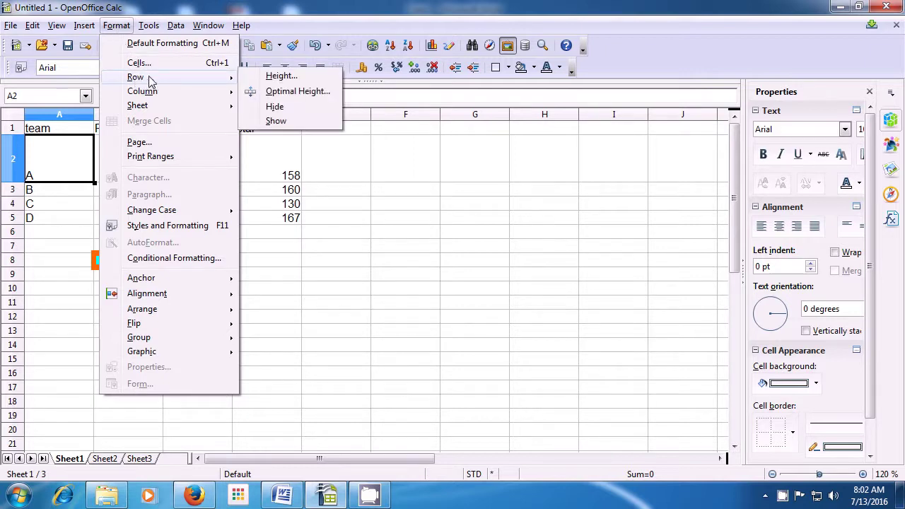
click(276, 78)
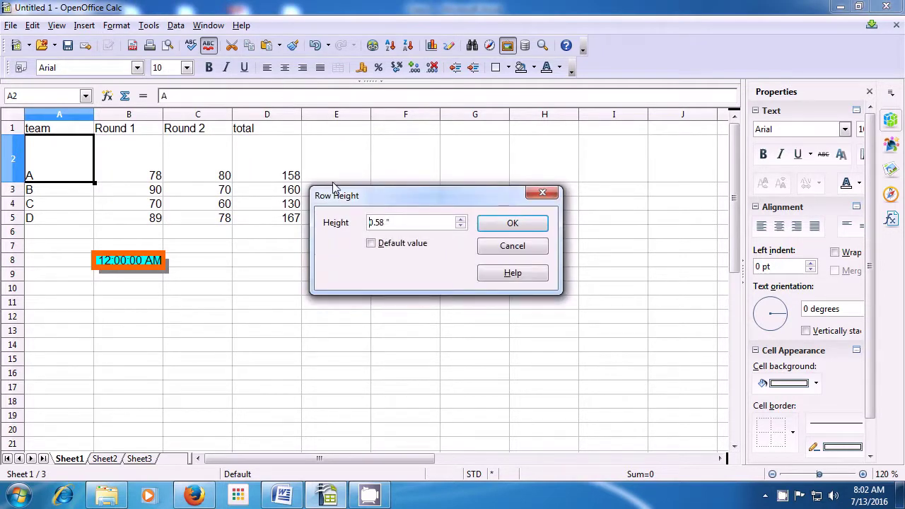
click(370, 243)
click(506, 223)
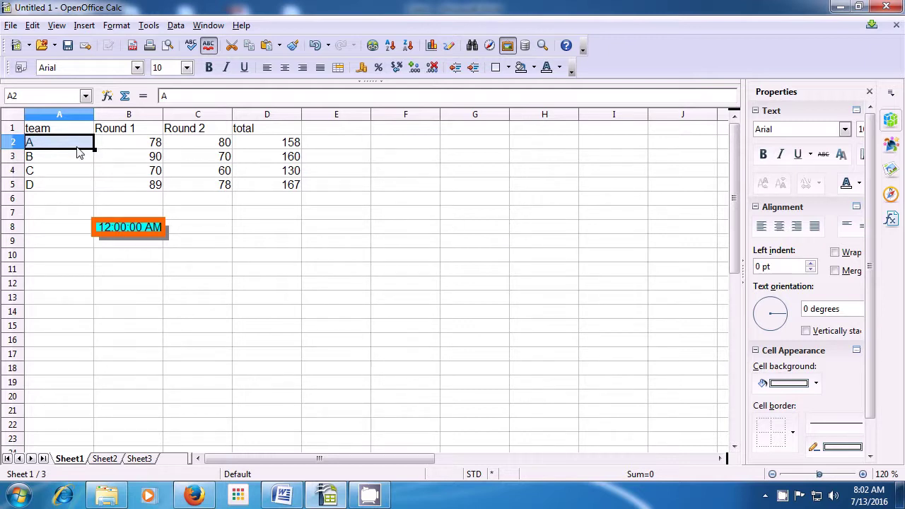
Step: Hide row 2 and show it again
click(108, 28)
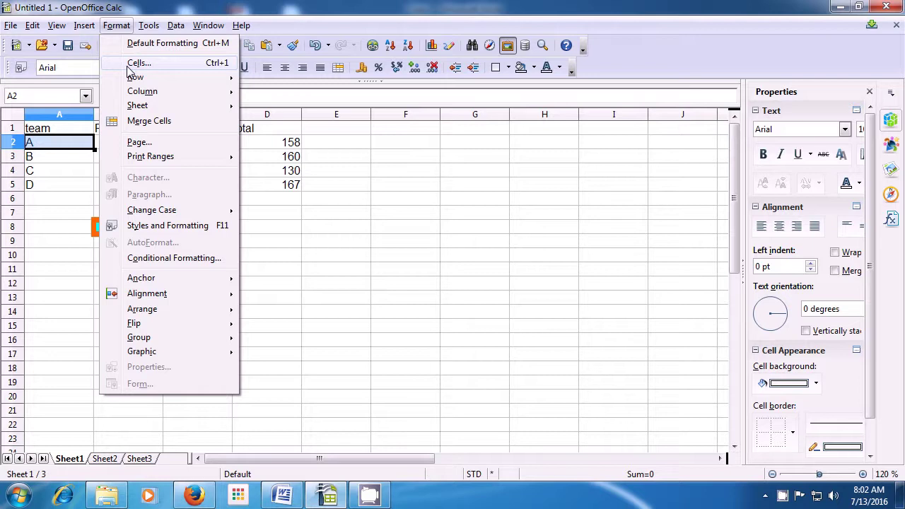
mouse_move(133, 82)
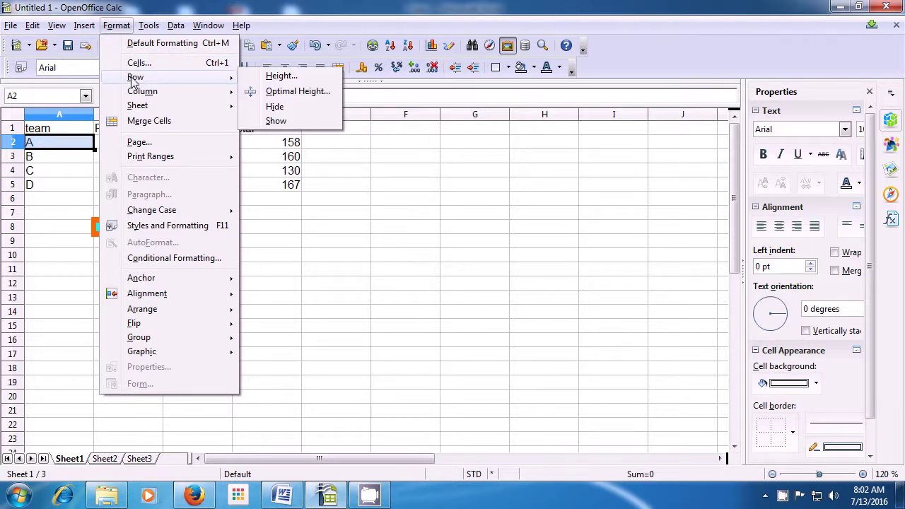
click(276, 108)
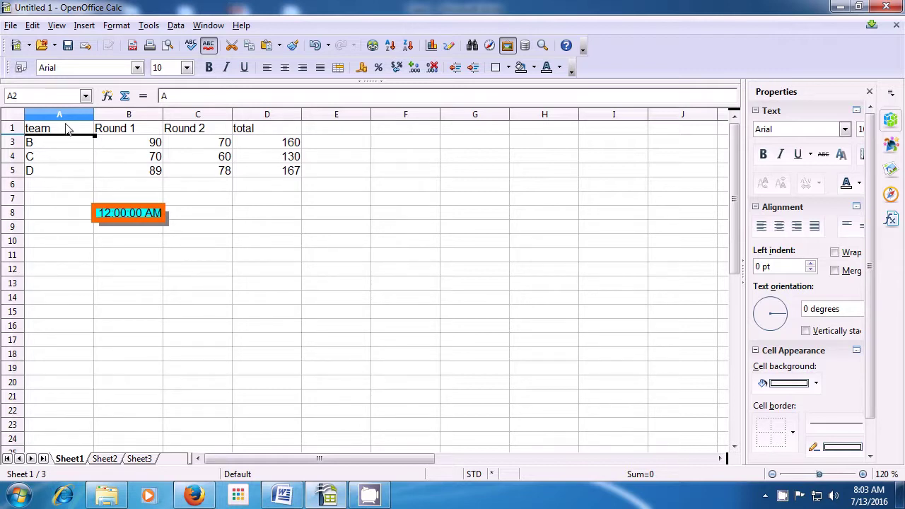
click(112, 27)
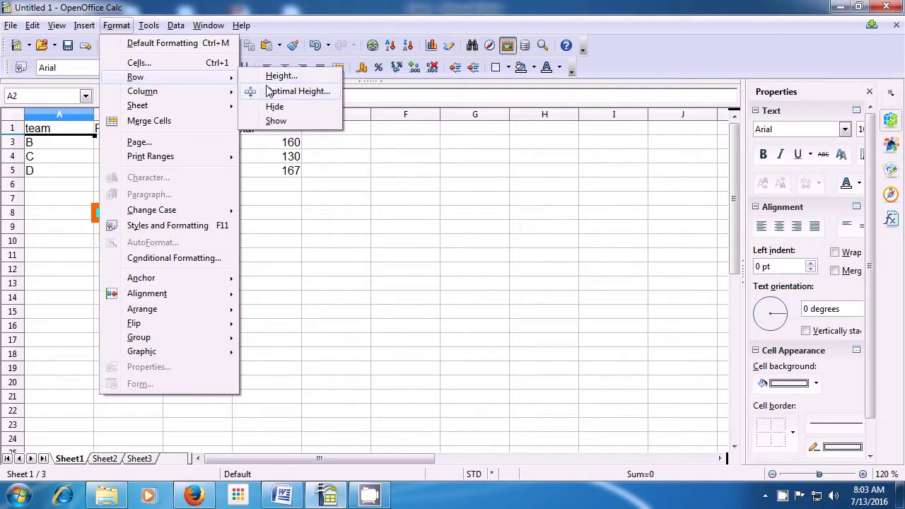
click(276, 122)
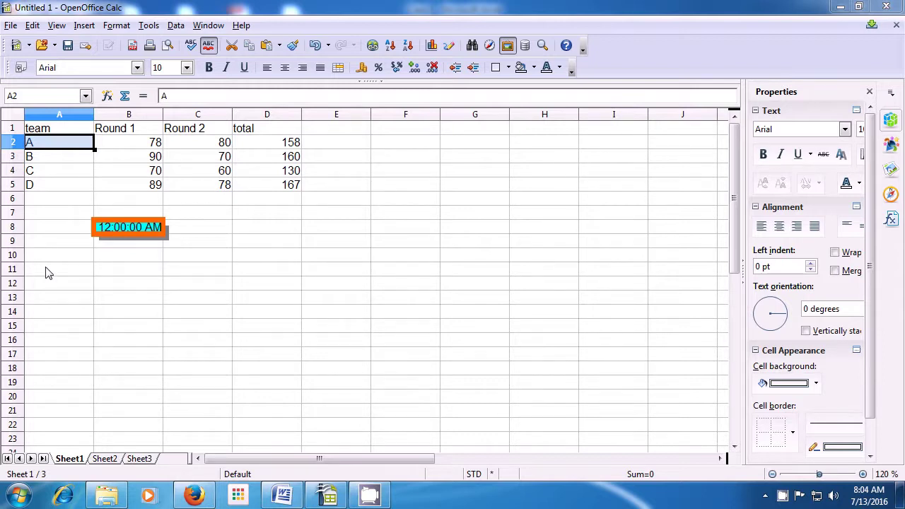
Step: Set the width of column A to 1.09"
click(116, 27)
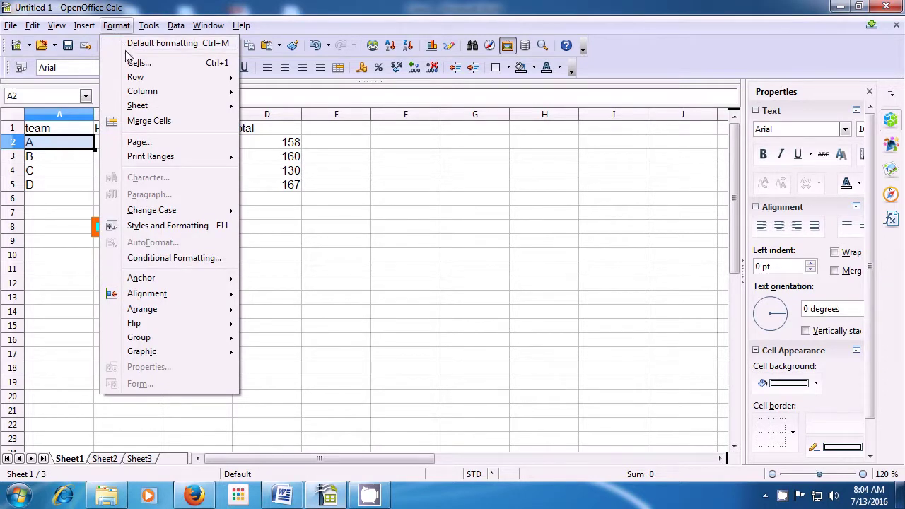
mouse_move(135, 80)
mouse_move(139, 94)
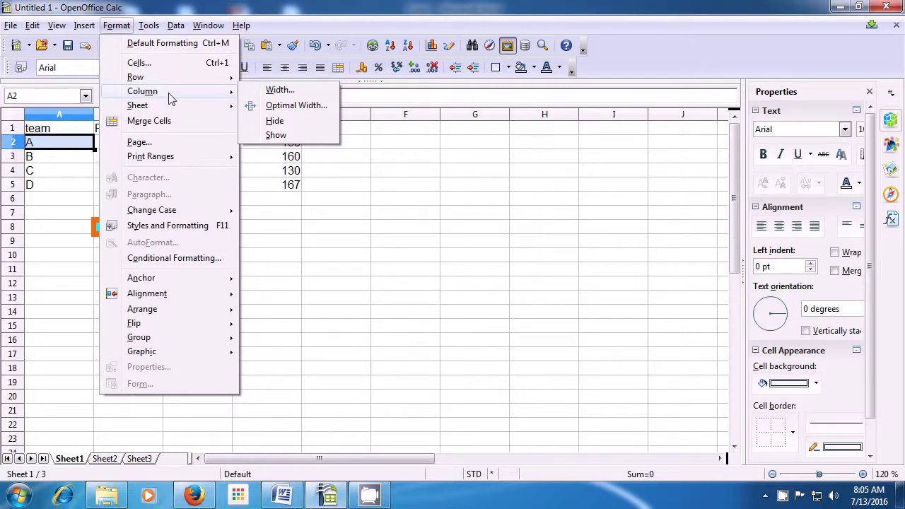
click(283, 94)
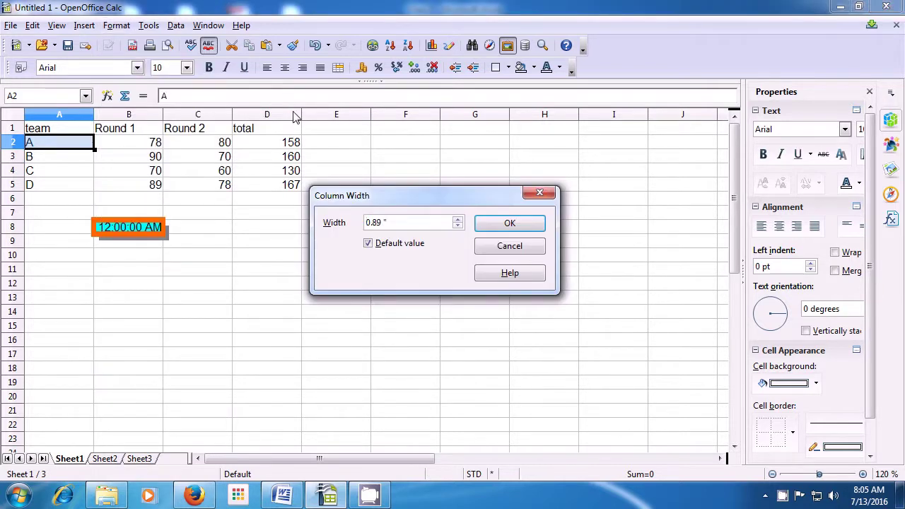
click(458, 220)
click(495, 224)
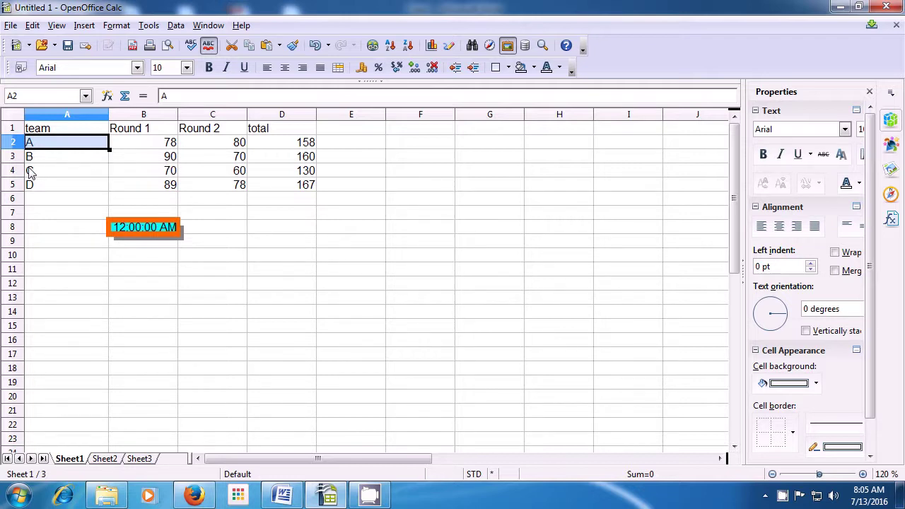
Step: Reset the width of column A to the default value of 0.89"
click(66, 143)
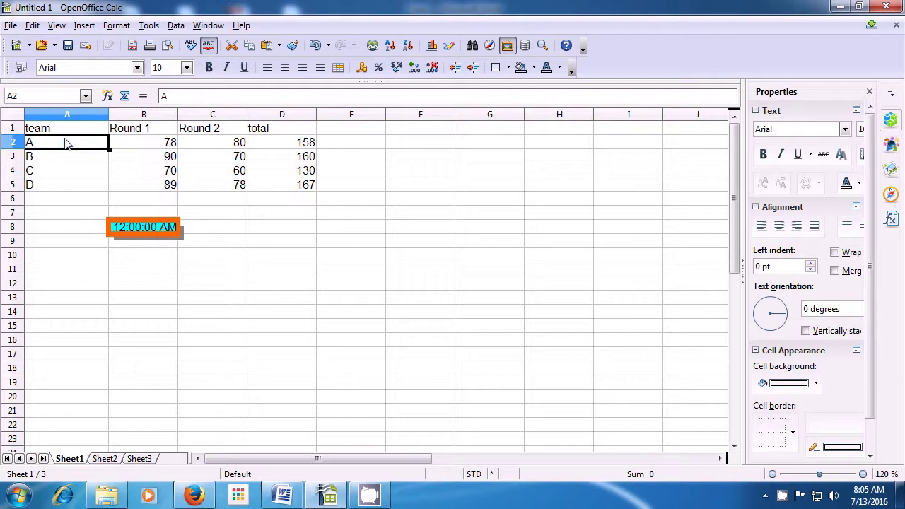
click(114, 29)
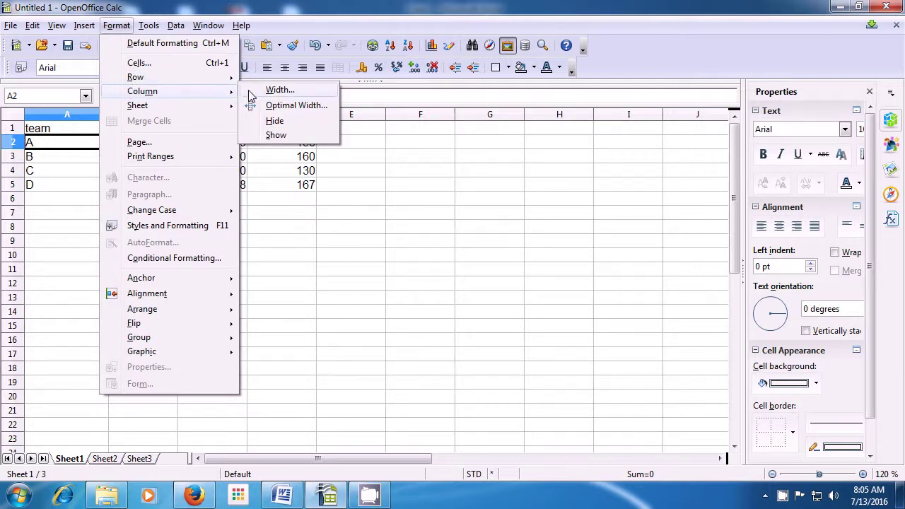
click(279, 91)
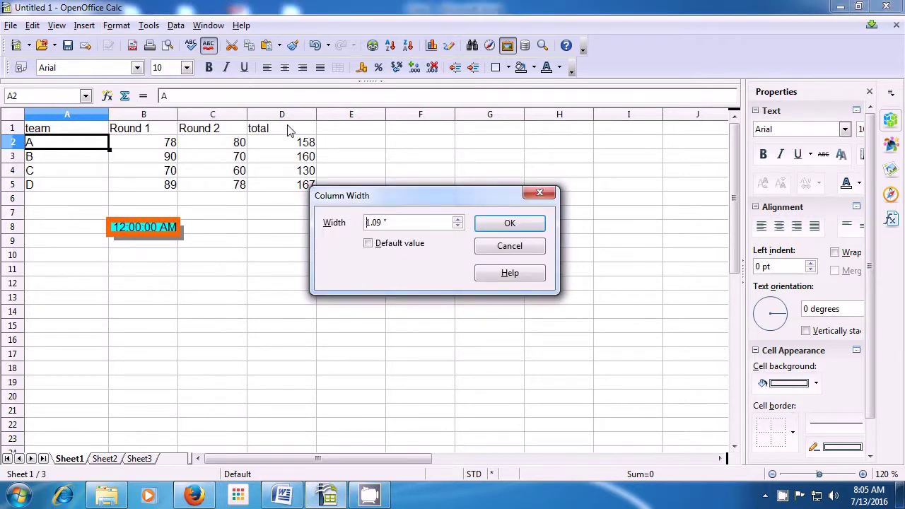
click(368, 244)
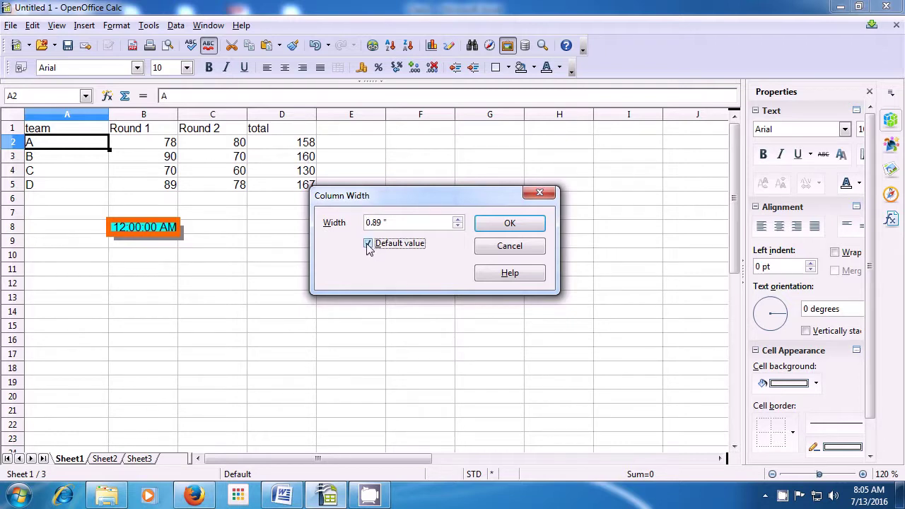
click(489, 227)
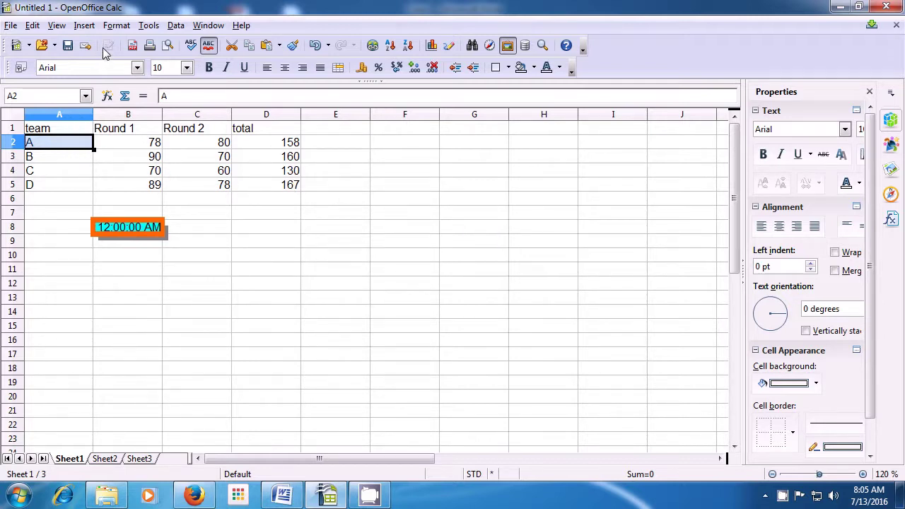
Step: Apply an optimal column width to cell A2's column with 0.7" added
click(117, 26)
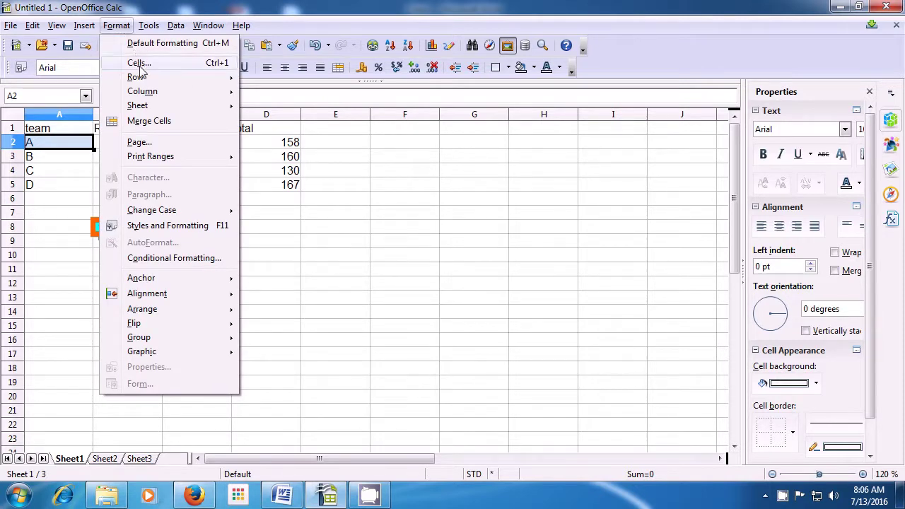
mouse_move(148, 93)
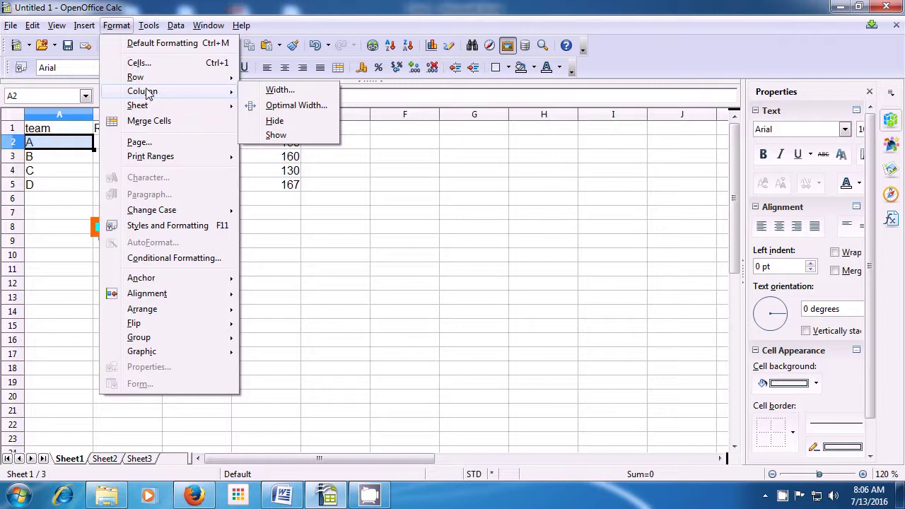
click(270, 106)
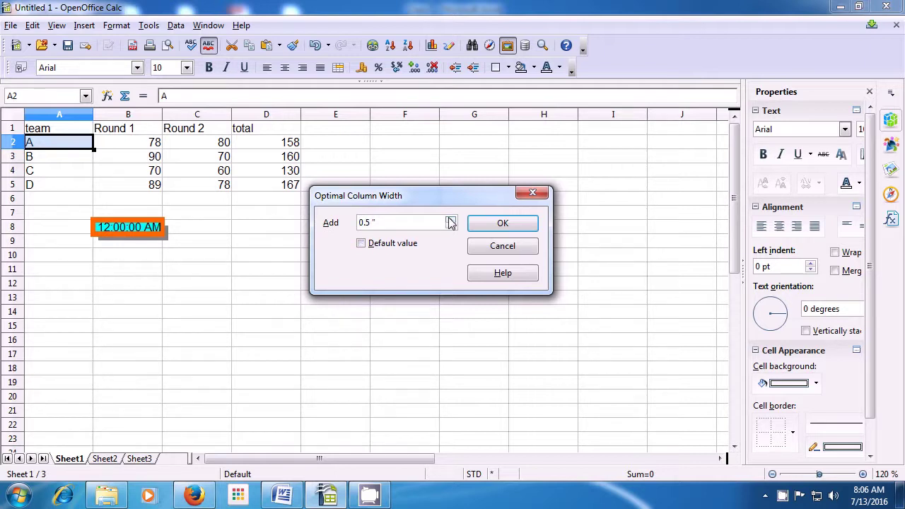
click(498, 228)
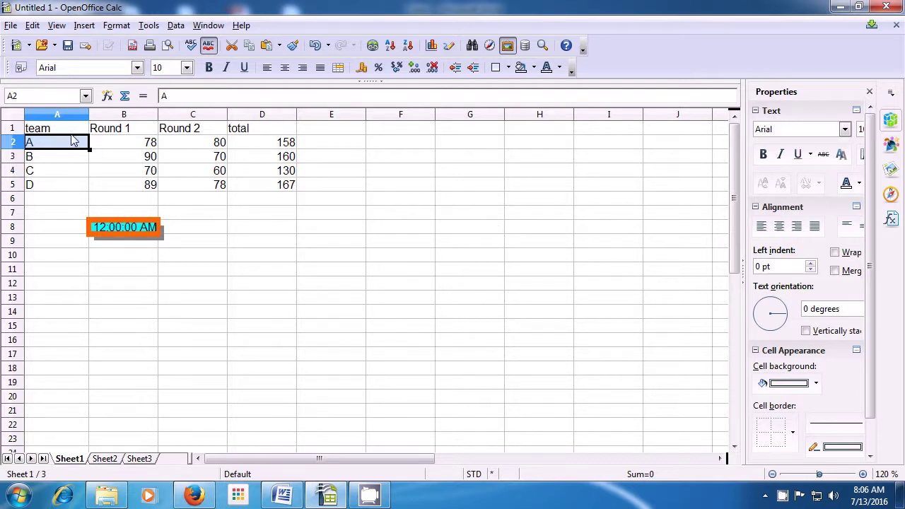
Step: Increase the amount added to the optimal width of column A to 3.0" and apply it
click(113, 27)
mouse_move(134, 94)
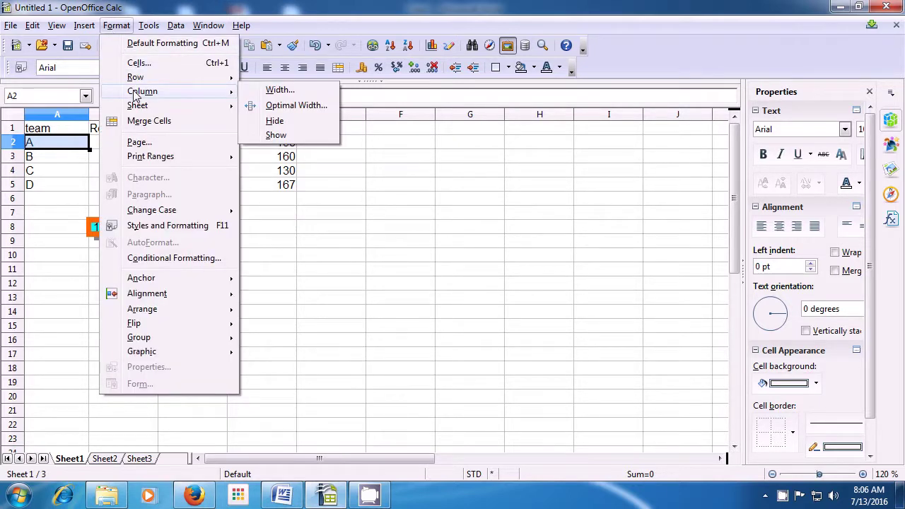
click(258, 106)
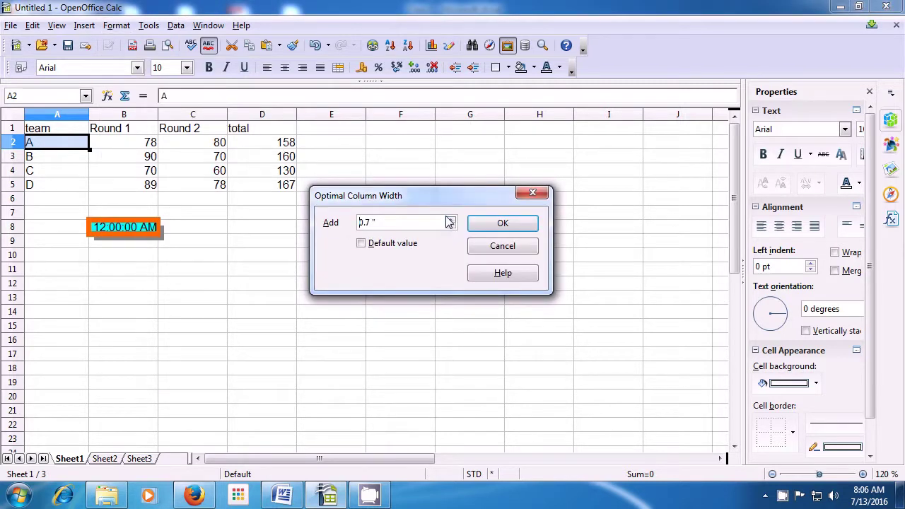
click(450, 221)
click(449, 220)
click(450, 220)
click(450, 220)
click(449, 221)
click(489, 224)
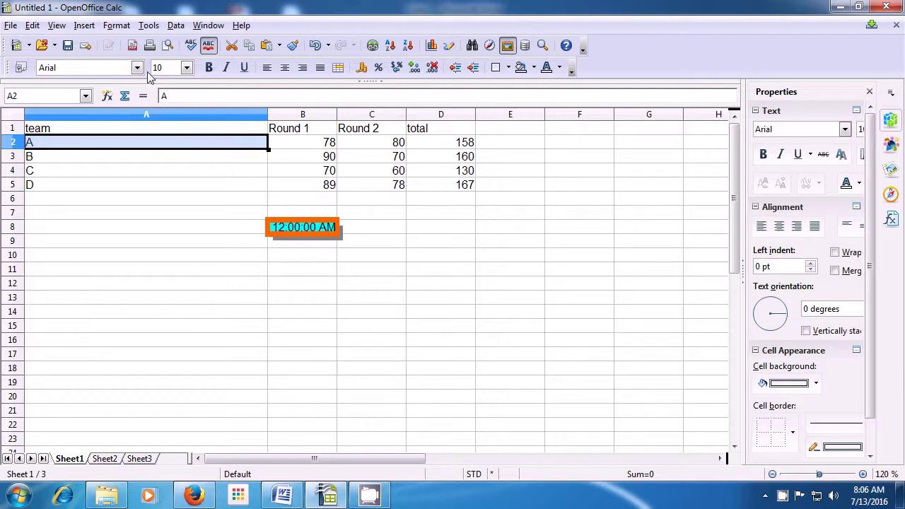
Step: Apply the optimal column width to column A using the default added value
click(118, 26)
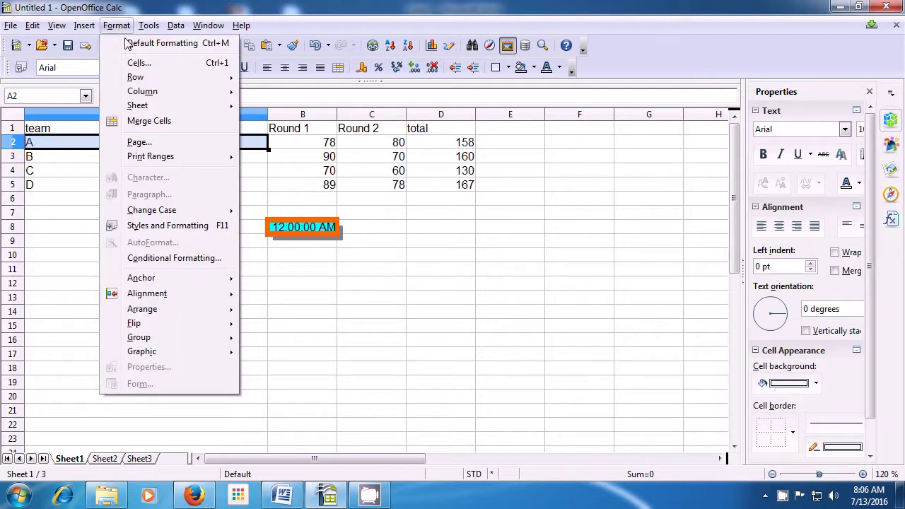
mouse_move(141, 90)
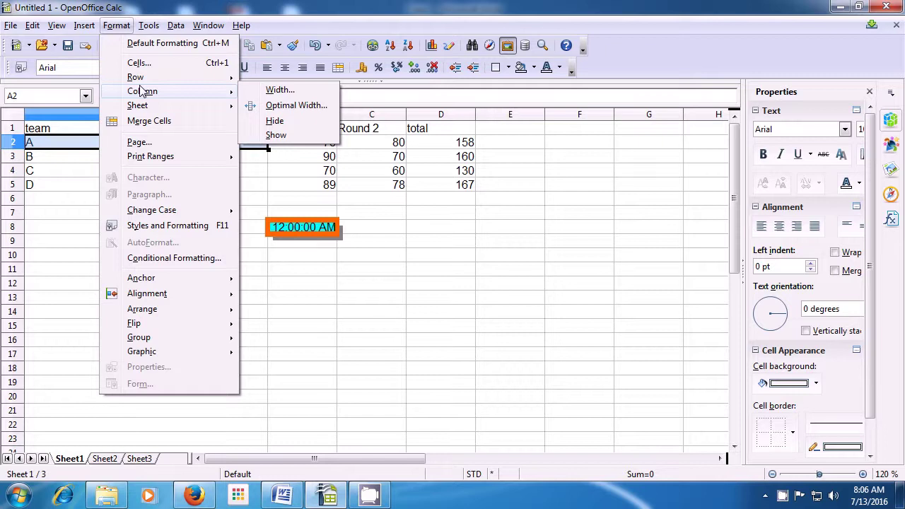
click(278, 107)
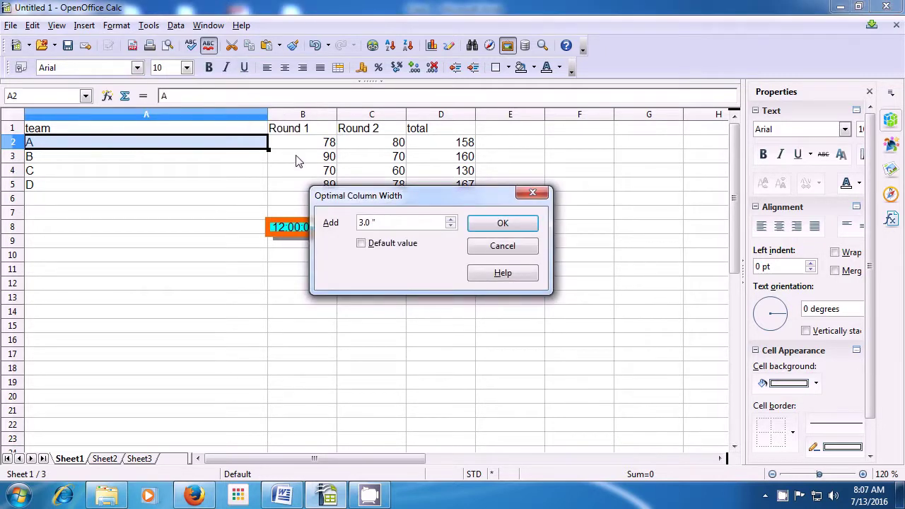
click(361, 244)
click(495, 224)
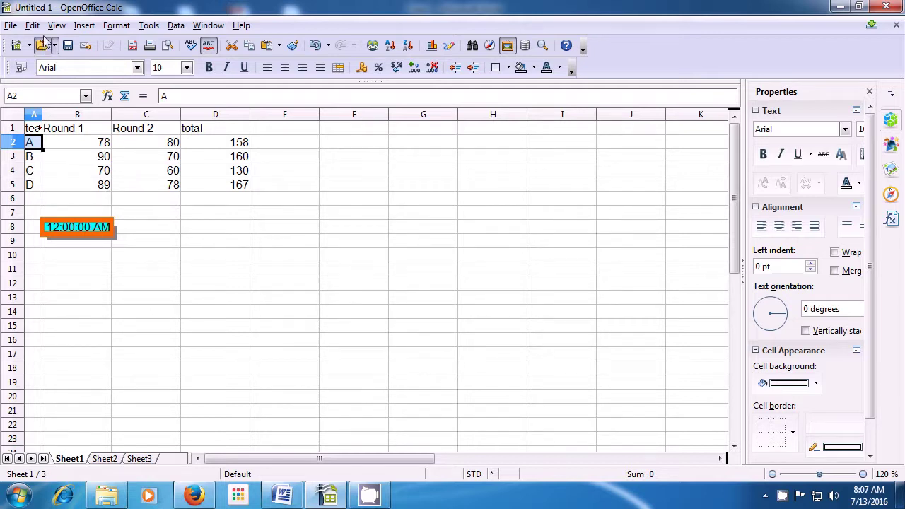
Step: Reset the width of column A to its default value of 0.89"
click(112, 27)
mouse_move(146, 94)
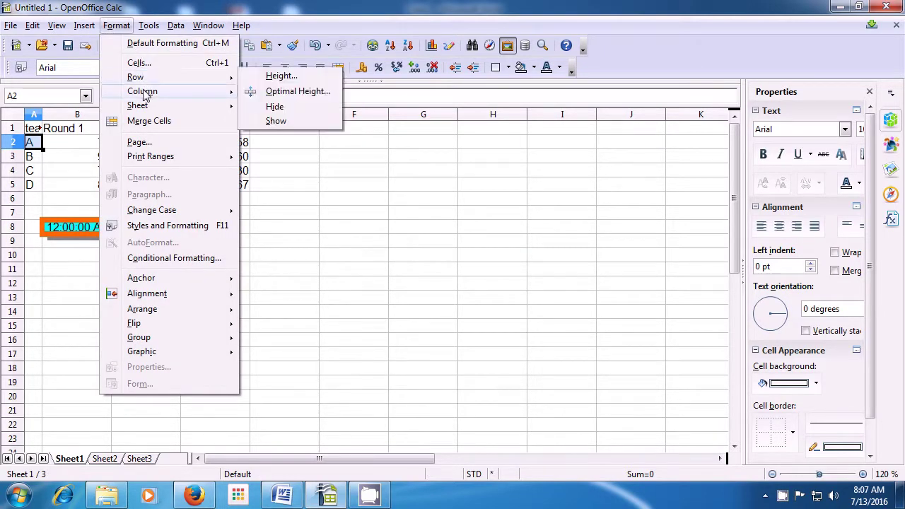
click(280, 93)
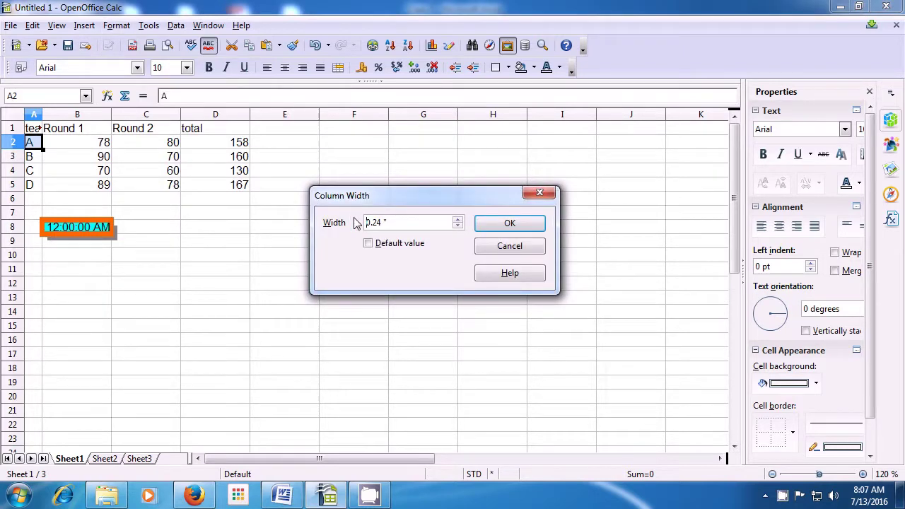
click(368, 243)
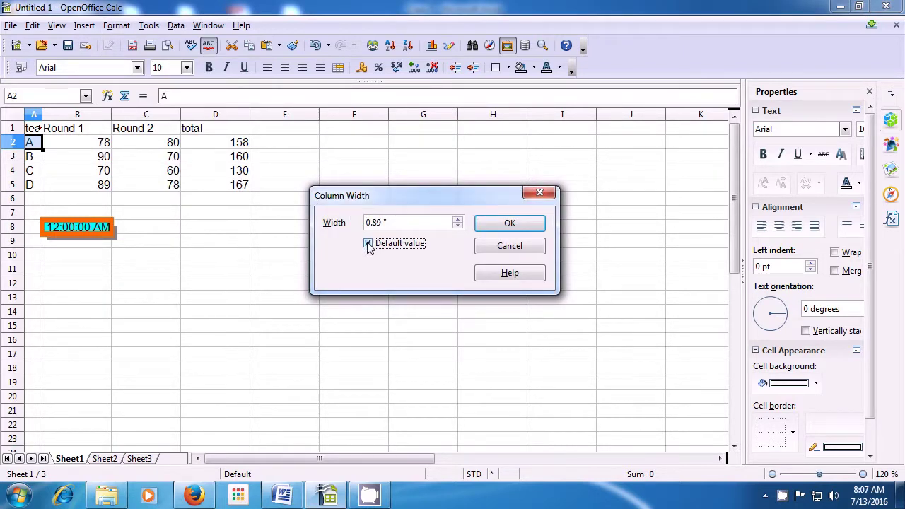
click(507, 223)
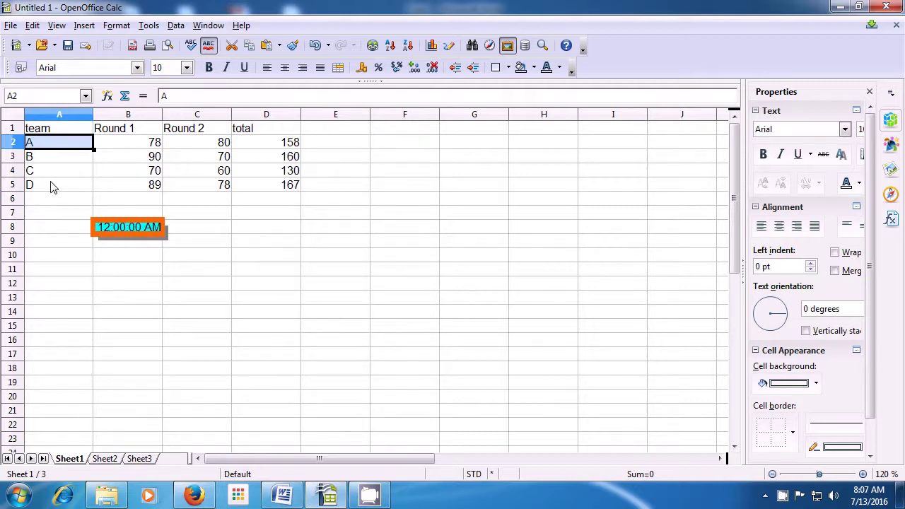
Step: Hide column A and show it again
click(109, 29)
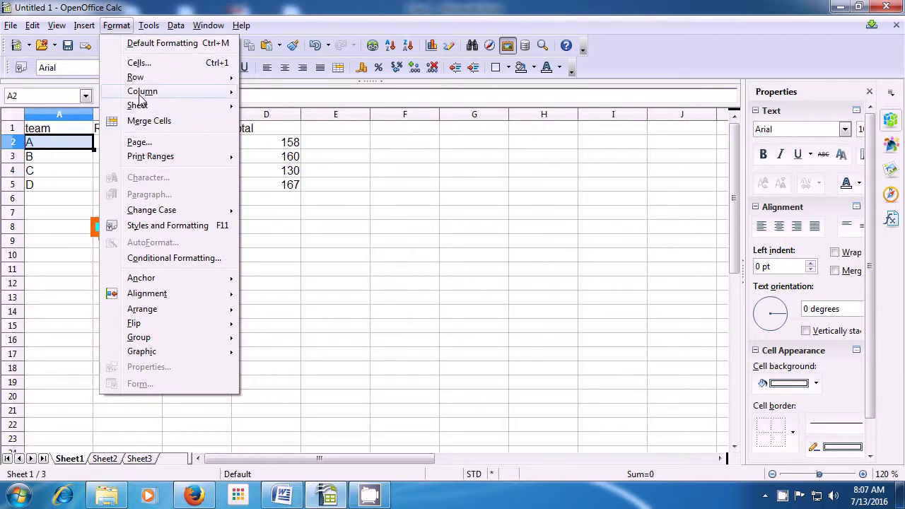
mouse_move(142, 99)
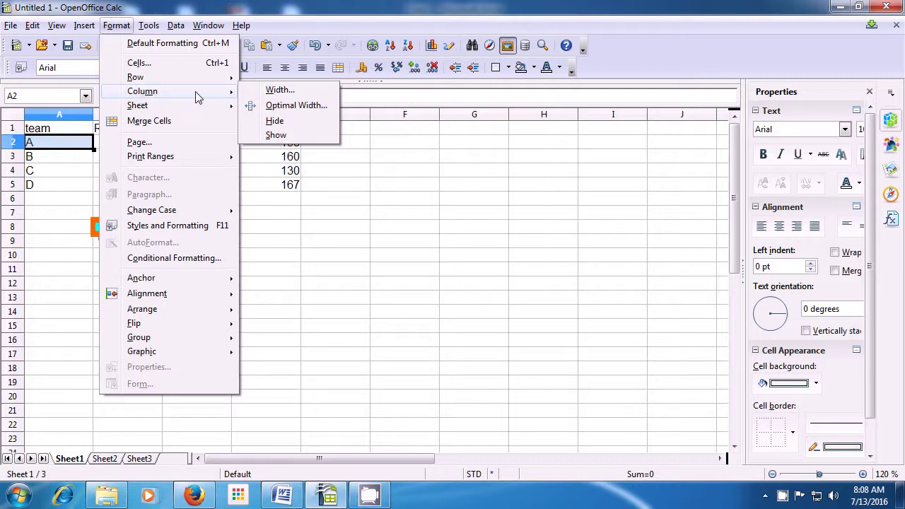
click(275, 121)
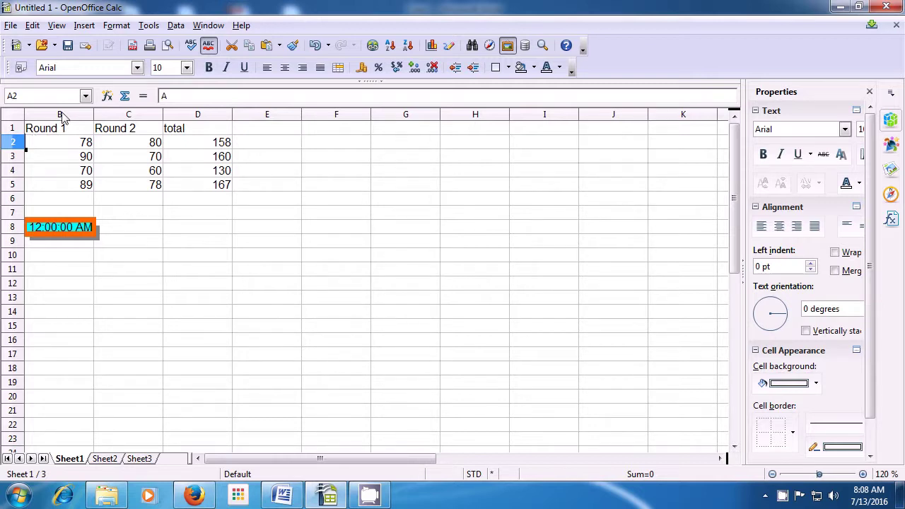
click(116, 27)
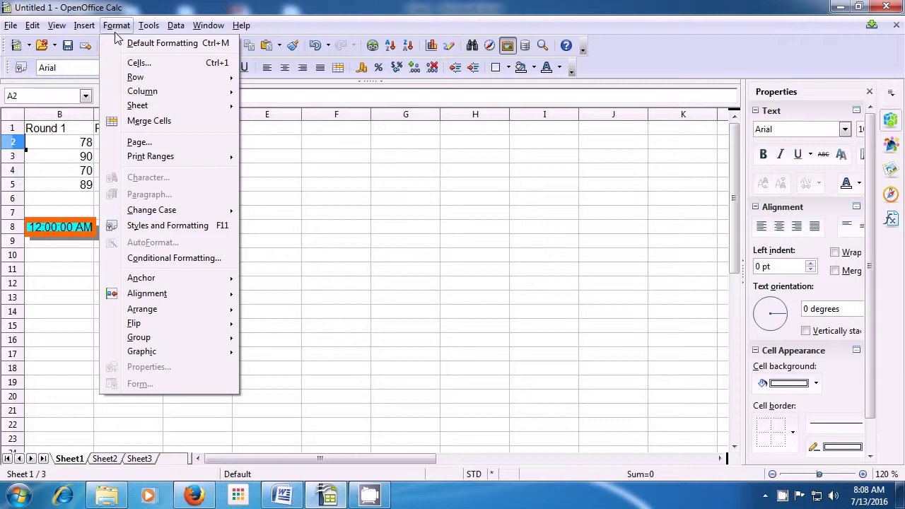
mouse_move(133, 78)
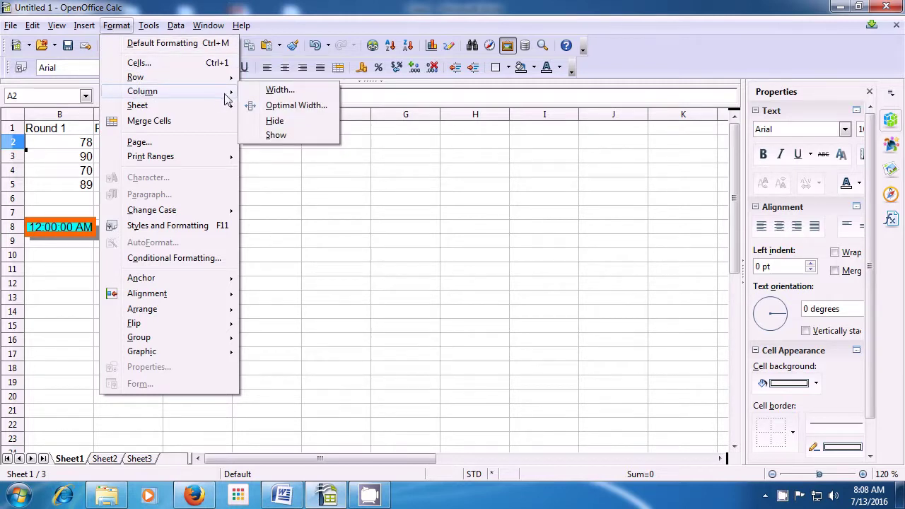
click(274, 135)
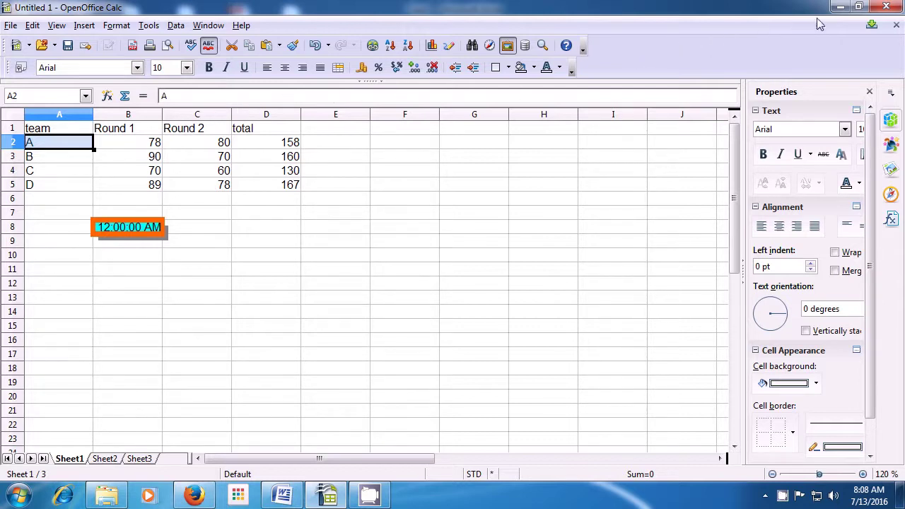
click(882, 6)
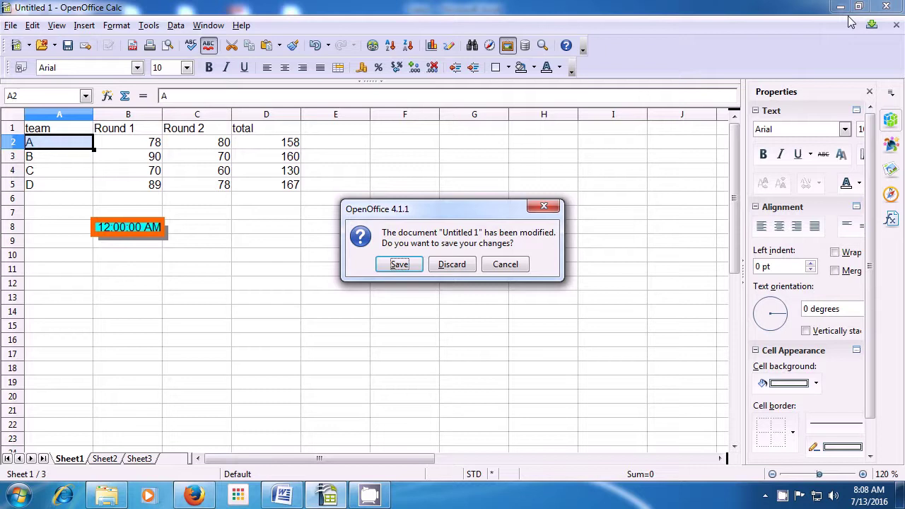
click(544, 206)
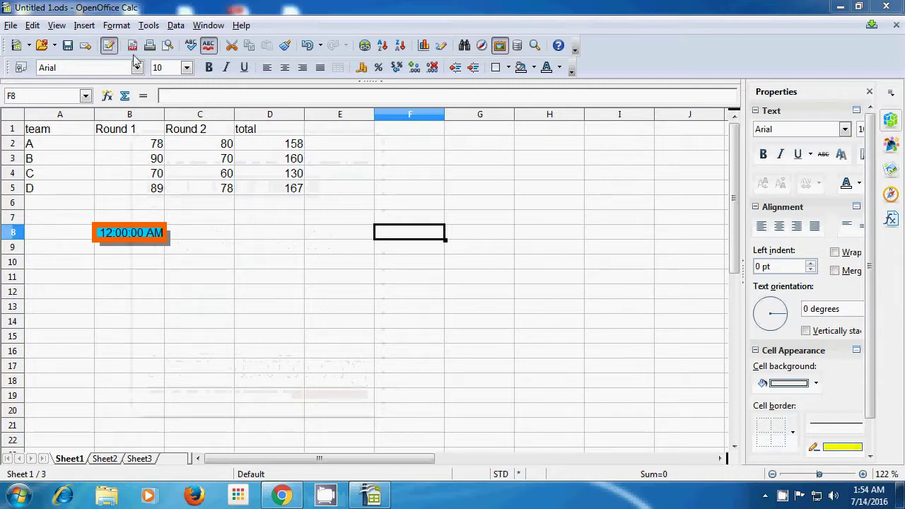
Step: Rename Sheet1 as "Computer Shiksha"
click(117, 27)
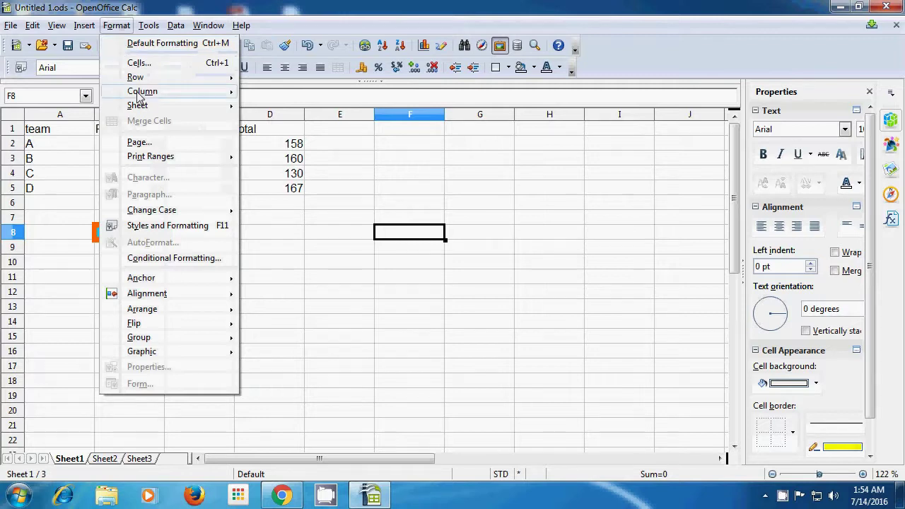
mouse_move(144, 111)
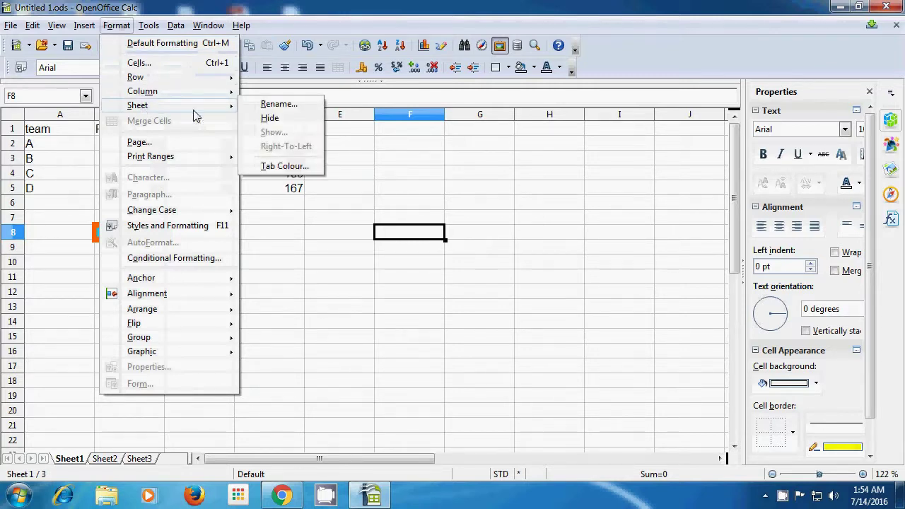
click(273, 104)
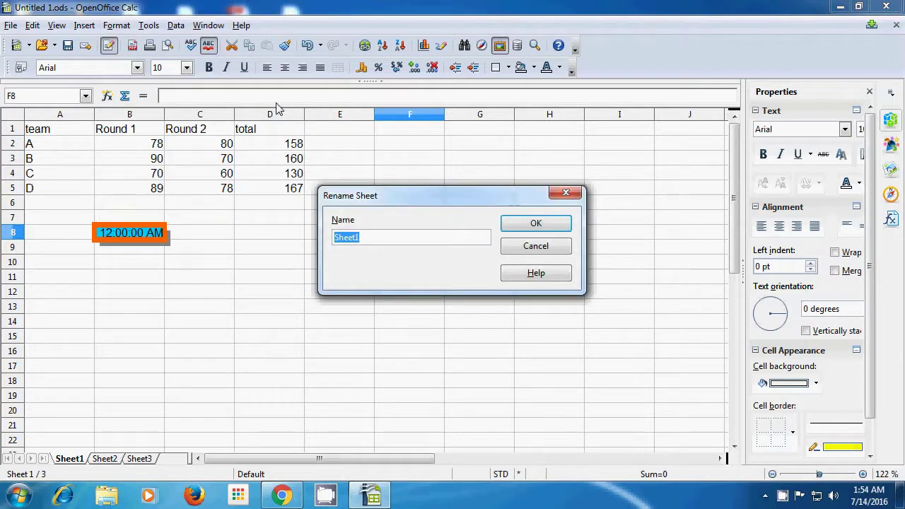
click(363, 237)
key(BackSpace)
key(BackSpace)
key(BackSpace)
key(BackSpace)
key(BackSpace)
key(BackSpace)
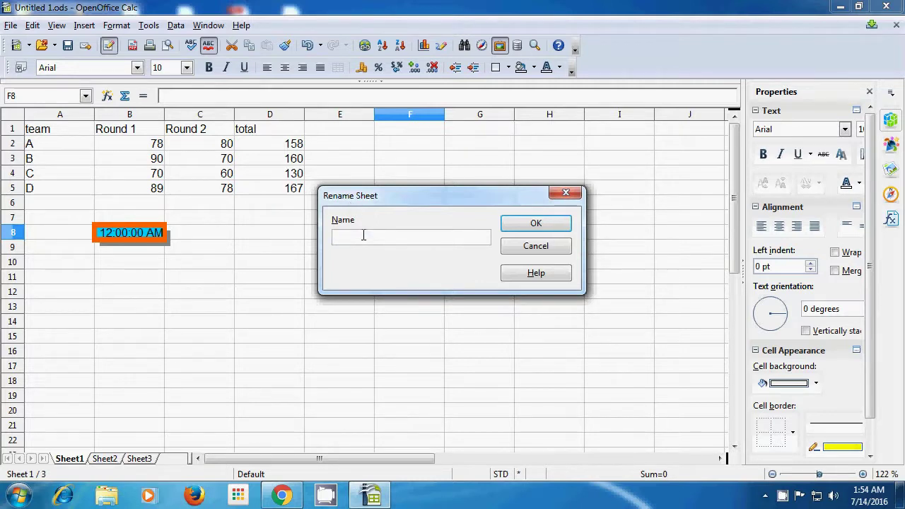
text(Computer Shiksha)
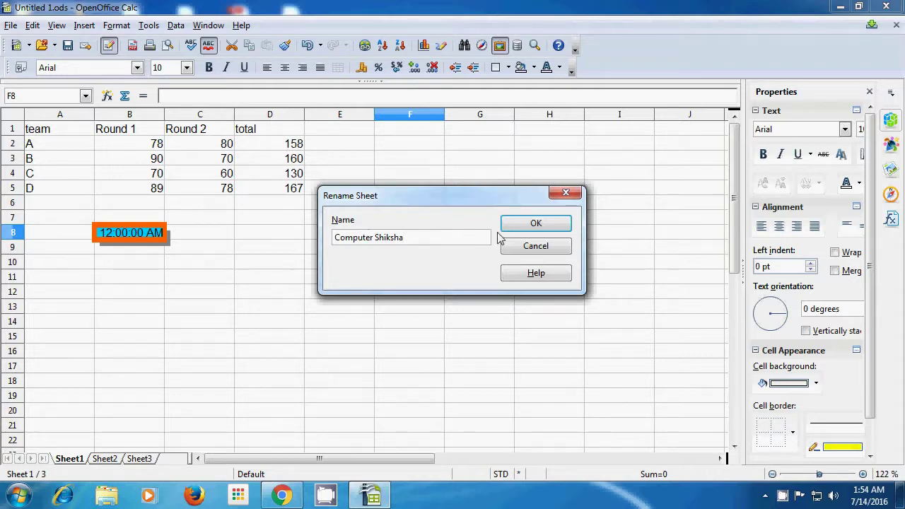
click(535, 223)
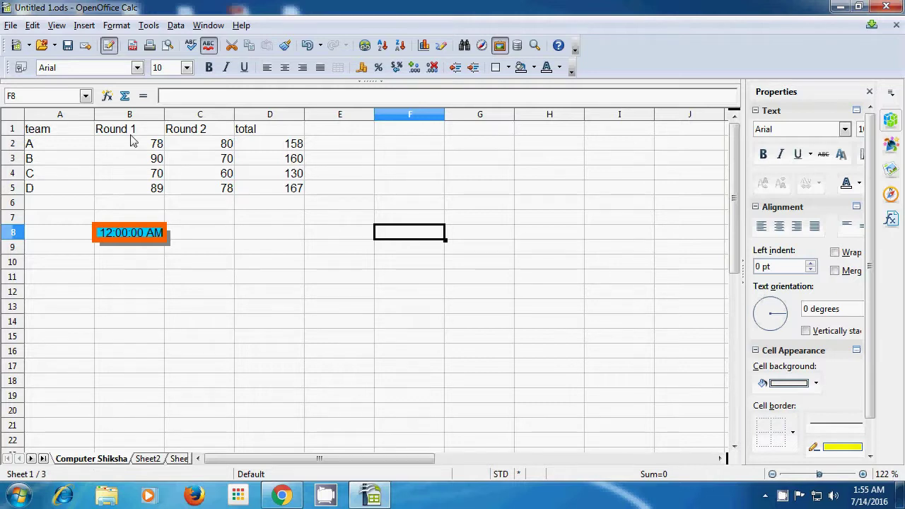
Step: Hide the Computer Shiksha sheet and show it again from the list of hidden sheets
click(117, 25)
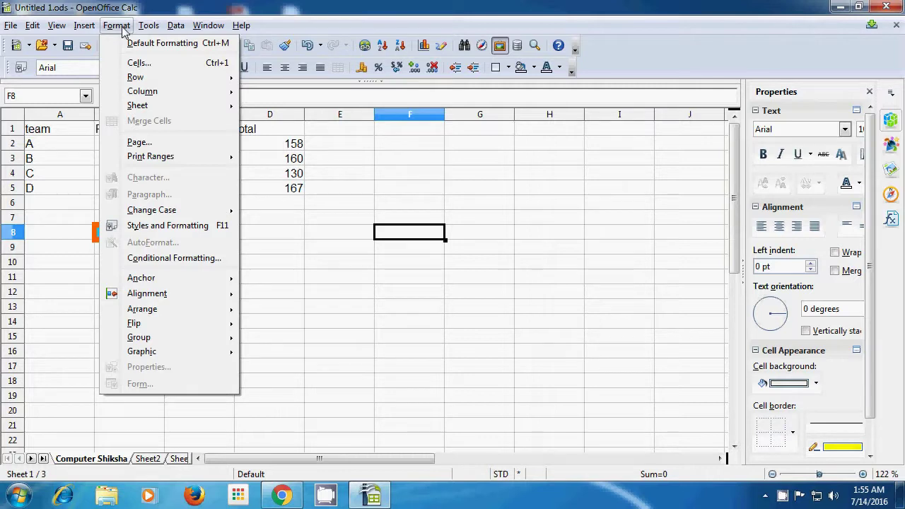
mouse_move(144, 109)
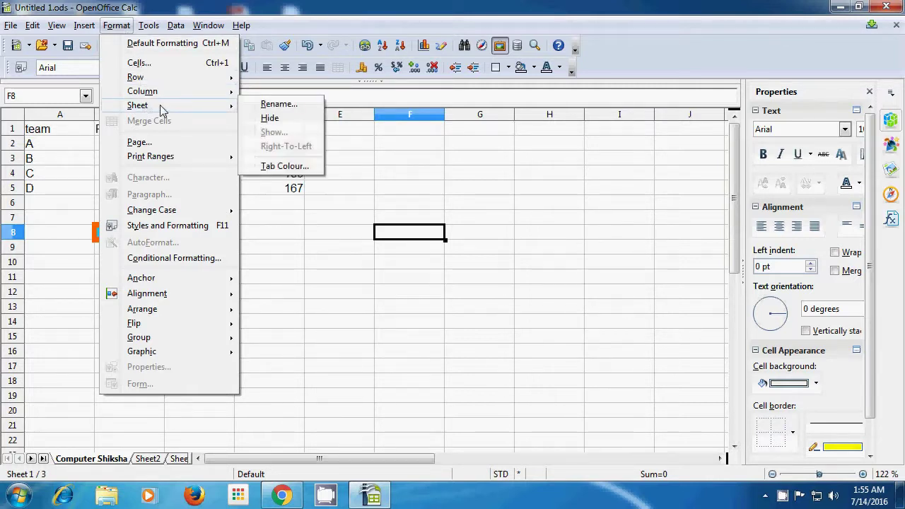
click(270, 119)
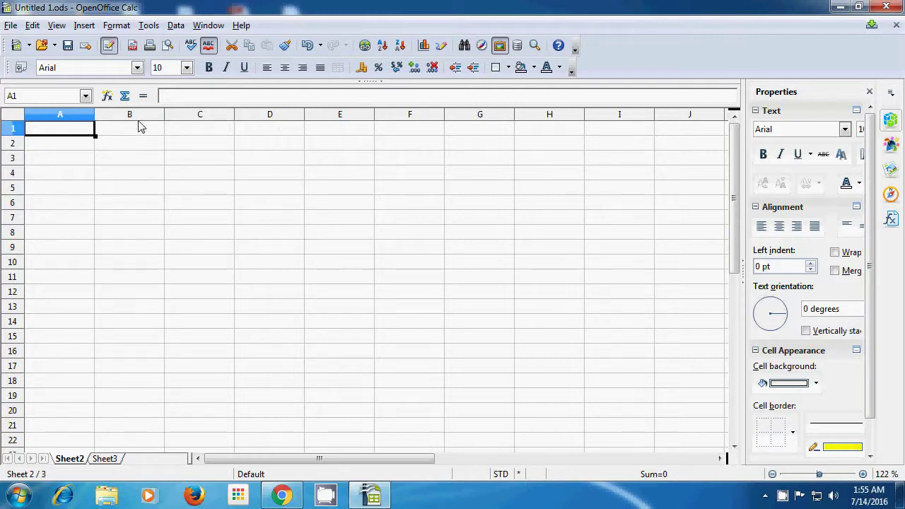
click(117, 26)
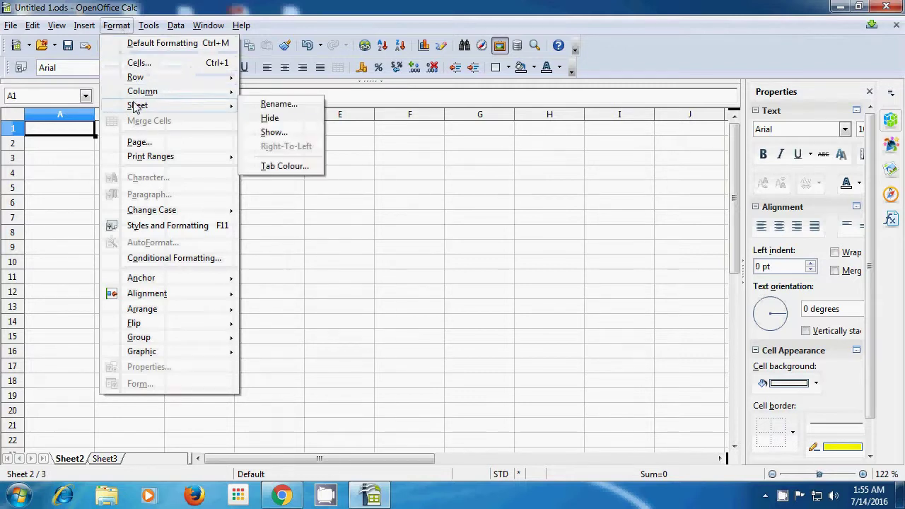
click(275, 135)
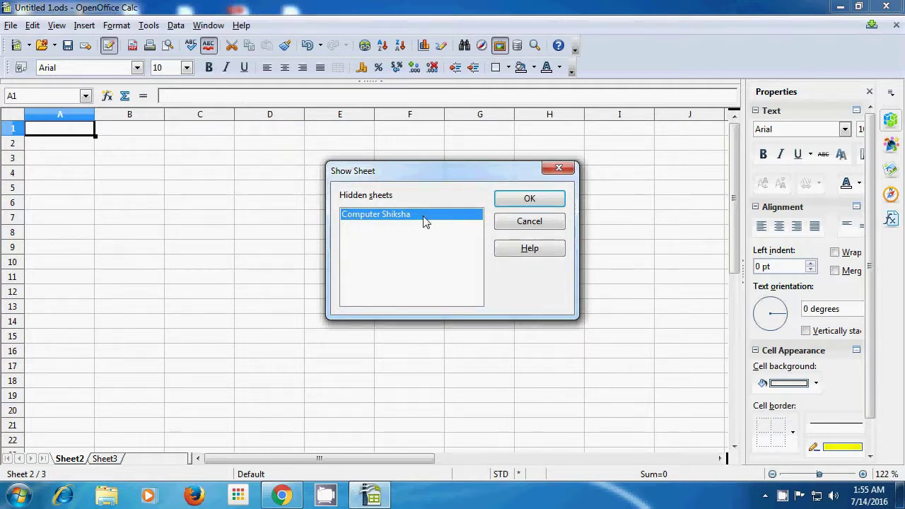
click(513, 201)
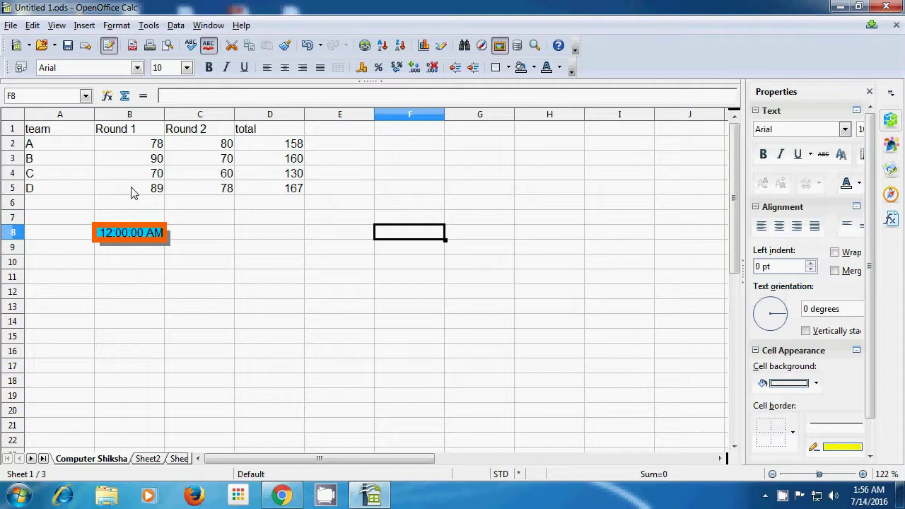
Step: Set the tab colour of the Computer Shiksha sheet to Red
click(123, 26)
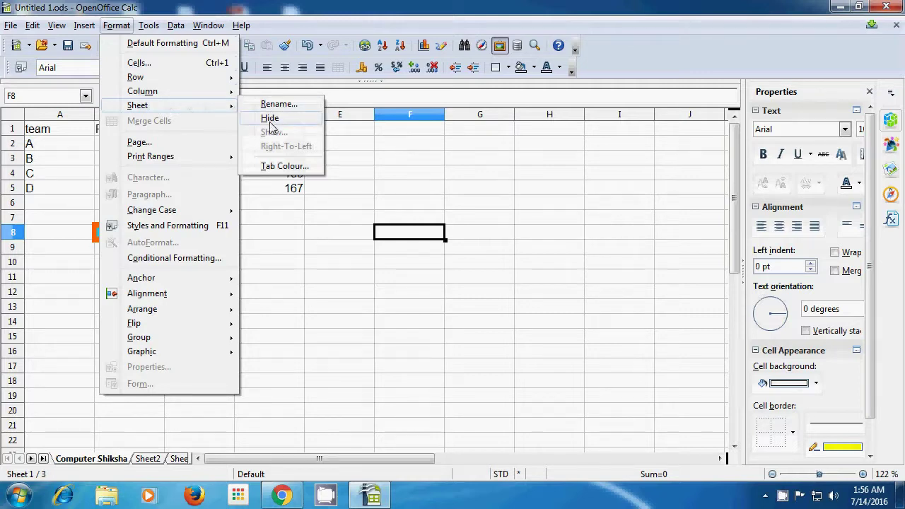
click(281, 167)
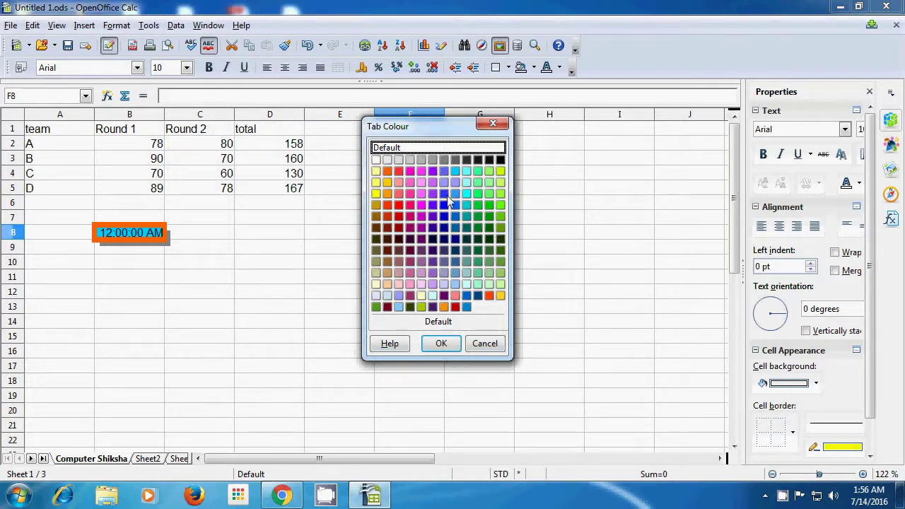
click(399, 172)
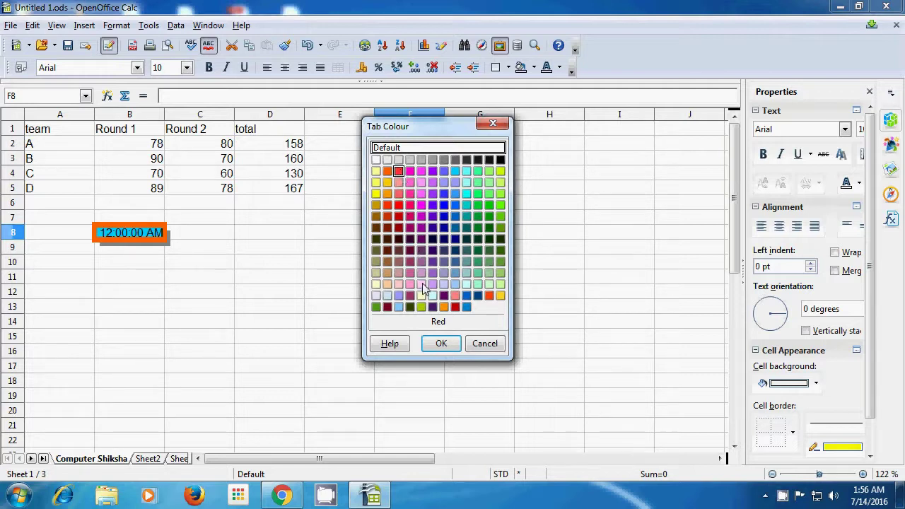
click(440, 344)
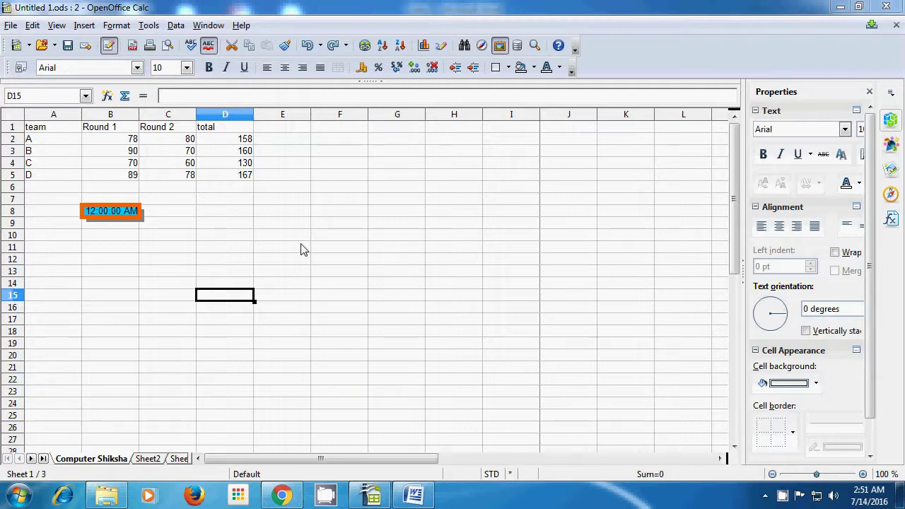
Step: Enter "a" in cell D11 and "b" in cell E11
click(240, 253)
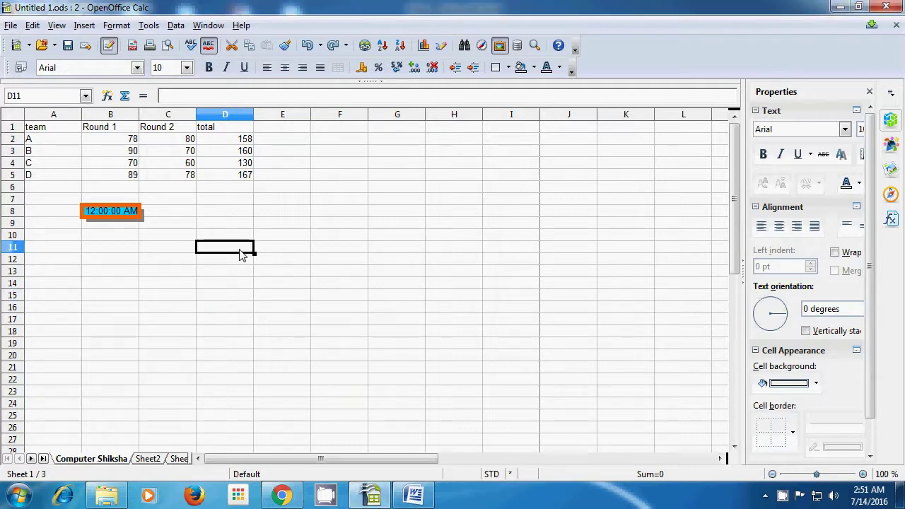
text(a)
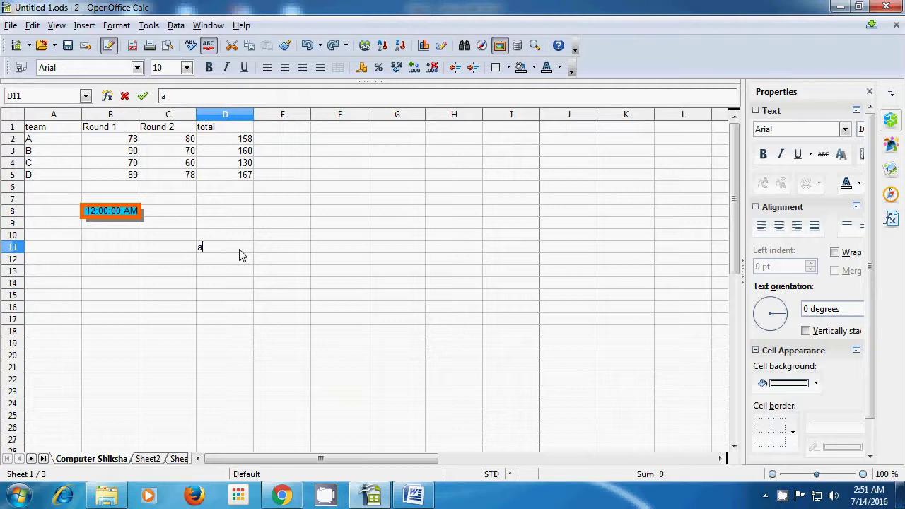
click(283, 252)
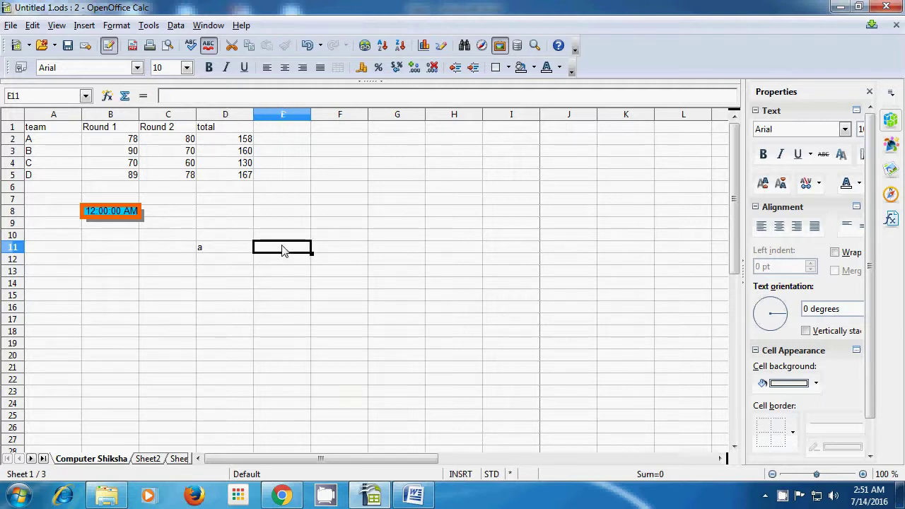
text(b)
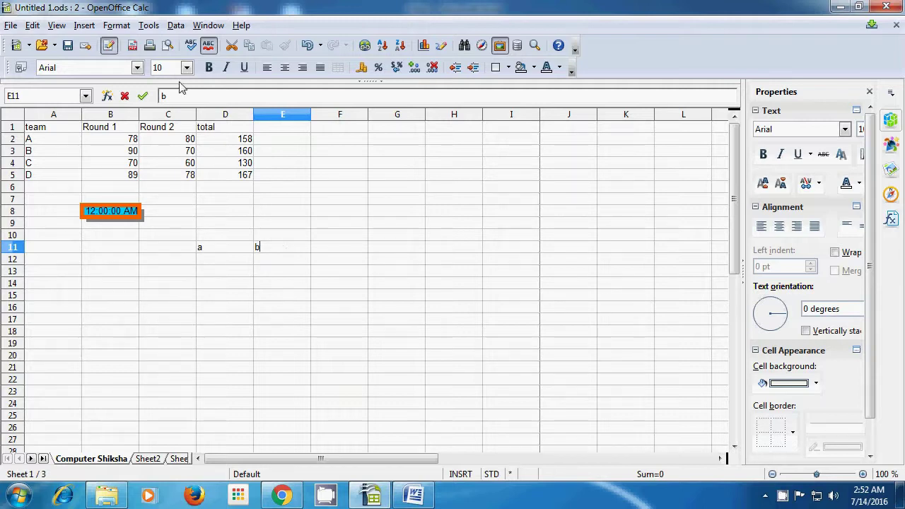
Step: Merge cells D11 and E11, moving the contents of the hidden cell into the first cell
click(121, 26)
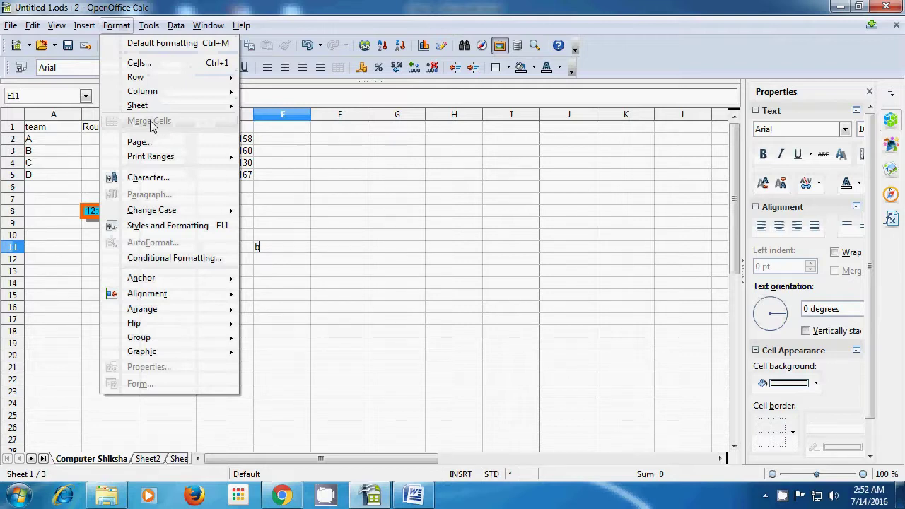
click(286, 206)
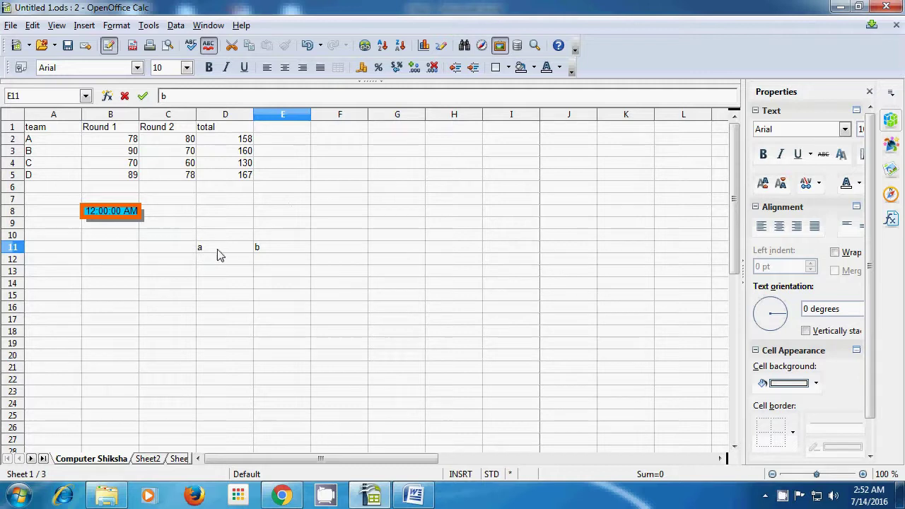
drag(219, 255, 278, 252)
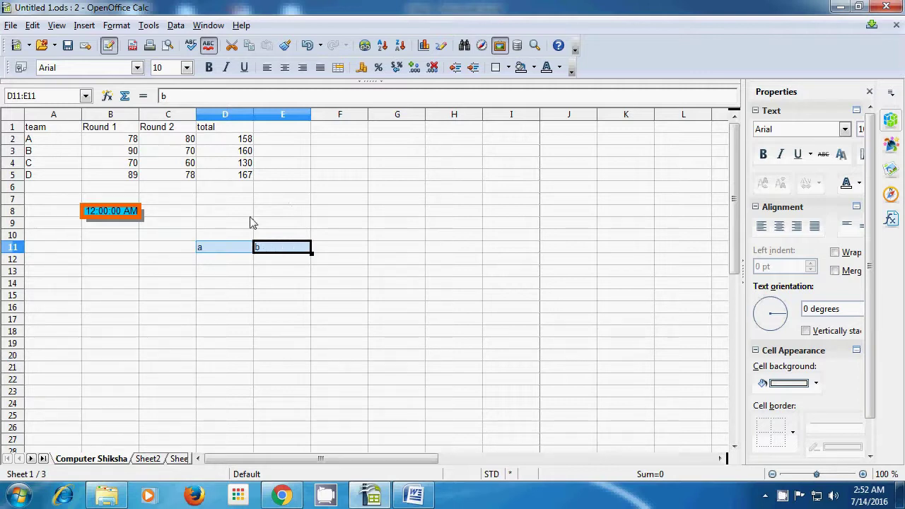
click(117, 26)
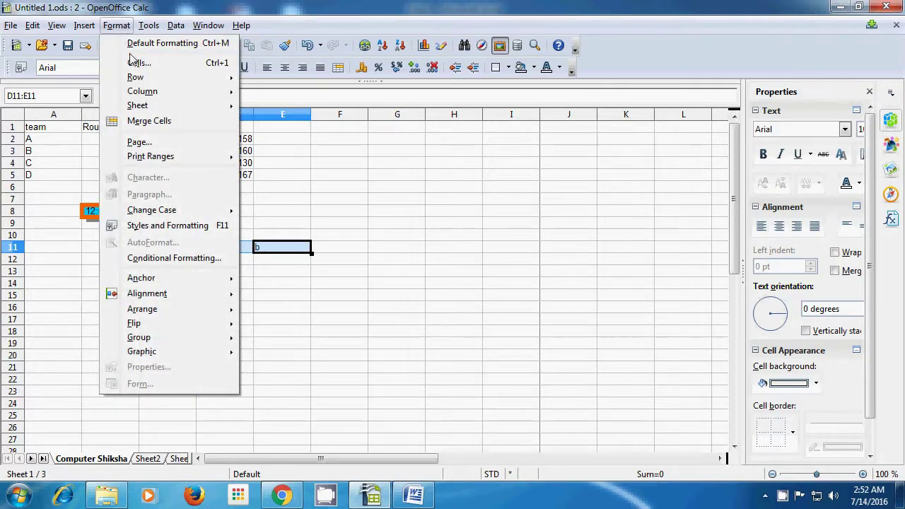
click(150, 122)
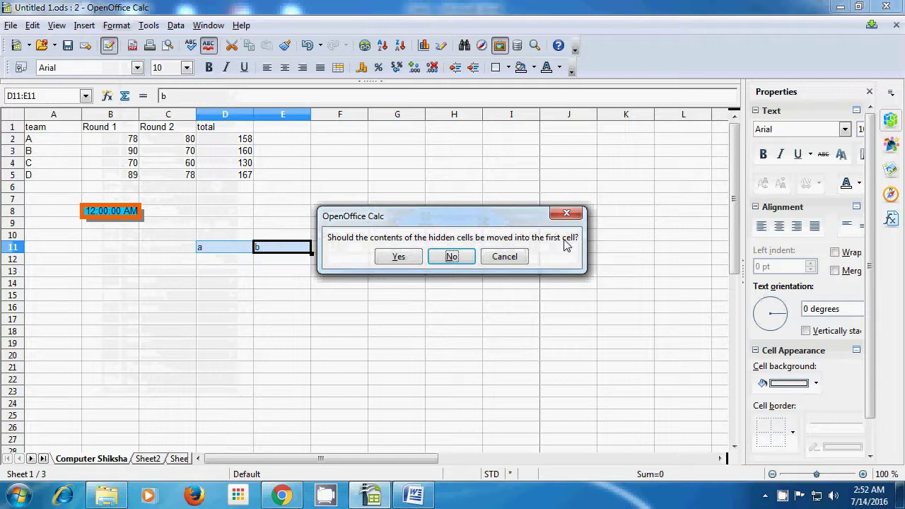
click(397, 259)
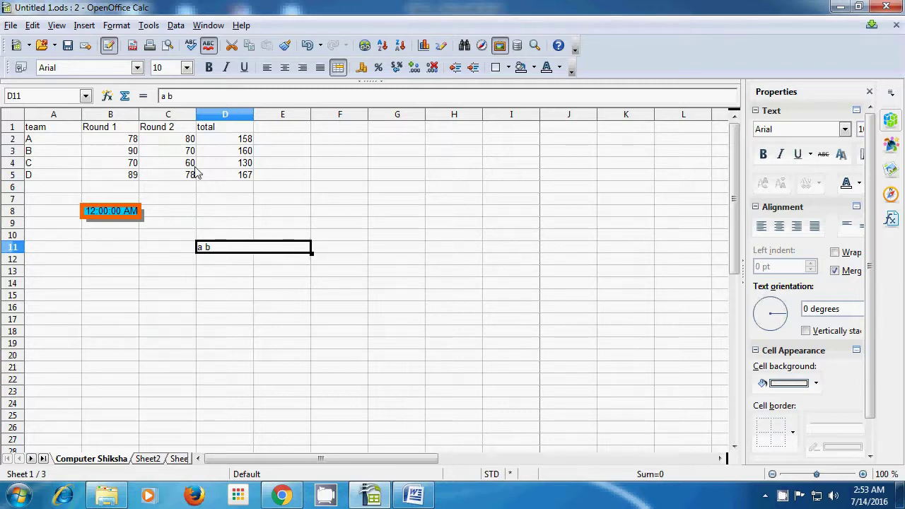
Step: Split the merged cell back into D11 and E11, and enter "c" in cell E11
click(121, 46)
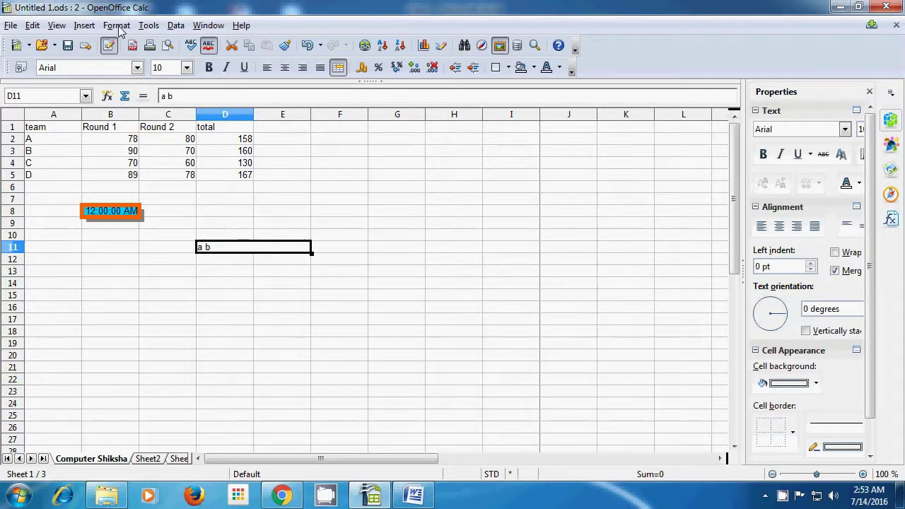
click(116, 25)
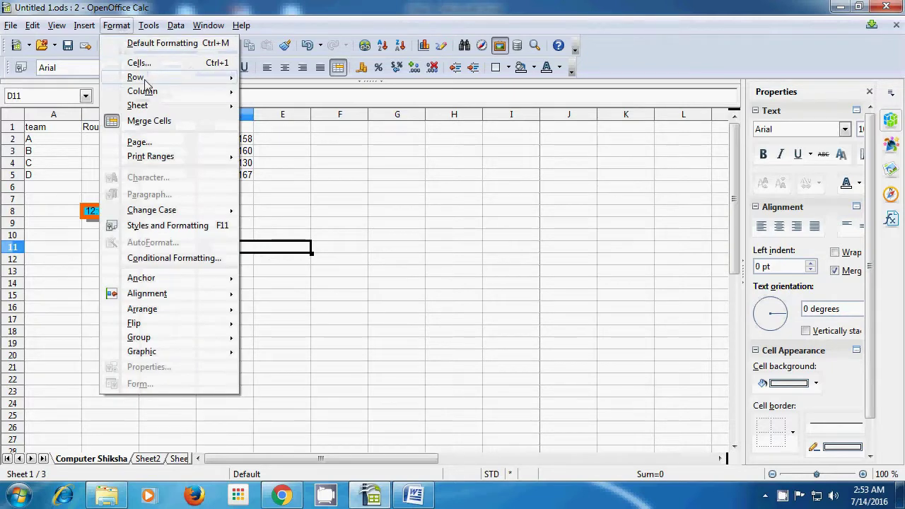
click(157, 123)
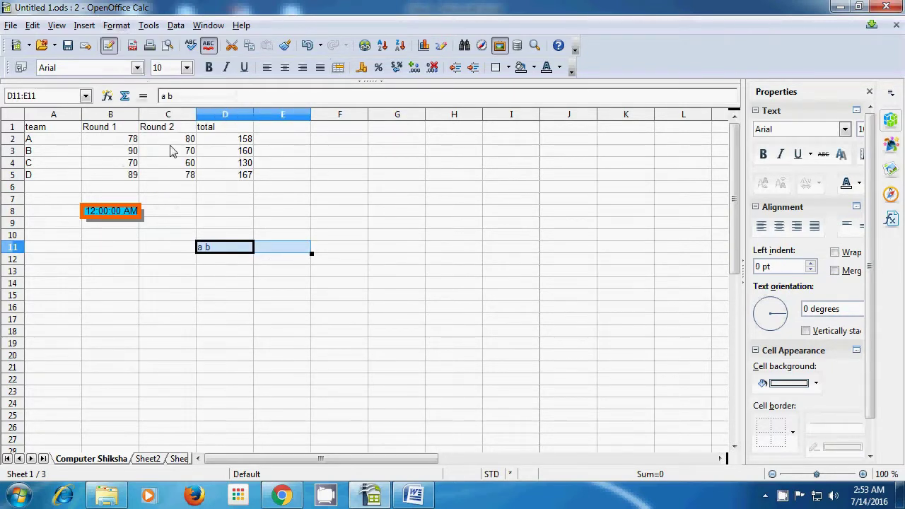
click(220, 285)
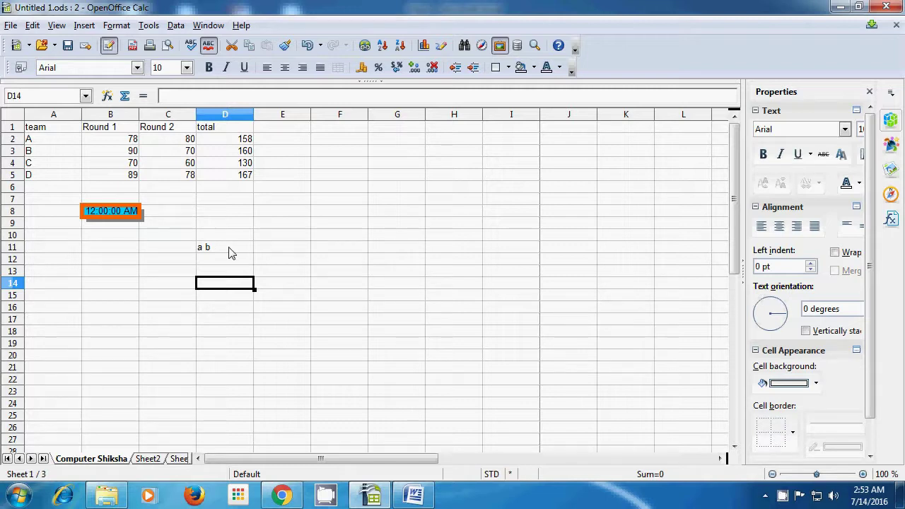
click(269, 249)
text(c)
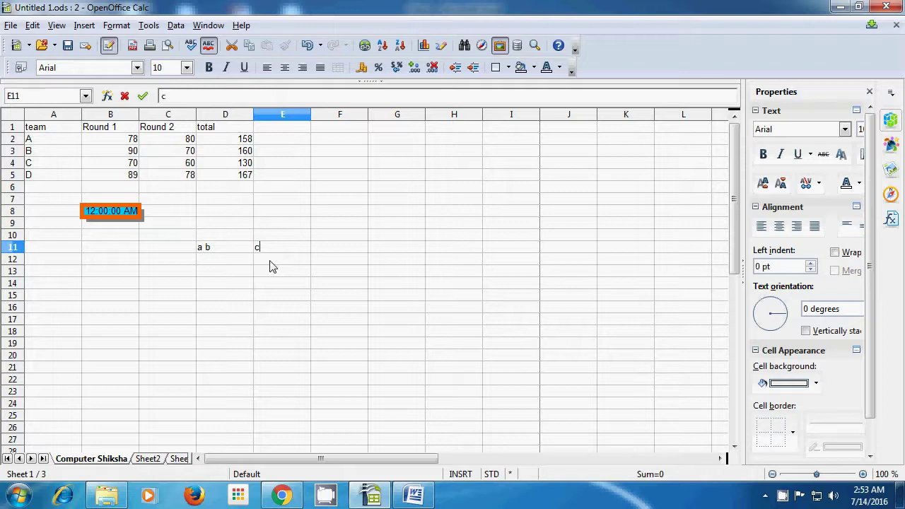
Step: Merge cells D11 and E11 without moving the hidden contents into the first cell, and split them again
drag(212, 249, 261, 253)
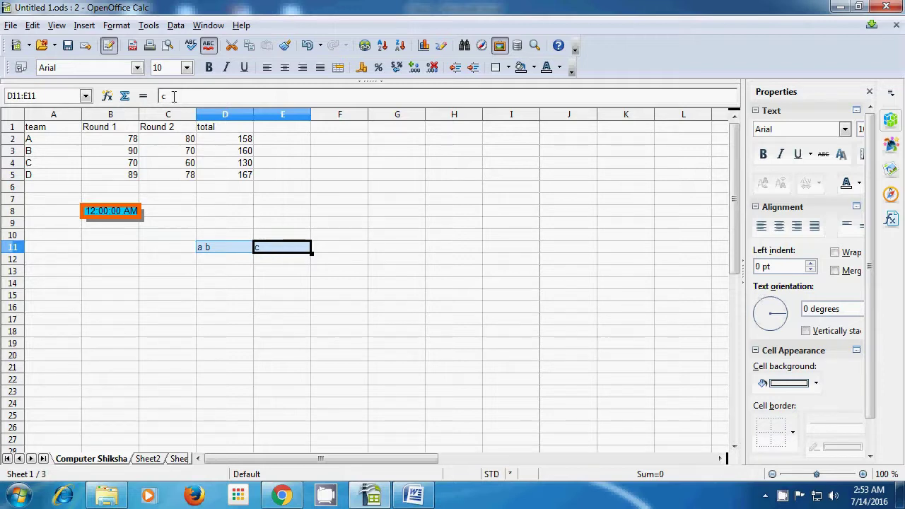
click(117, 26)
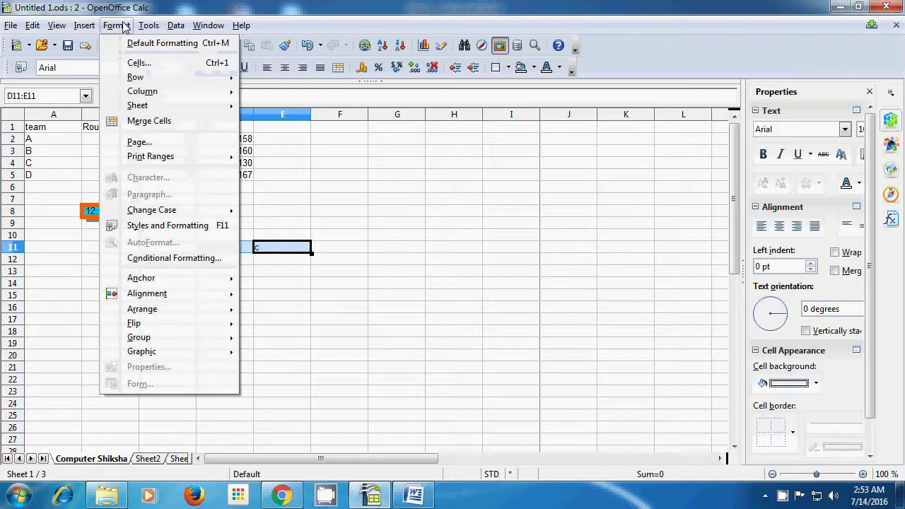
click(150, 121)
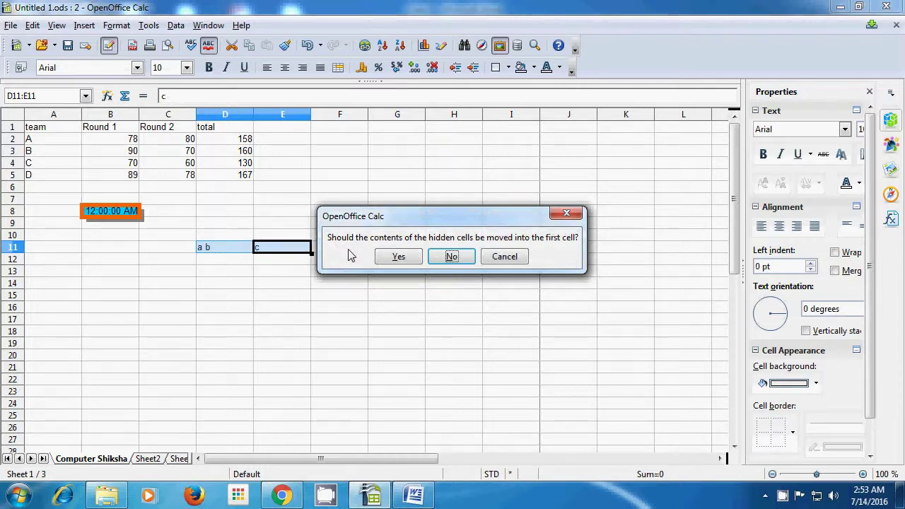
click(451, 258)
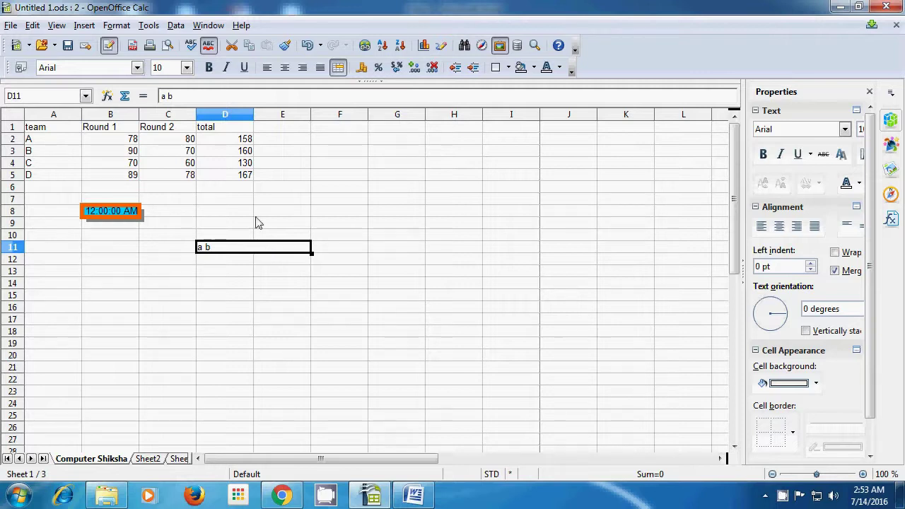
click(118, 26)
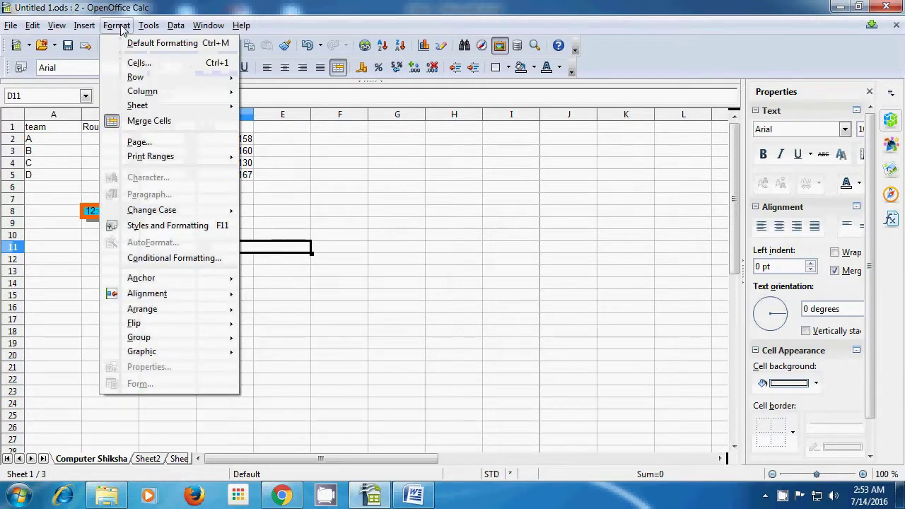
click(162, 122)
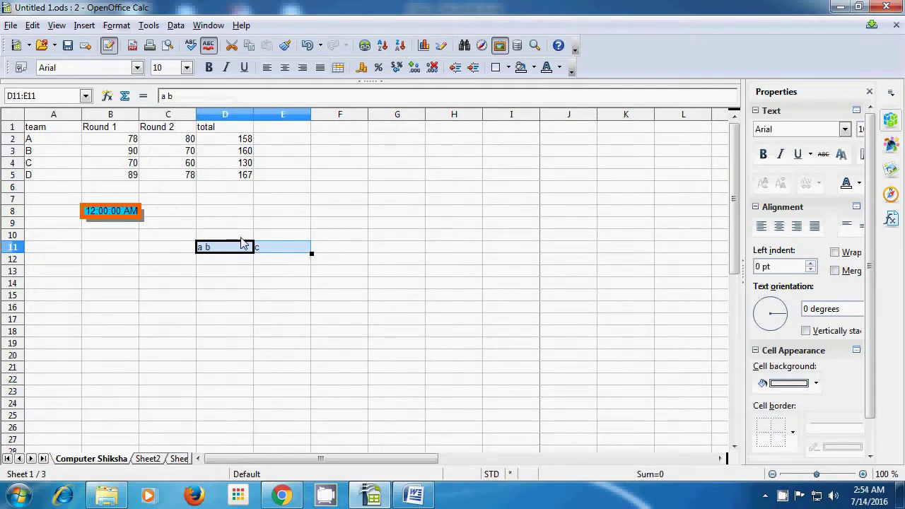
click(241, 275)
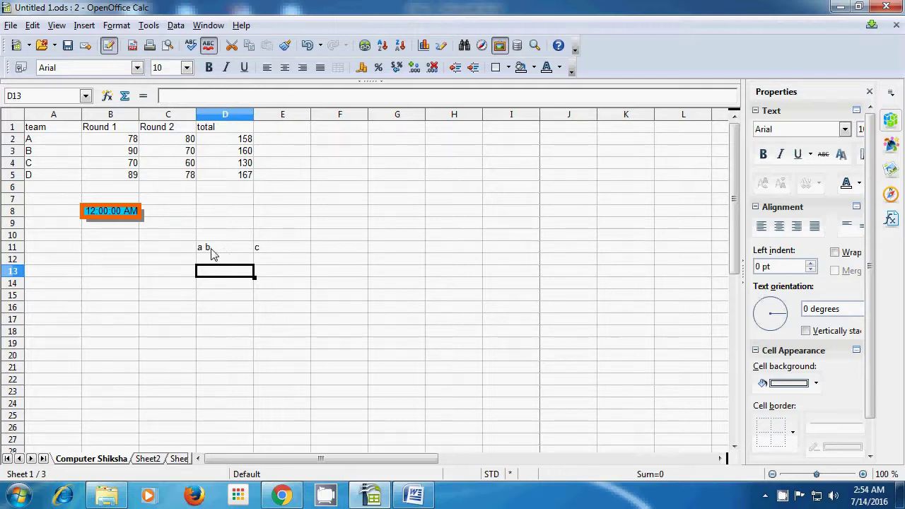
Step: Merge D11:E11 once more, this time moving the hidden cell's contents into the first cell
drag(211, 253, 261, 254)
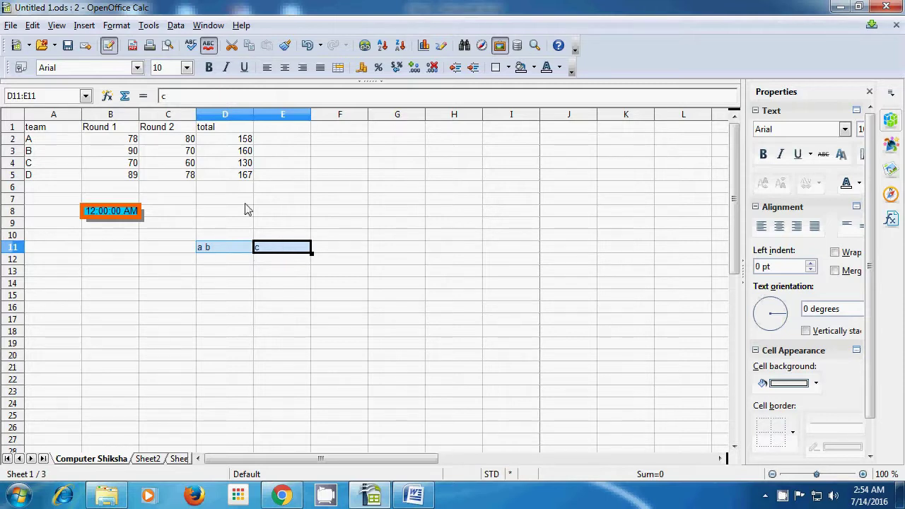
click(117, 26)
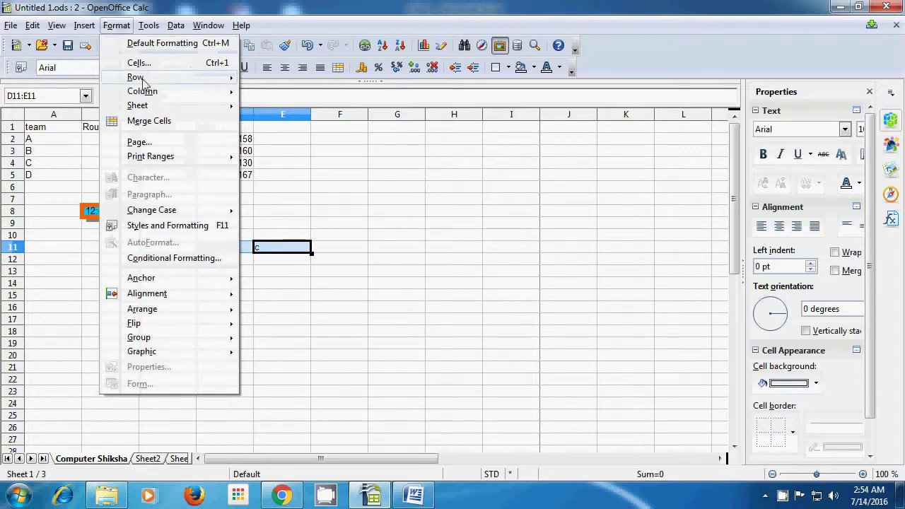
click(149, 121)
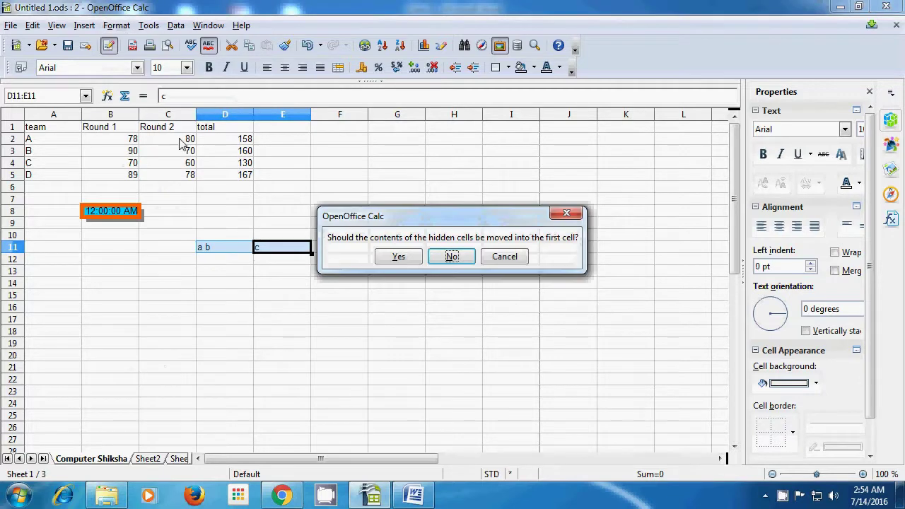
click(417, 259)
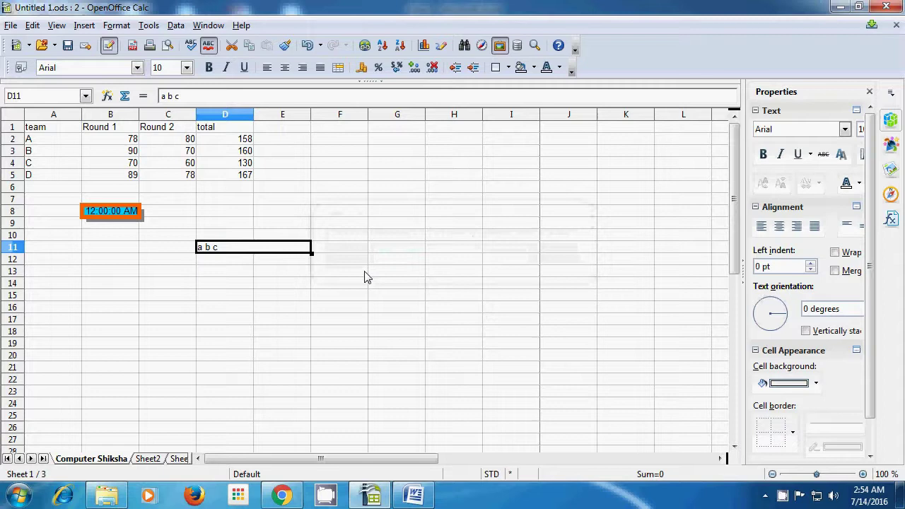
click(336, 285)
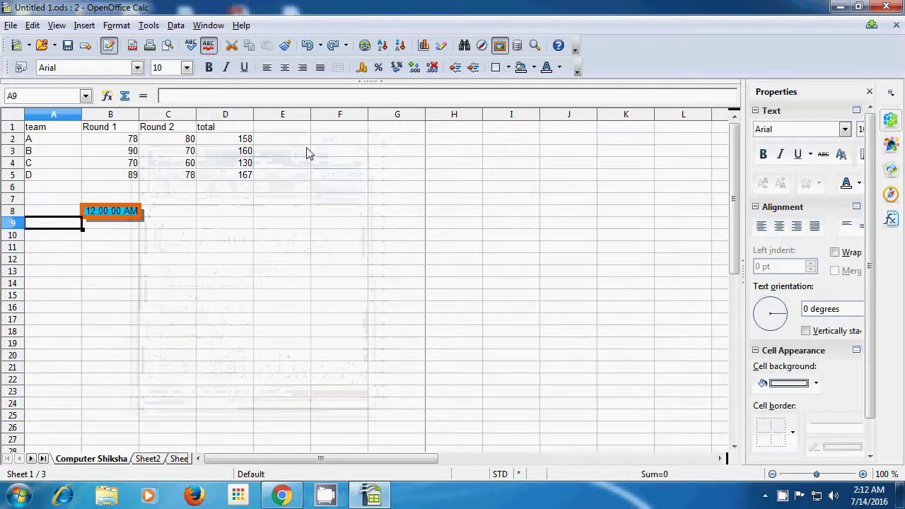
Step: Set the paper format of the Default page style to A6
click(118, 26)
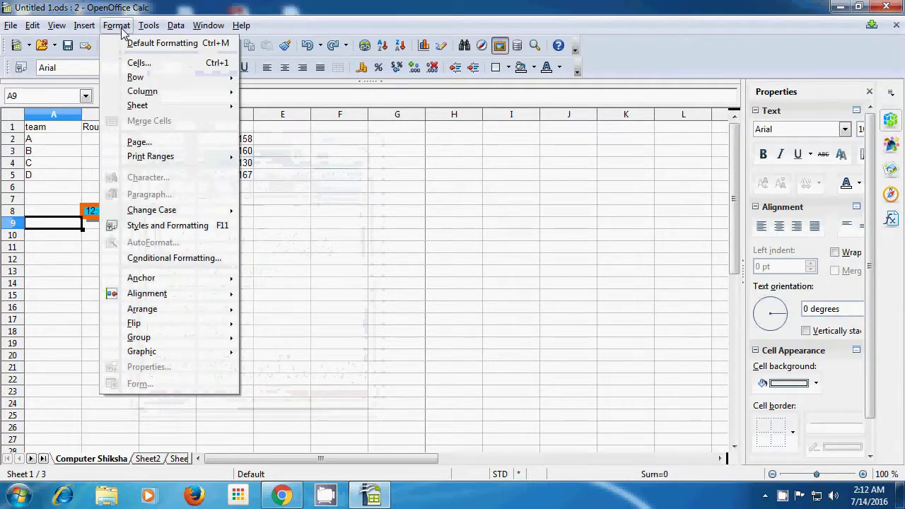
click(140, 143)
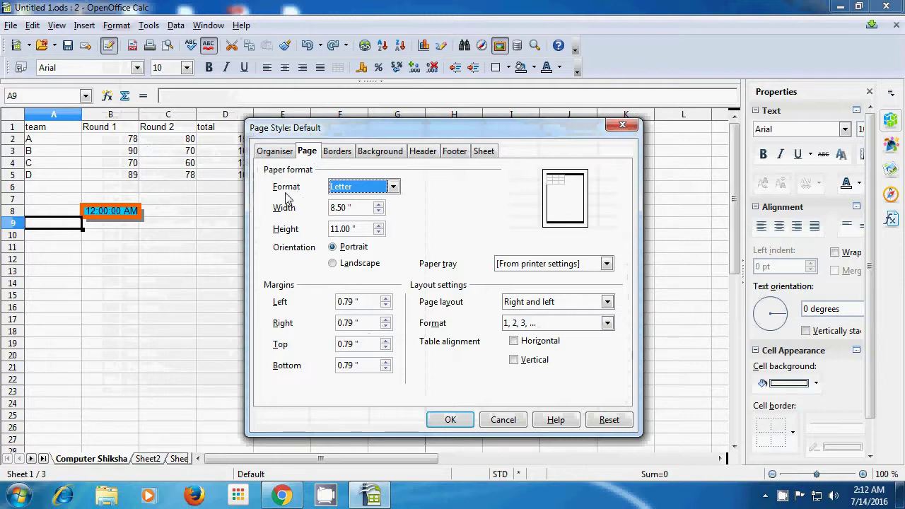
click(394, 186)
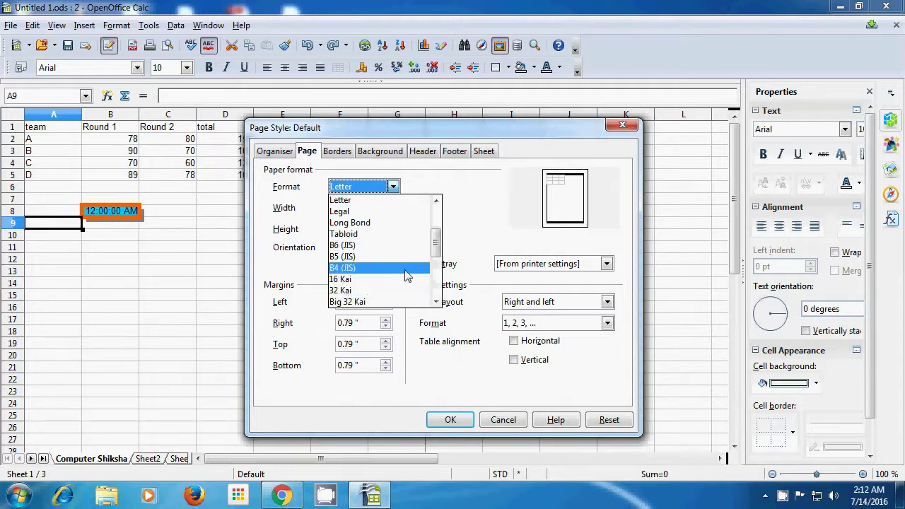
drag(435, 242, 437, 223)
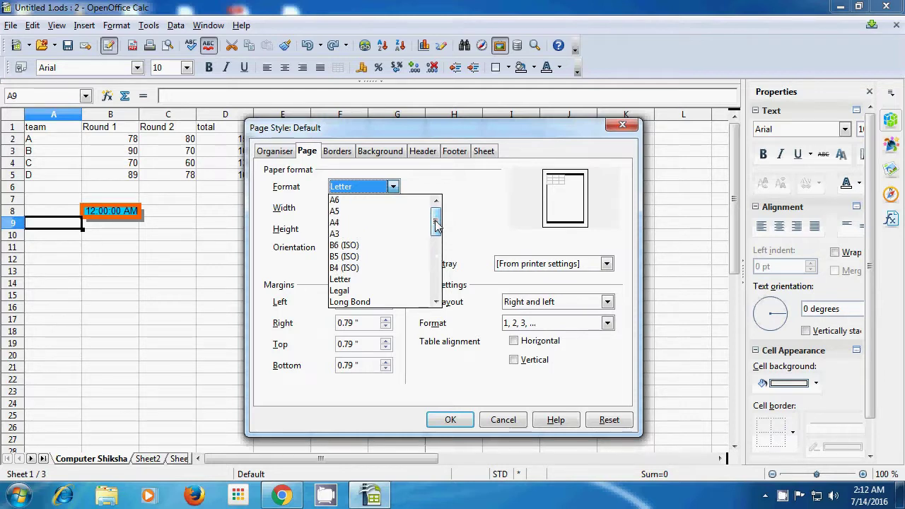
click(387, 203)
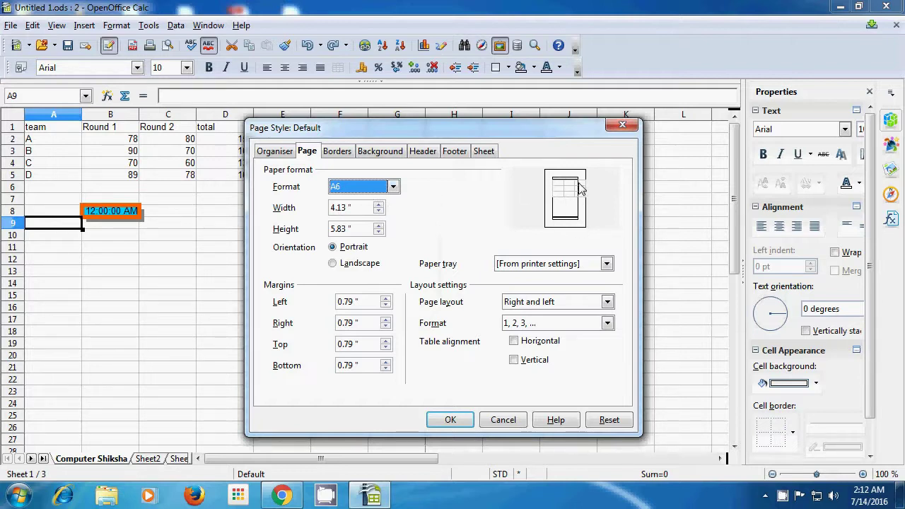
click(450, 421)
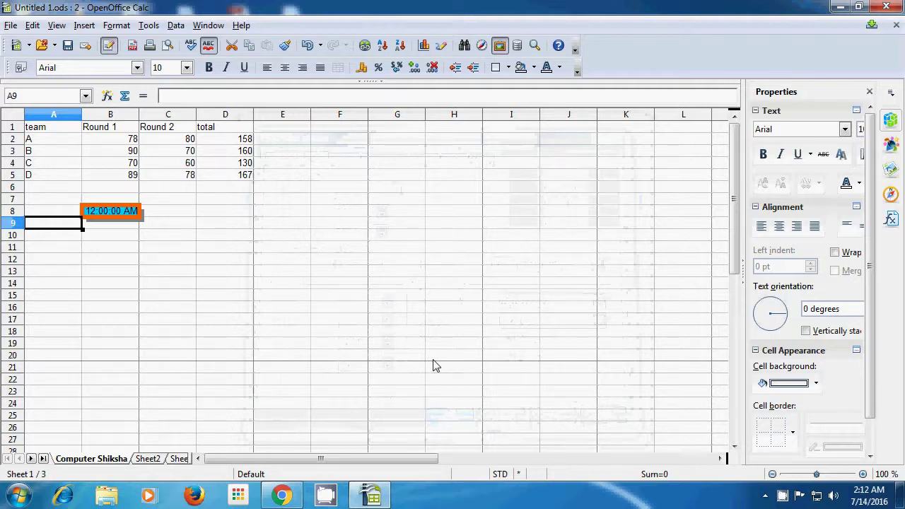
Step: Check how the sheet fits the A6 paper in the page preview, and close the preview
click(11, 25)
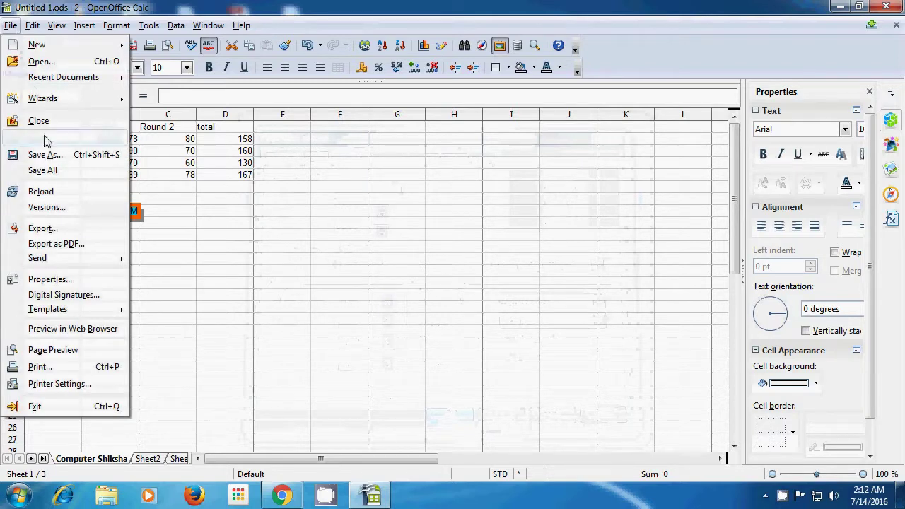
click(56, 349)
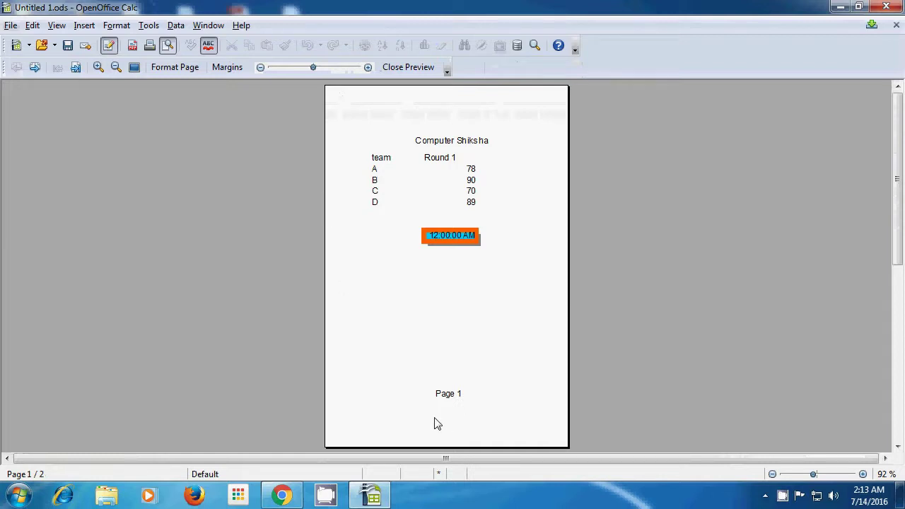
click(409, 68)
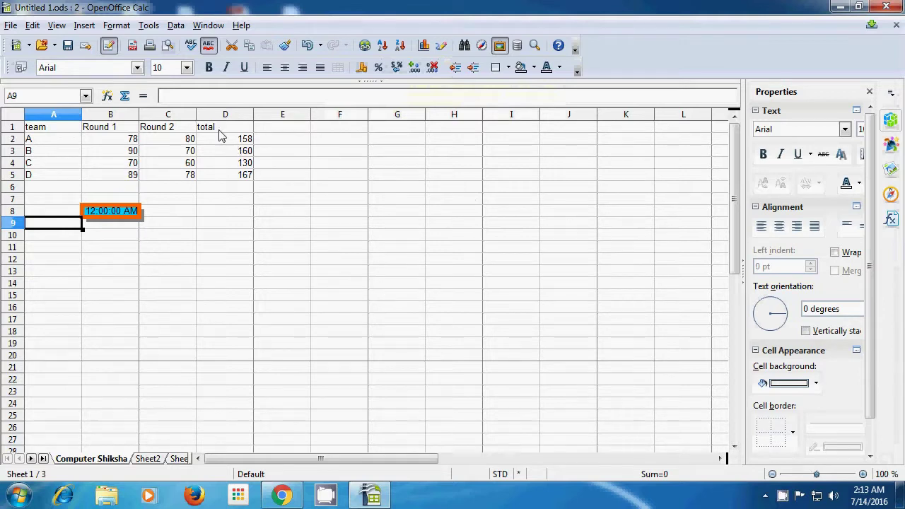
Step: Set the paper format of the Default page style to DL Envelope
click(118, 29)
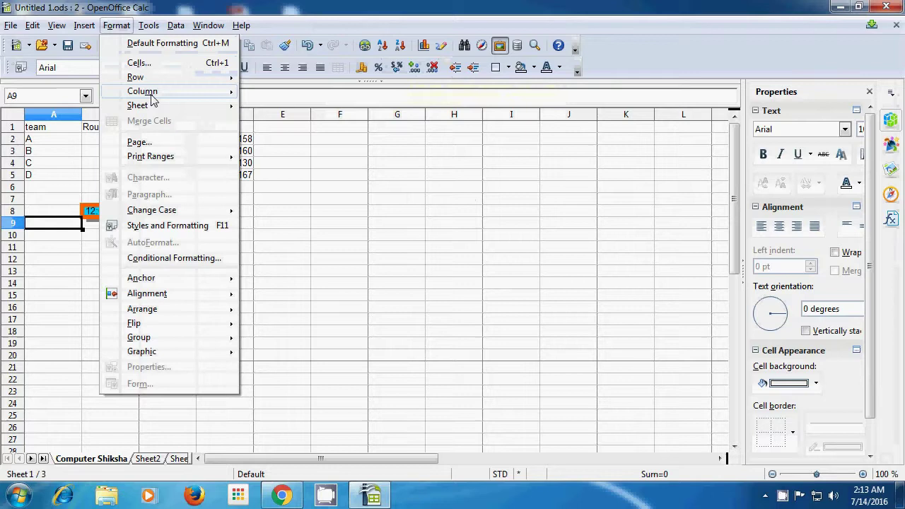
click(154, 143)
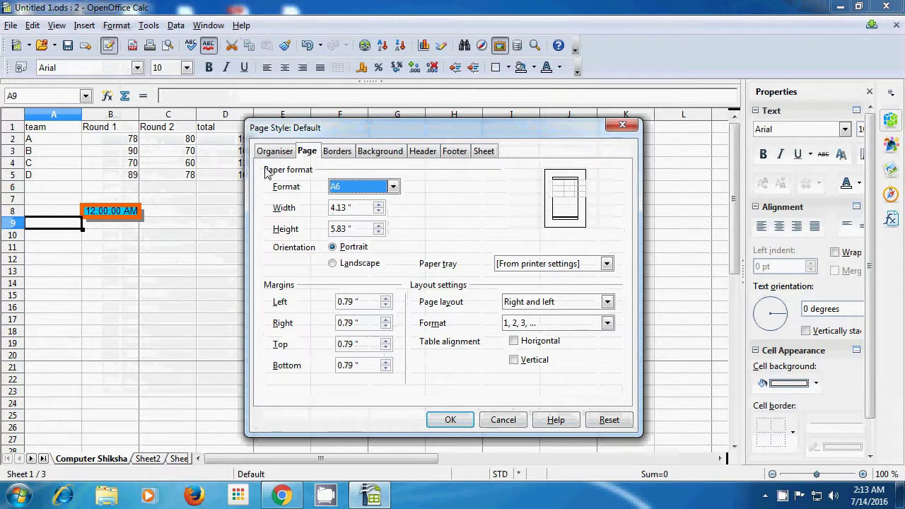
click(393, 188)
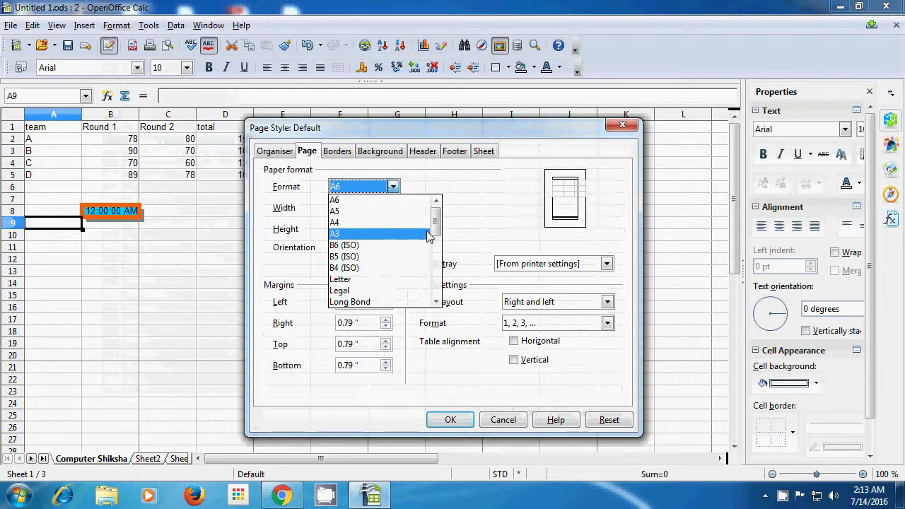
drag(435, 232, 430, 265)
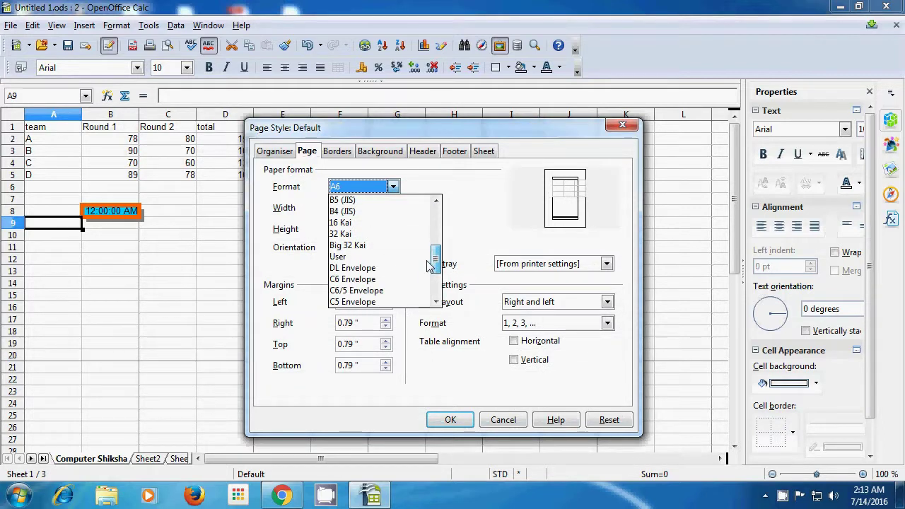
click(373, 270)
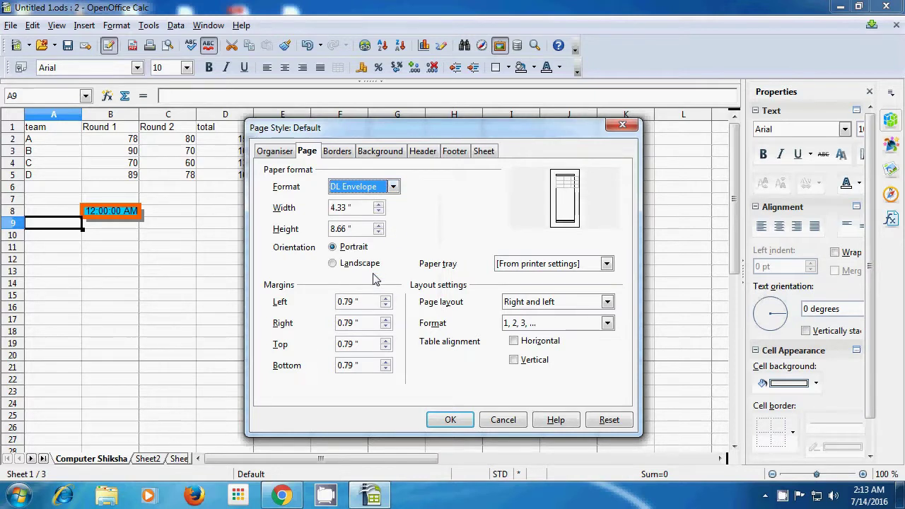
click(453, 420)
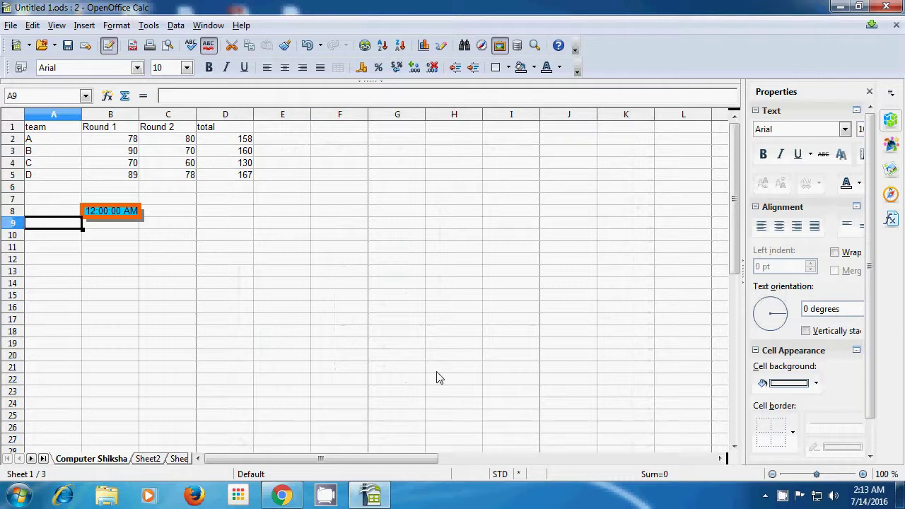
Step: Check how the sheet fits the DL Envelope paper in the page preview, and close the preview
click(11, 26)
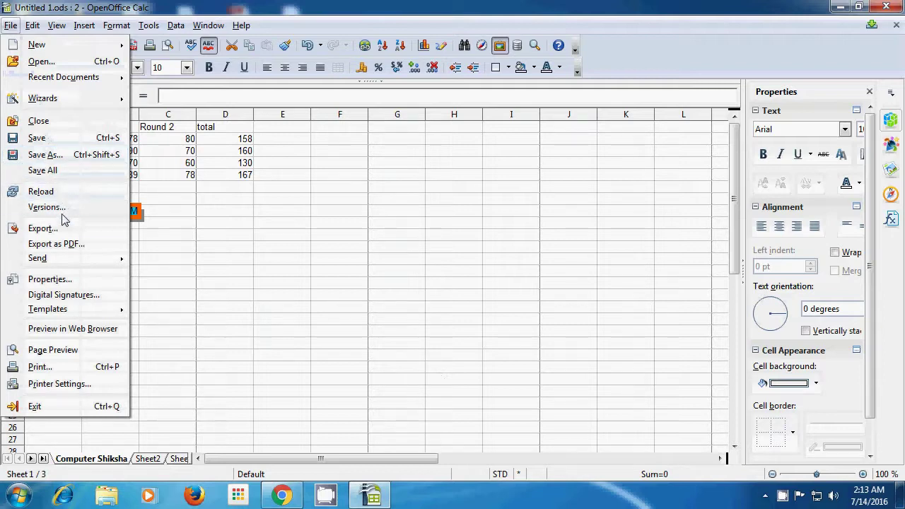
click(55, 349)
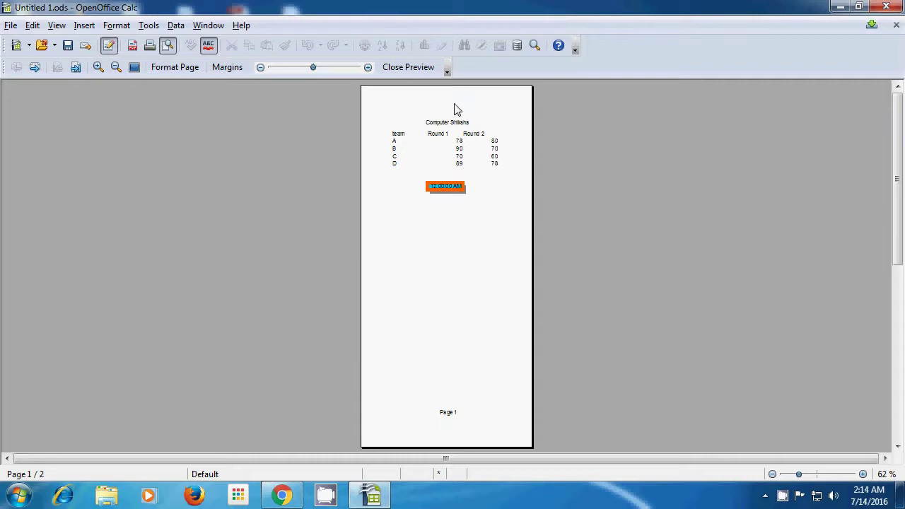
click(418, 68)
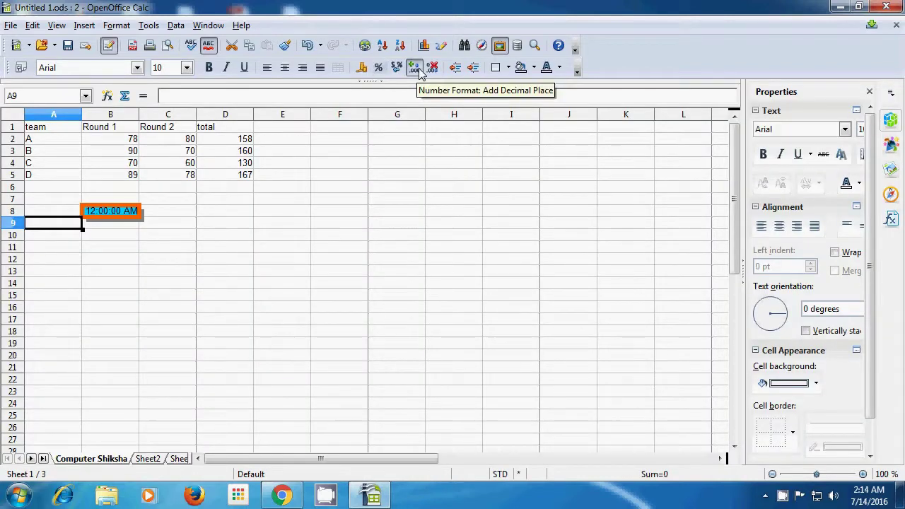
Step: Increase the paper width of the Default page style to 4.83"
click(125, 26)
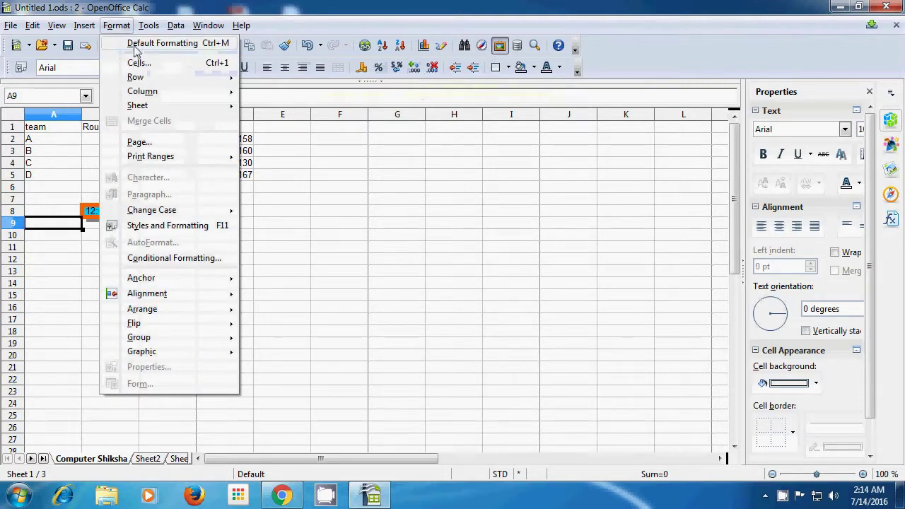
click(140, 142)
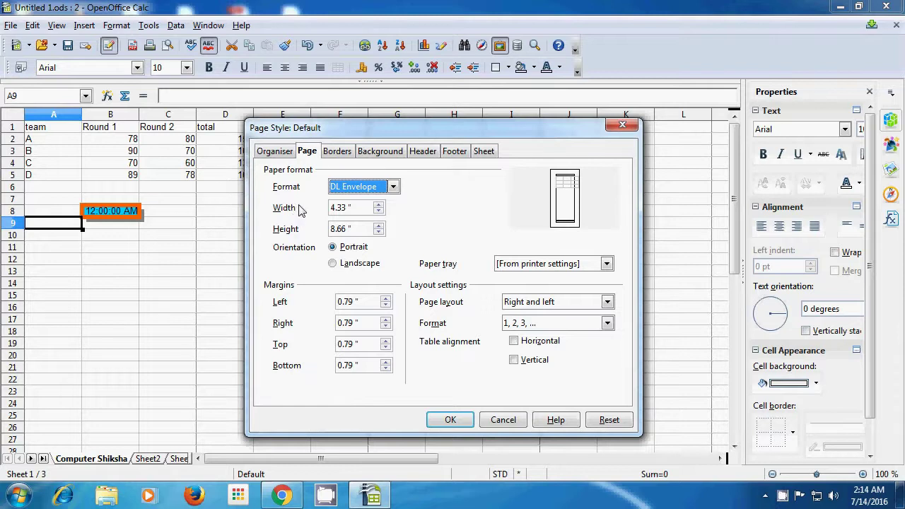
click(380, 205)
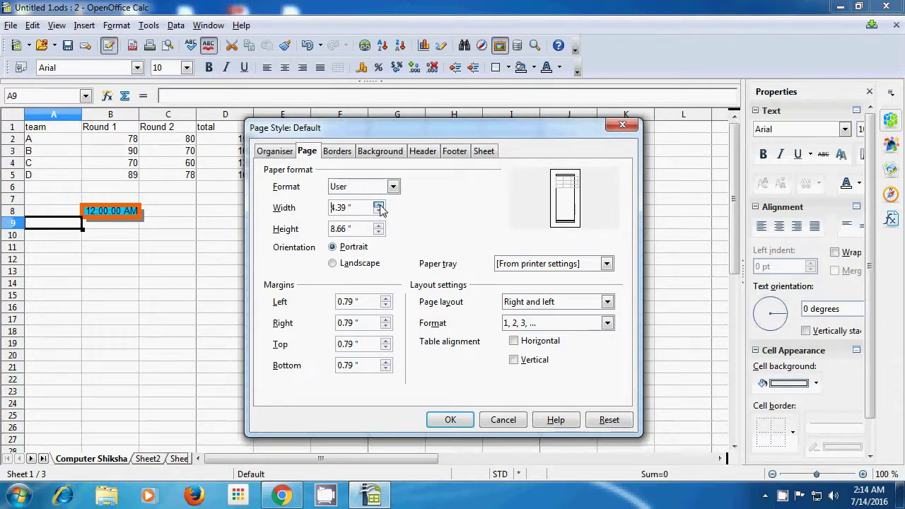
click(380, 205)
click(379, 205)
click(380, 205)
click(380, 205)
click(380, 205)
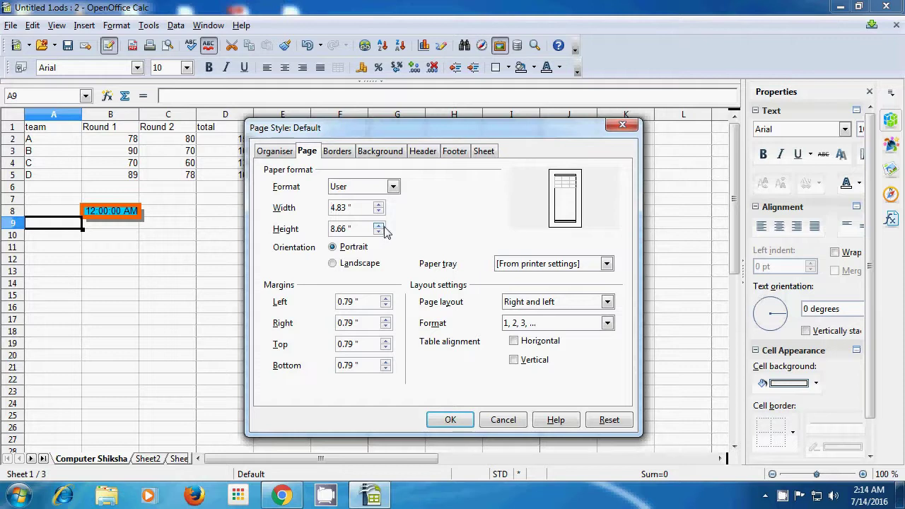
Step: Increase the paper height to 9.32" and apply the custom page size
click(380, 226)
click(379, 226)
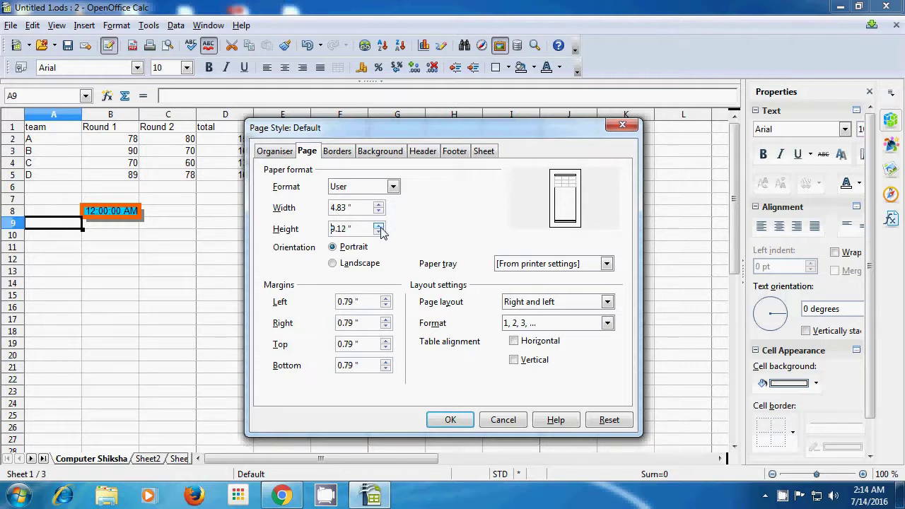
click(380, 227)
click(379, 227)
click(380, 226)
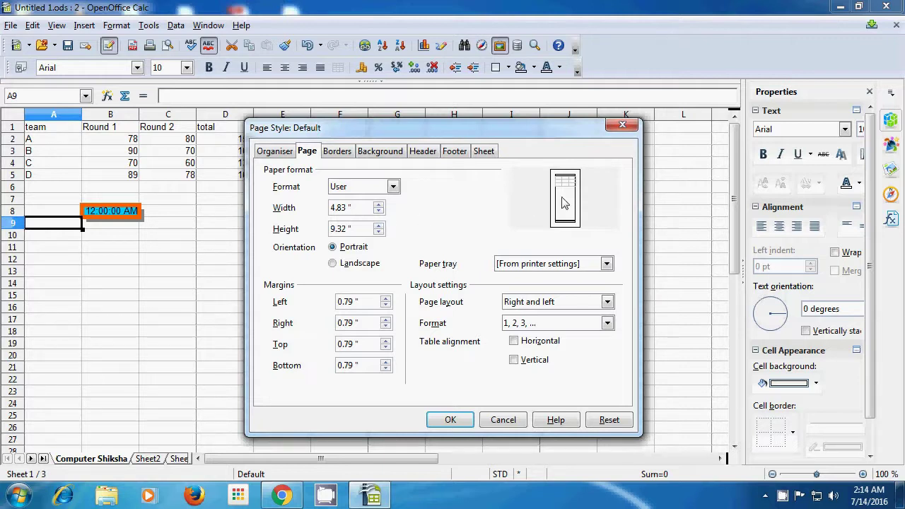
click(450, 420)
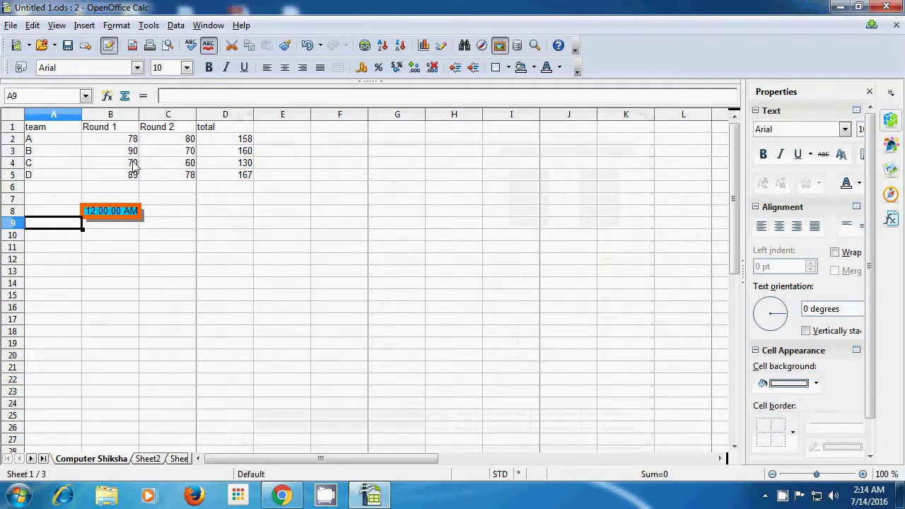
Step: Check the sheet on the custom-sized paper in the page preview, and close the preview
click(11, 26)
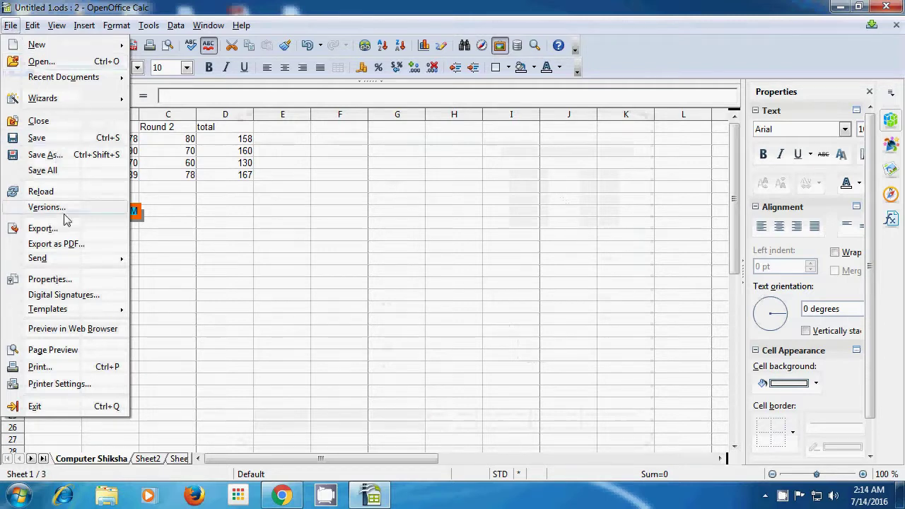
click(41, 352)
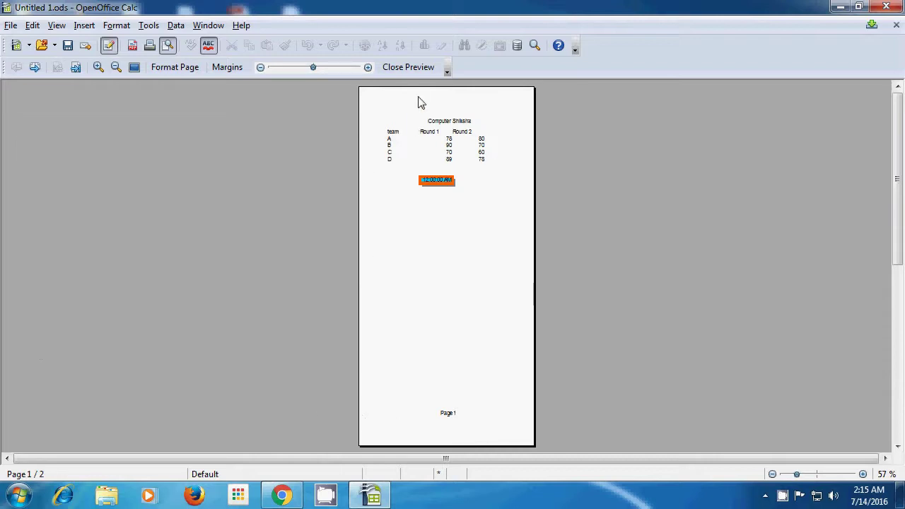
click(408, 68)
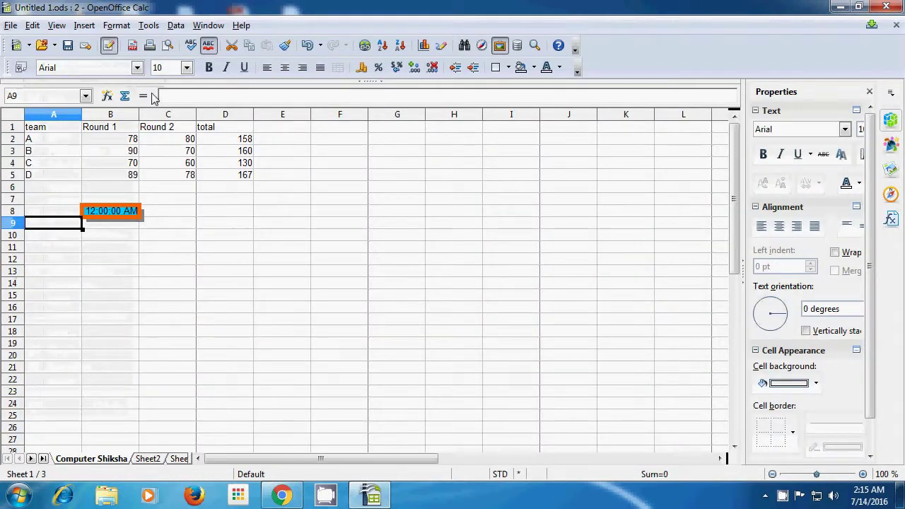
Step: Change the page orientation of the Default page style to Landscape
click(117, 26)
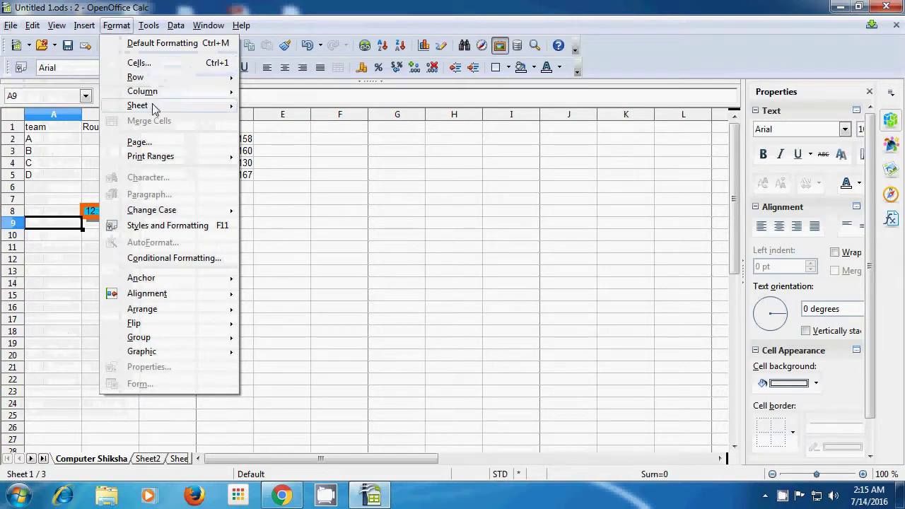
click(152, 143)
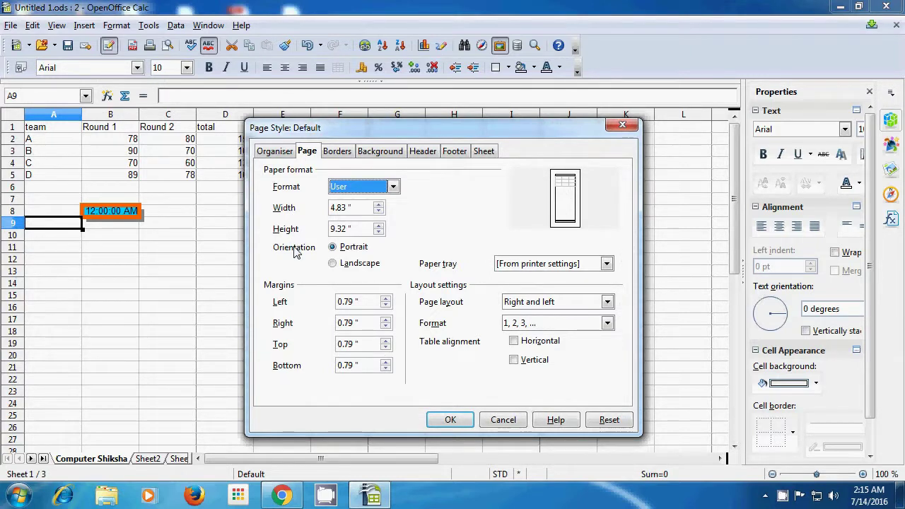
click(334, 248)
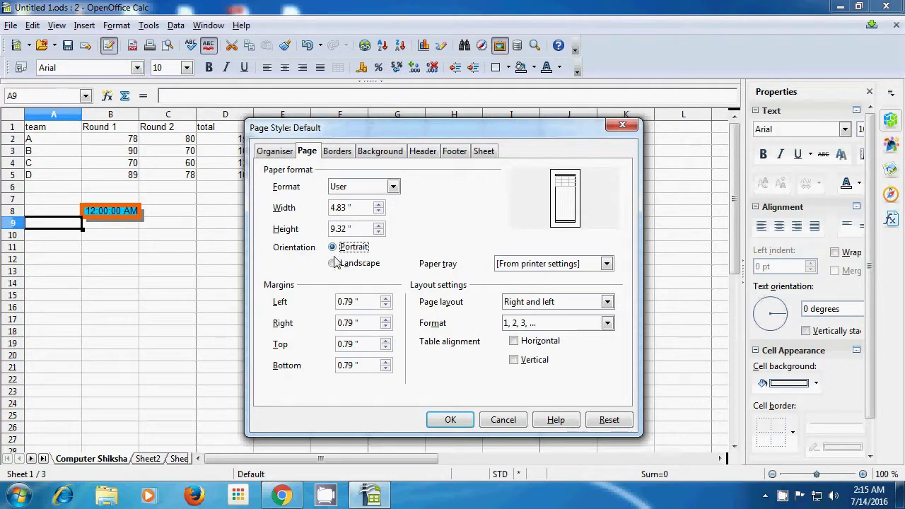
click(333, 265)
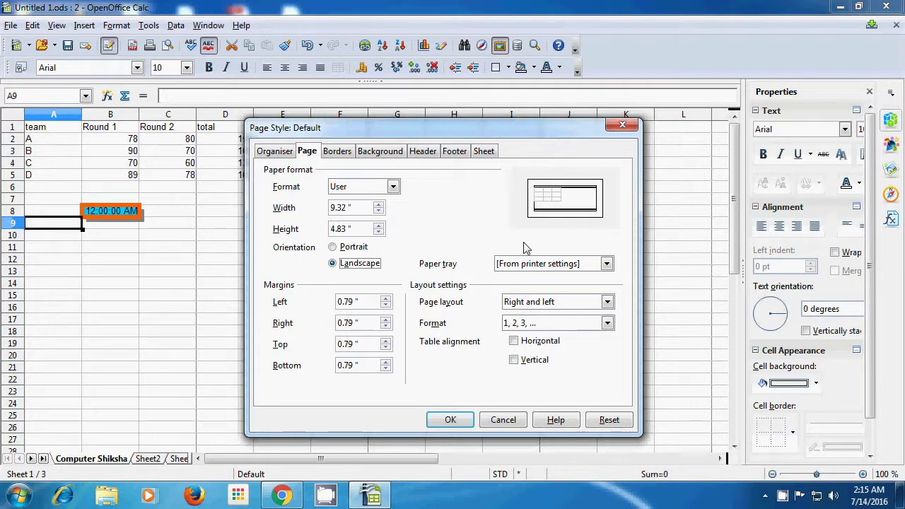
click(450, 420)
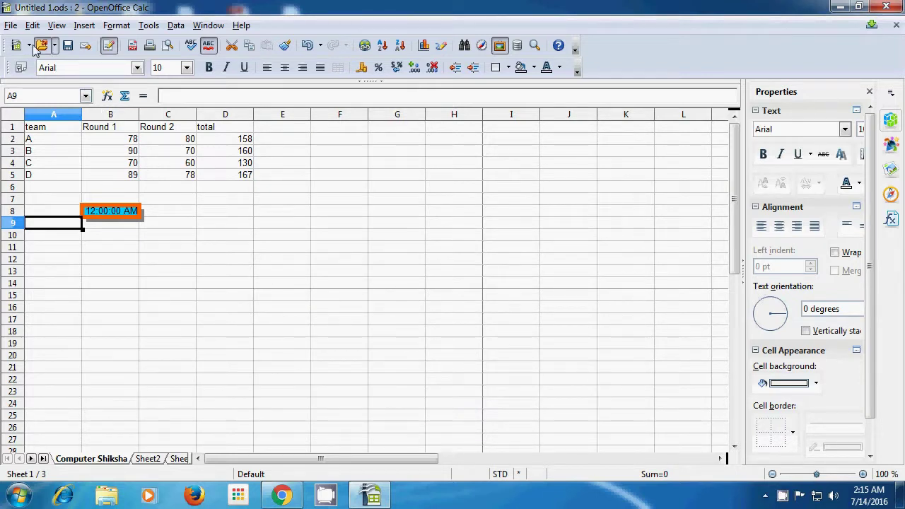
Step: Check the landscape layout of the sheet in the page preview, and close the preview
click(11, 26)
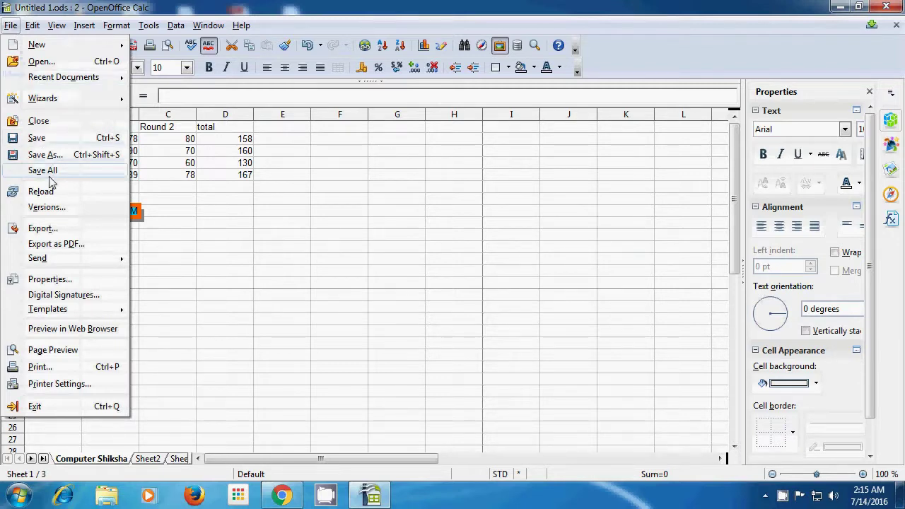
click(51, 350)
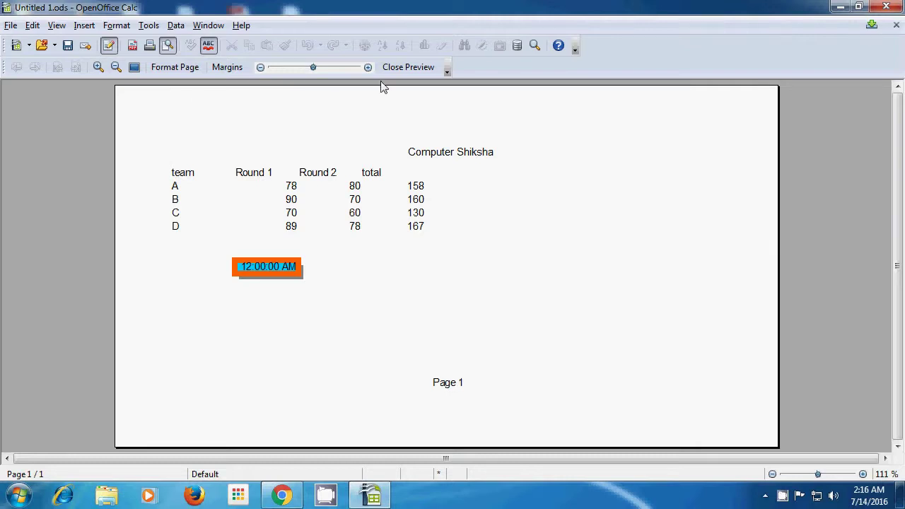
click(400, 72)
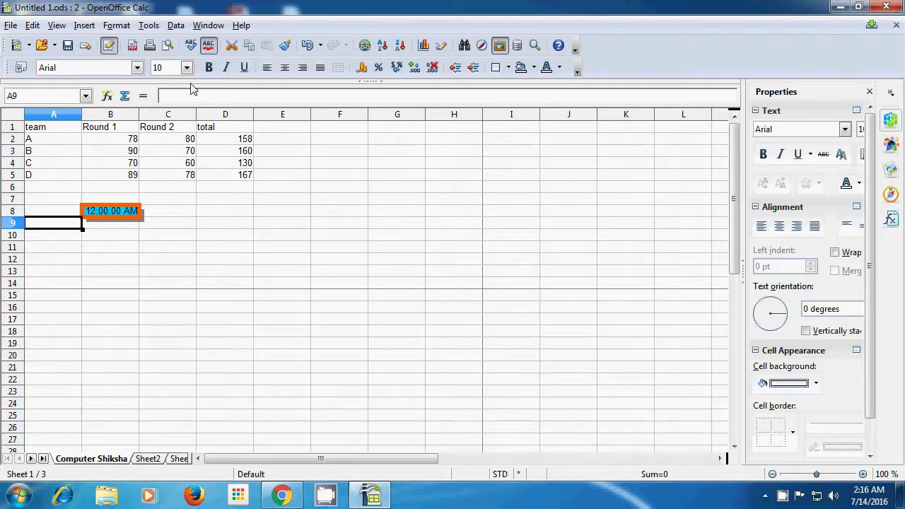
Step: Switch the page orientation of the Default page style back to Portrait
click(117, 25)
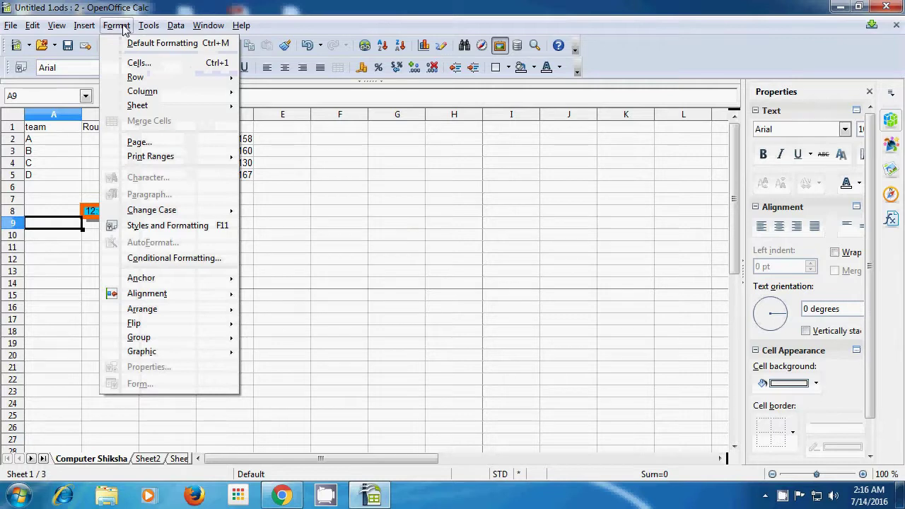
click(154, 143)
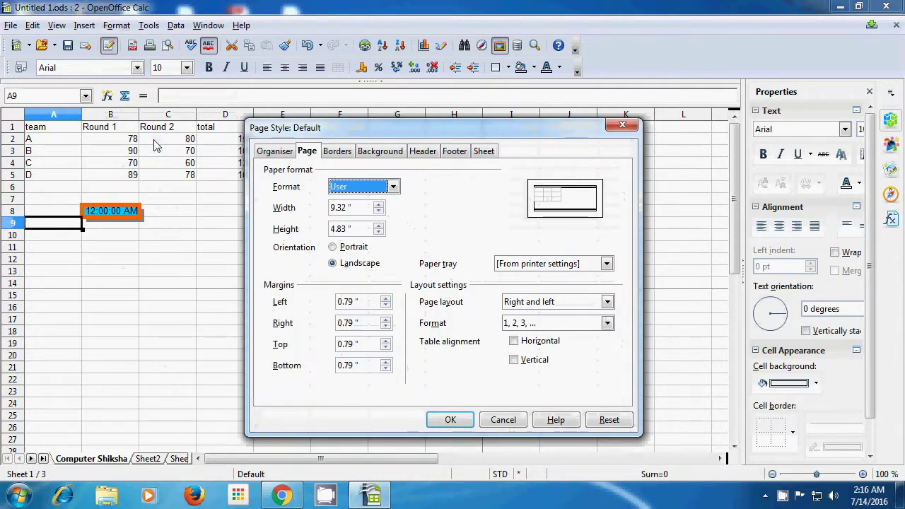
click(332, 247)
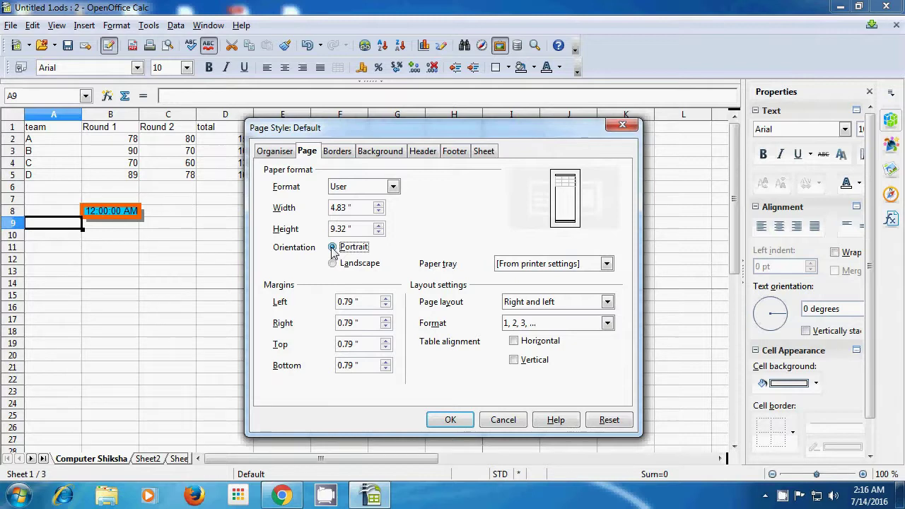
click(449, 420)
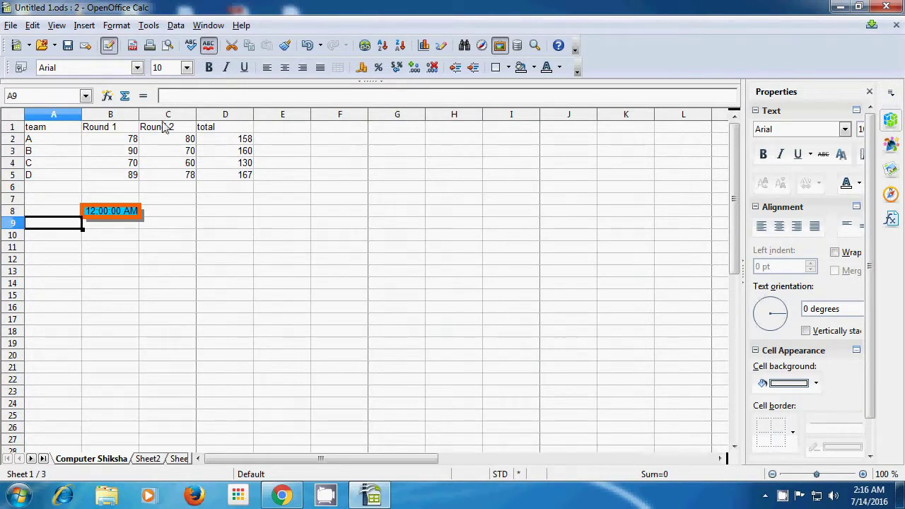
Step: Check the portrait layout of the sheet in the page preview, and close the preview
click(12, 26)
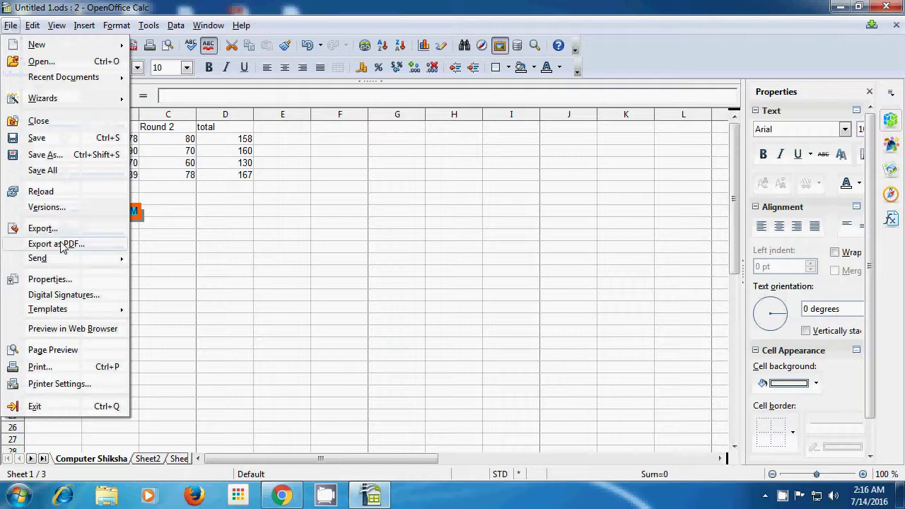
click(60, 351)
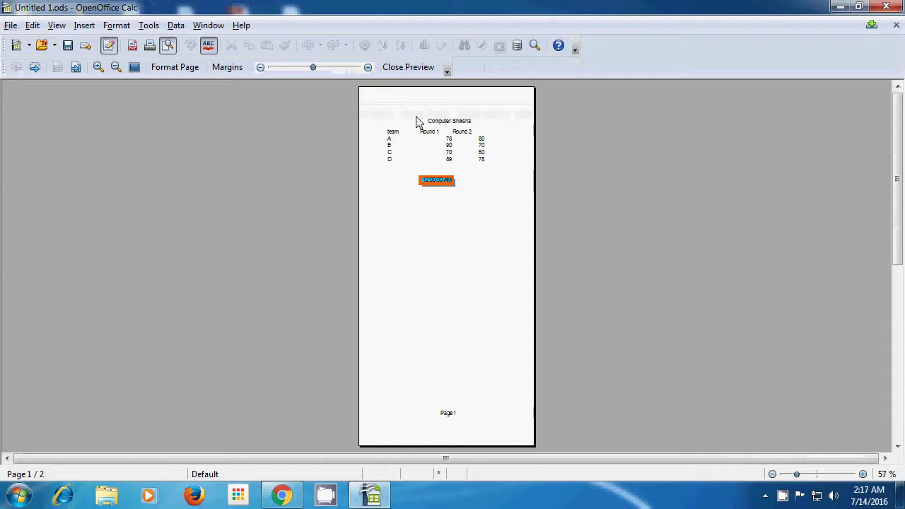
click(396, 71)
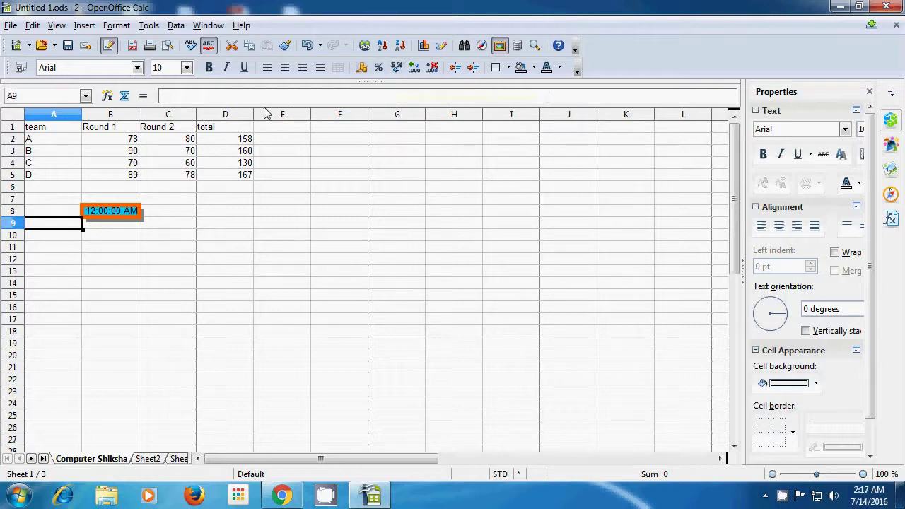
Step: Increase the left margin of the Default page style to 1.23" and apply the change
click(117, 26)
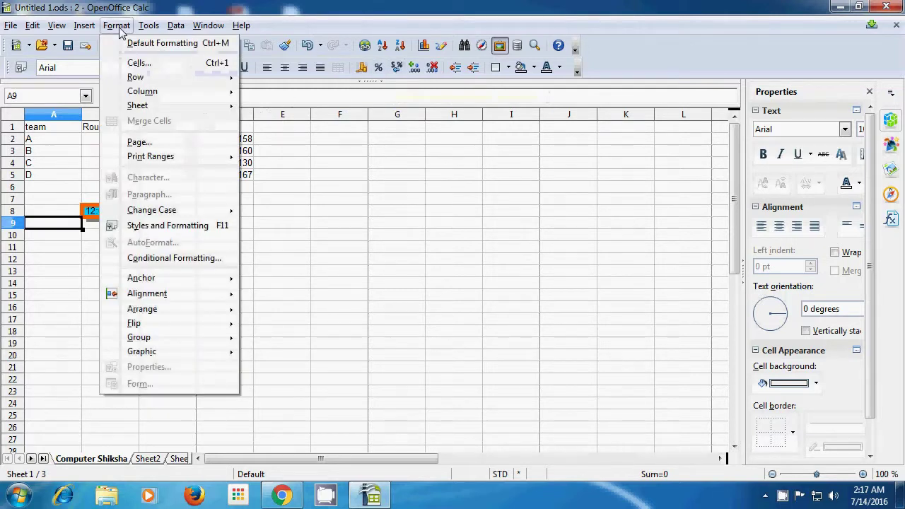
click(140, 142)
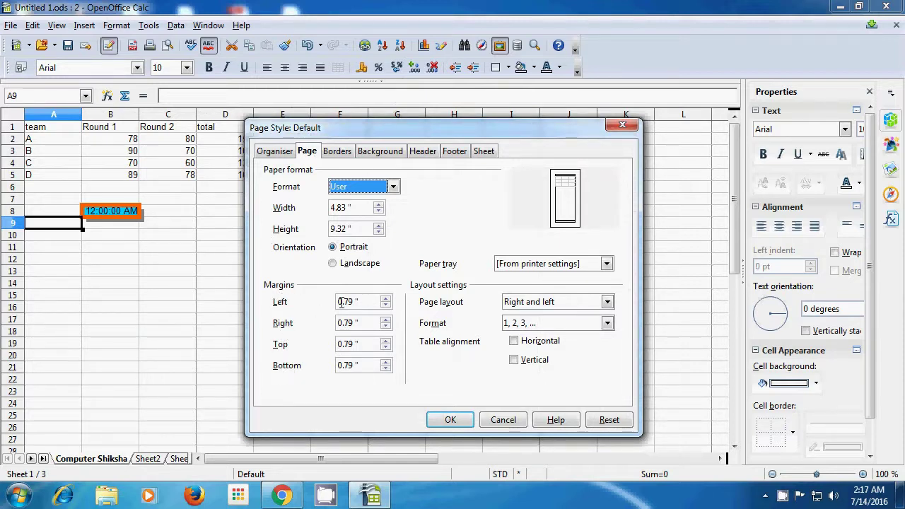
click(384, 299)
click(384, 299)
click(385, 299)
click(385, 299)
click(385, 299)
click(385, 299)
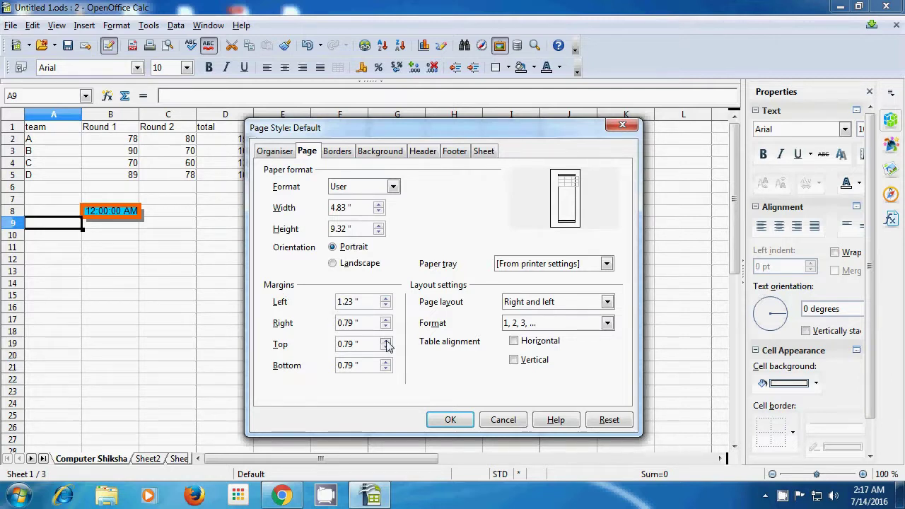
click(450, 420)
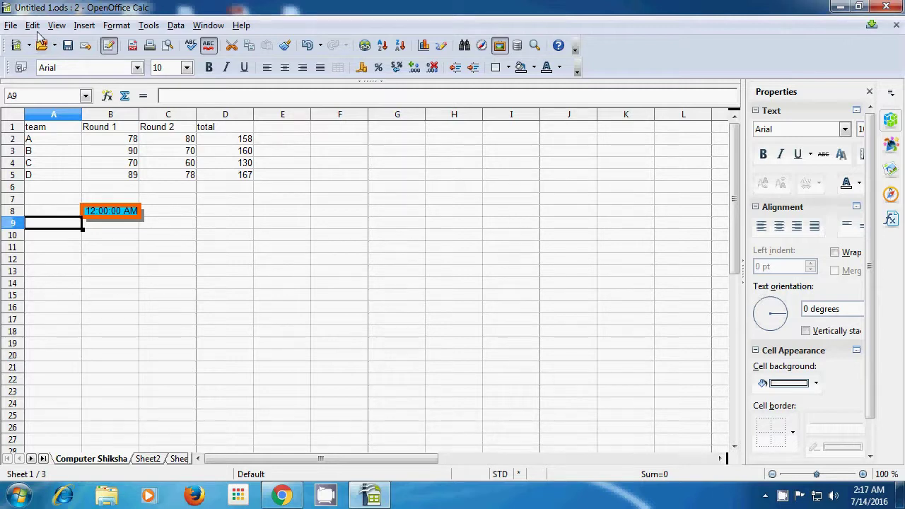
Step: Check the new left margin of the sheet in the page preview, and close the preview
click(11, 25)
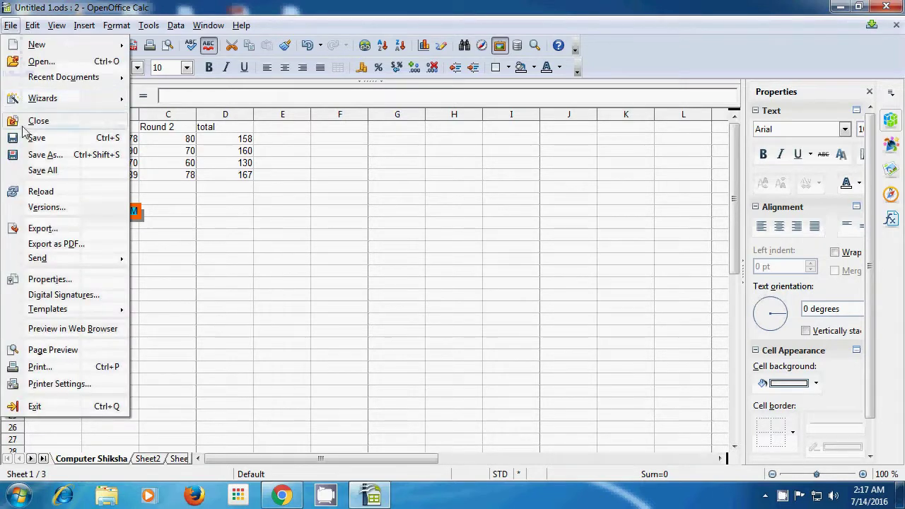
click(52, 350)
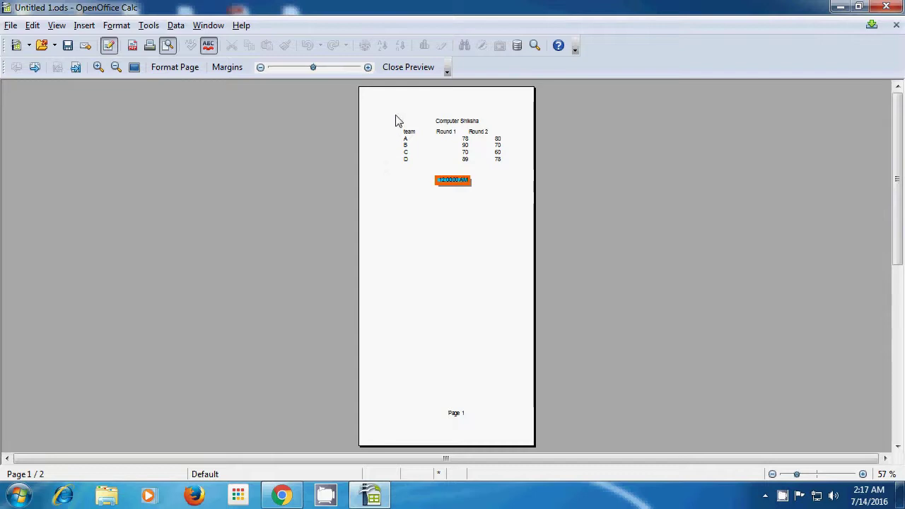
click(399, 67)
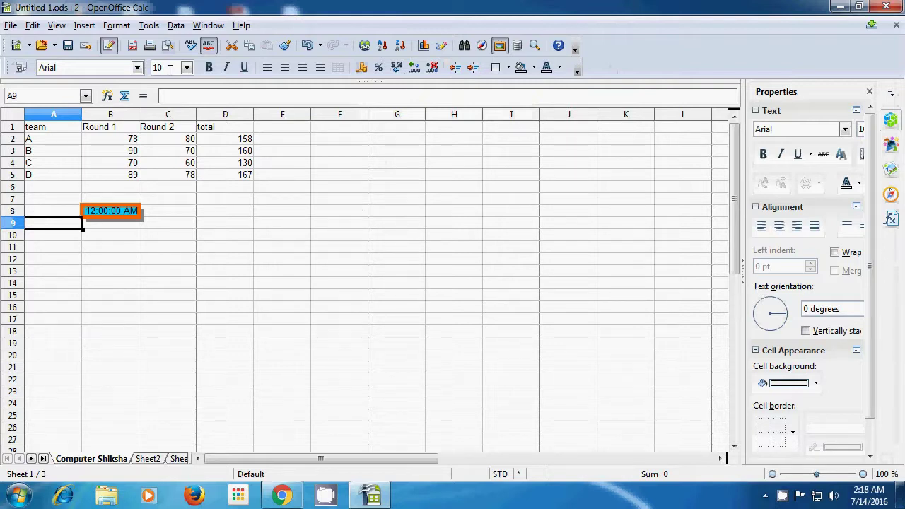
Step: Increase the right margin of the Default page style to 1.35" and apply the change
click(118, 26)
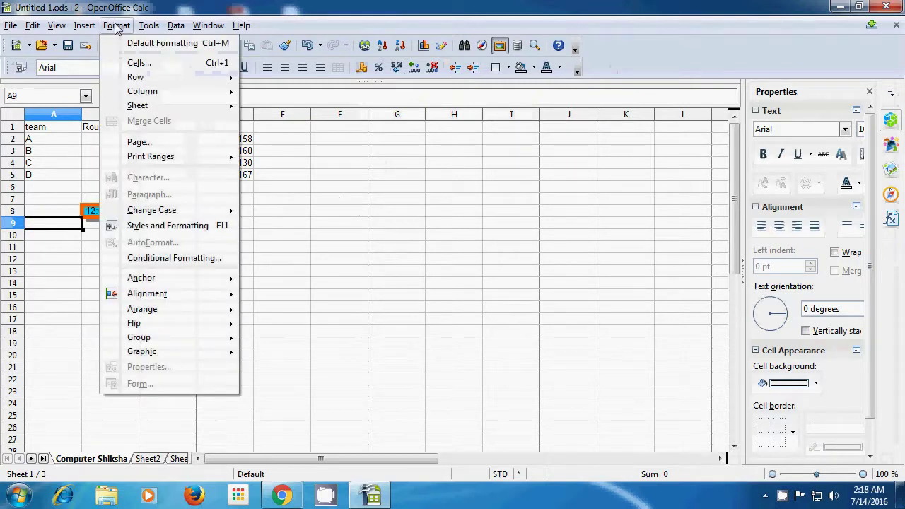
click(139, 142)
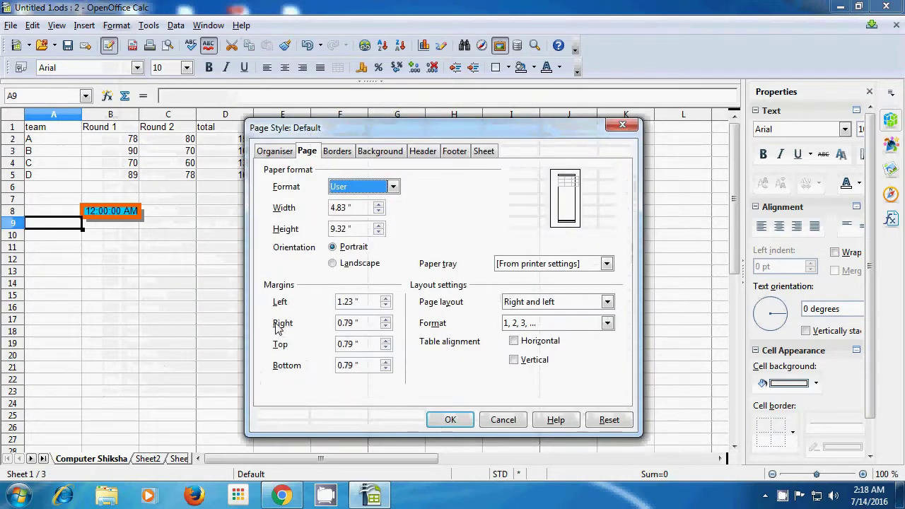
click(385, 320)
click(385, 320)
click(385, 319)
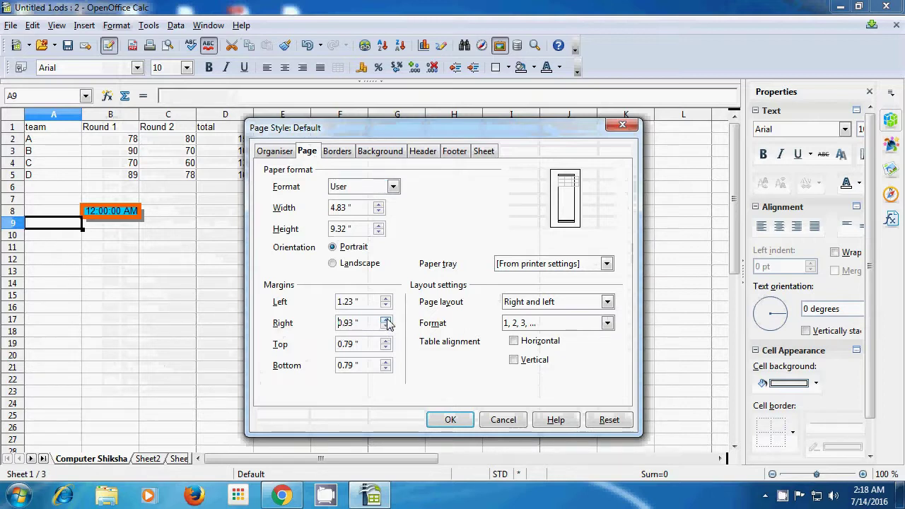
click(386, 320)
click(386, 320)
click(386, 320)
click(386, 320)
click(386, 320)
click(386, 320)
click(386, 319)
click(386, 319)
click(386, 319)
click(450, 419)
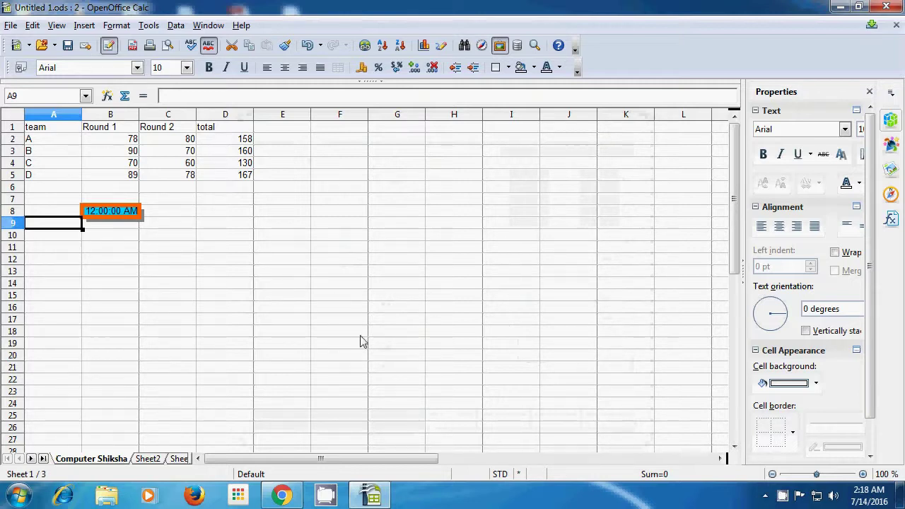
Step: Check the new right margin of the sheet in the page preview, and close the preview
click(10, 26)
mouse_move(28, 35)
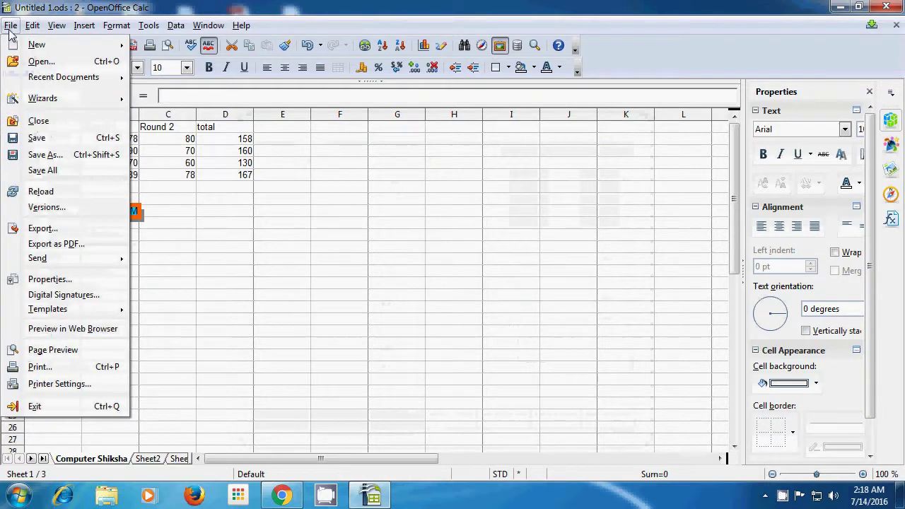
click(61, 352)
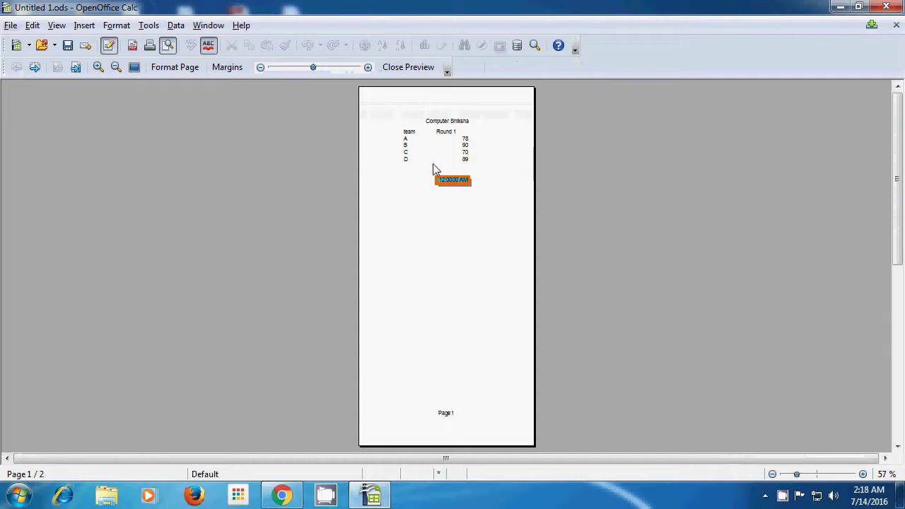
click(408, 68)
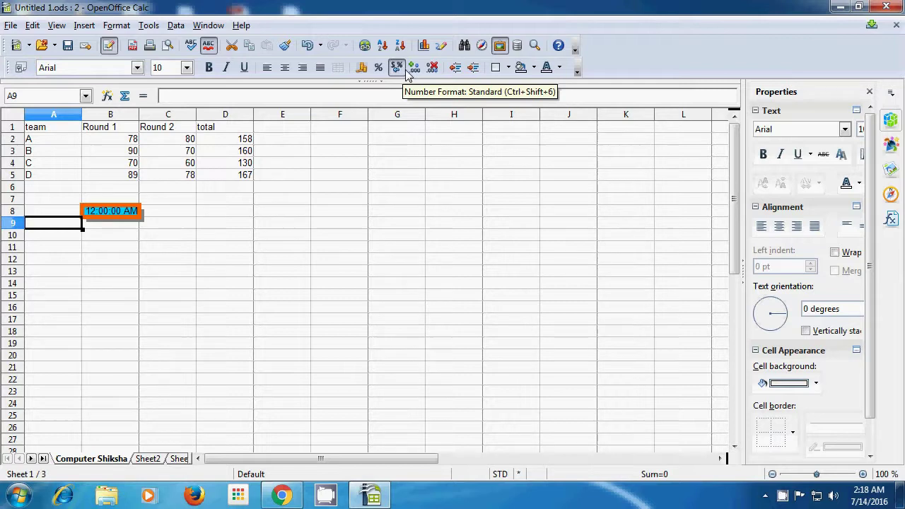
Step: Review the margin and layout settings of the Default page style, and leave them without making changes
click(120, 26)
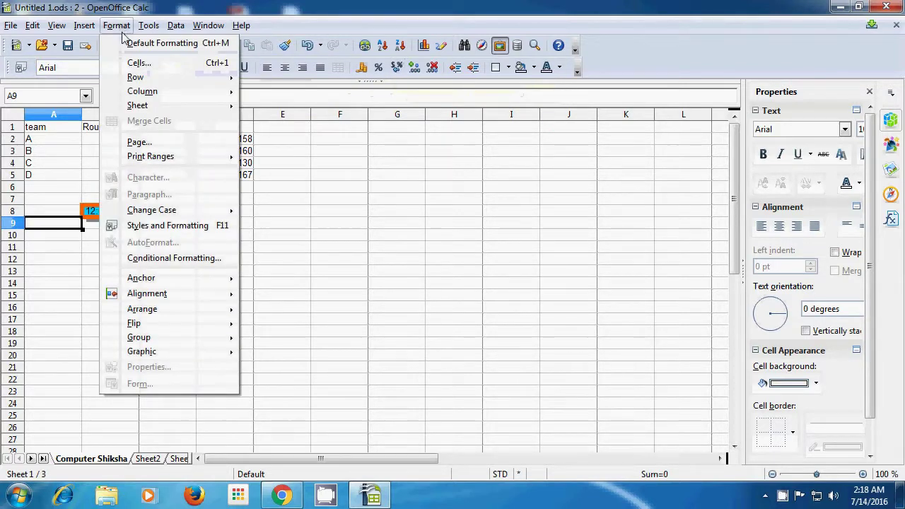
click(141, 141)
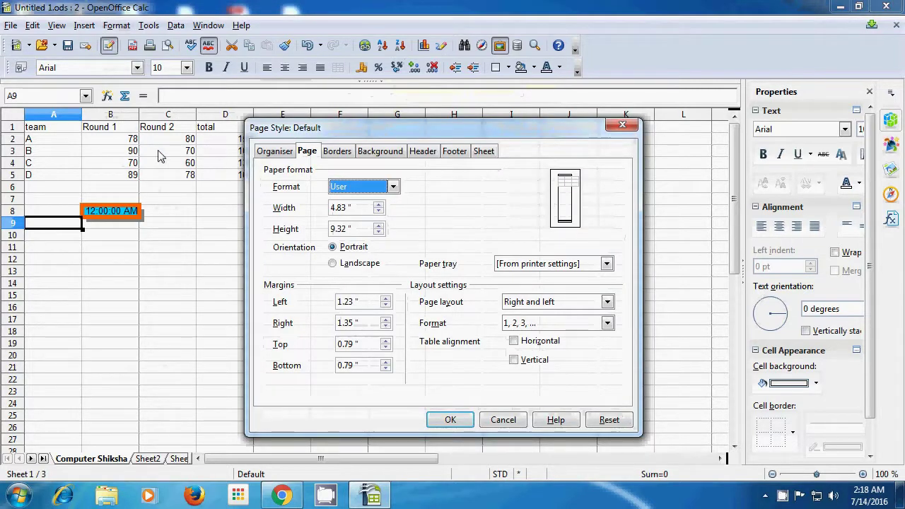
click(621, 127)
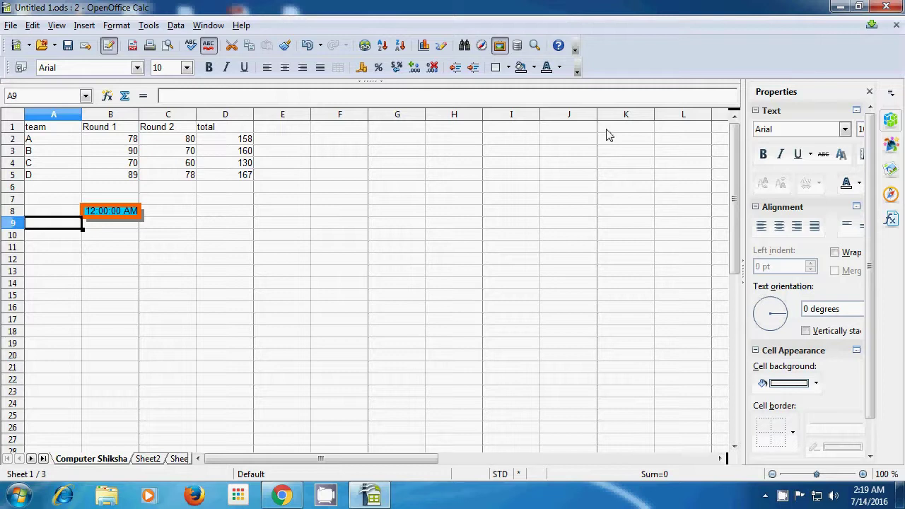
Step: Give the Default page style a border on all four sides, using the last 9.00 pt double line style in Sky blue 1
click(290, 141)
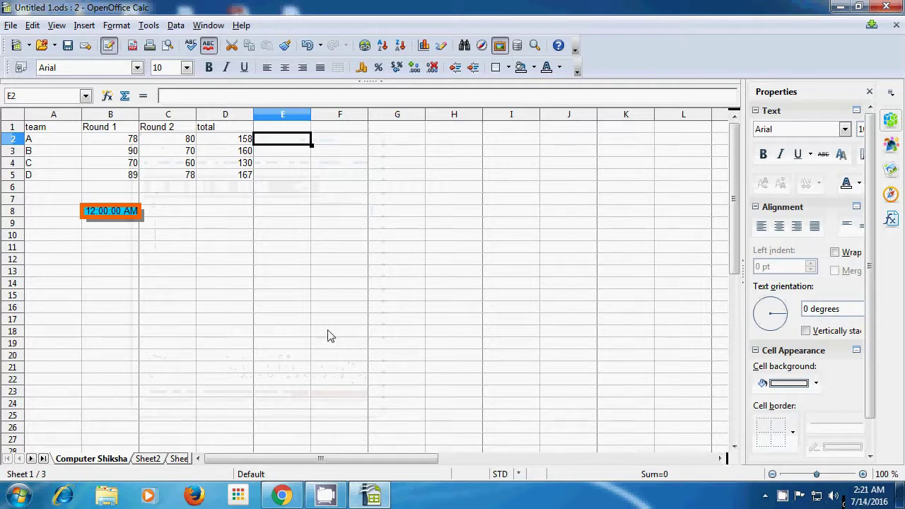
click(117, 26)
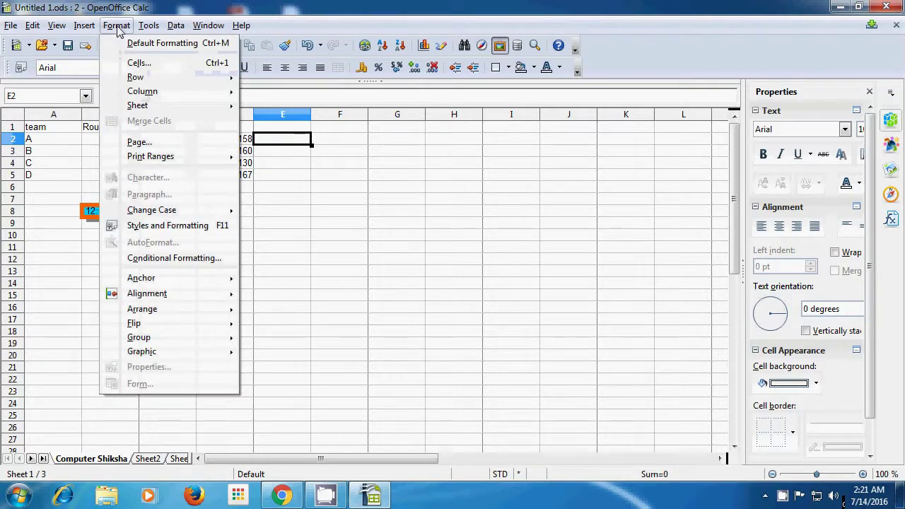
click(138, 142)
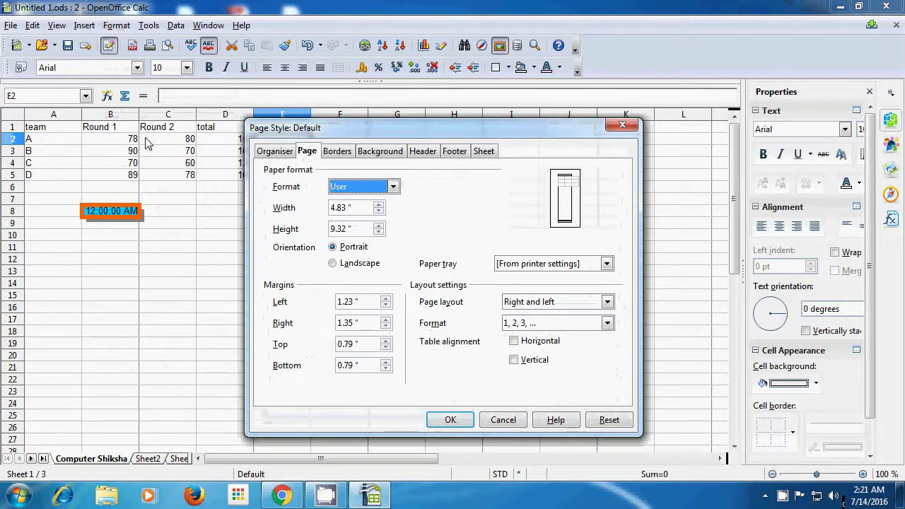
click(332, 153)
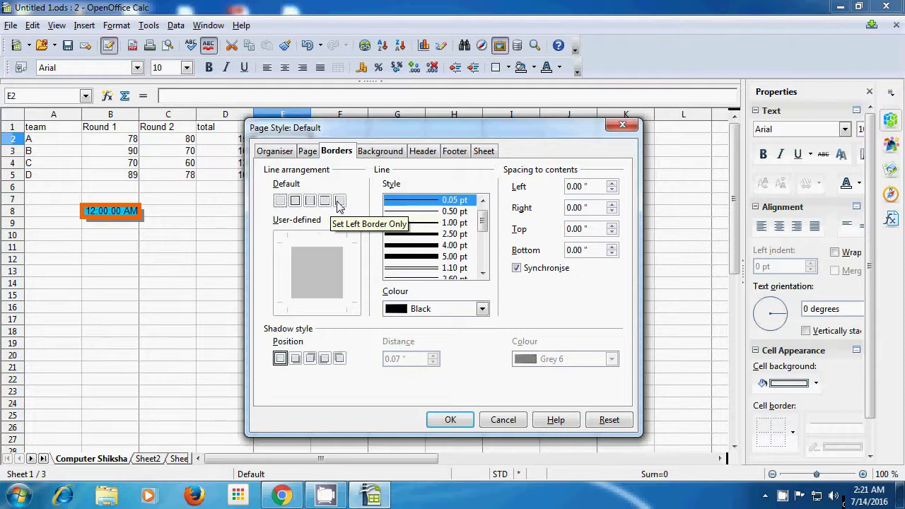
click(295, 201)
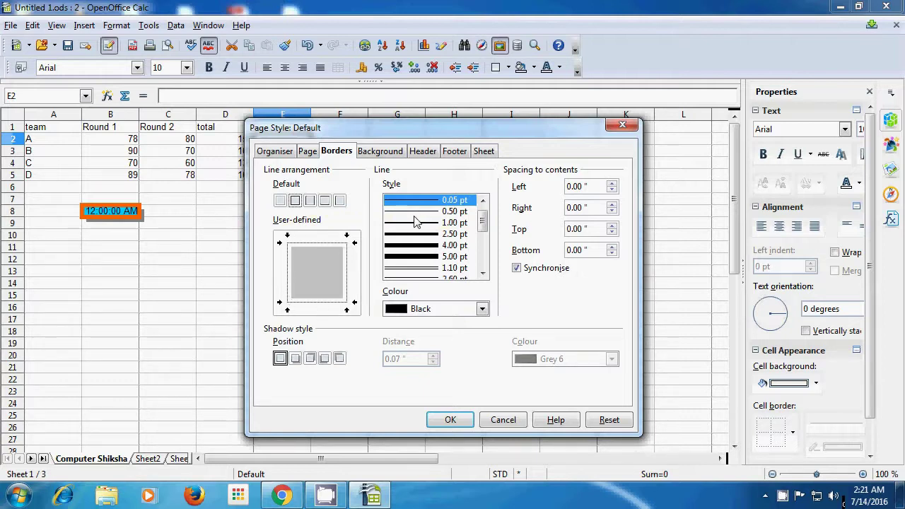
drag(483, 217, 483, 265)
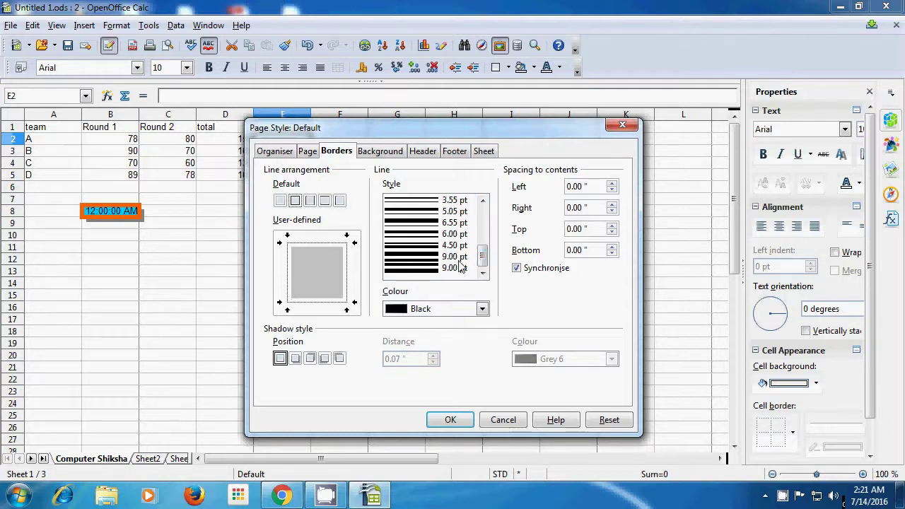
click(421, 269)
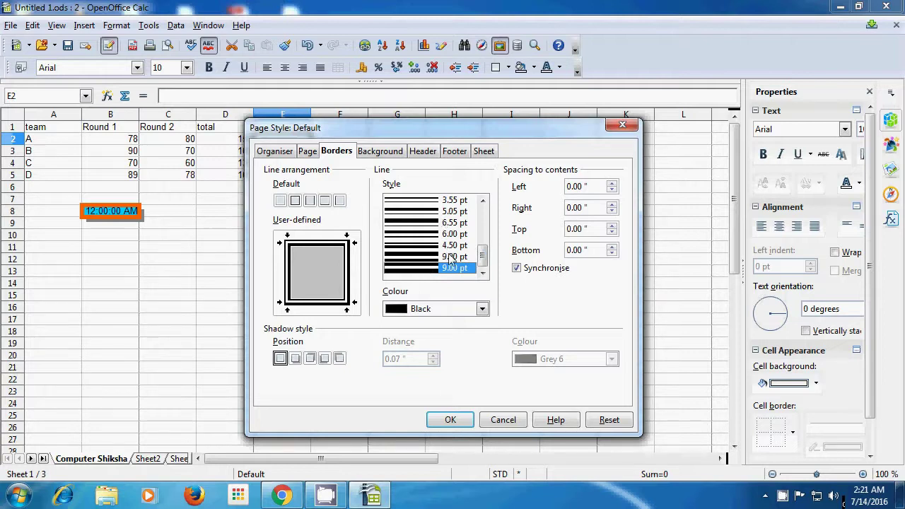
click(481, 310)
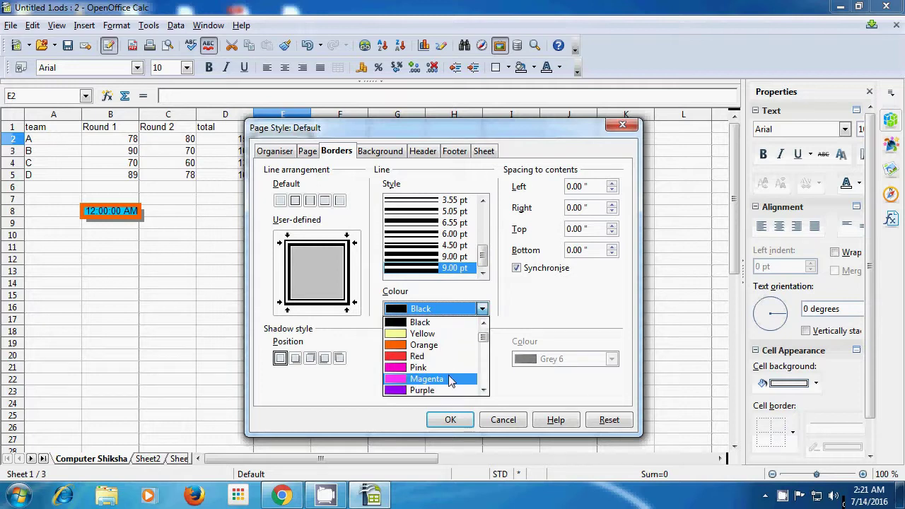
mouse_move(482, 338)
mouse_down()
mouse_move(485, 385)
mouse_move(487, 332)
mouse_move(490, 346)
mouse_up()
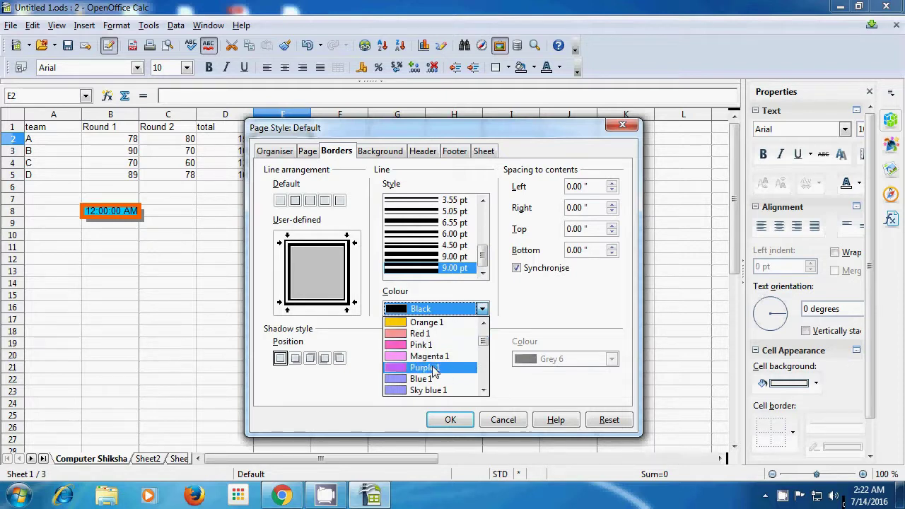
click(433, 390)
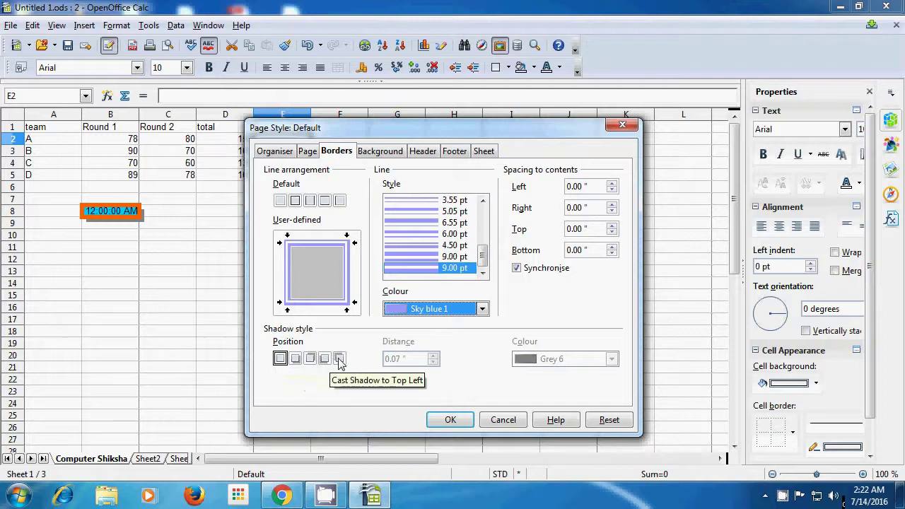
Step: Add a bottom-right shadow to the page border with a 0.07" distance in Blue 6, and apply the page style
click(295, 359)
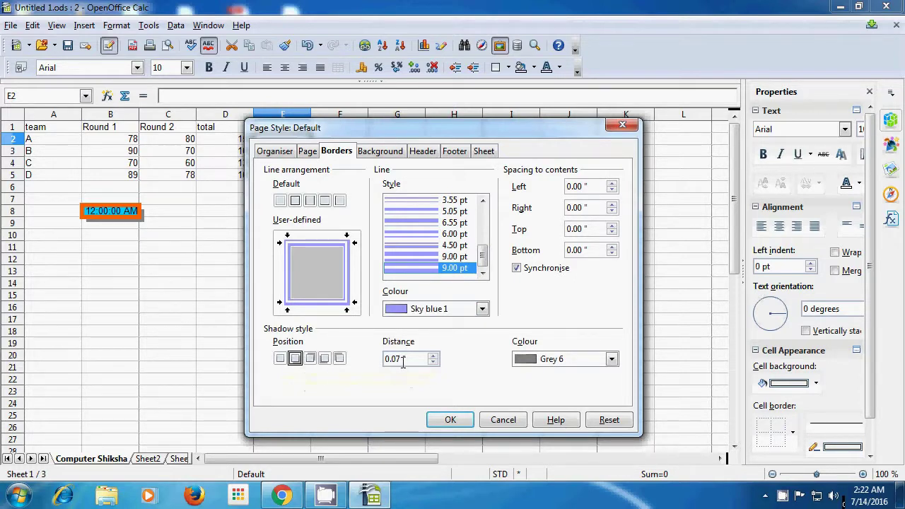
click(433, 356)
double_click(433, 362)
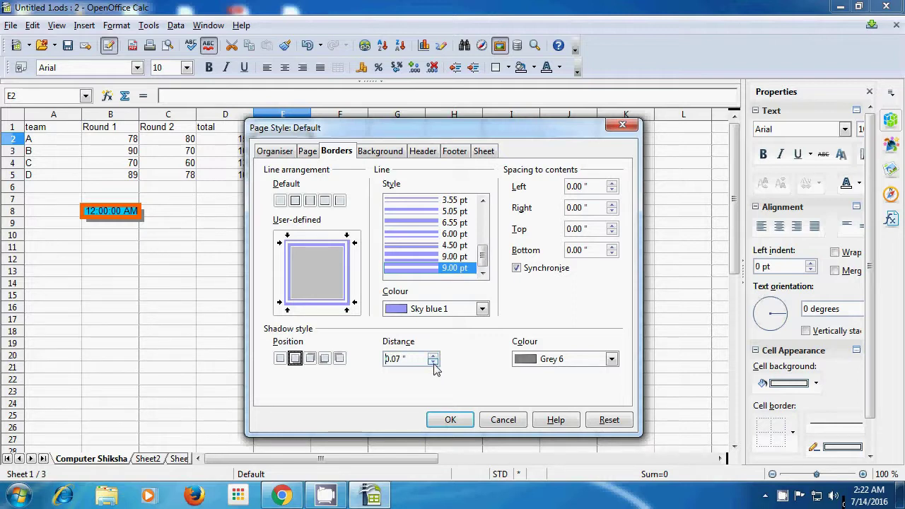
click(432, 362)
click(434, 357)
click(611, 359)
drag(609, 389, 613, 408)
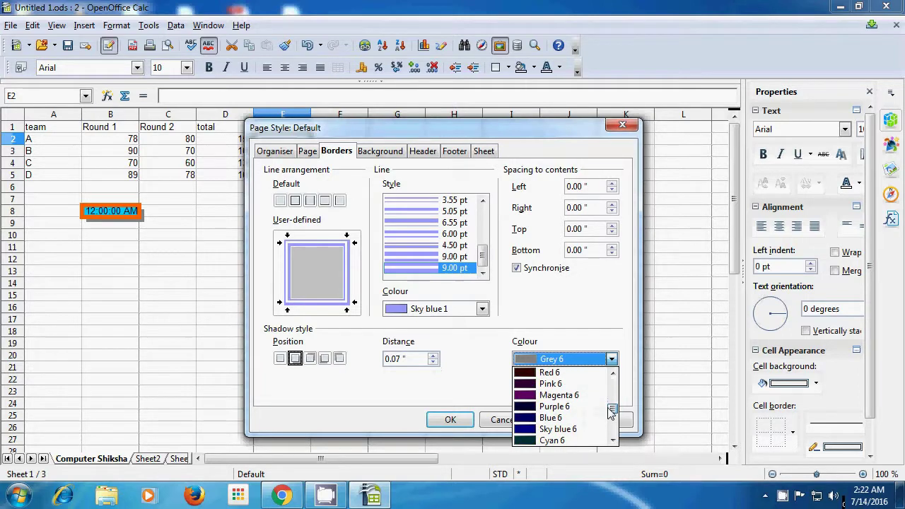
click(564, 422)
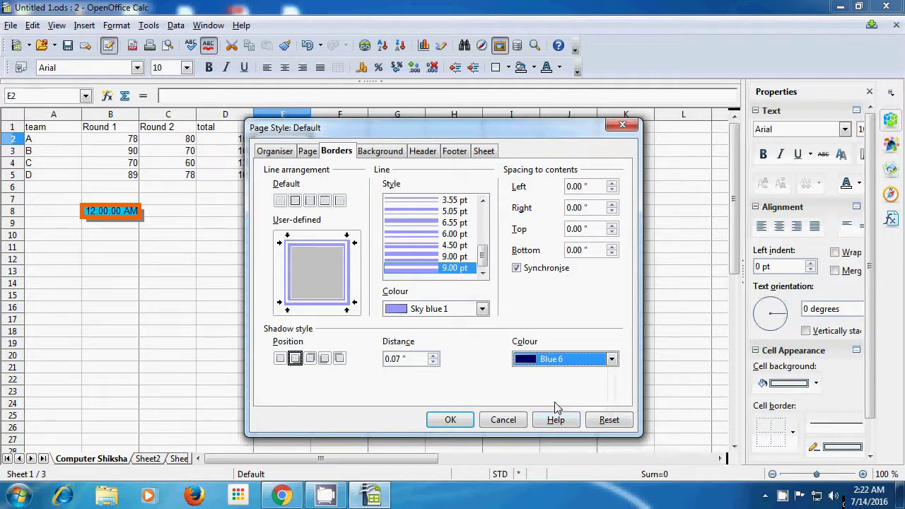
click(456, 421)
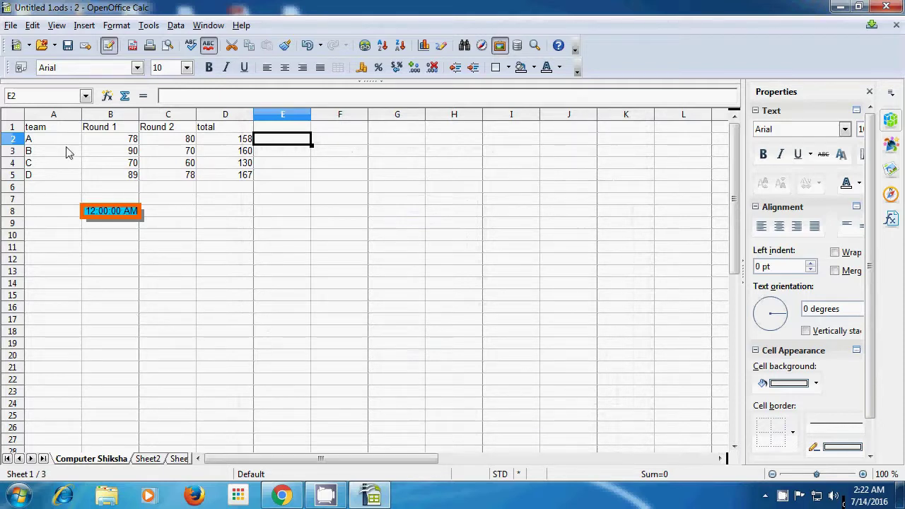
Step: Check the page border and its shadow in the page preview, and close the preview
click(10, 25)
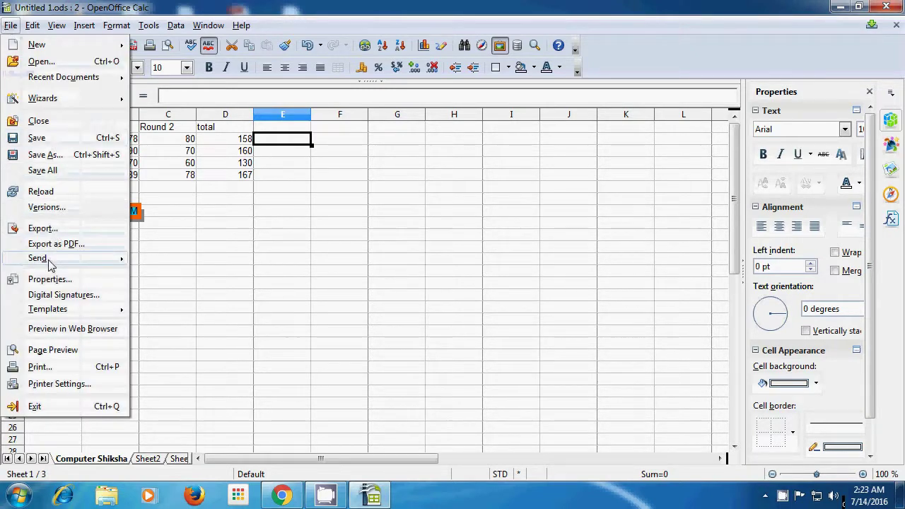
click(40, 349)
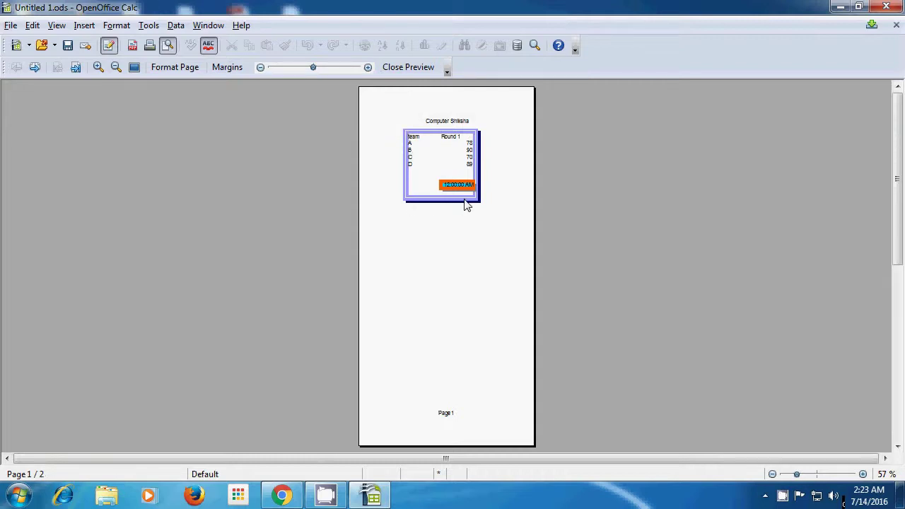
click(405, 69)
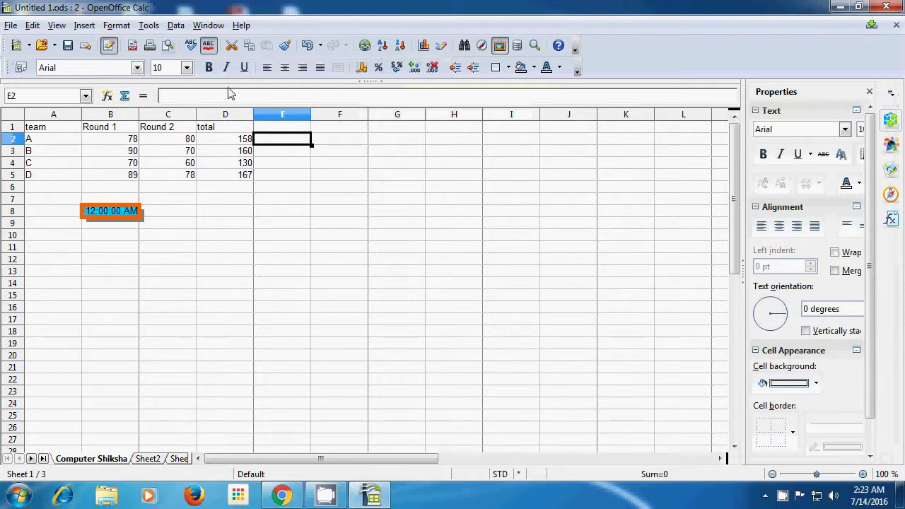
Step: Give the Default page style a solid Yellow 1 background colour and apply the page style
click(116, 25)
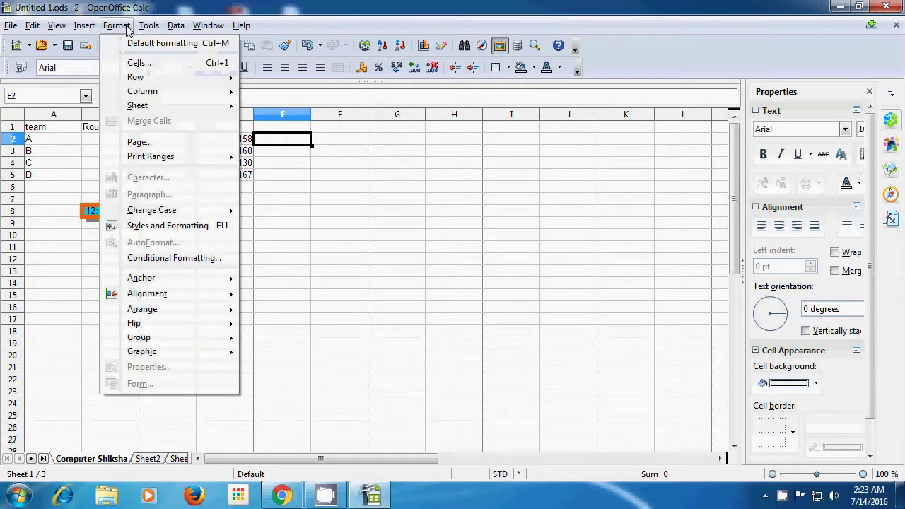
click(139, 143)
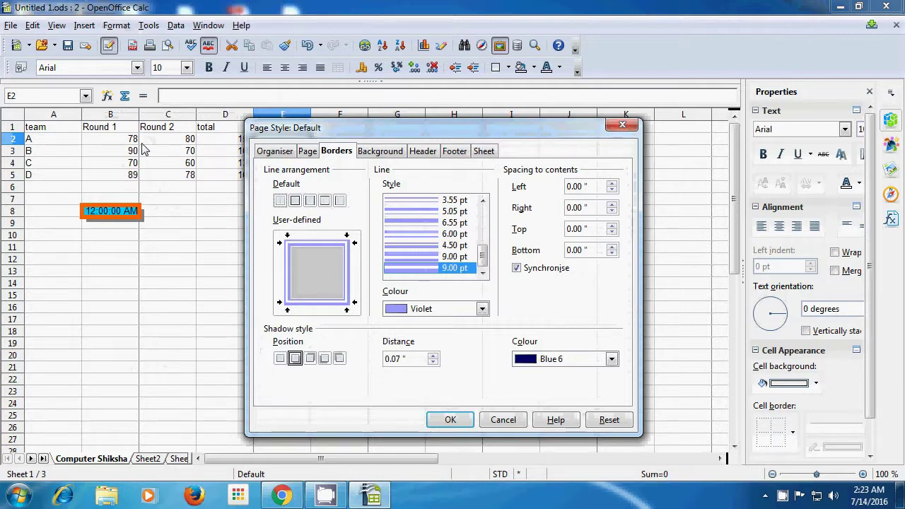
click(378, 152)
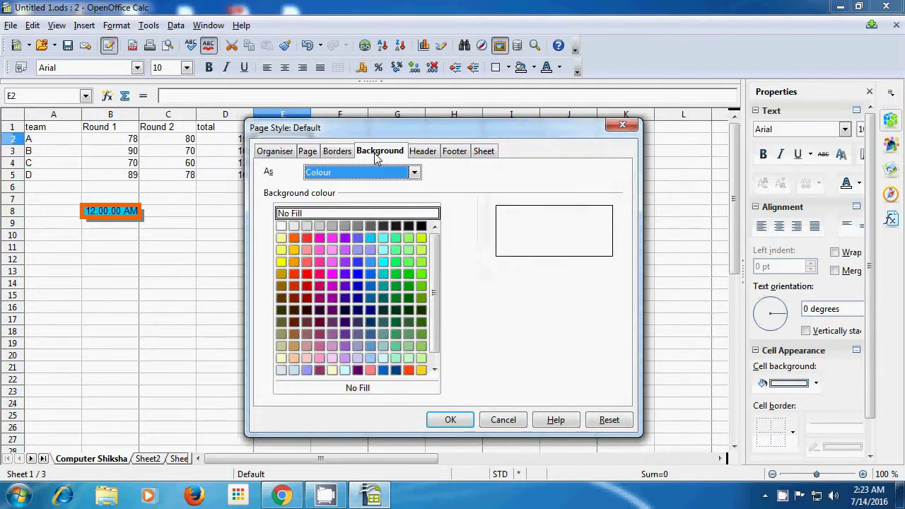
click(283, 253)
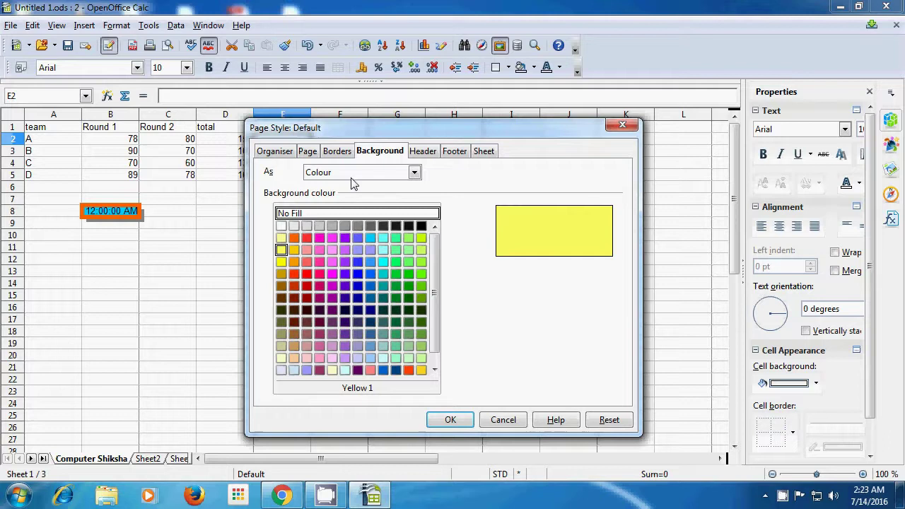
click(414, 174)
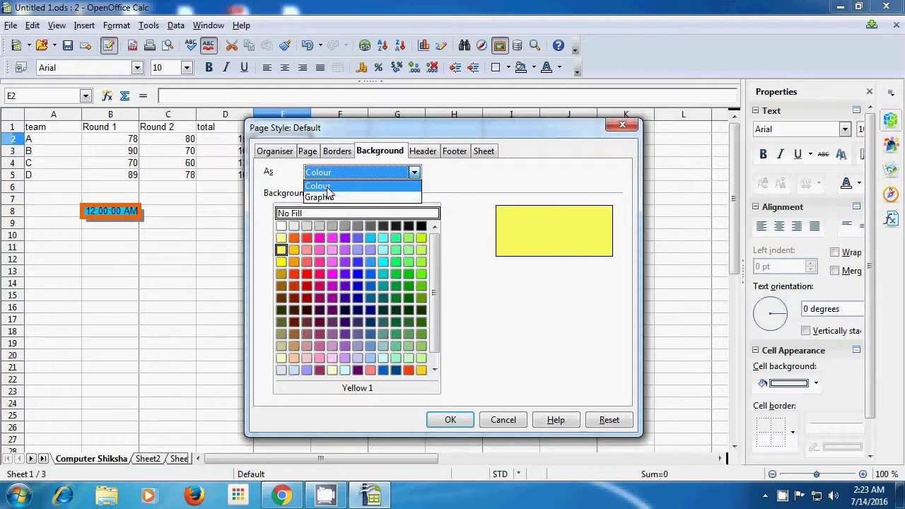
click(286, 269)
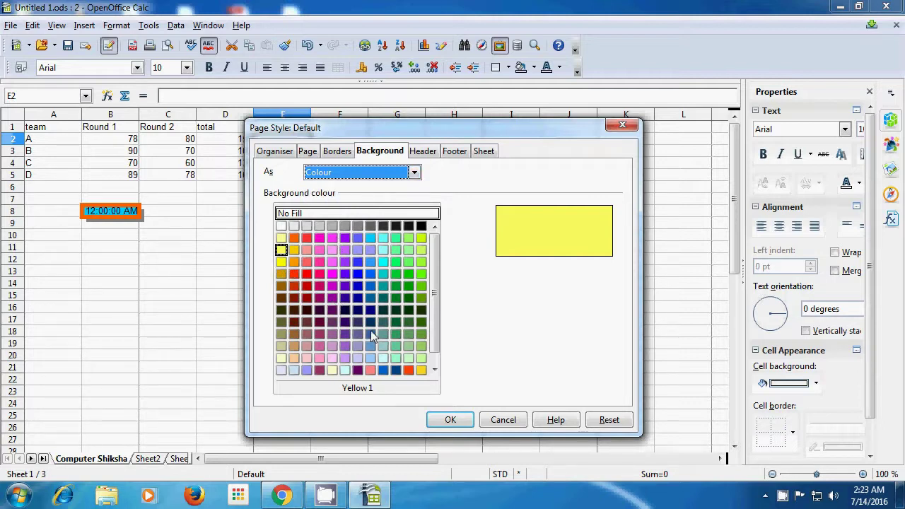
click(449, 423)
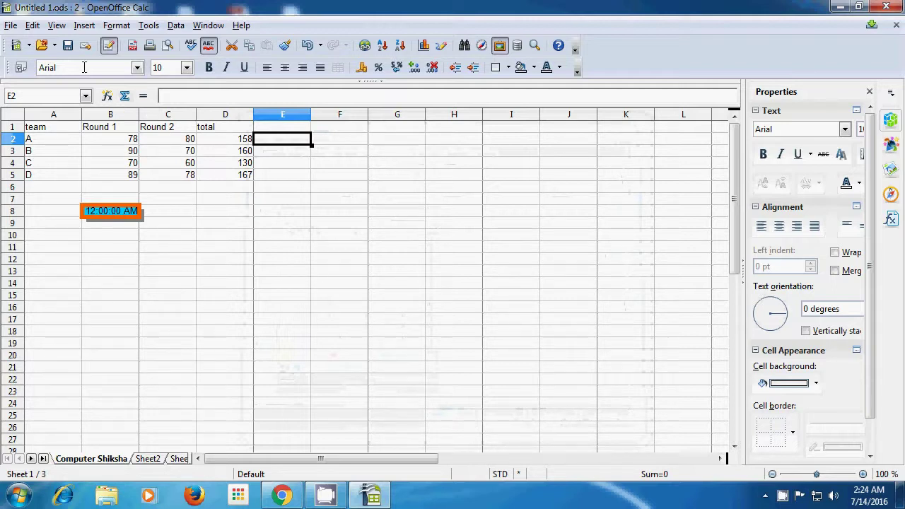
Step: Check the page background colour in the page preview, and close the preview
click(12, 26)
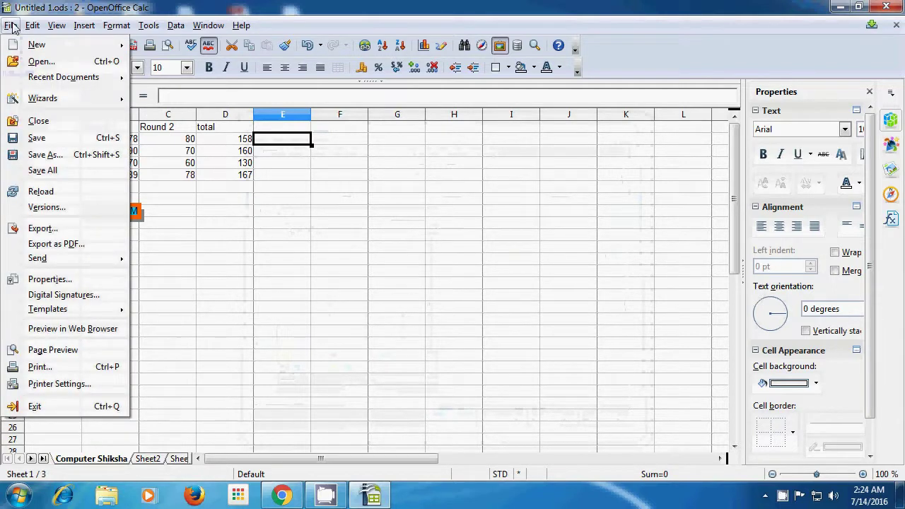
click(52, 350)
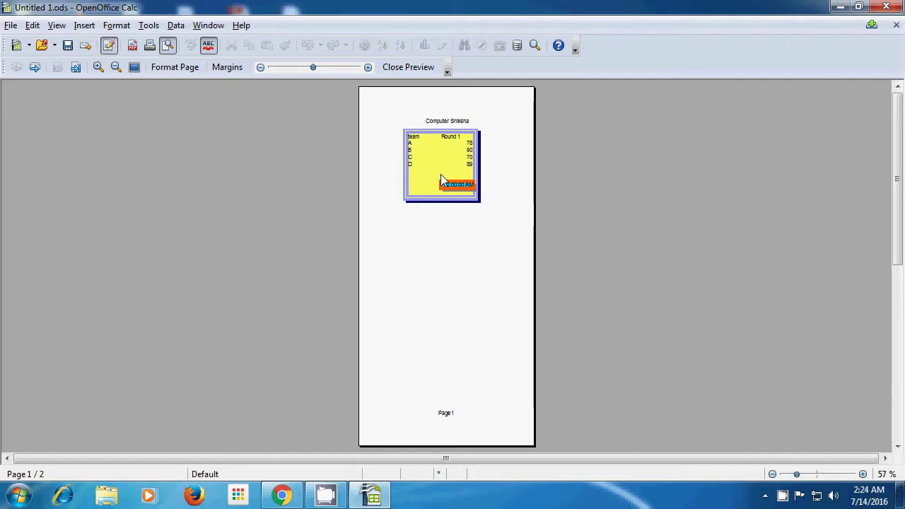
click(398, 68)
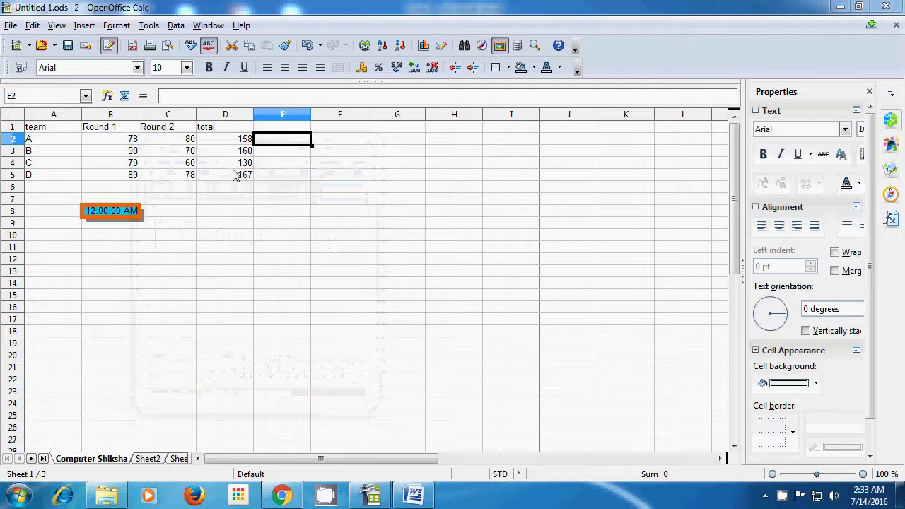
Step: Open the list of Format commands for the Computer Shiksha sheet
click(118, 28)
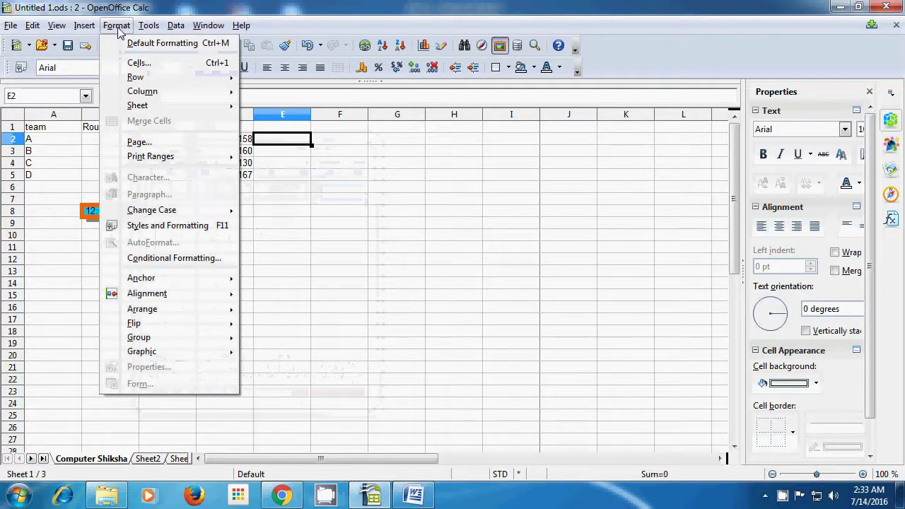
Step: Set the page header to "spreadsheet" in the left area, "Computer Shiksha" in the centre and "Class 7" in the right, and preview the page
click(139, 142)
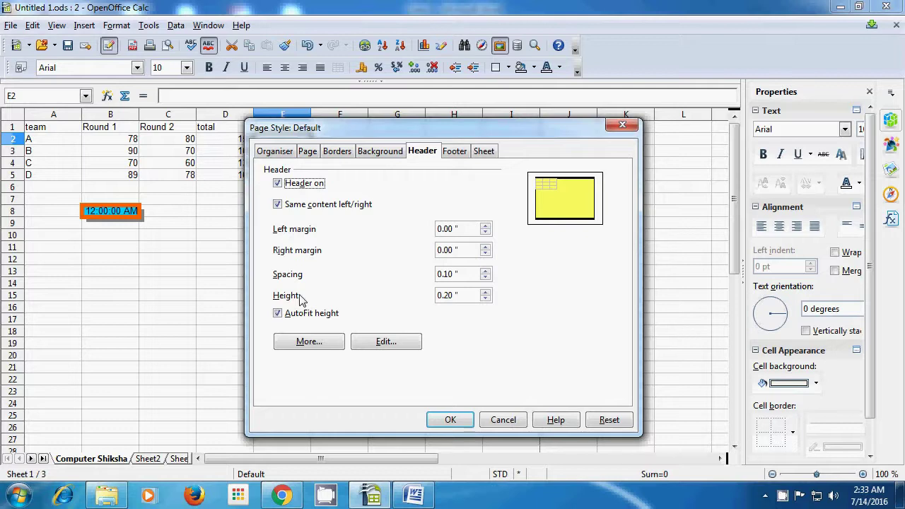
click(385, 341)
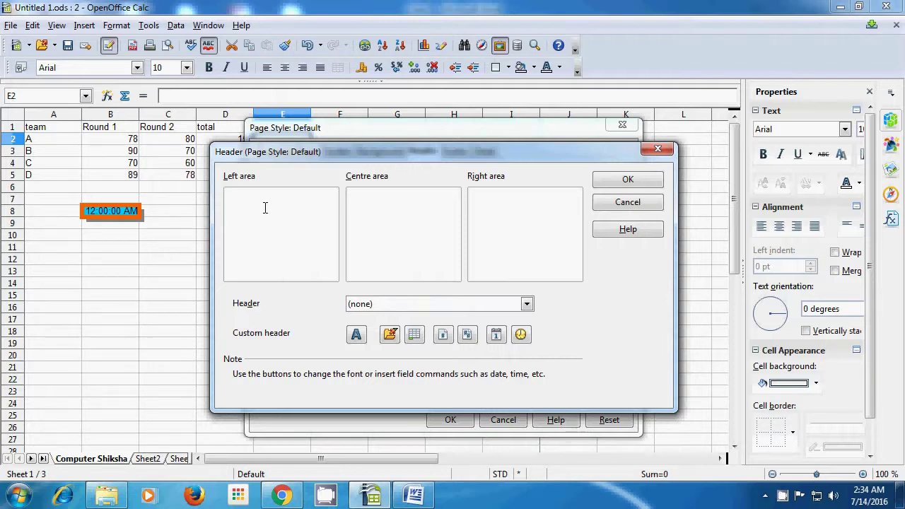
text(preadsheet)
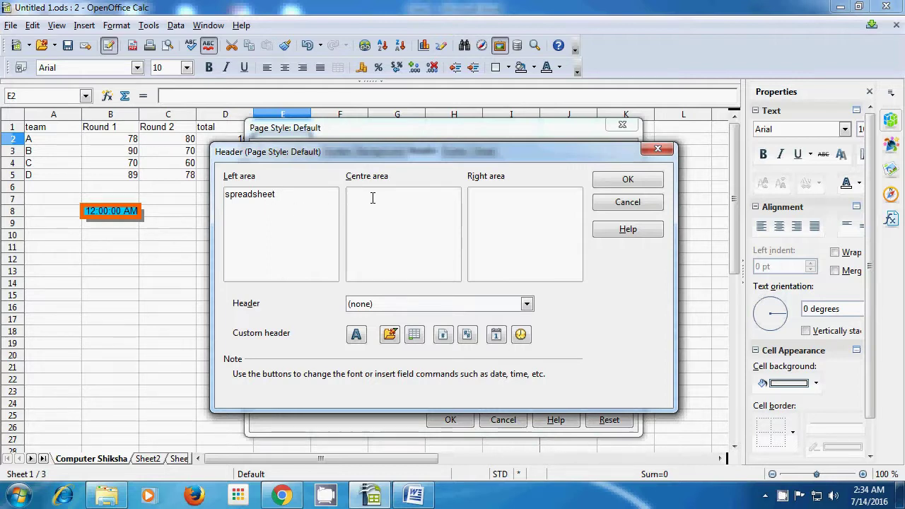
text(Computer Shik)
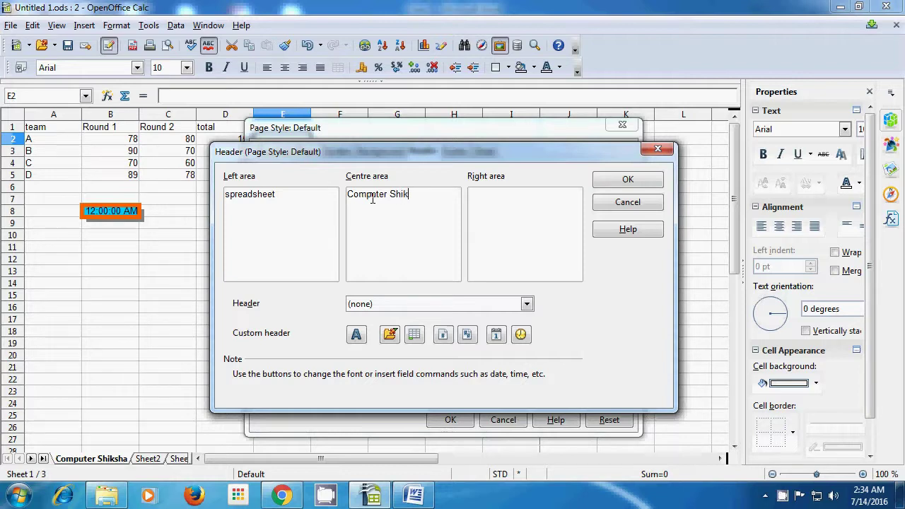
text(sha)
click(485, 202)
text(Class 7)
click(627, 183)
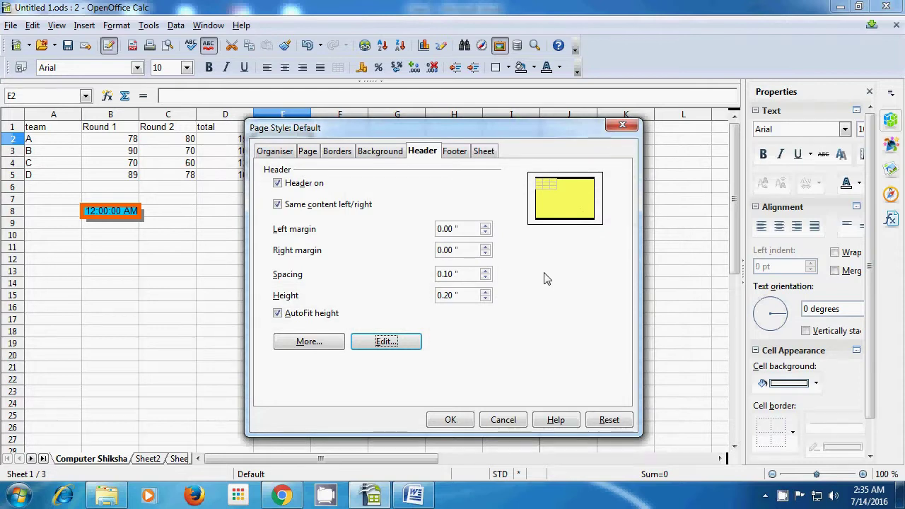
click(451, 422)
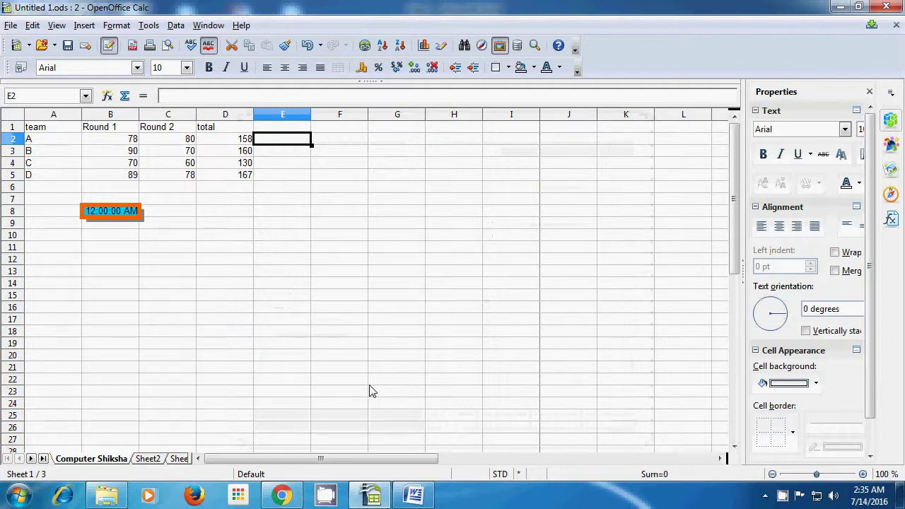
click(10, 25)
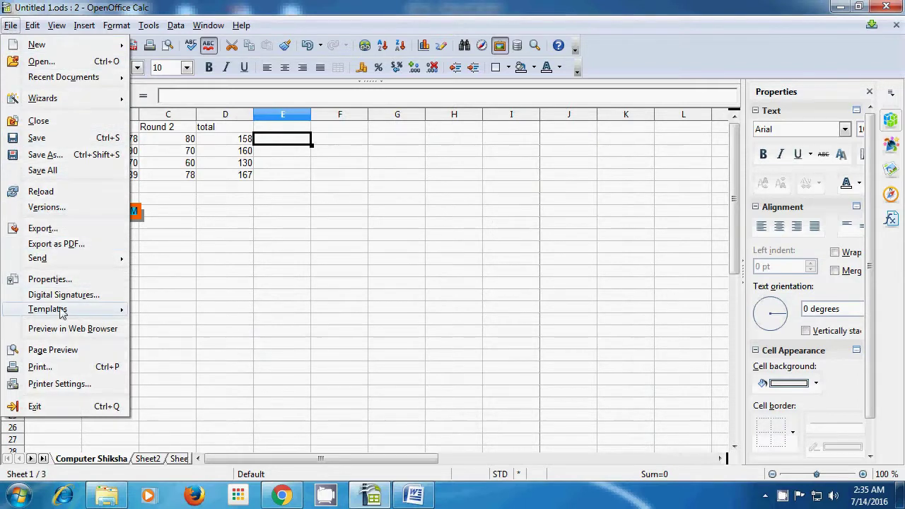
click(63, 350)
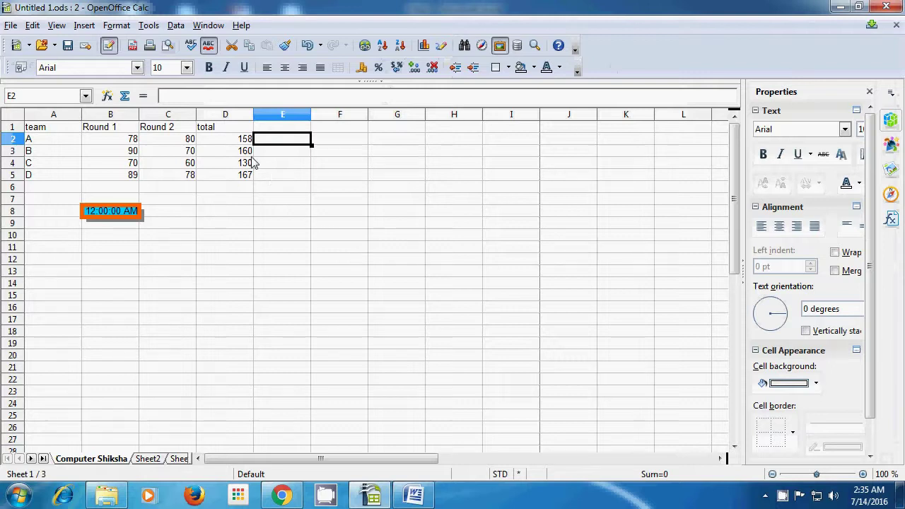
Step: Open the page style's footer settings and toggle the footer off and back on
click(117, 26)
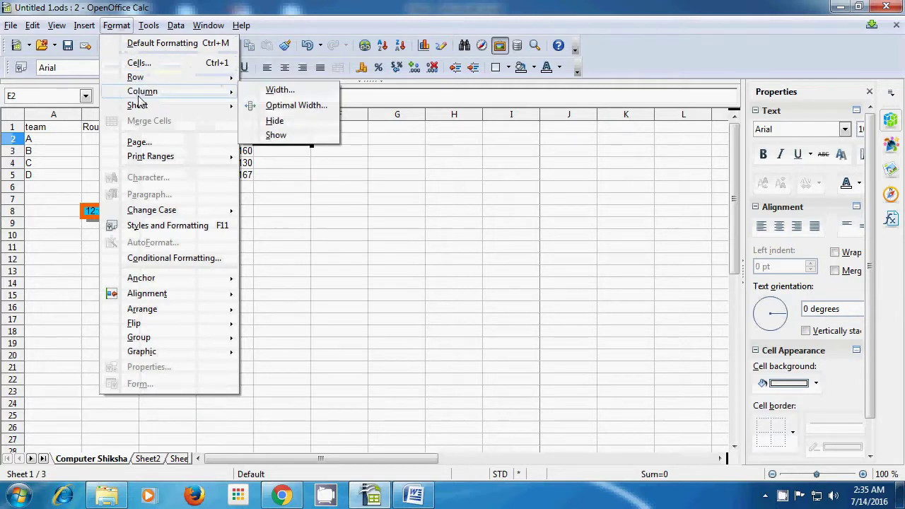
click(138, 142)
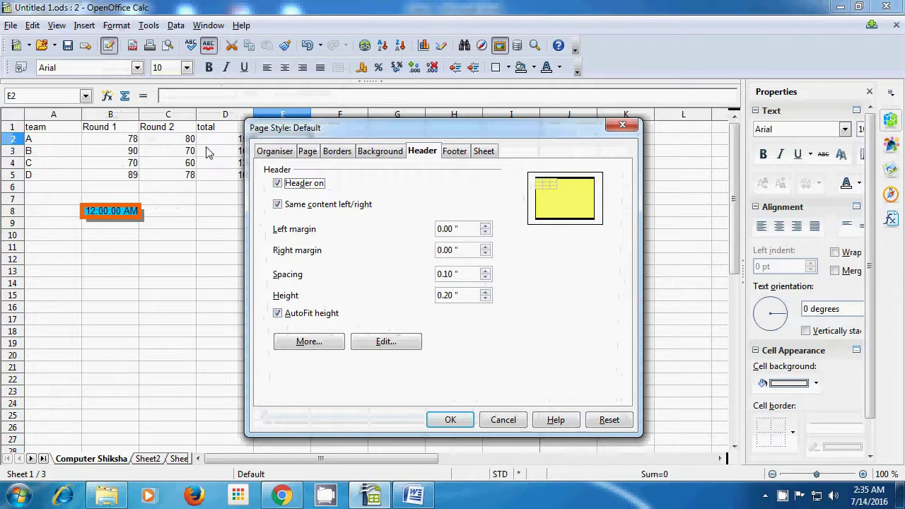
click(456, 153)
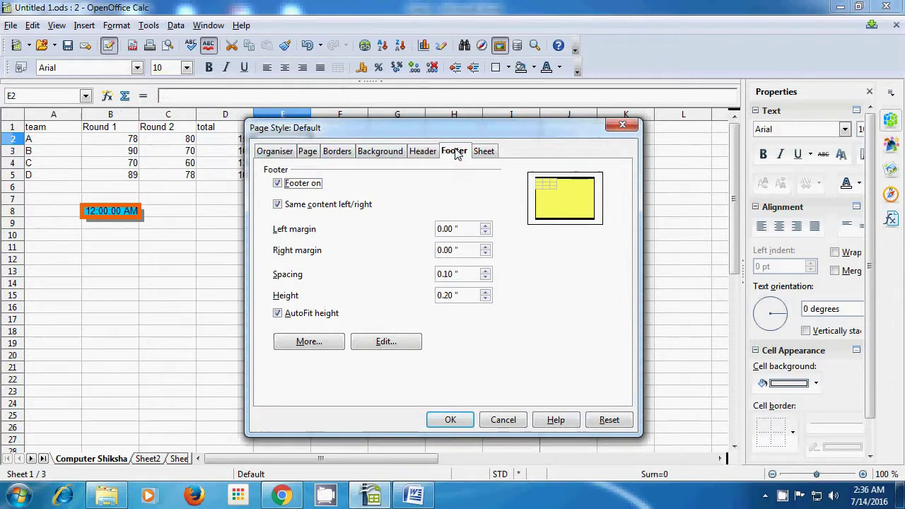
click(278, 186)
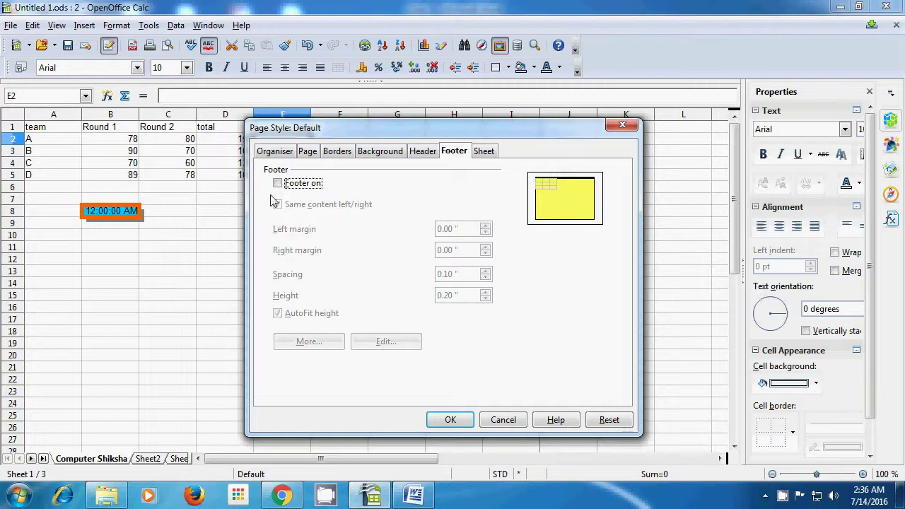
click(277, 185)
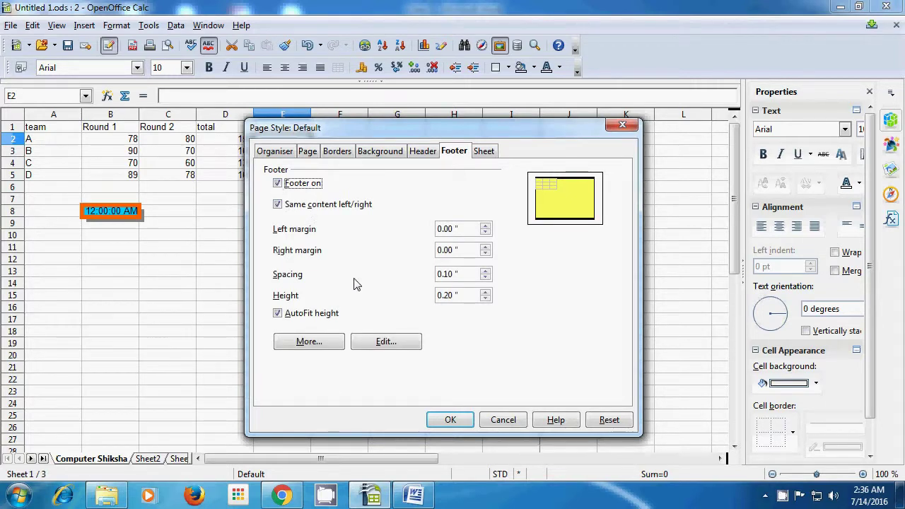
Step: Set the page footer to "13/07/2016" in the left area, "page 01" in the centre and "Time" in the right, and apply the page style
click(382, 340)
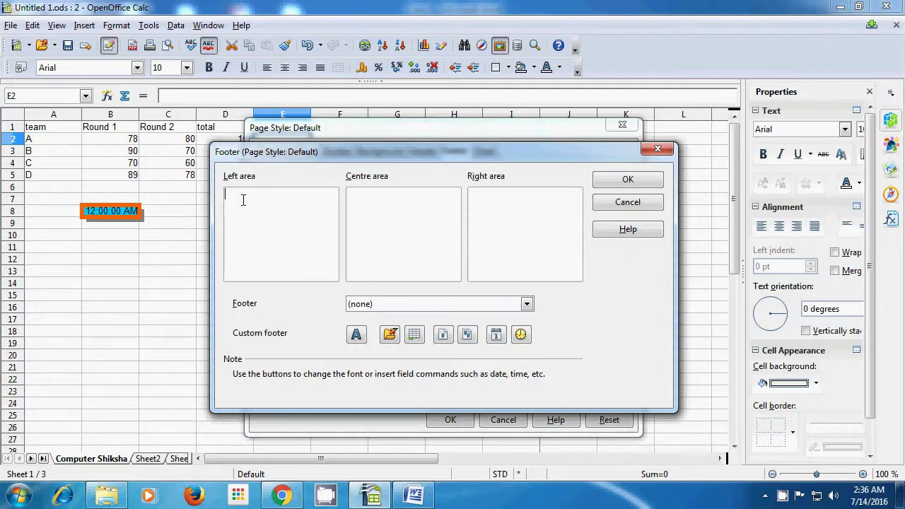
text(13/07/2016)
click(374, 196)
text(page)
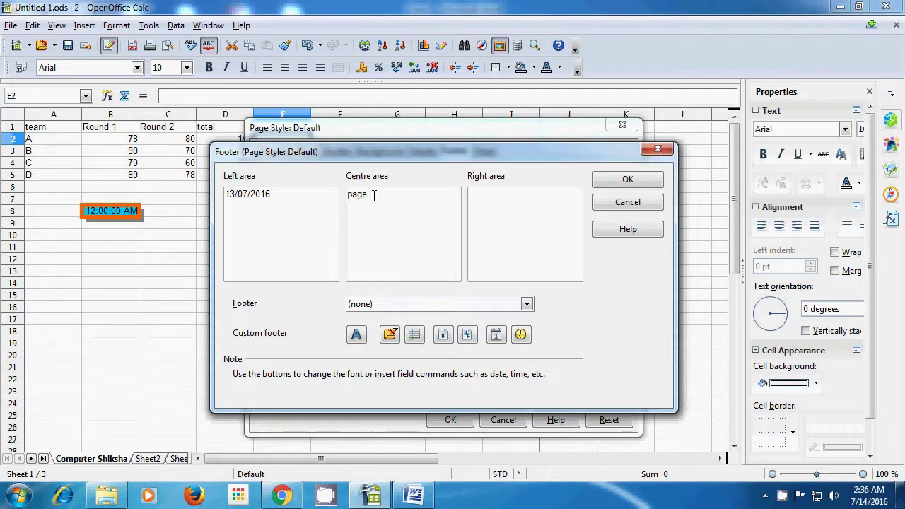
text( (1)
click(491, 197)
text(Time)
click(526, 303)
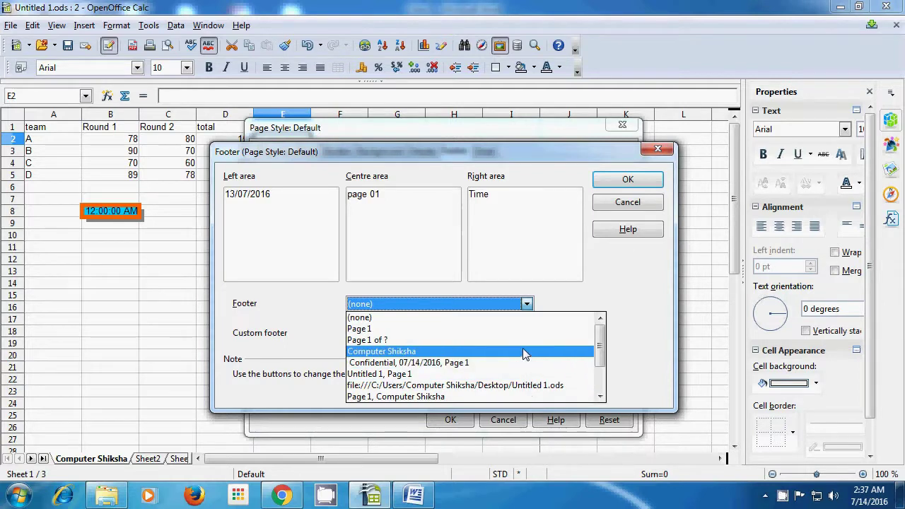
click(601, 285)
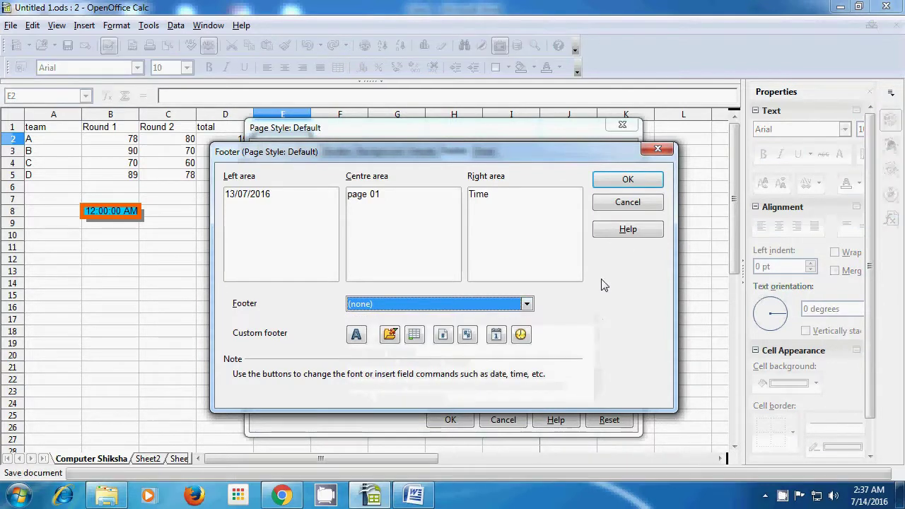
click(630, 184)
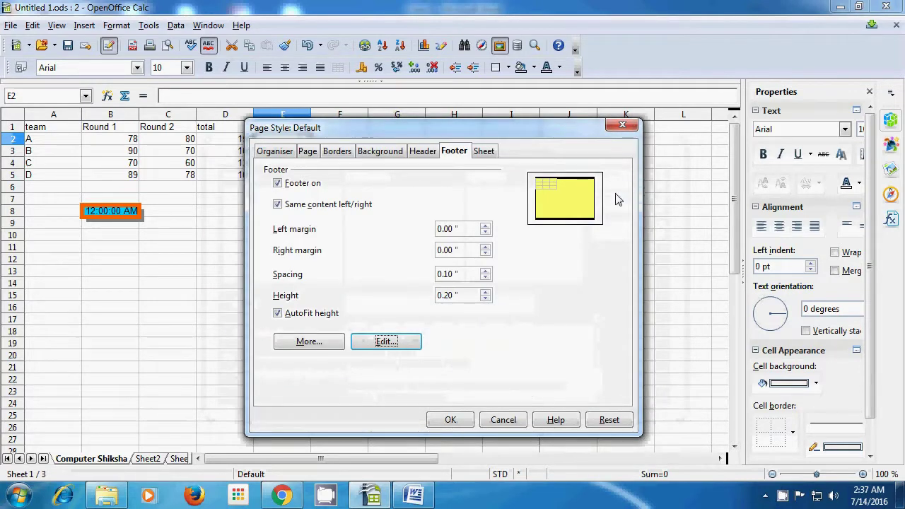
click(451, 419)
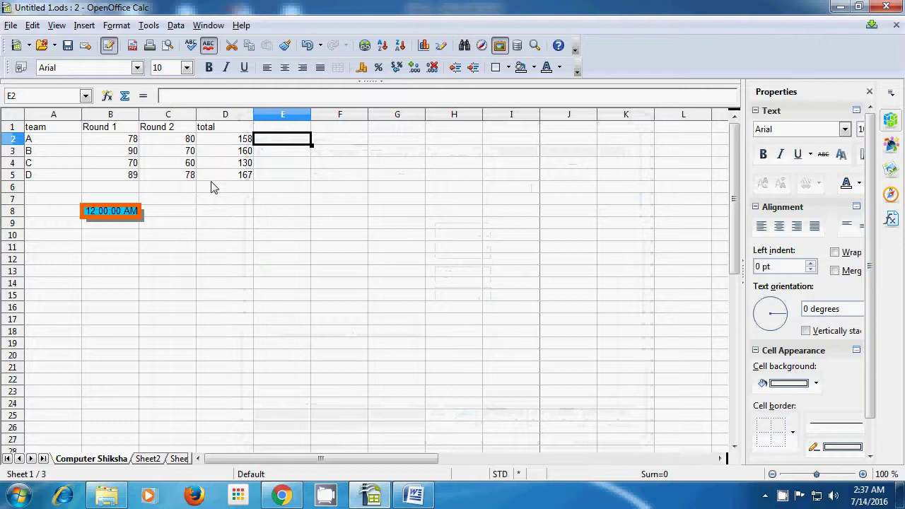
Step: Preview the page at several zoom levels to examine the header and footer, and return to the sheet
click(12, 25)
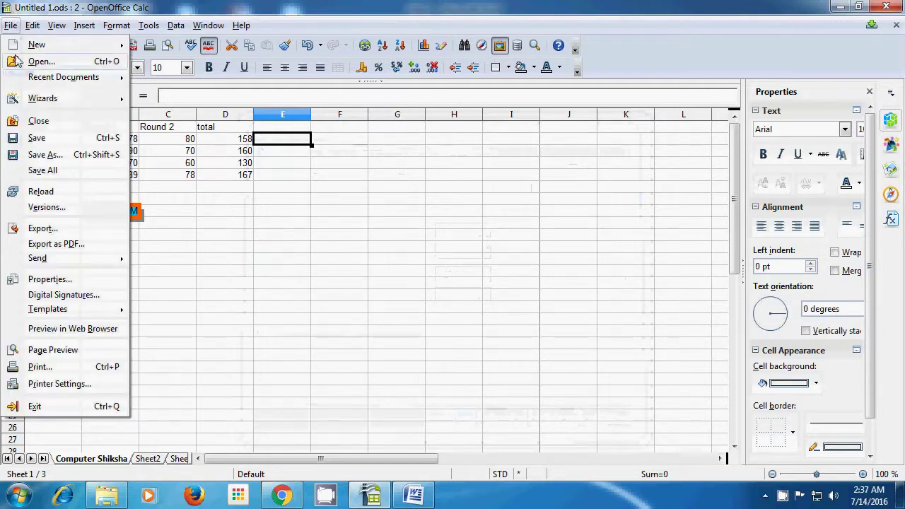
click(71, 348)
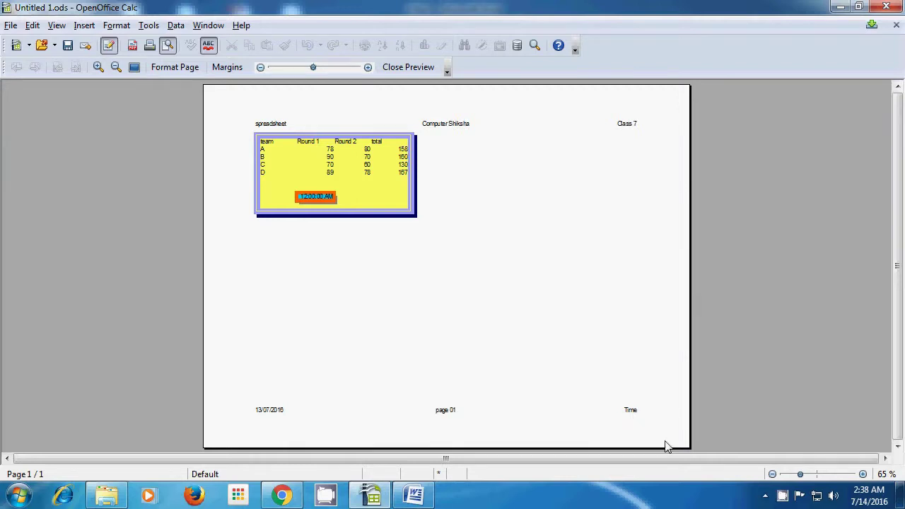
click(813, 475)
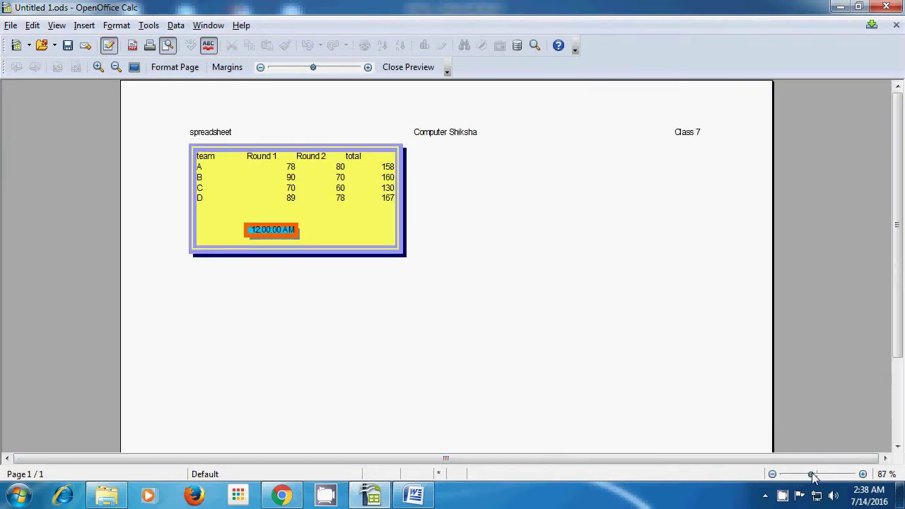
click(810, 474)
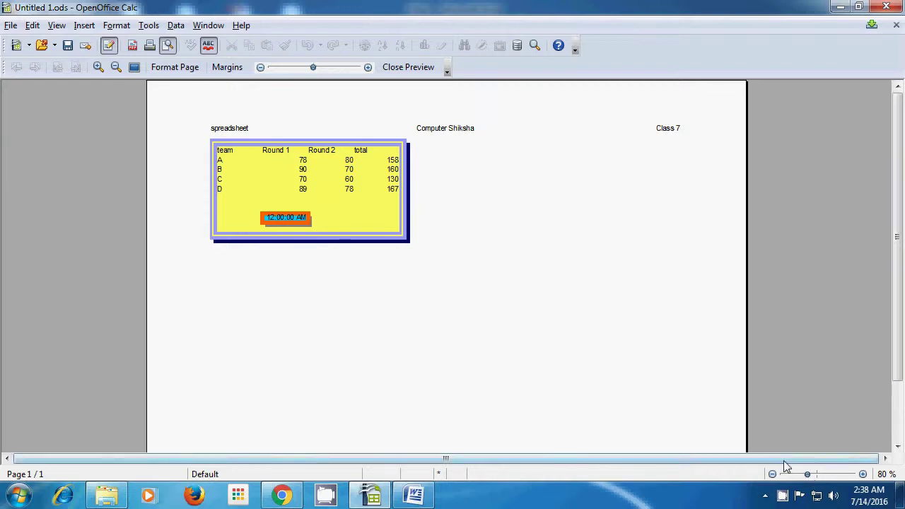
click(801, 475)
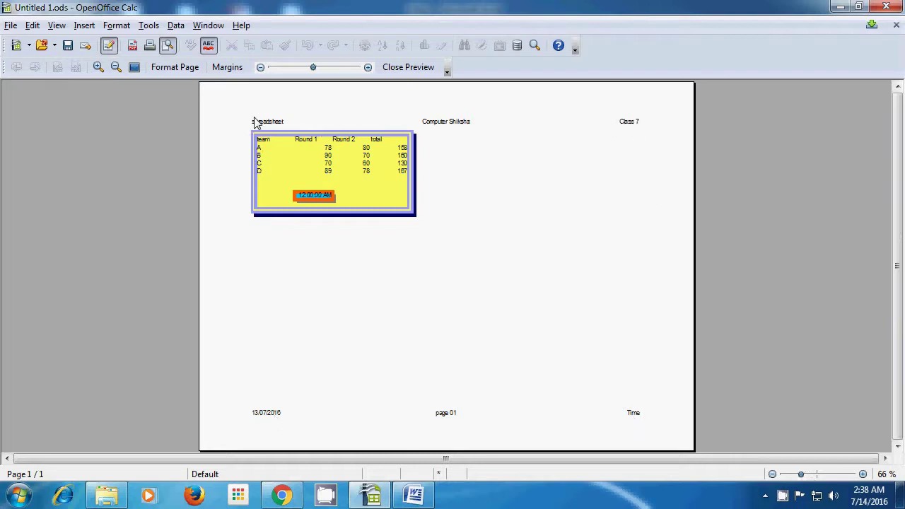
click(406, 67)
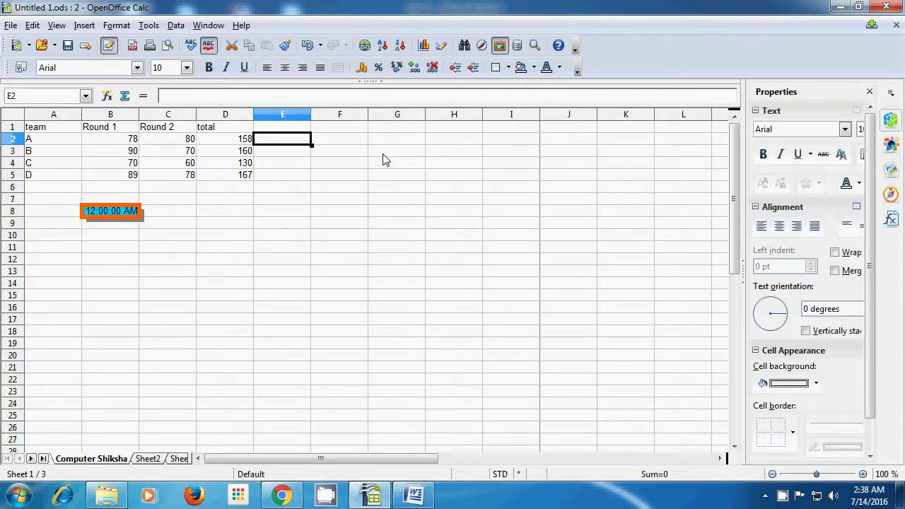
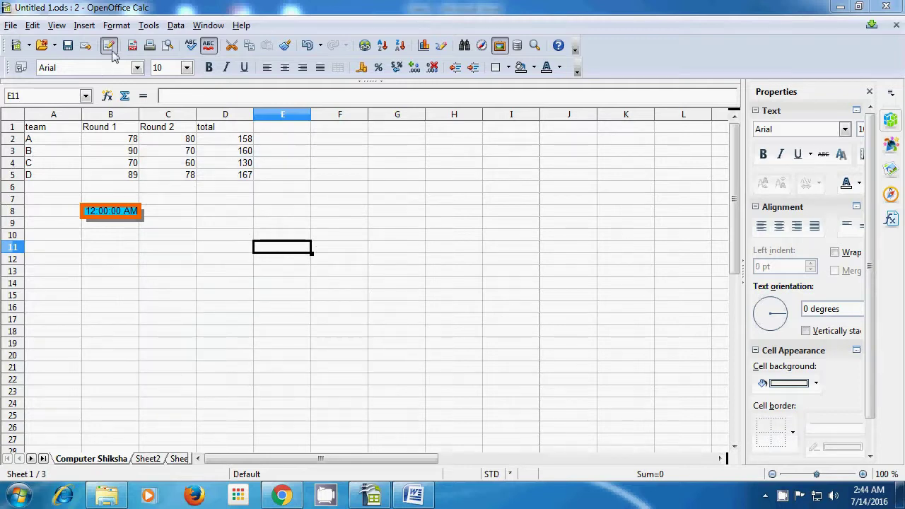
Step: Define the empty cell E11 as the sheet's print range
click(117, 25)
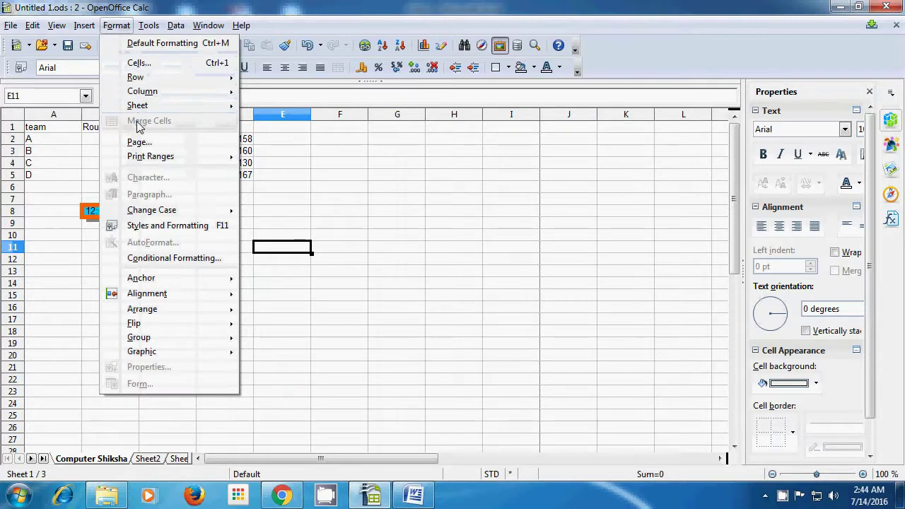
mouse_move(140, 160)
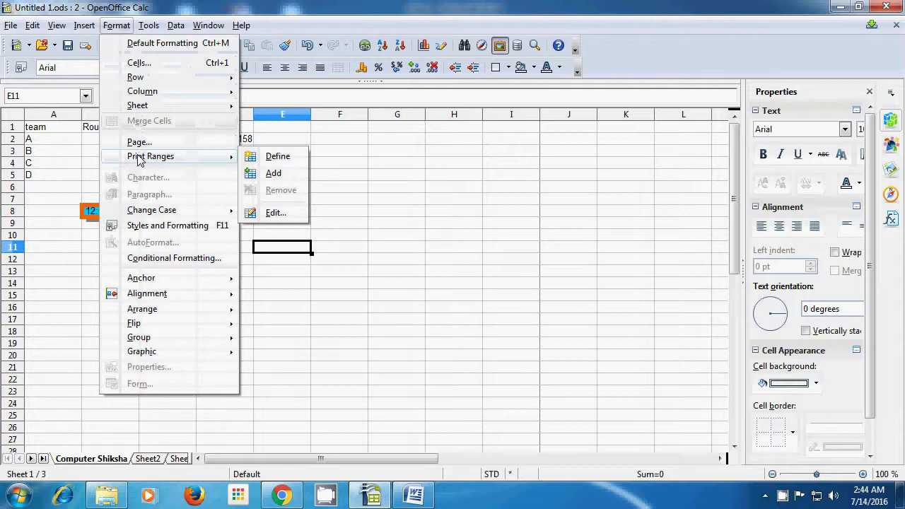
click(276, 157)
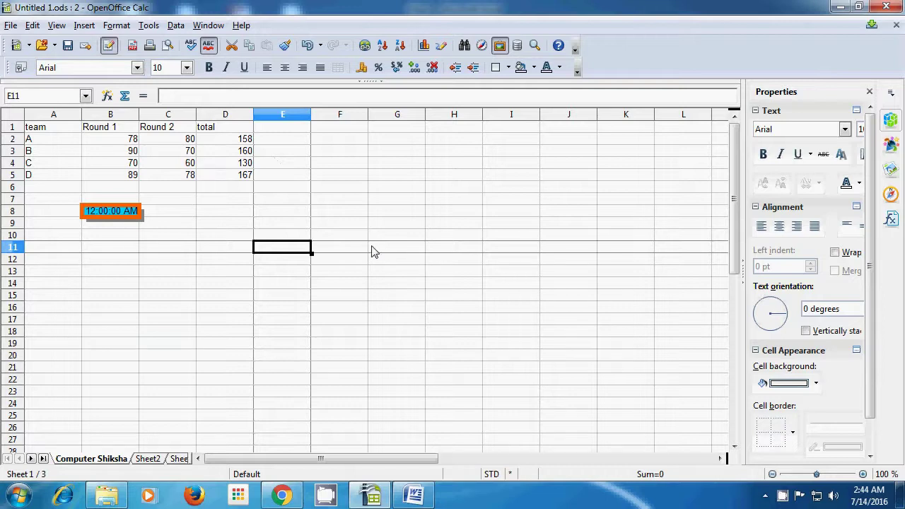
Step: Define the team and Round 1 cells A1:B5 as the print range
drag(42, 128, 99, 181)
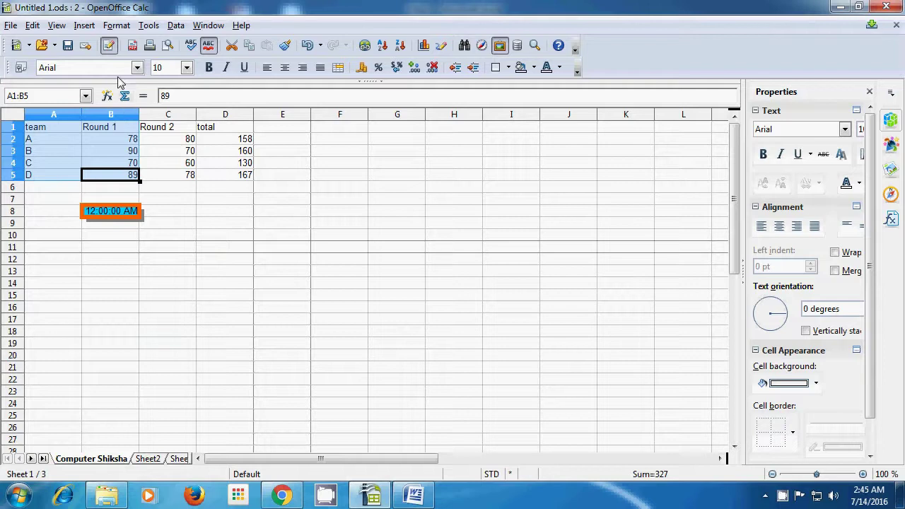
click(118, 26)
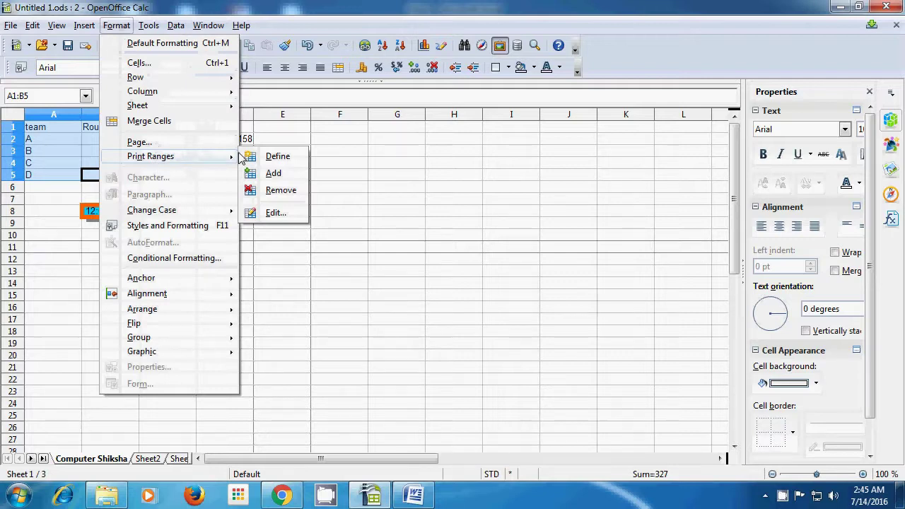
click(278, 156)
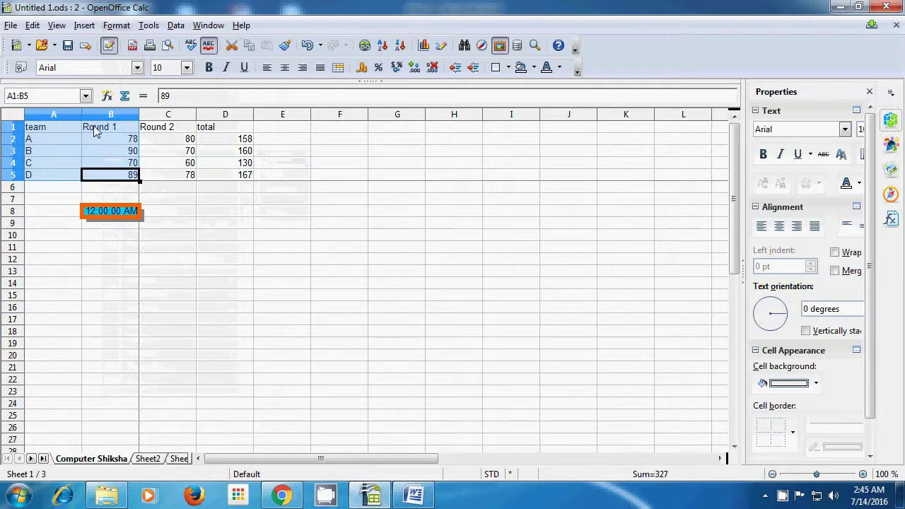
Step: Remove the print range from the sheet
click(116, 26)
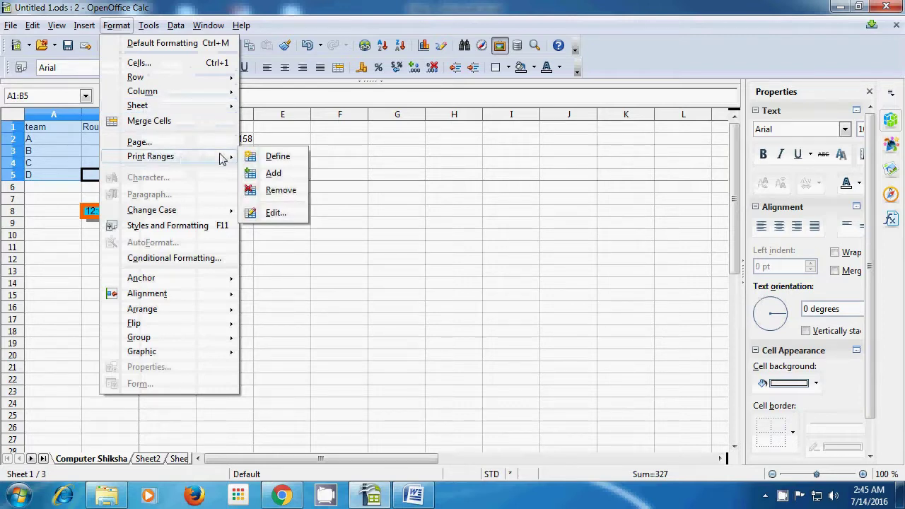
click(284, 181)
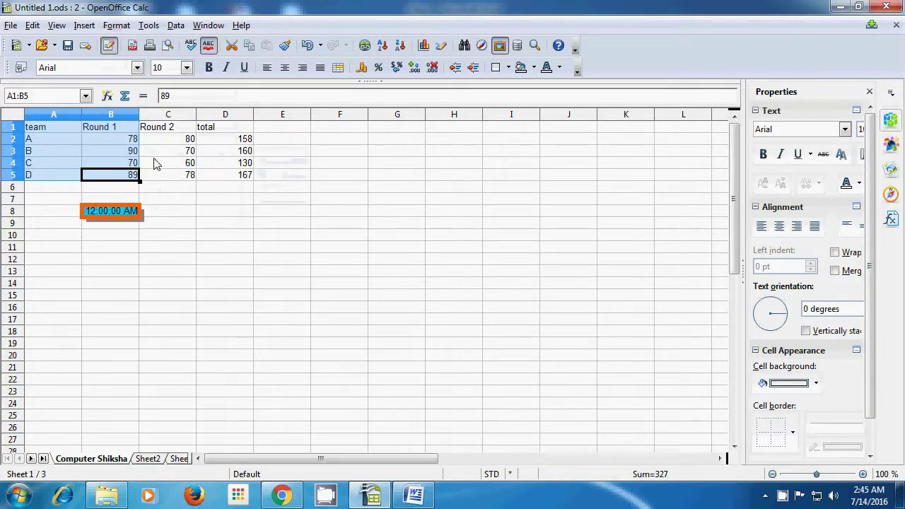
Step: Define the cells A1:D10 as the sheet's print range
drag(236, 128, 67, 236)
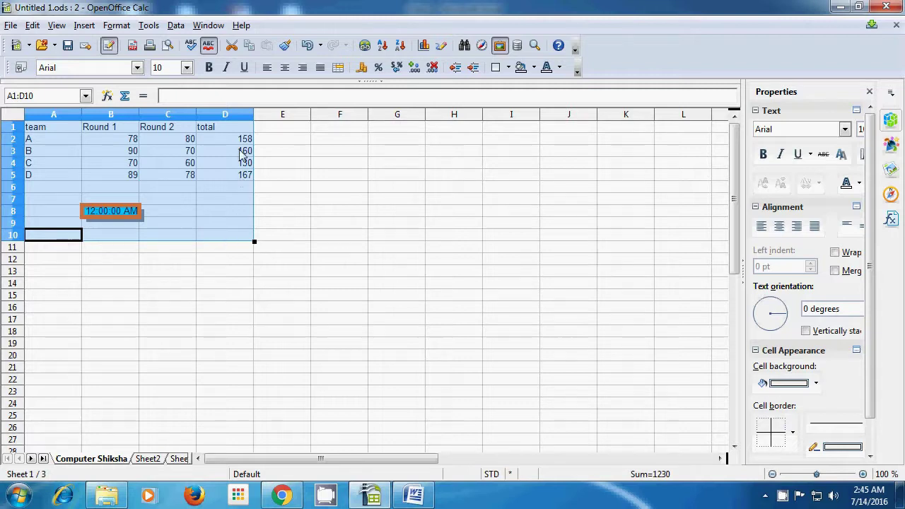
click(113, 26)
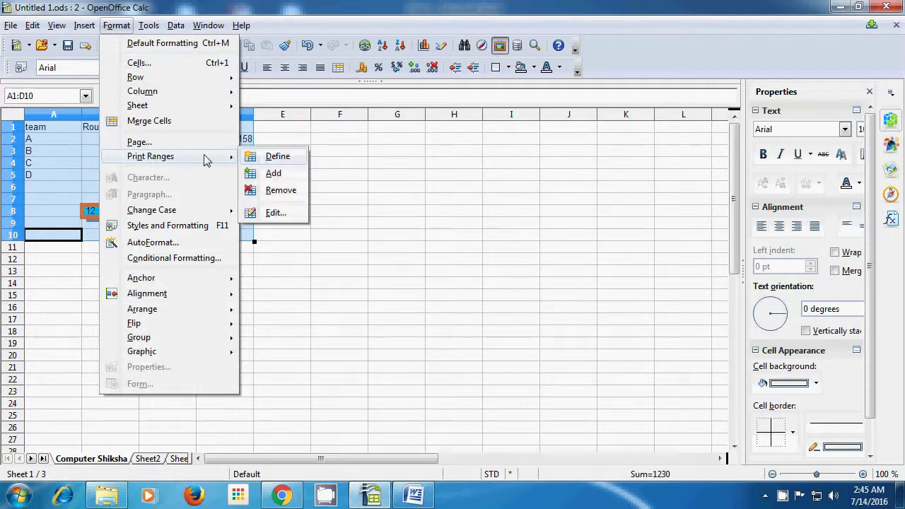
click(266, 159)
click(300, 164)
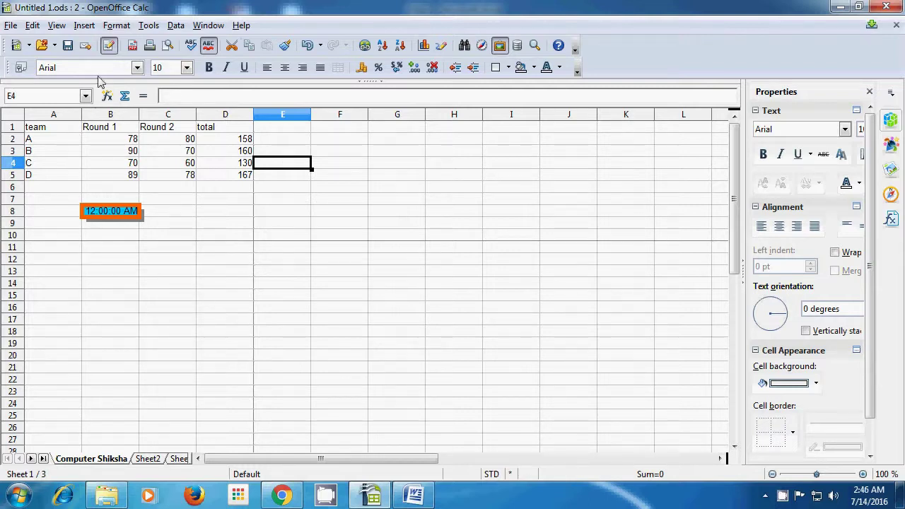
Step: Remove the A1:D10 print range from the sheet
click(117, 25)
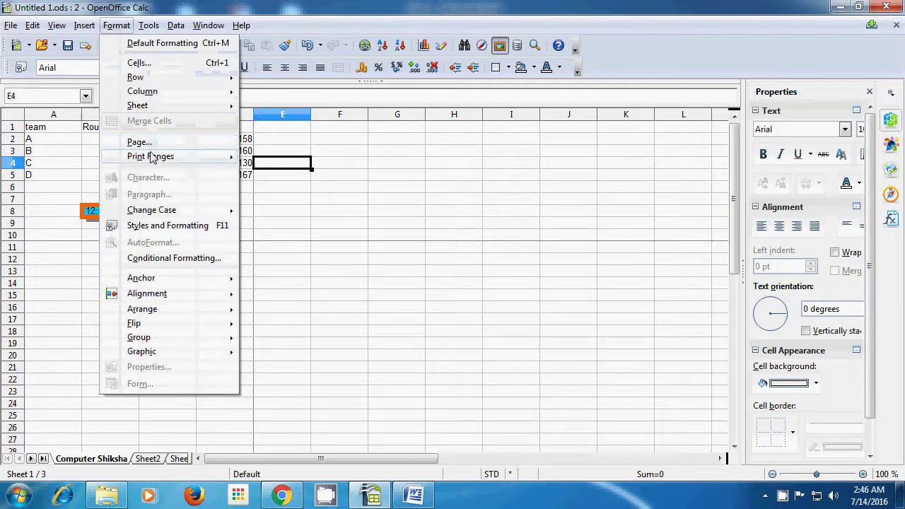
mouse_move(152, 160)
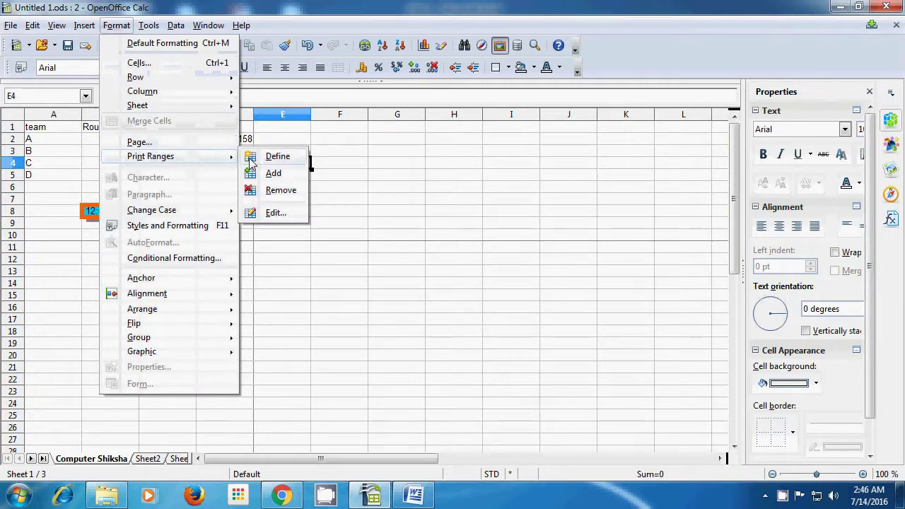
click(280, 190)
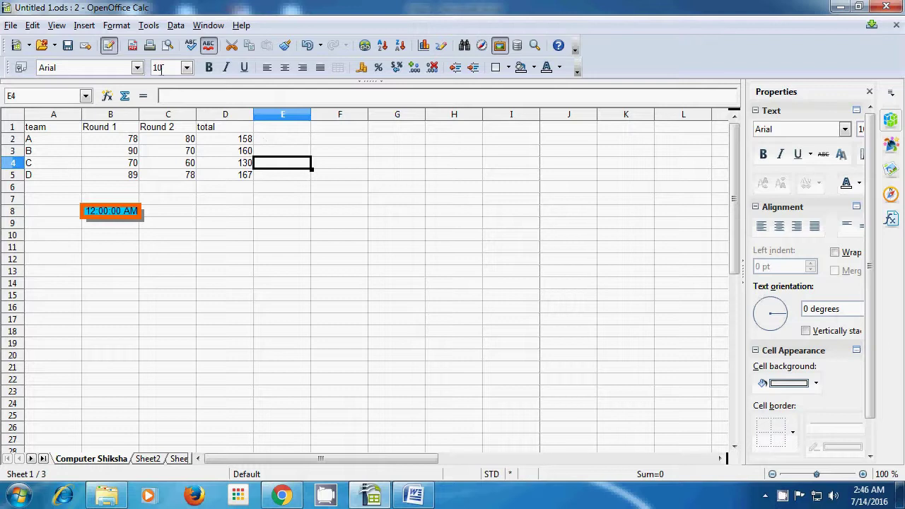
Step: Examine the choices for print range, rows to repeat and columns to repeat in the Edit Print Ranges dialog, and close it unchanged
click(117, 25)
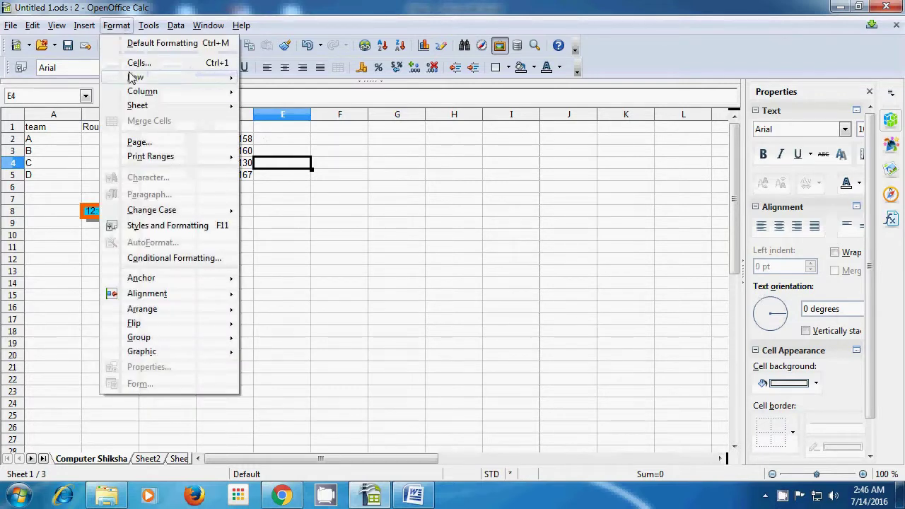
mouse_move(147, 158)
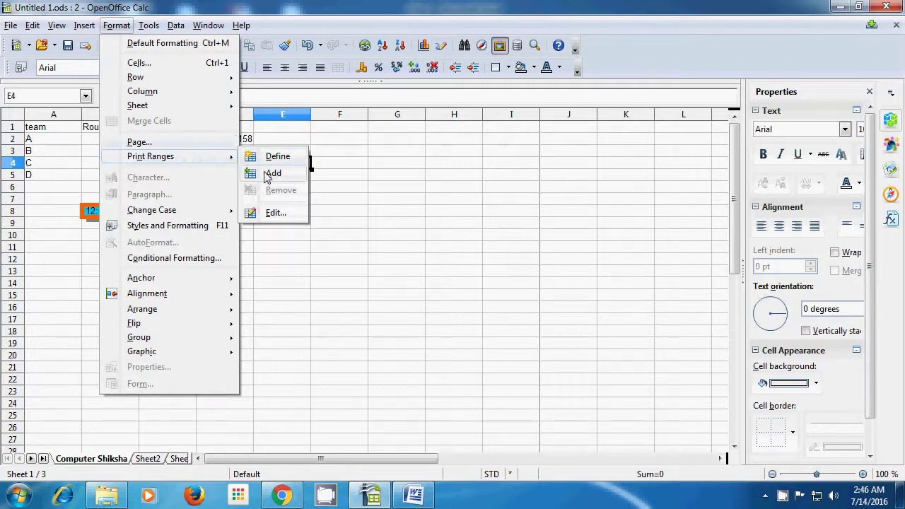
click(268, 210)
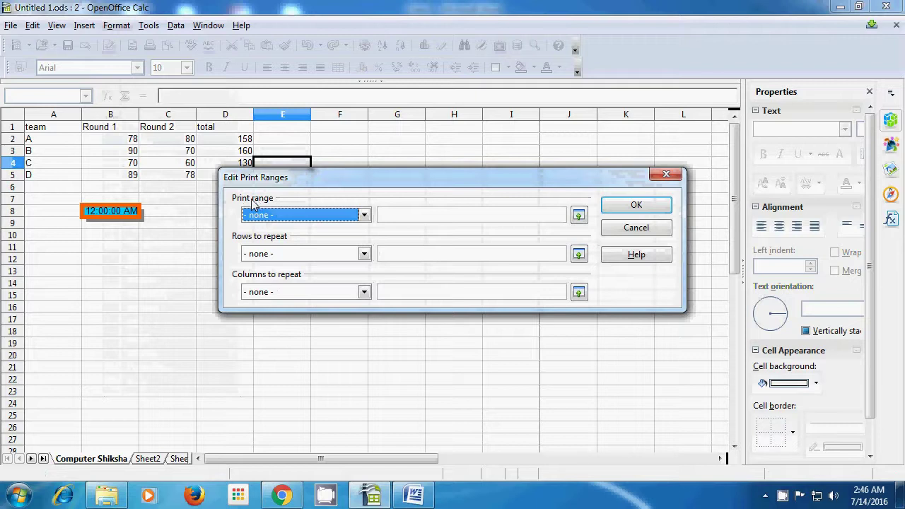
click(364, 216)
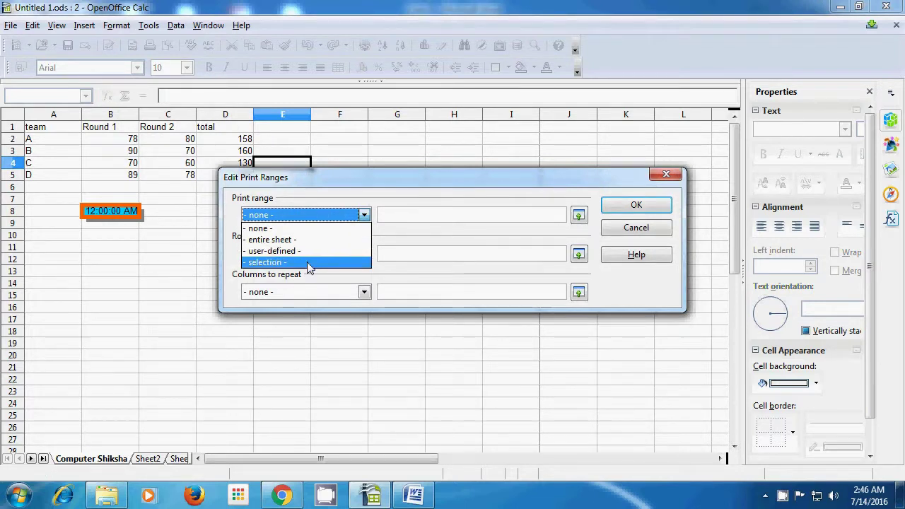
click(337, 198)
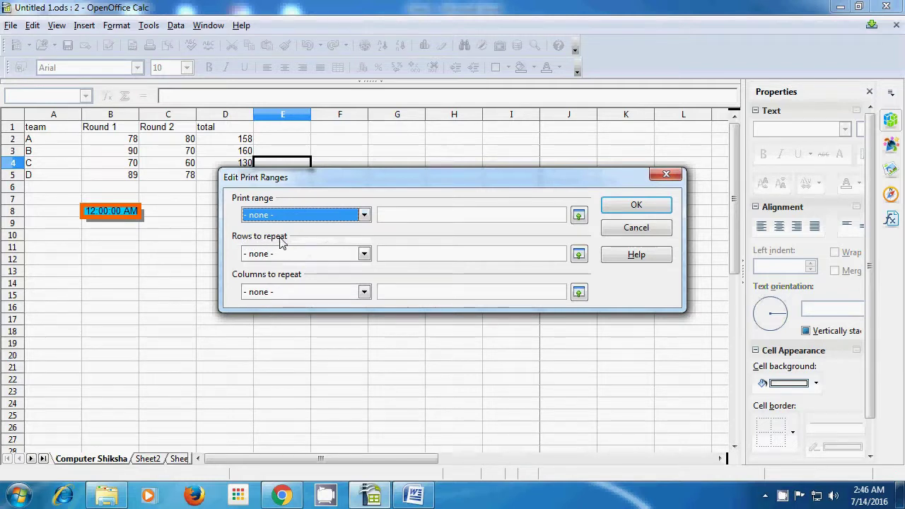
click(363, 254)
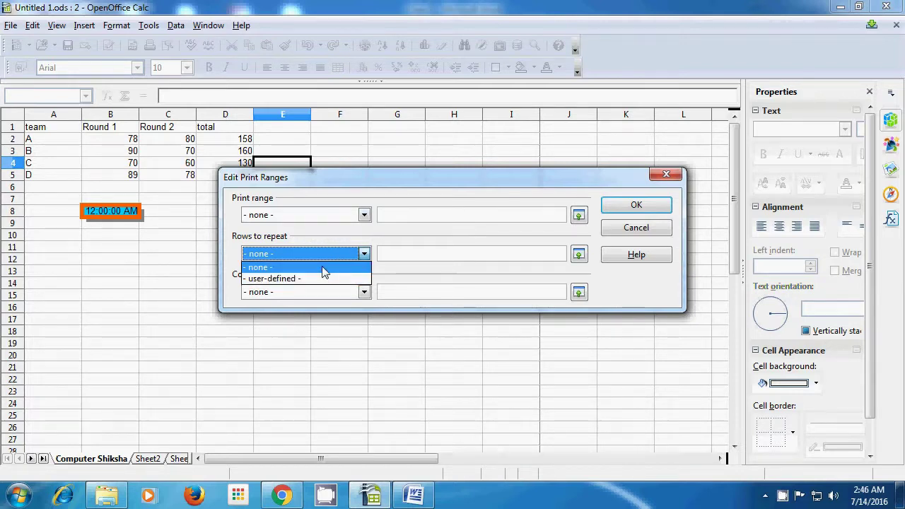
click(384, 238)
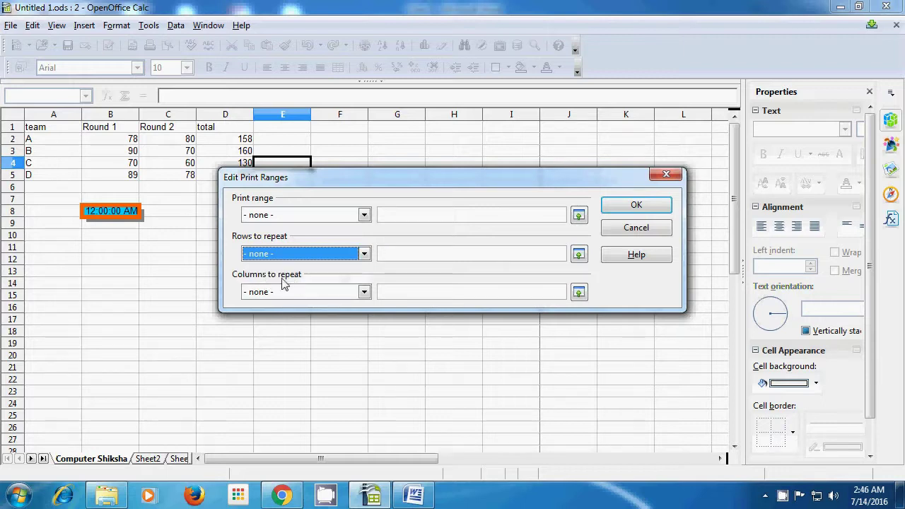
click(364, 293)
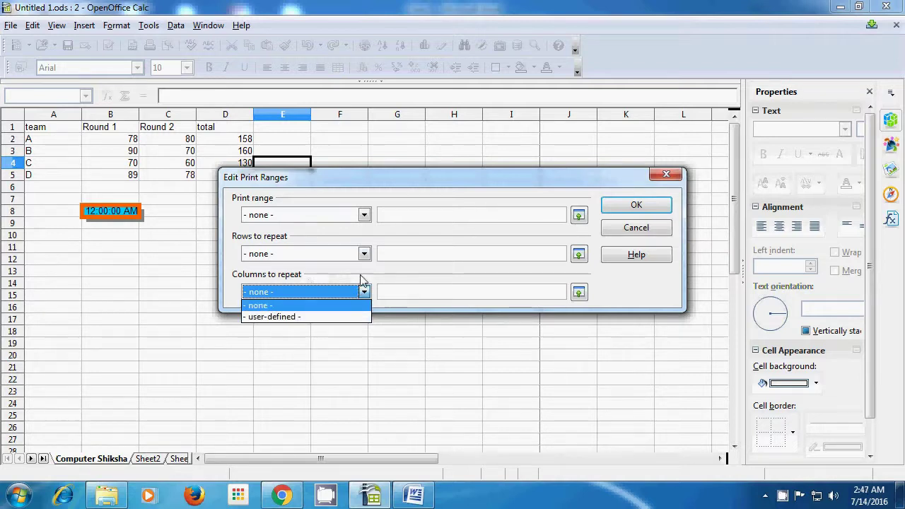
click(362, 280)
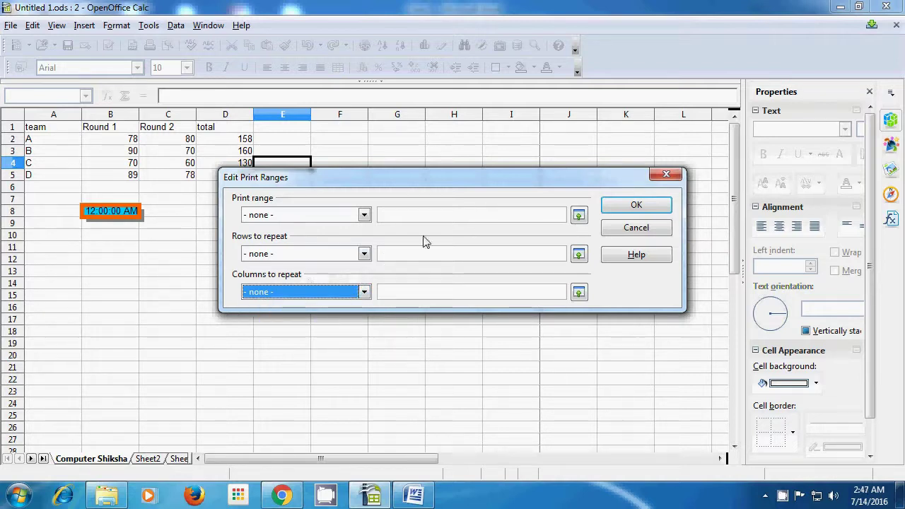
click(665, 175)
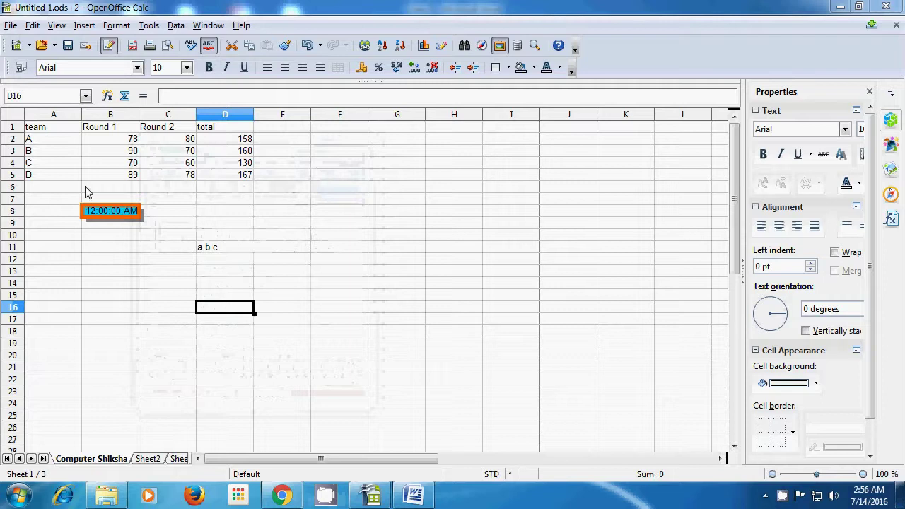
Step: Check whether AutoFormat is available for the score table A1:D5 and for the single empty cell C8
click(39, 130)
drag(38, 130, 221, 176)
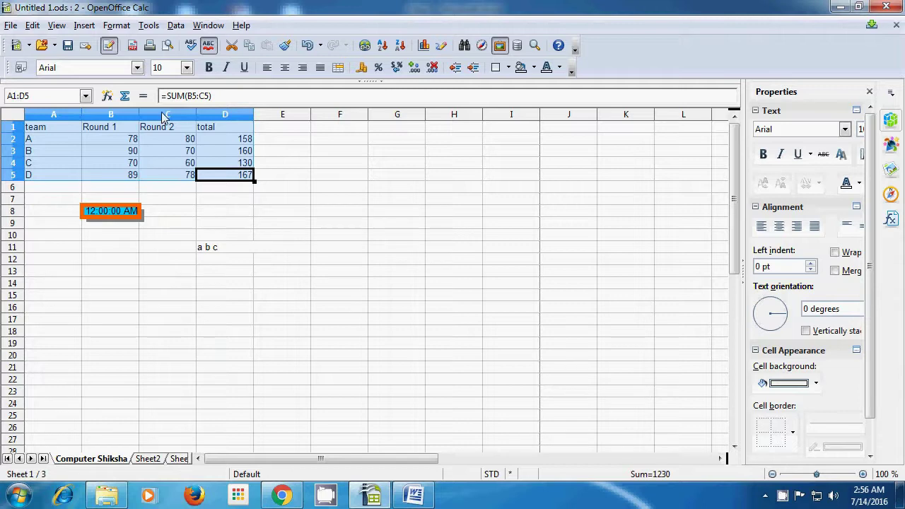
click(118, 27)
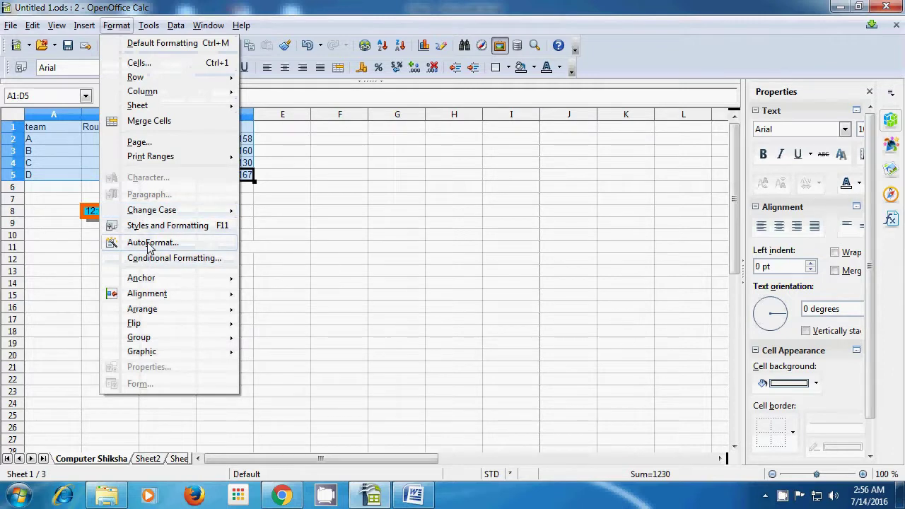
click(338, 235)
click(174, 211)
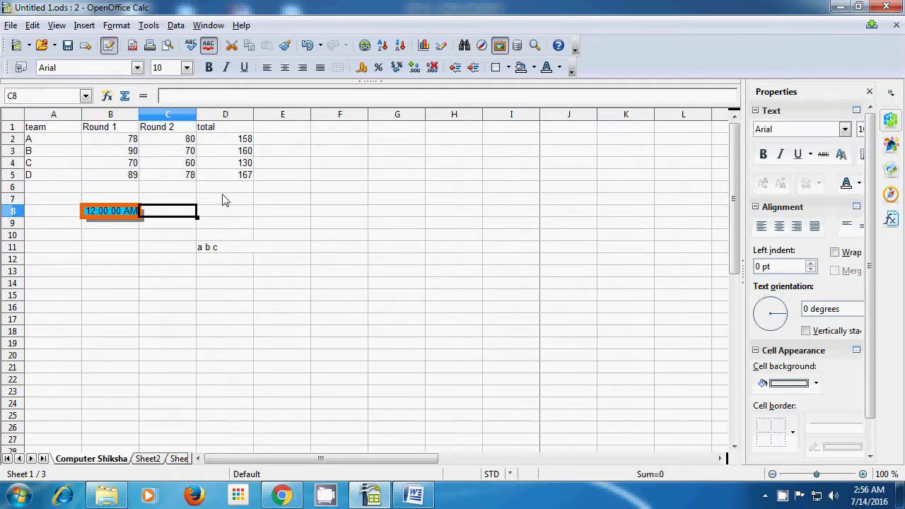
click(117, 25)
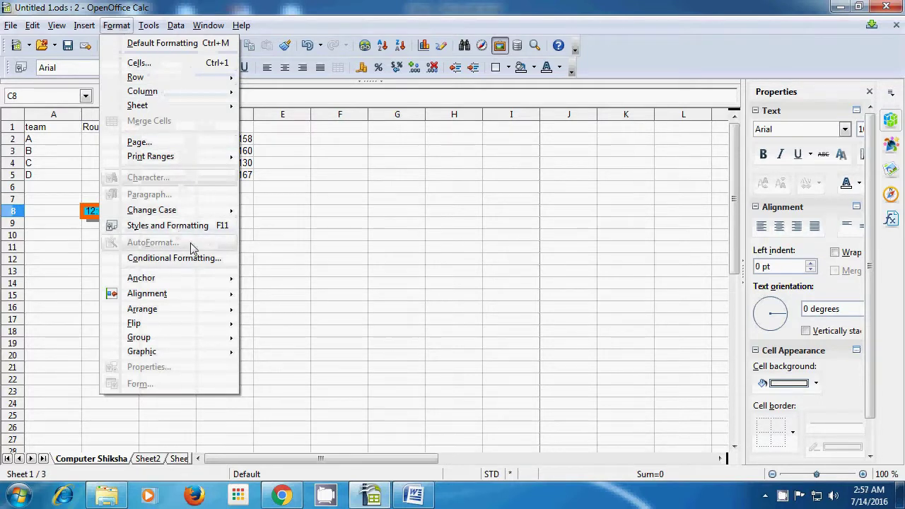
click(295, 235)
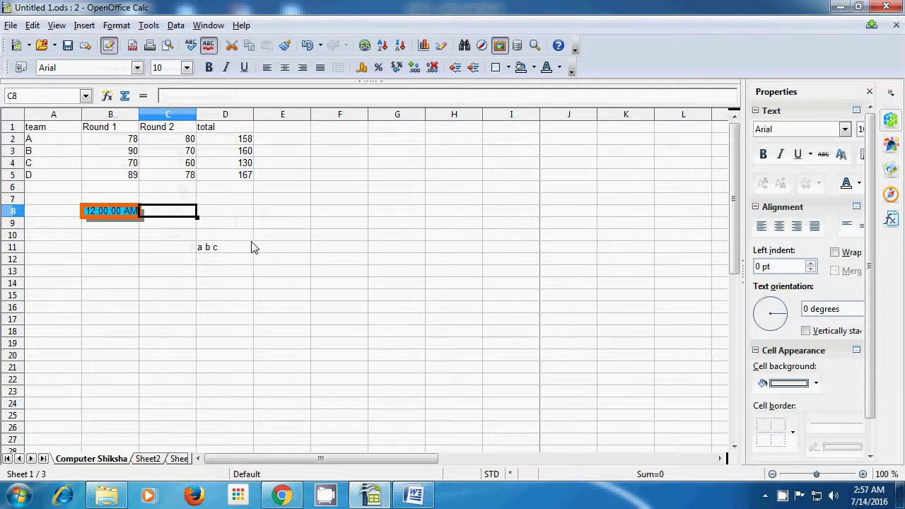
Step: Open AutoFormat for the score table A1:D5 and preview the formats from 3-D through Currency Turquoise
drag(55, 132, 238, 181)
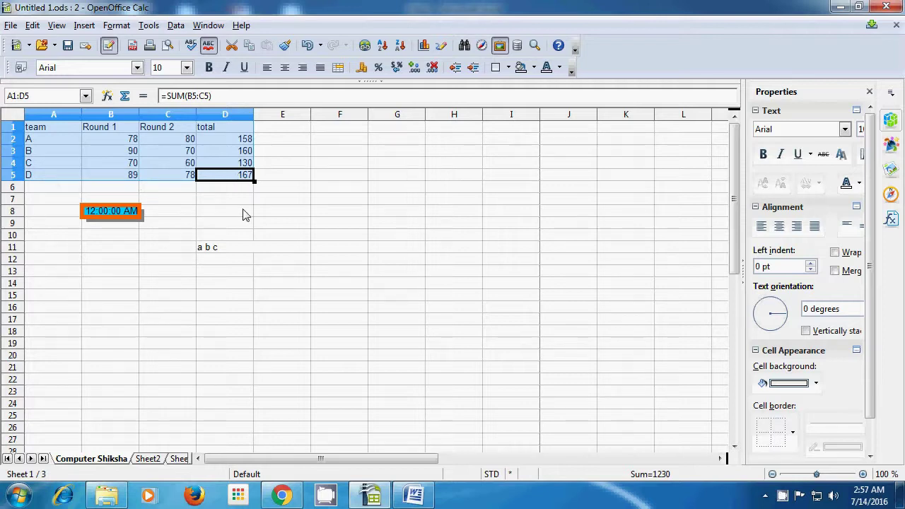
click(113, 30)
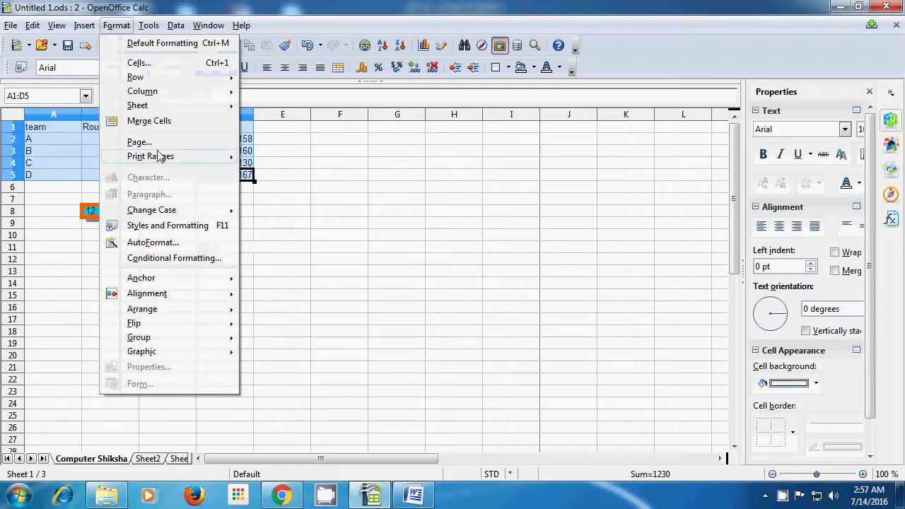
click(145, 242)
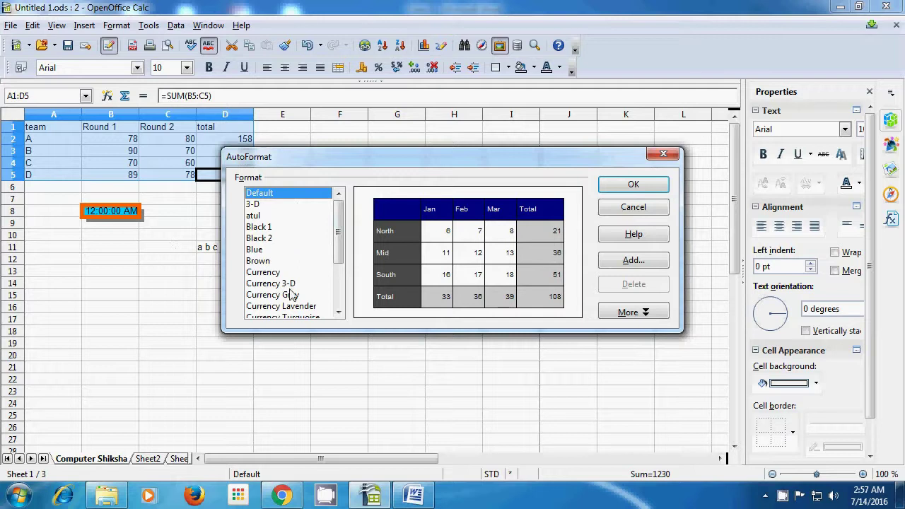
mouse_move(339, 233)
mouse_down()
mouse_move(347, 283)
mouse_move(346, 227)
mouse_up()
click(258, 204)
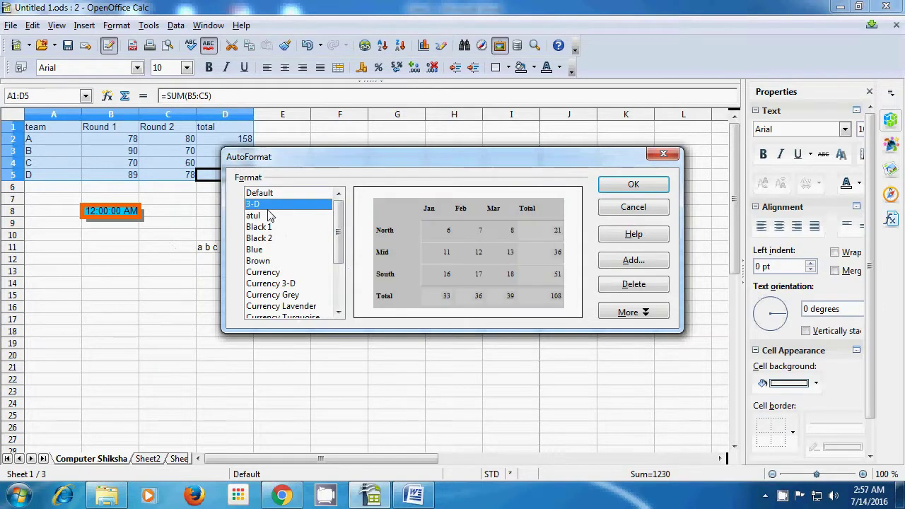
click(255, 216)
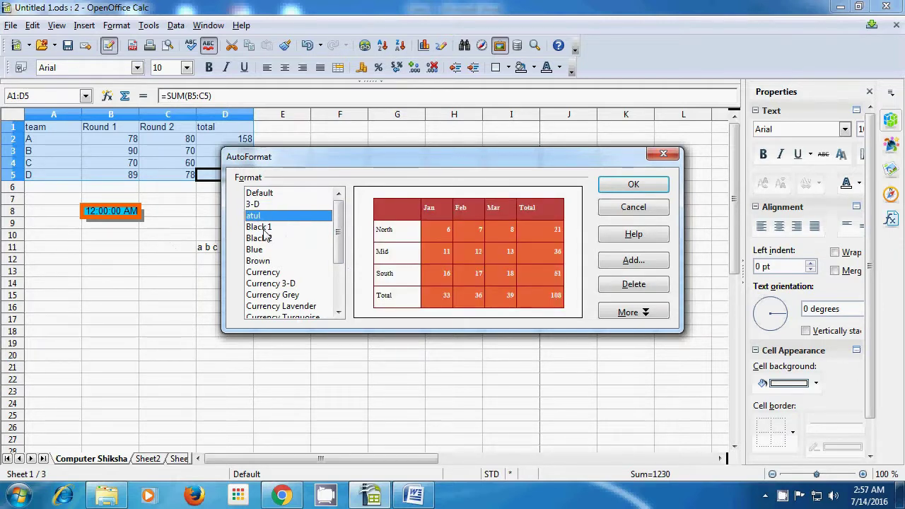
click(261, 227)
click(266, 239)
click(265, 250)
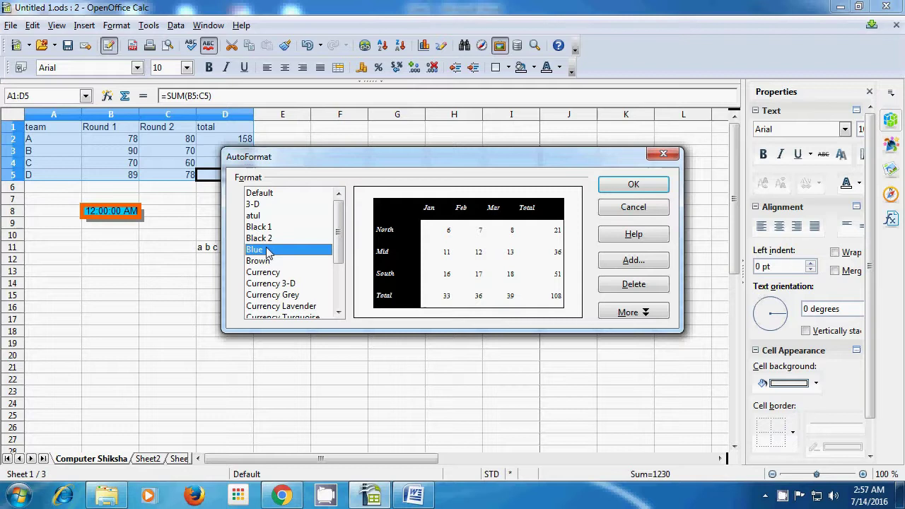
click(264, 261)
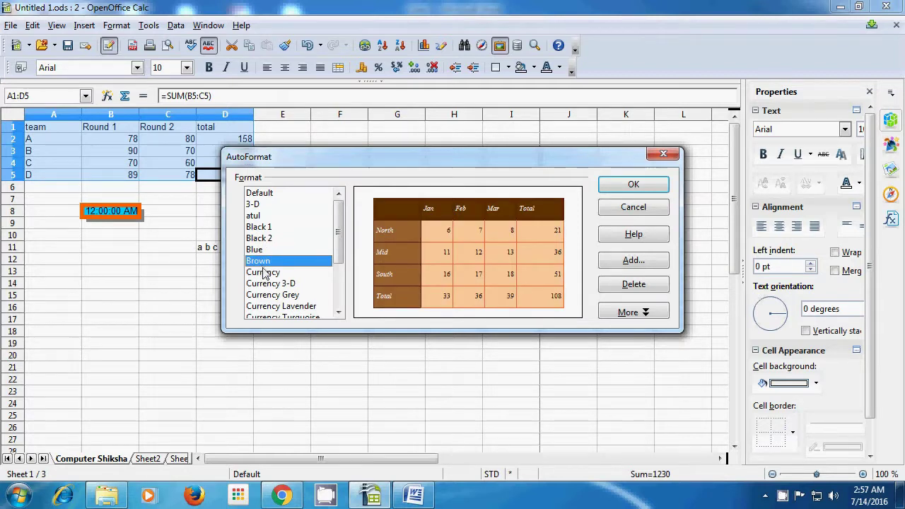
click(268, 272)
click(270, 284)
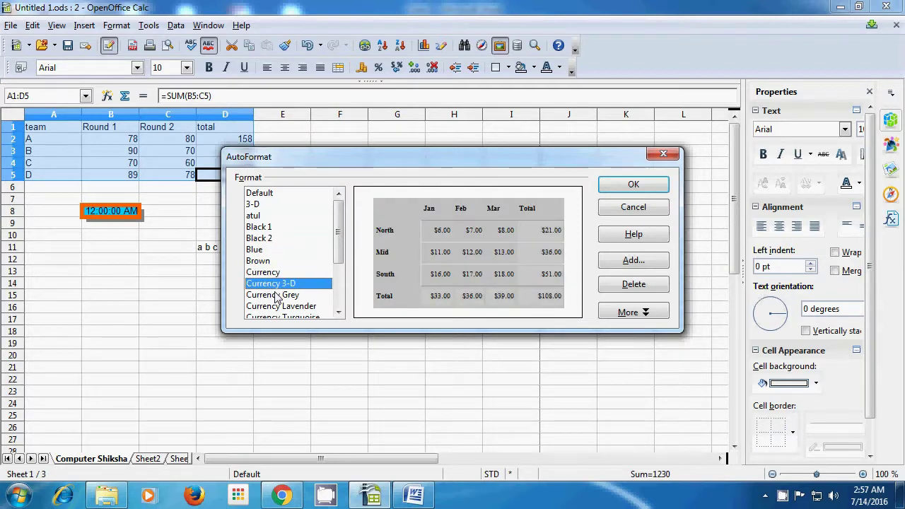
click(275, 295)
click(280, 306)
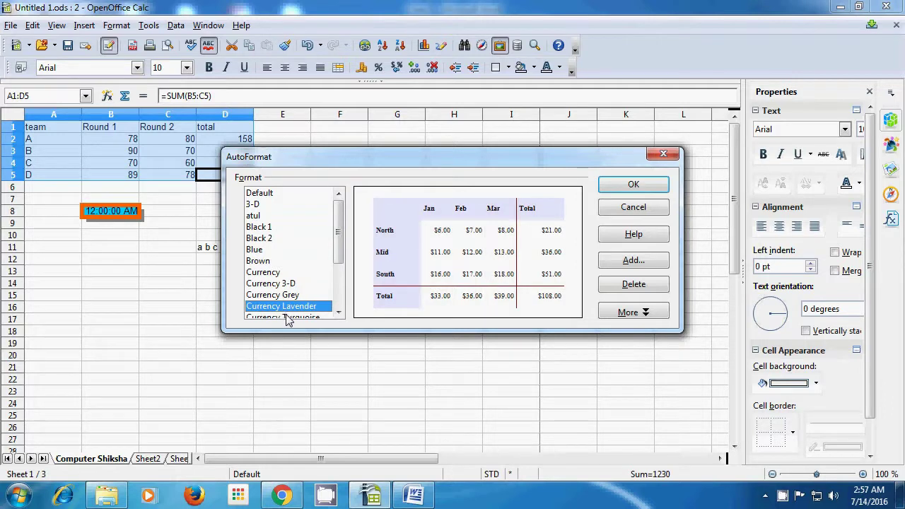
click(286, 316)
Step: Compare the Black 1 and Blue formats and apply the Brown AutoFormat to the score table
click(259, 227)
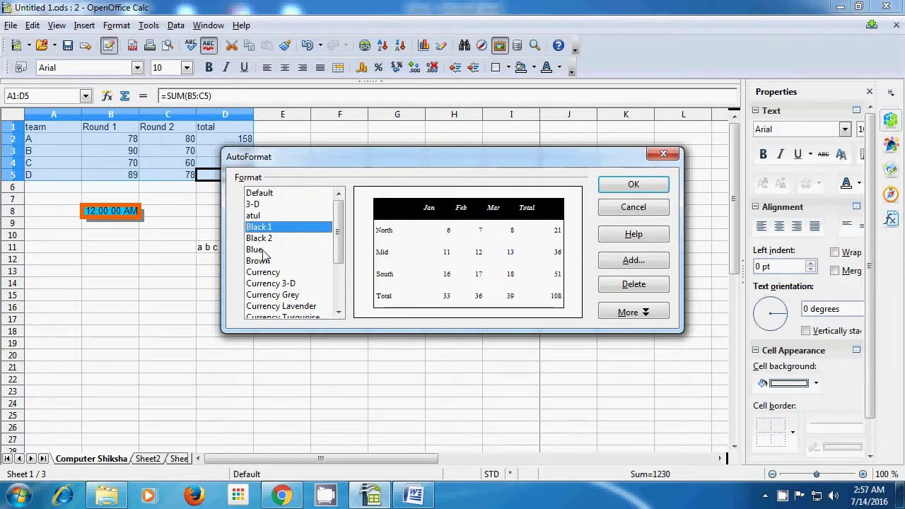
click(256, 250)
click(263, 261)
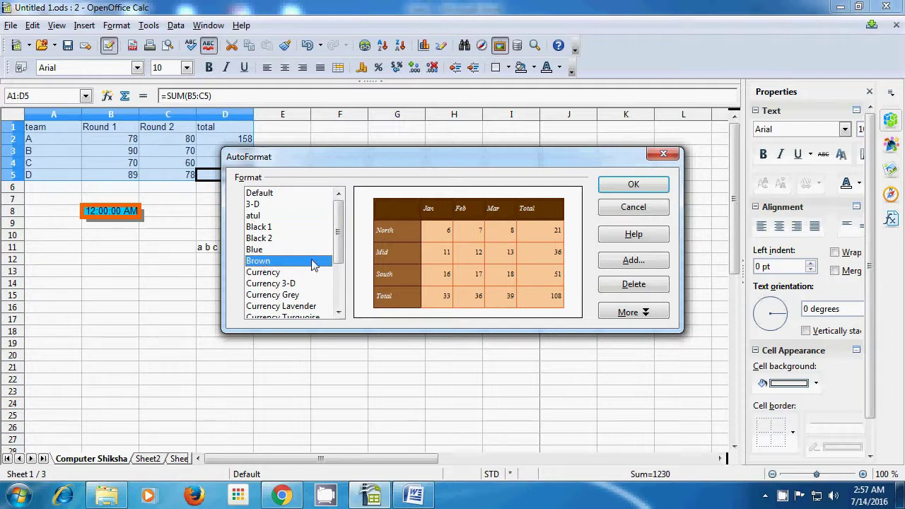
click(617, 190)
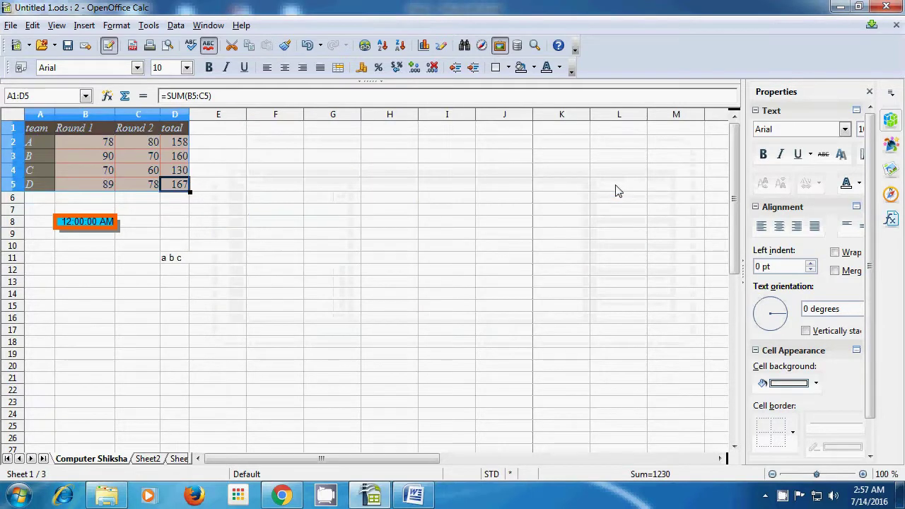
click(282, 212)
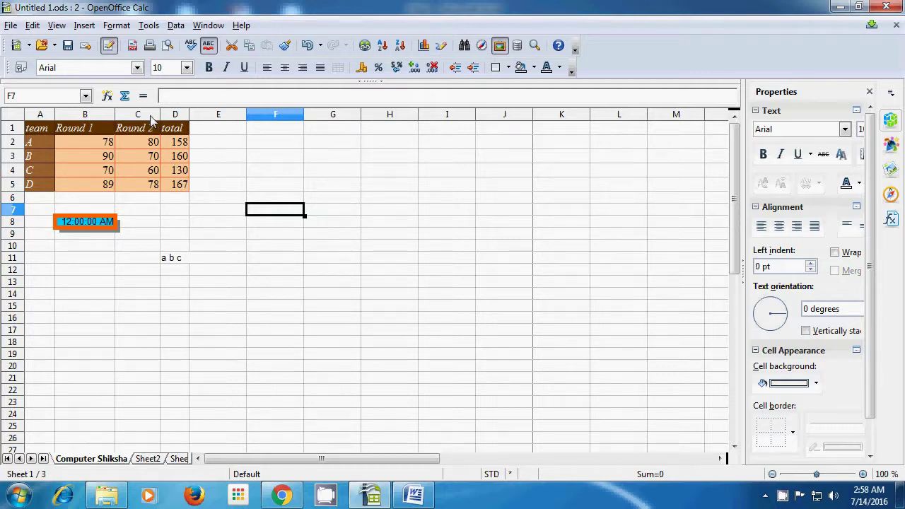
Step: Apply the Default AutoFormat to the score table A1:D5
drag(35, 135, 171, 190)
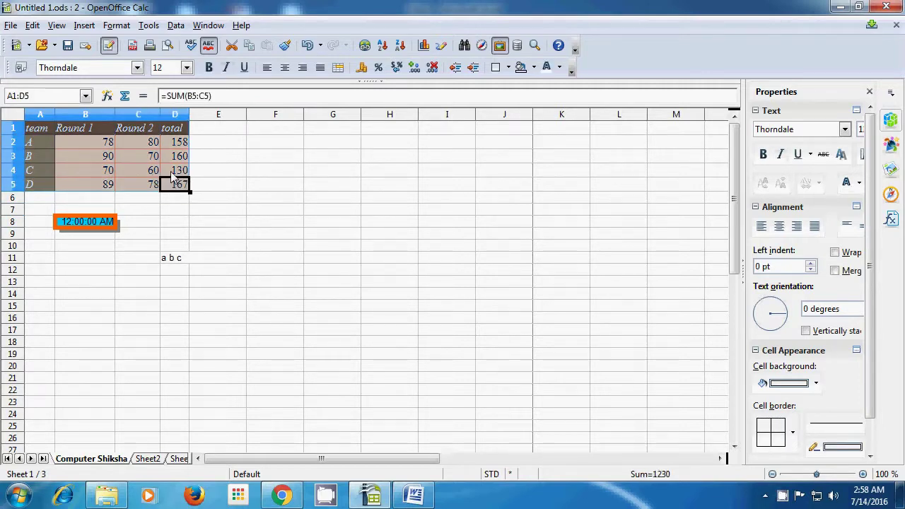
click(120, 26)
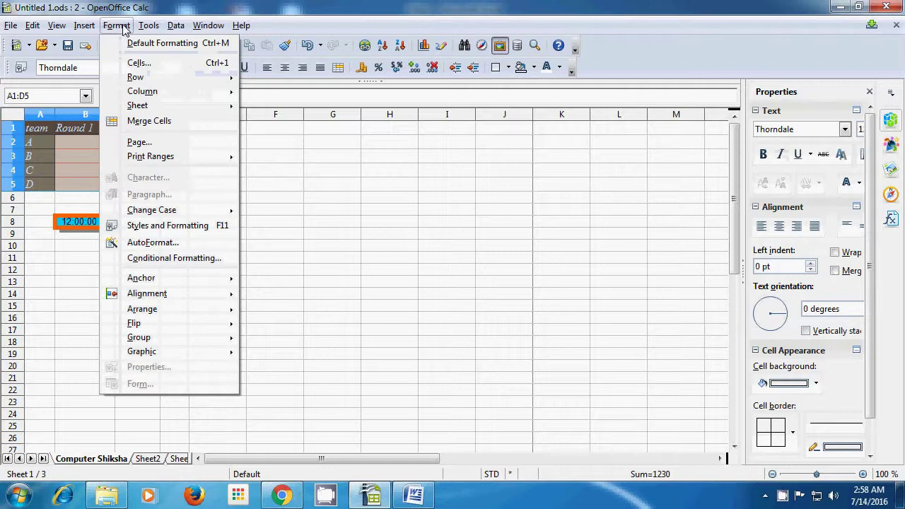
click(154, 243)
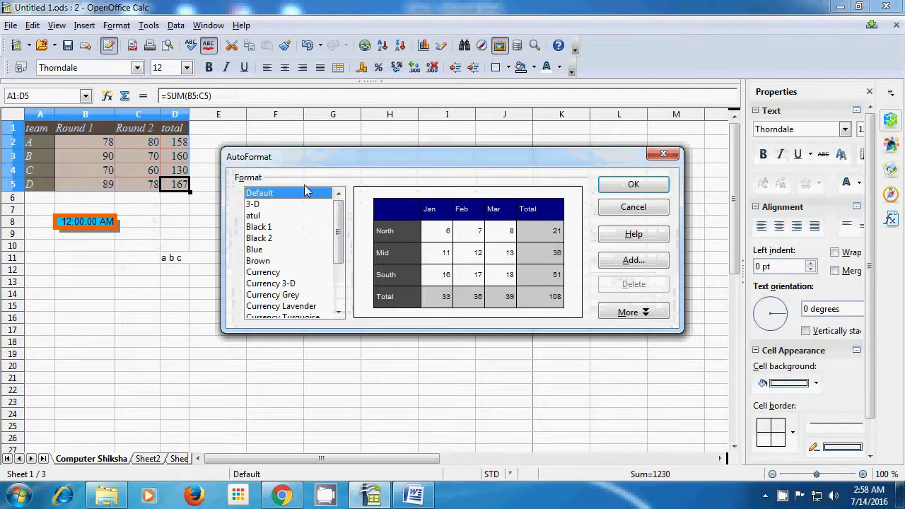
click(631, 191)
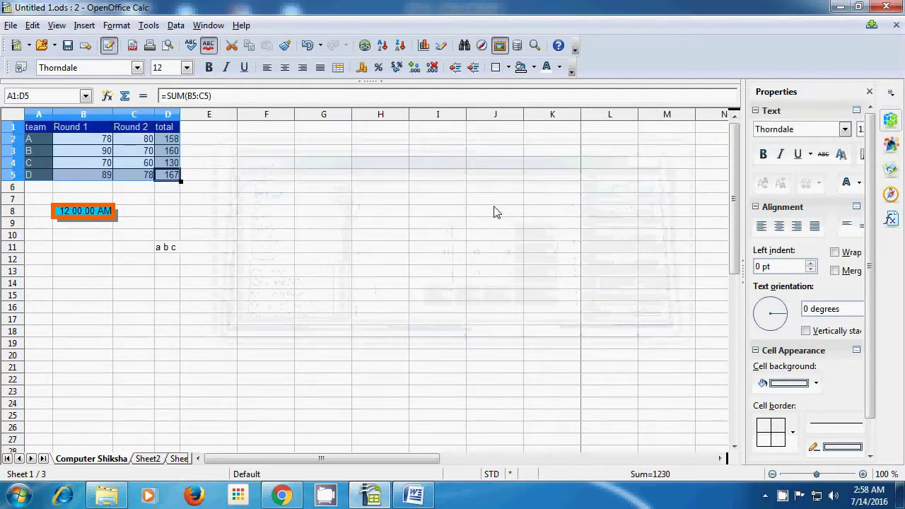
Step: Review the AutoFormat list for the score table A1:D5 again, close it without applying a format, and deselect the table
click(116, 27)
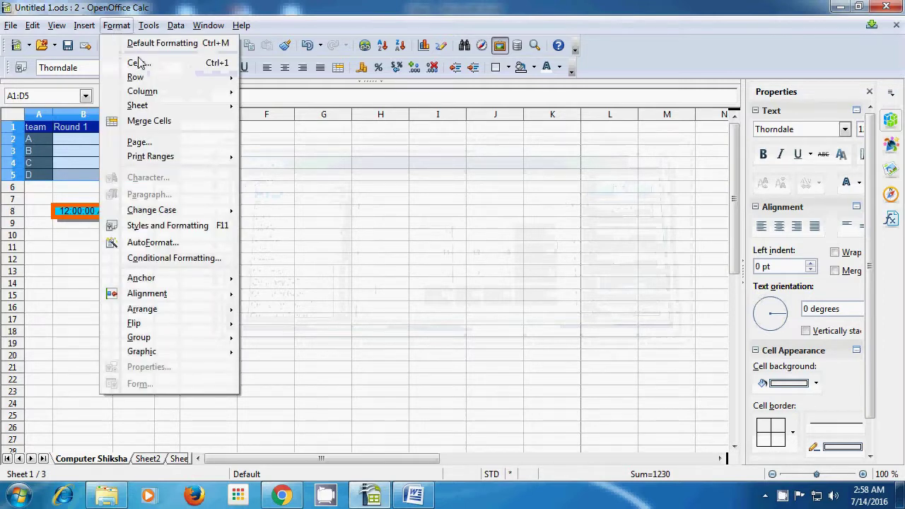
mouse_move(157, 212)
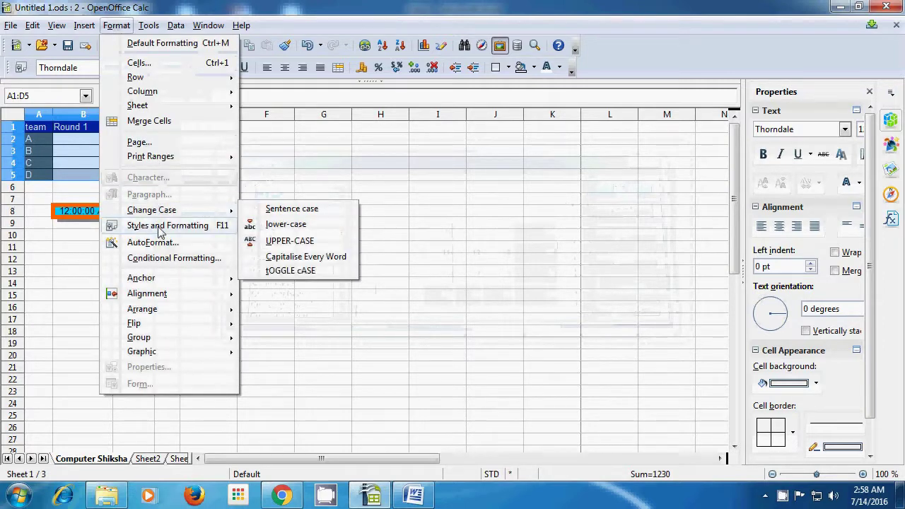
click(157, 243)
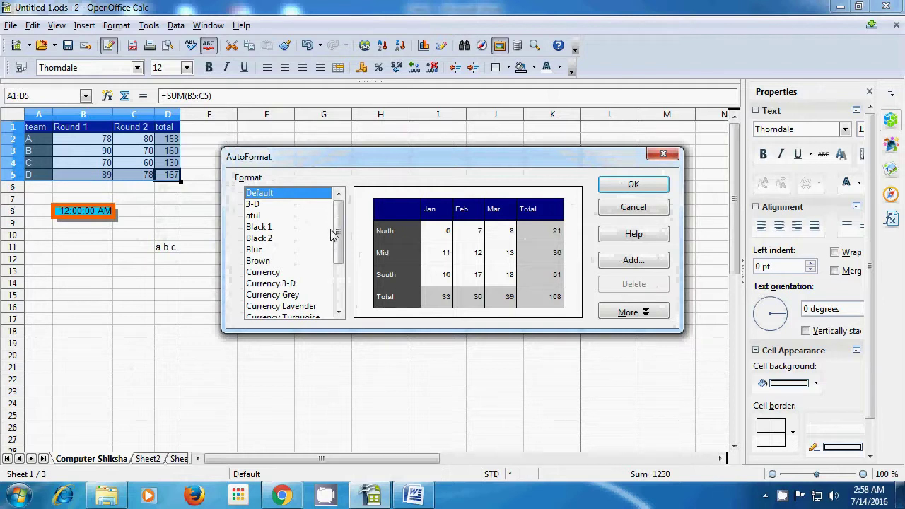
drag(340, 234, 357, 228)
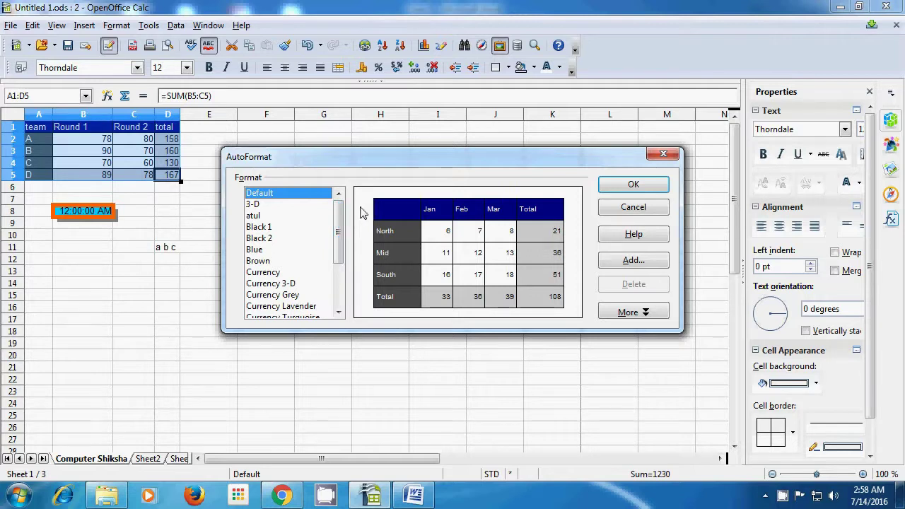
click(609, 211)
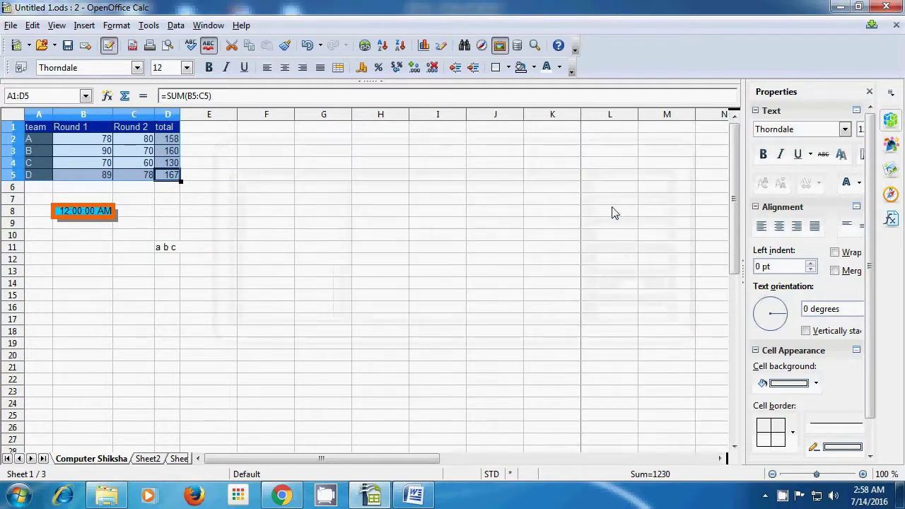
click(355, 238)
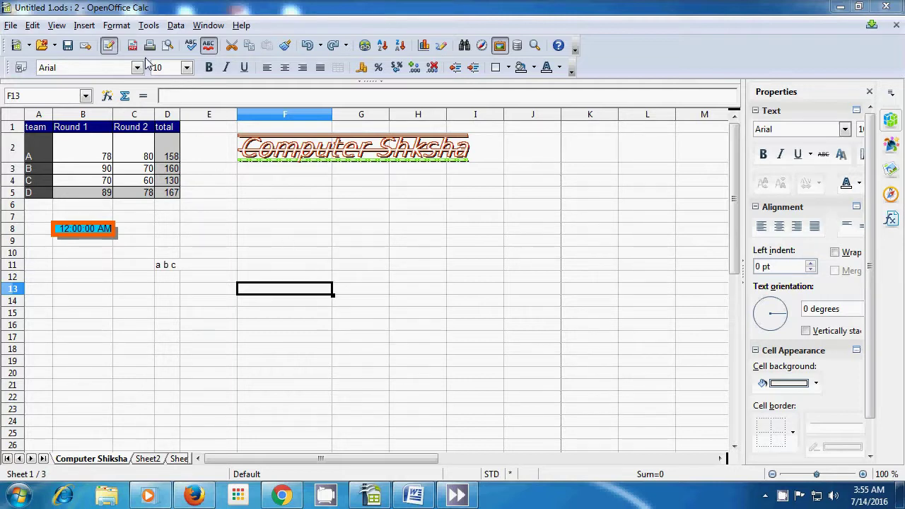
Step: Examine the Conditional Formatting dialog for the empty cell F13 and close it unchanged
click(116, 25)
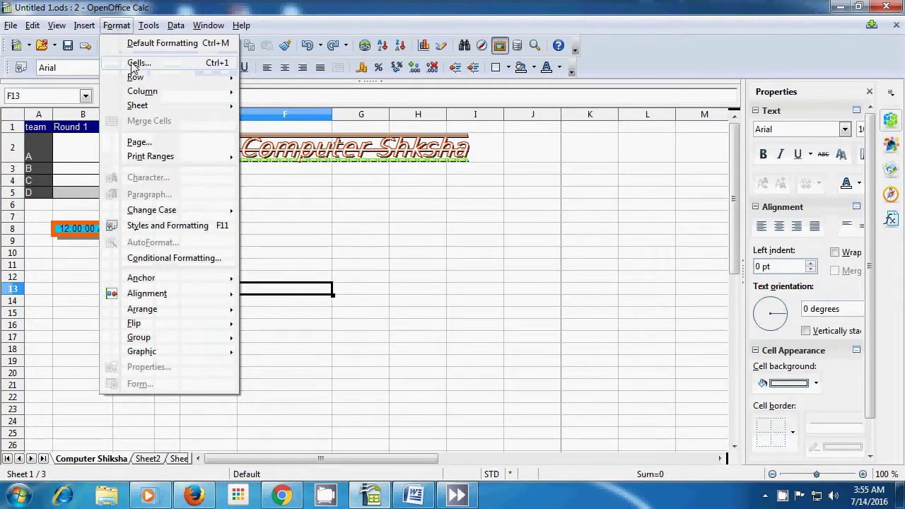
mouse_move(144, 105)
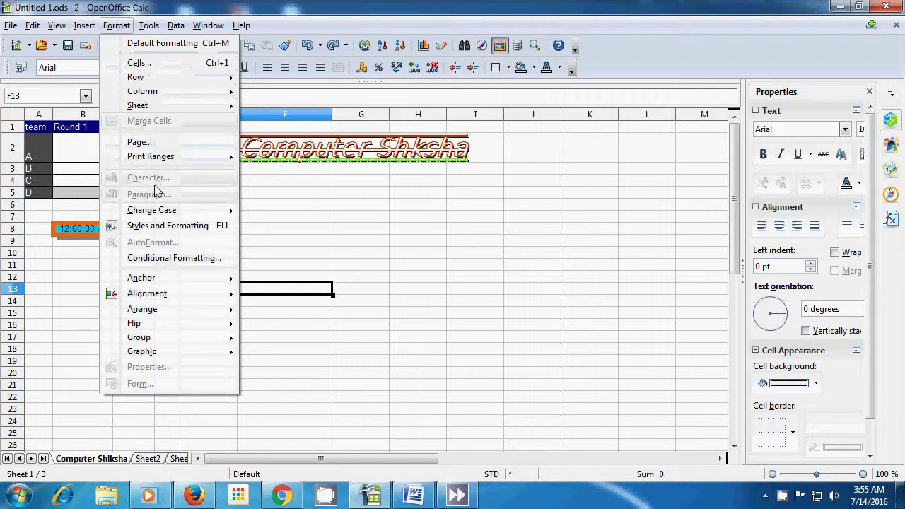
click(173, 258)
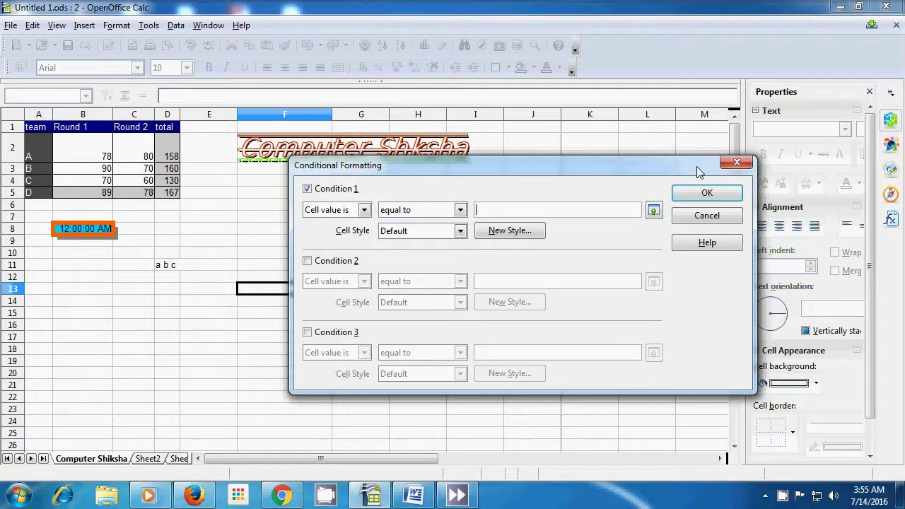
click(733, 164)
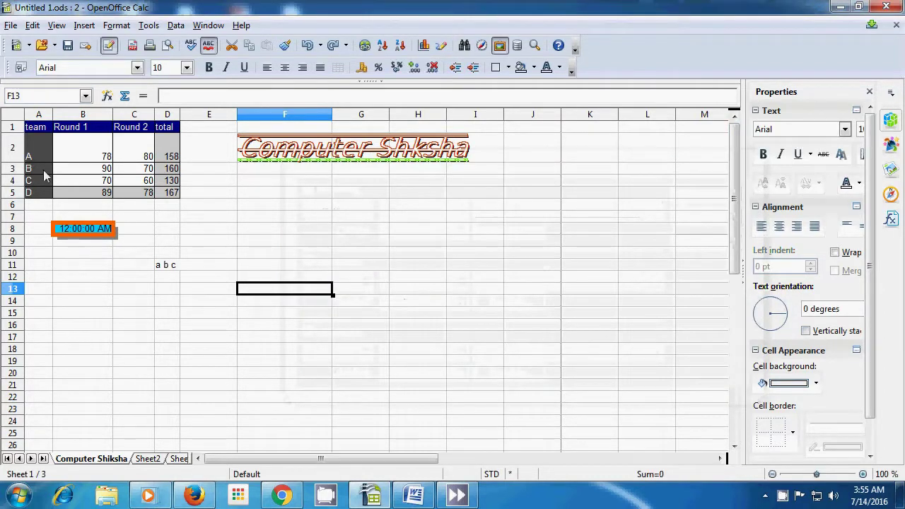
Step: Open conditional formatting for team A's row A2:D2 and set Condition 1 to cell value greater than 150
drag(41, 155, 167, 150)
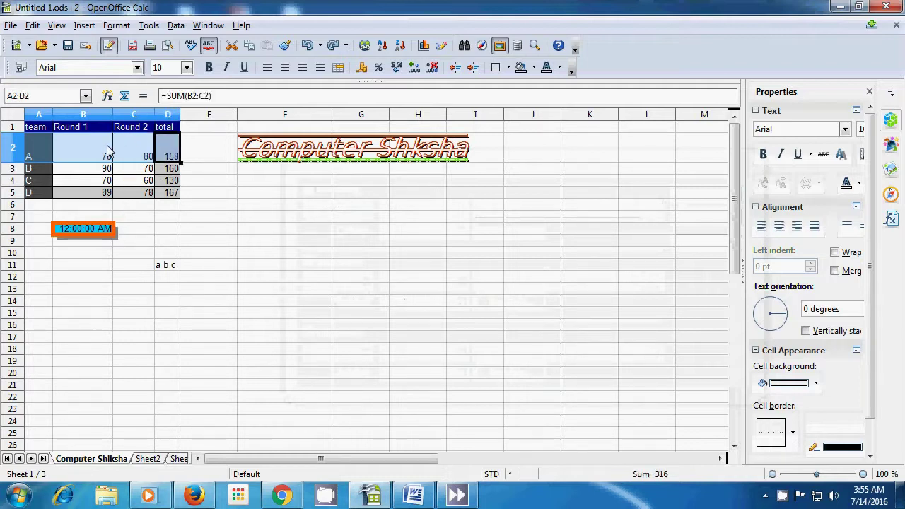
click(117, 26)
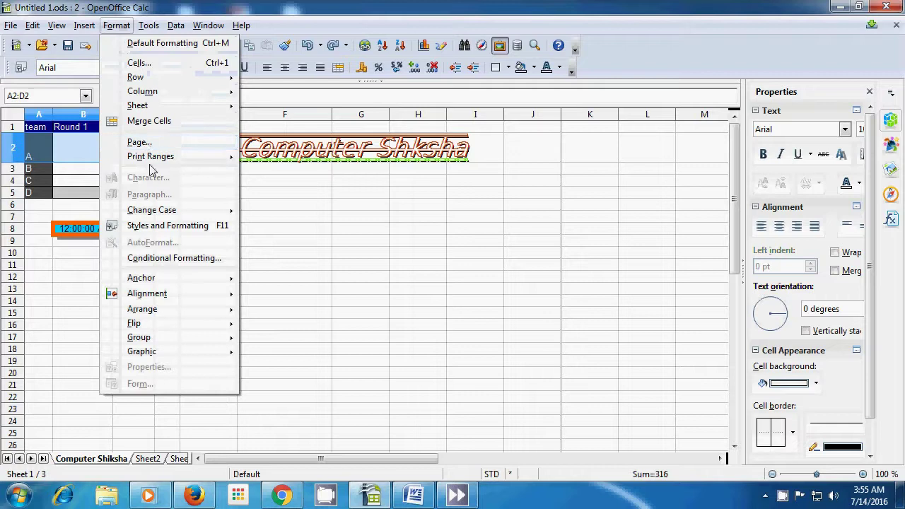
click(165, 258)
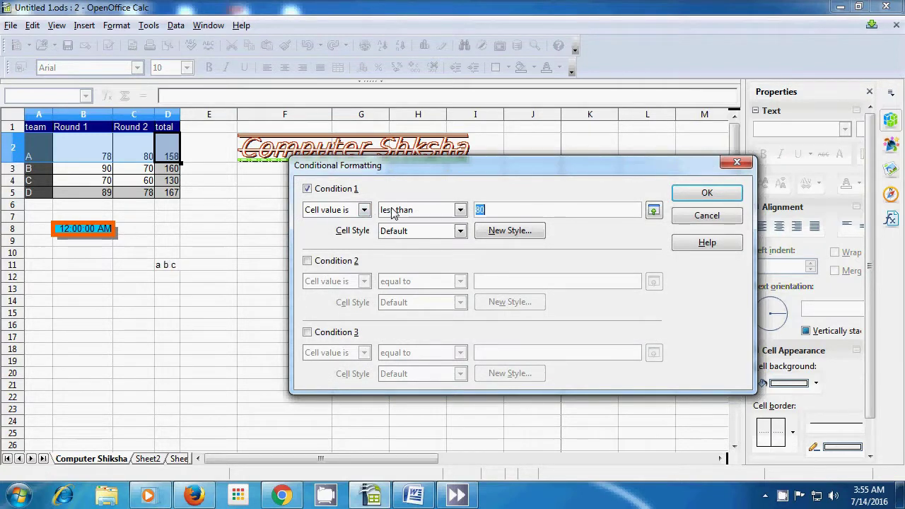
click(459, 210)
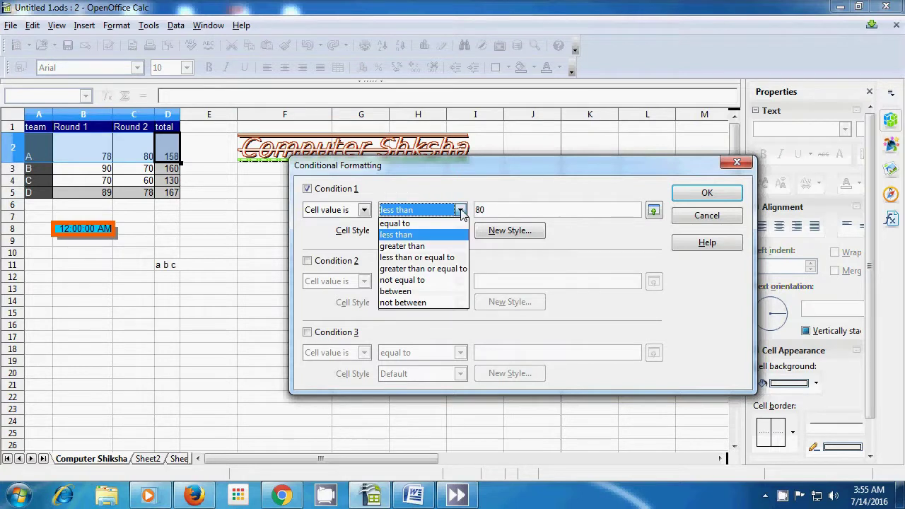
click(437, 247)
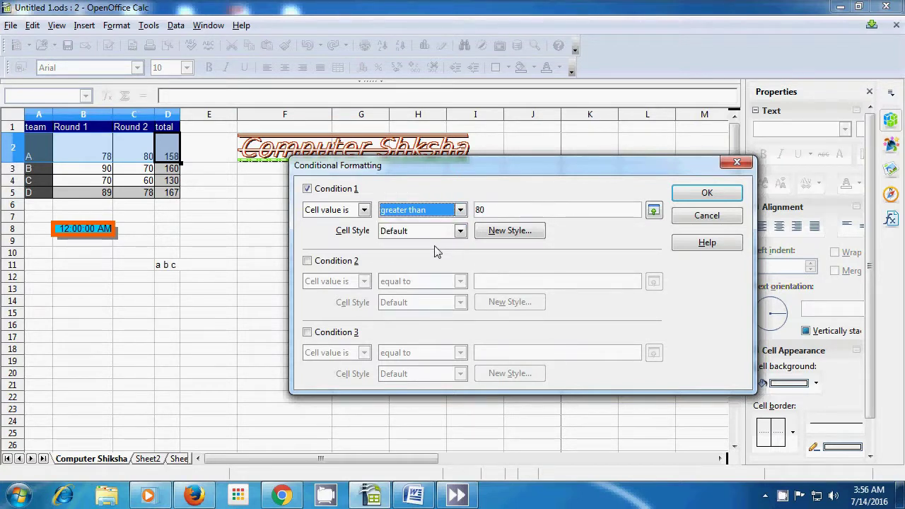
double_click(495, 210)
key(BackSpace)
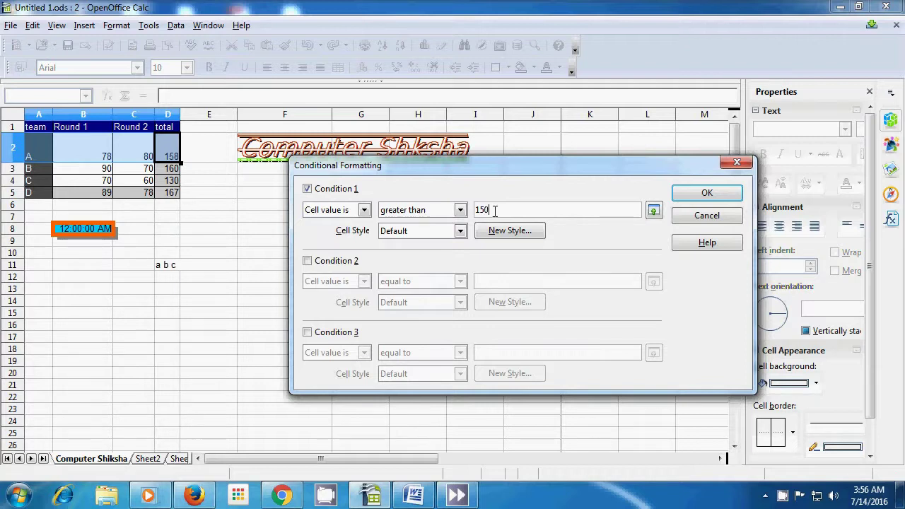
Step: Select the Result2 style for Condition 1, but start a new cell style instead and set its font colour to Red
click(460, 233)
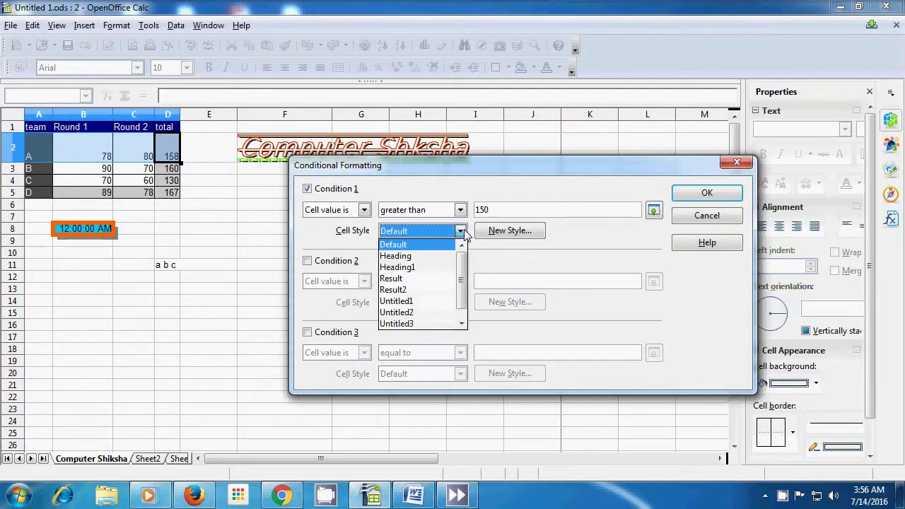
click(446, 295)
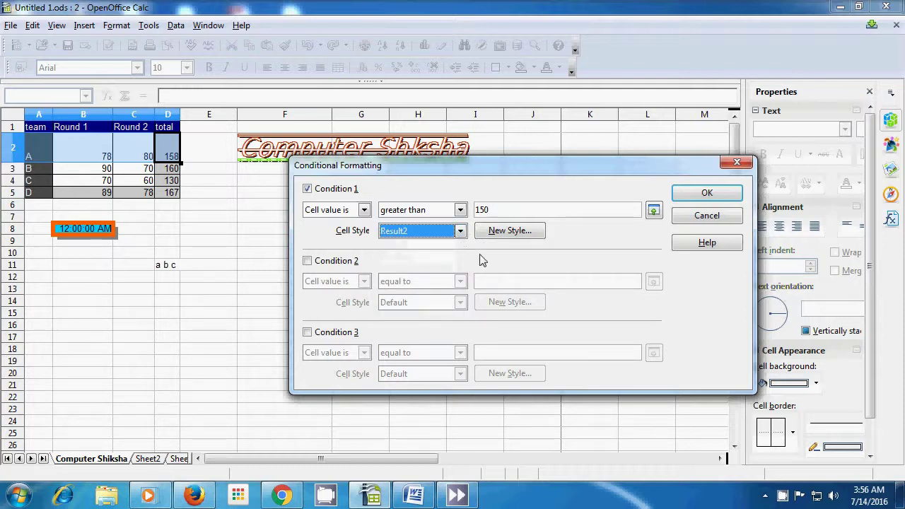
click(502, 234)
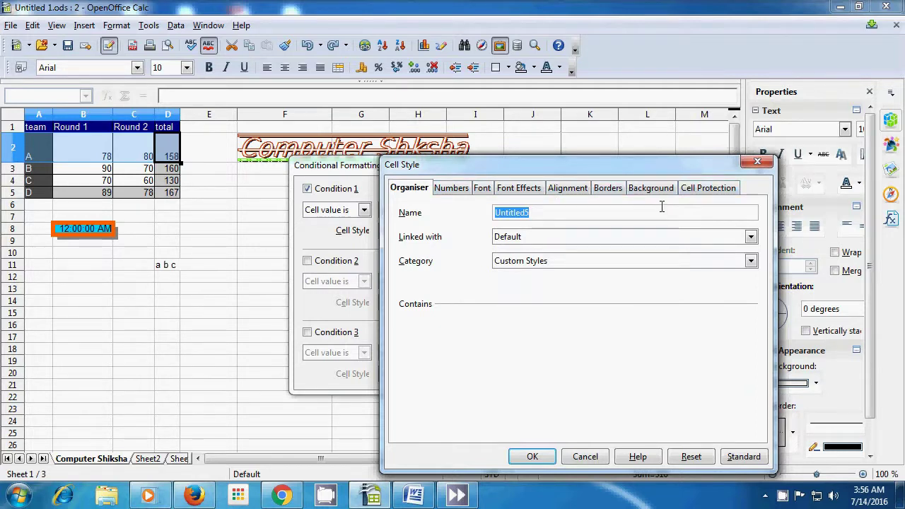
click(519, 189)
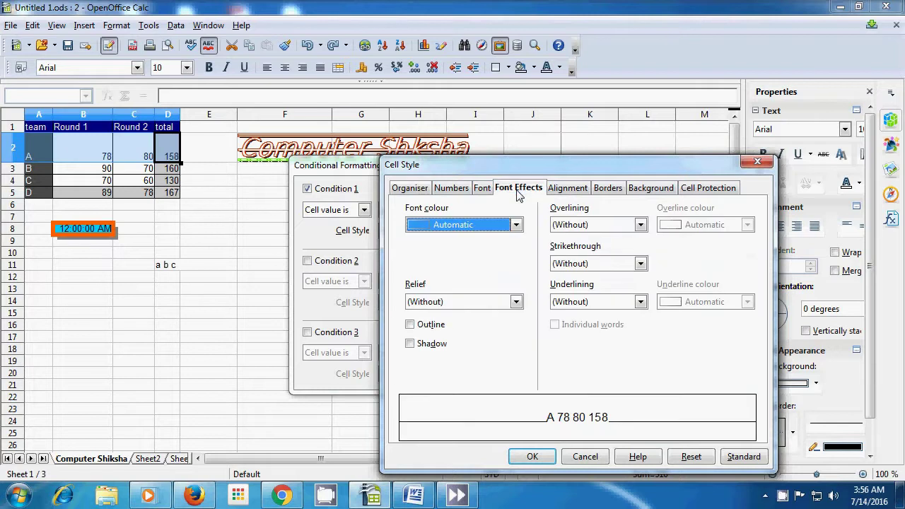
click(516, 226)
scroll(475, 271, down, 4)
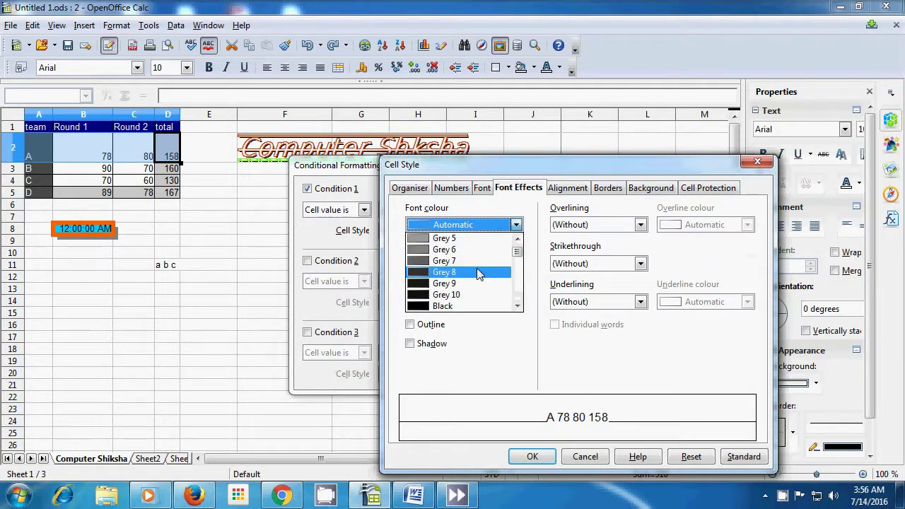
click(438, 275)
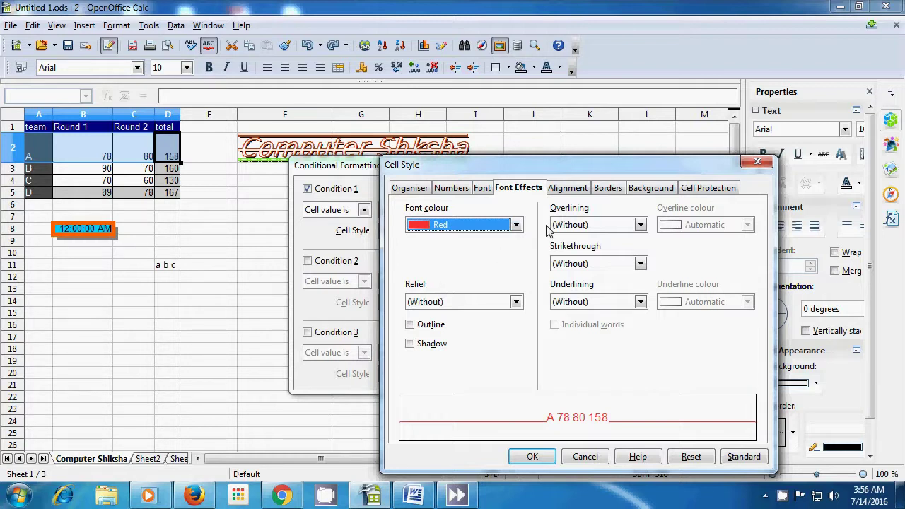
Step: Give the new cell style an Orange border on all four sides and apply the conditional formatting to team A's row
click(606, 191)
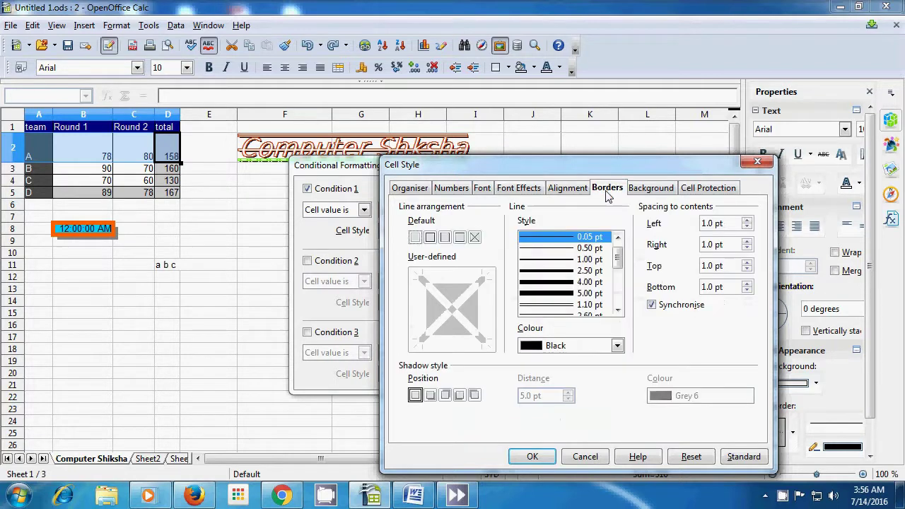
click(431, 238)
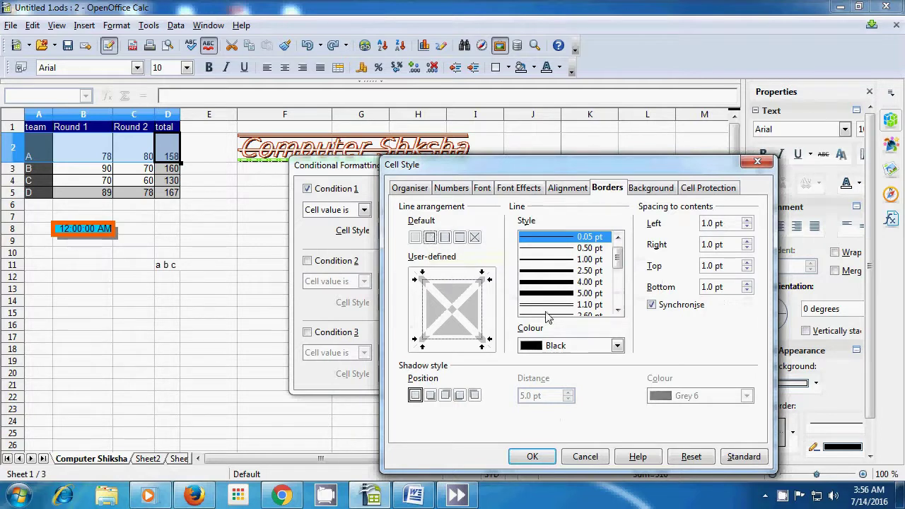
click(617, 346)
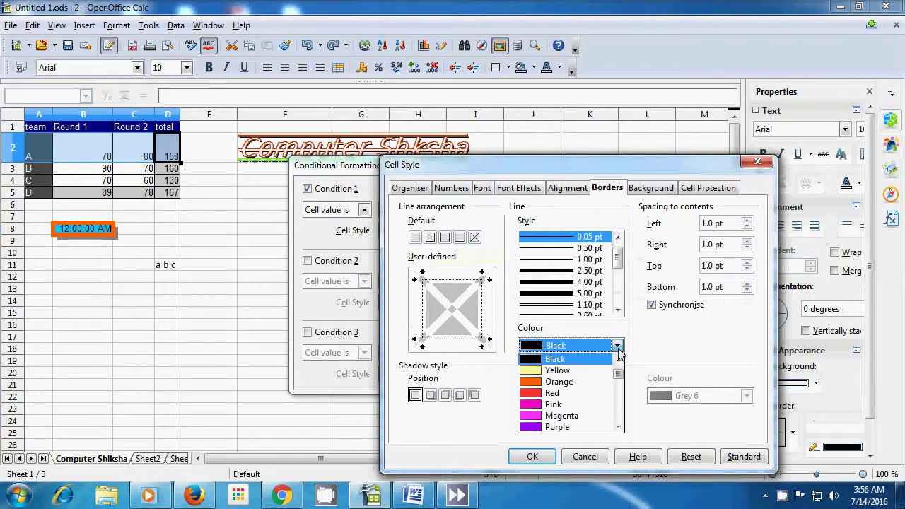
click(570, 390)
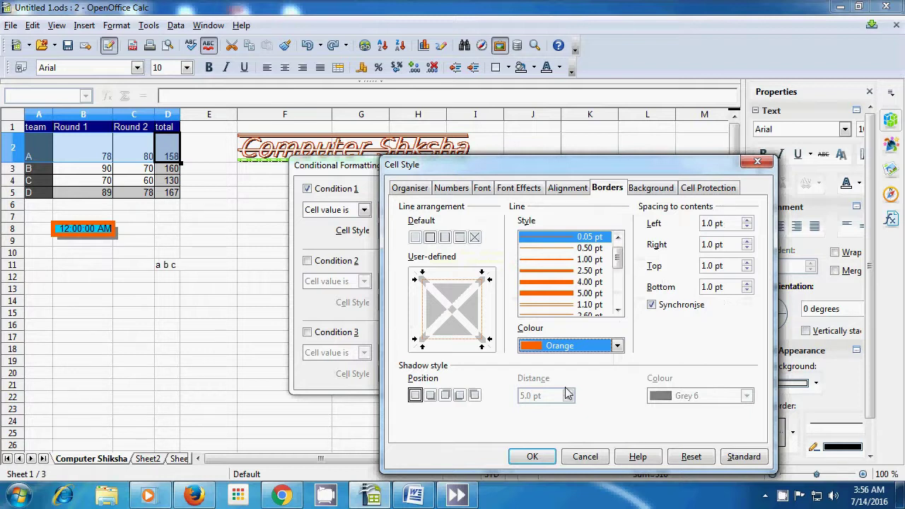
click(532, 458)
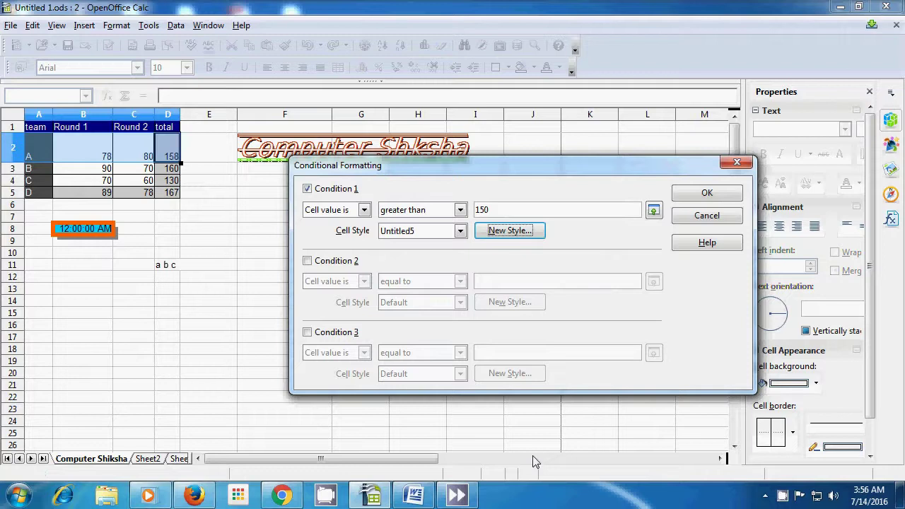
click(704, 195)
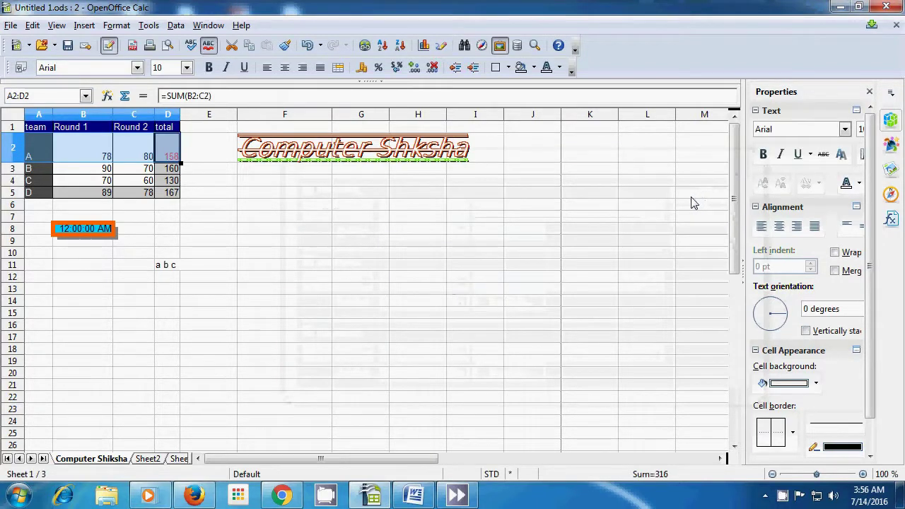
click(598, 242)
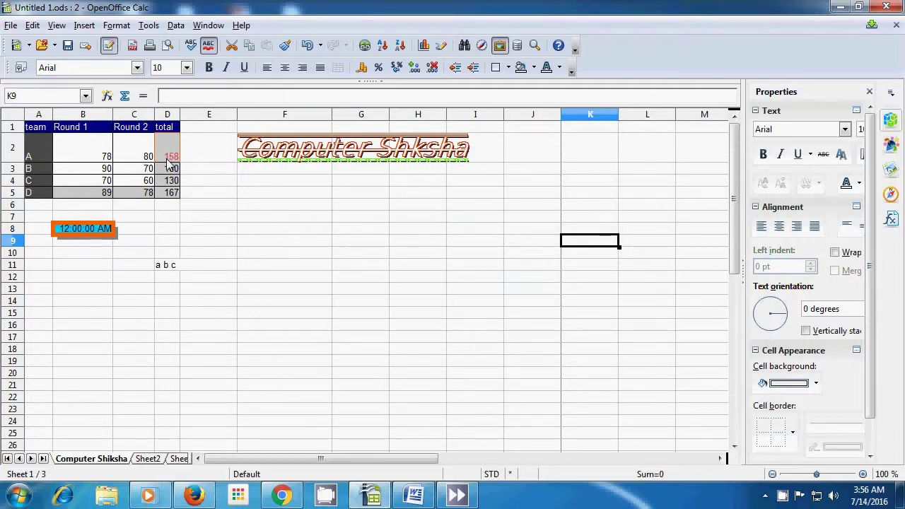
Step: Open conditional formatting for team B's row A3:D3 and set Condition 1 to cell value less than 90
drag(32, 173, 170, 173)
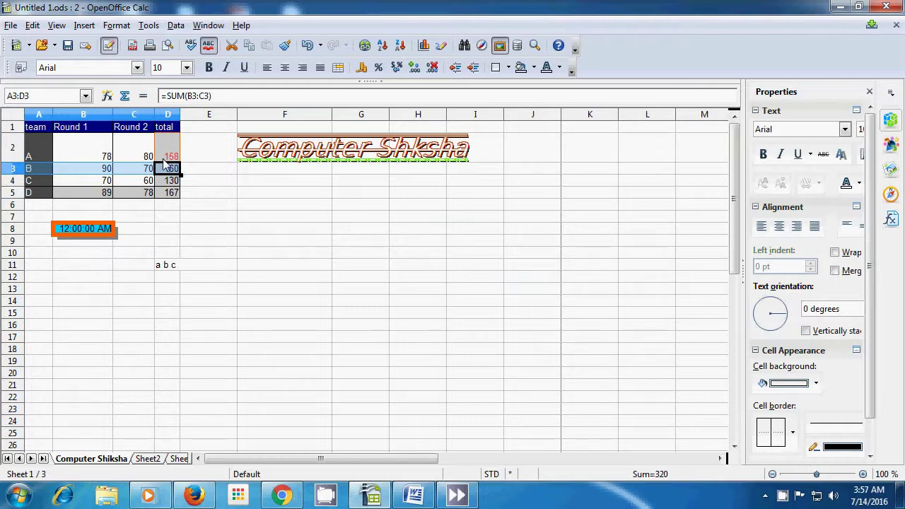
click(117, 26)
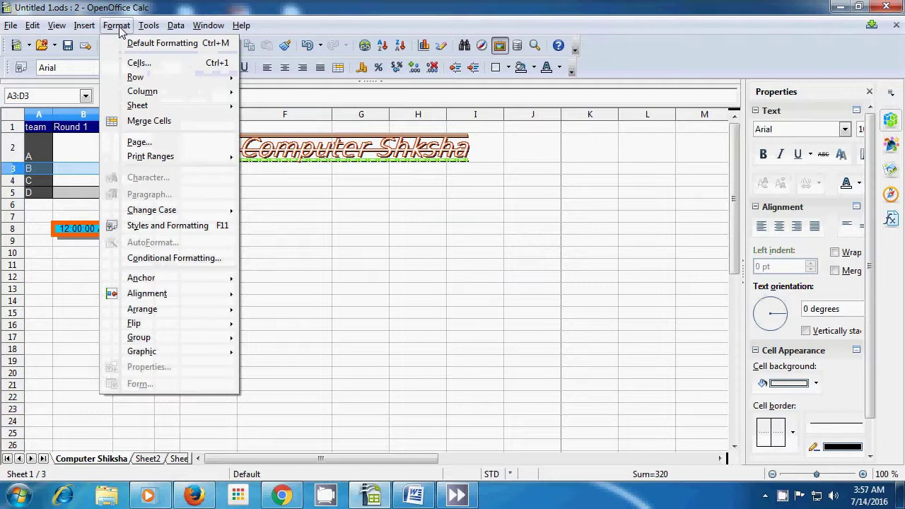
click(151, 259)
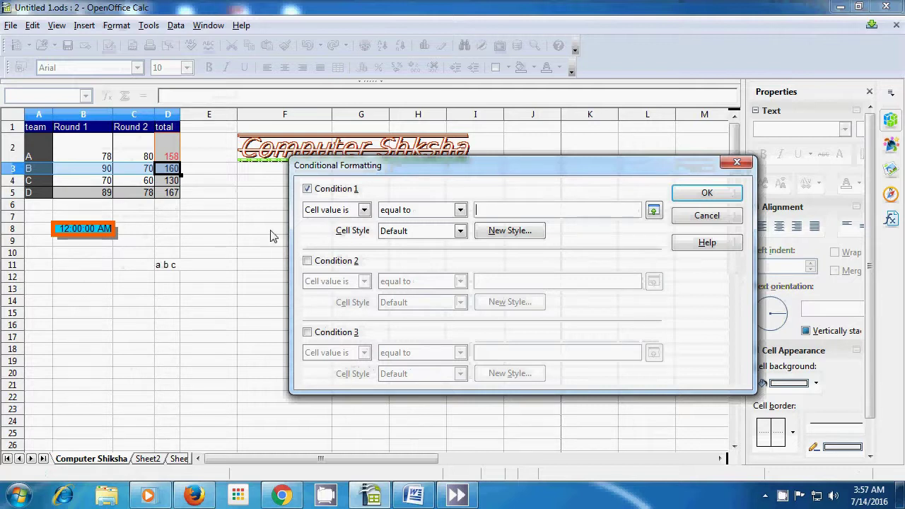
click(460, 210)
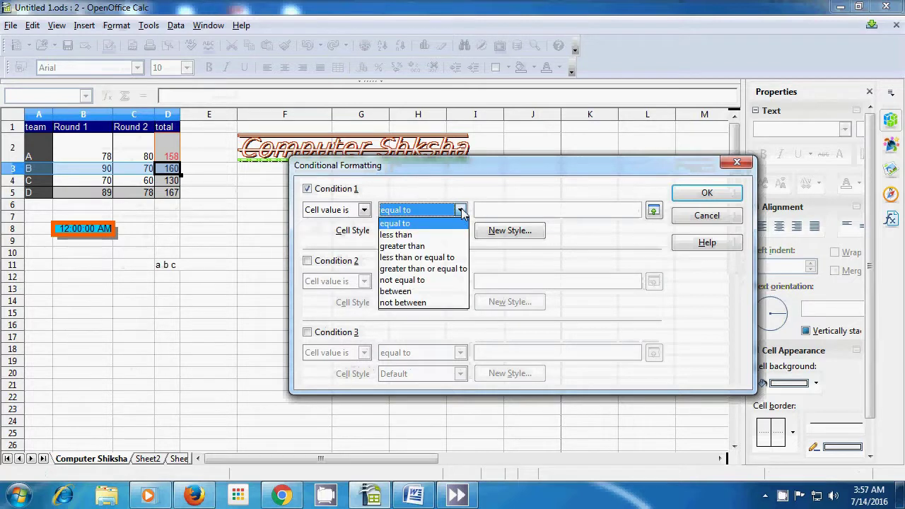
click(450, 237)
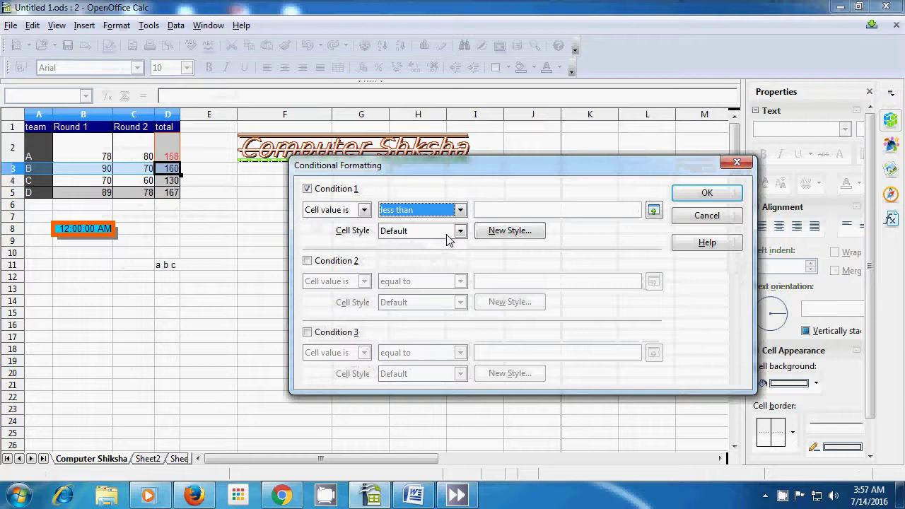
click(507, 209)
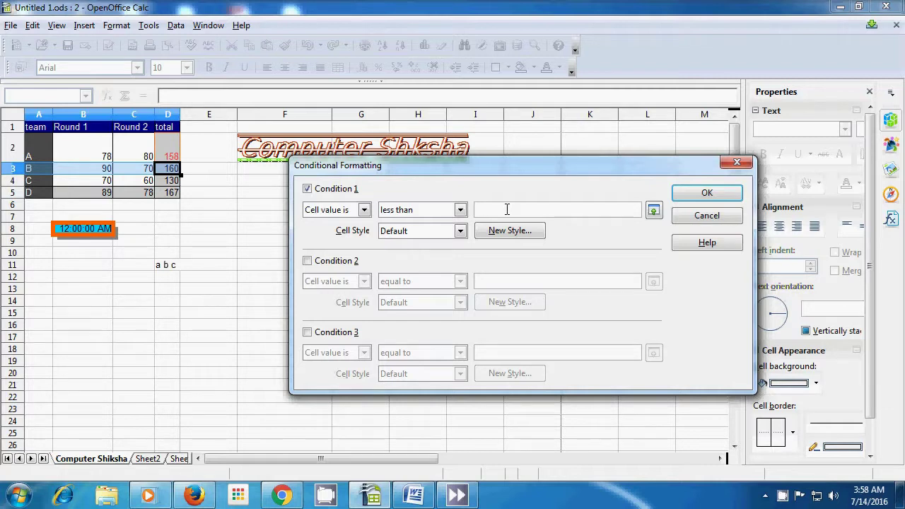
text(90)
Step: Start a new cell style for Condition 1 and set its font colour to Blue
click(510, 231)
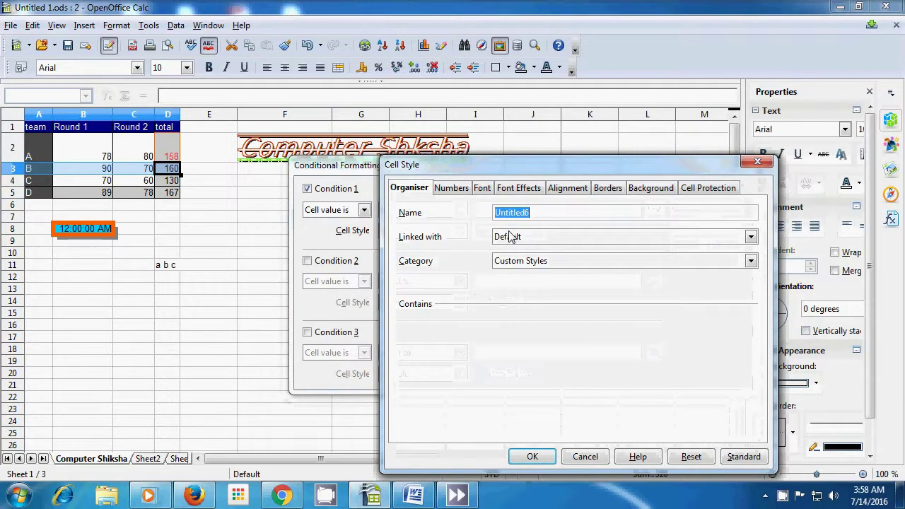
click(513, 194)
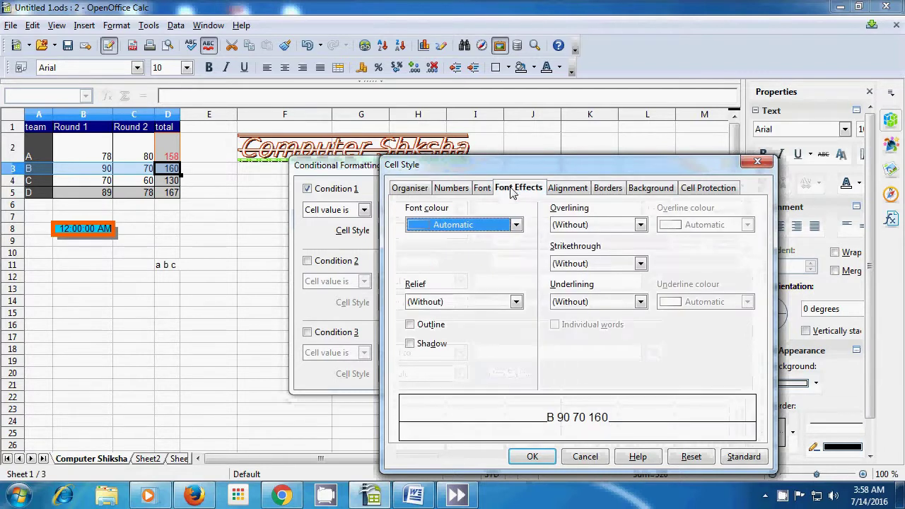
click(516, 225)
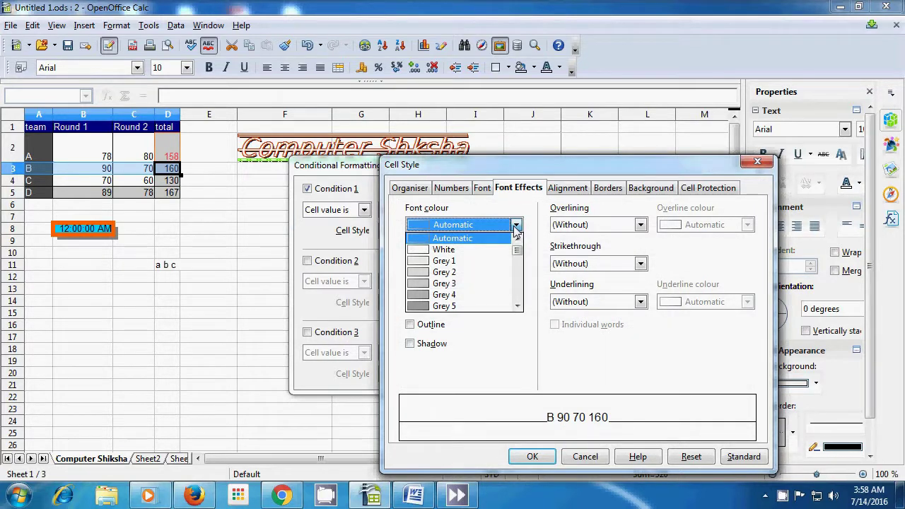
scroll(514, 269, down, 6)
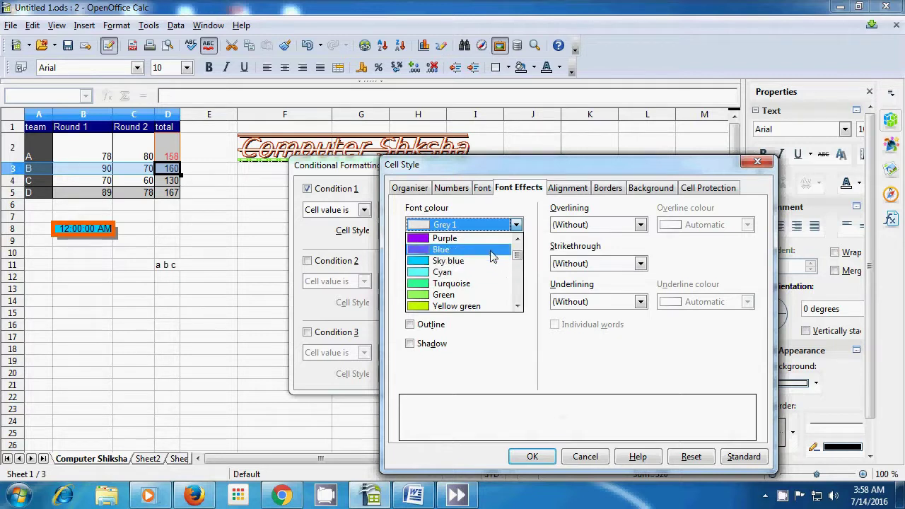
click(498, 249)
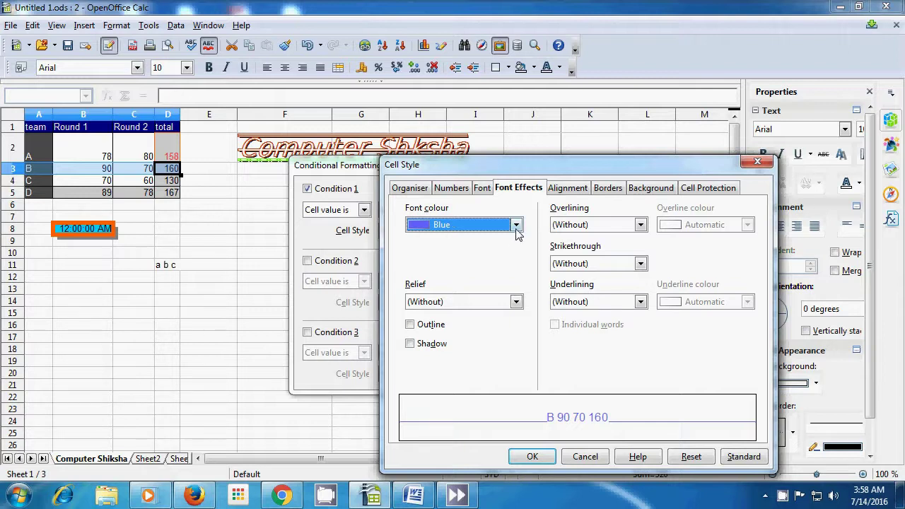
Step: Set the new cell style's typeface to Bold at size 14 and apply the conditional formatting to team B's row
click(481, 188)
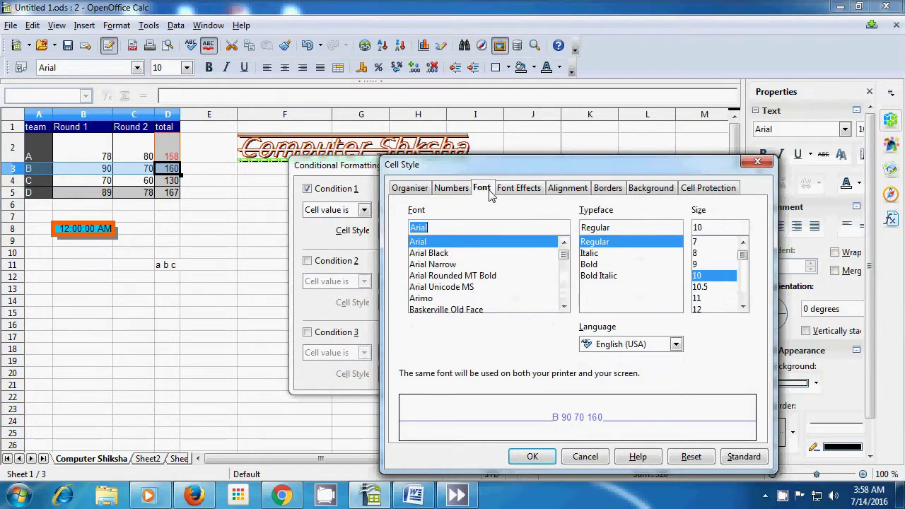
click(607, 265)
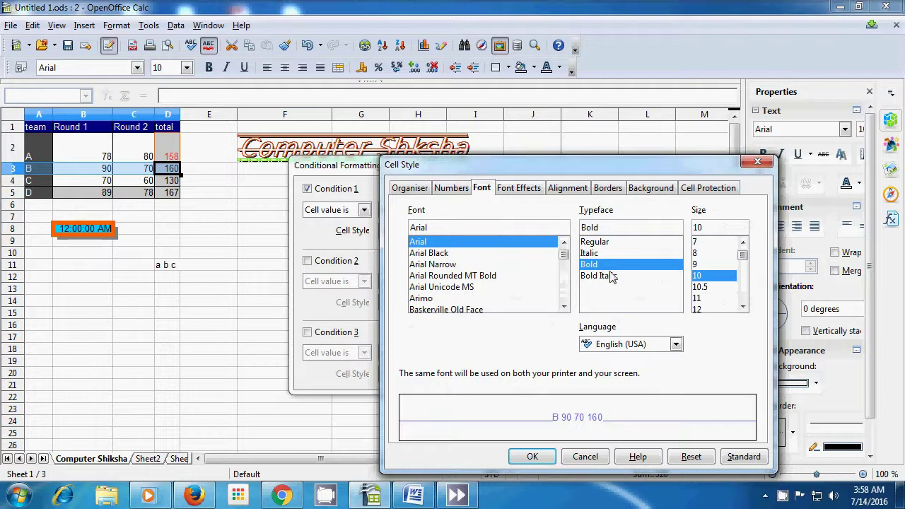
scroll(710, 298, down, 1)
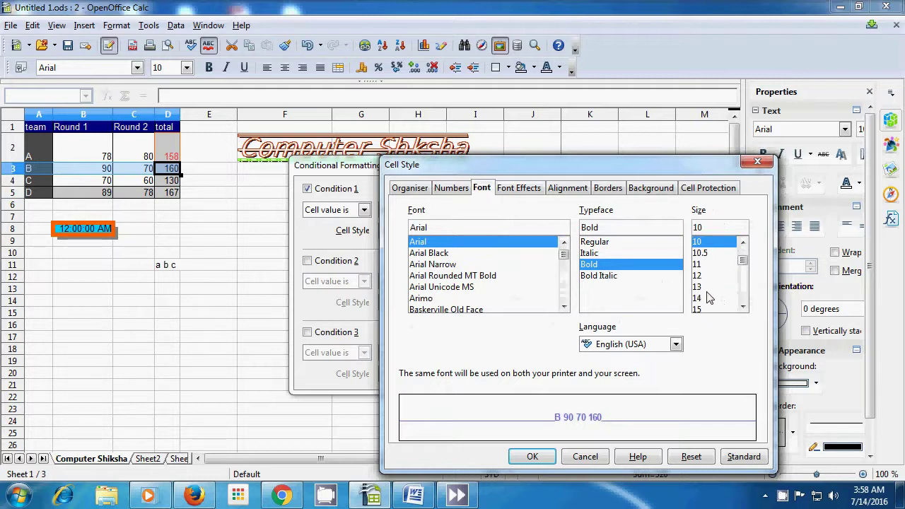
click(707, 299)
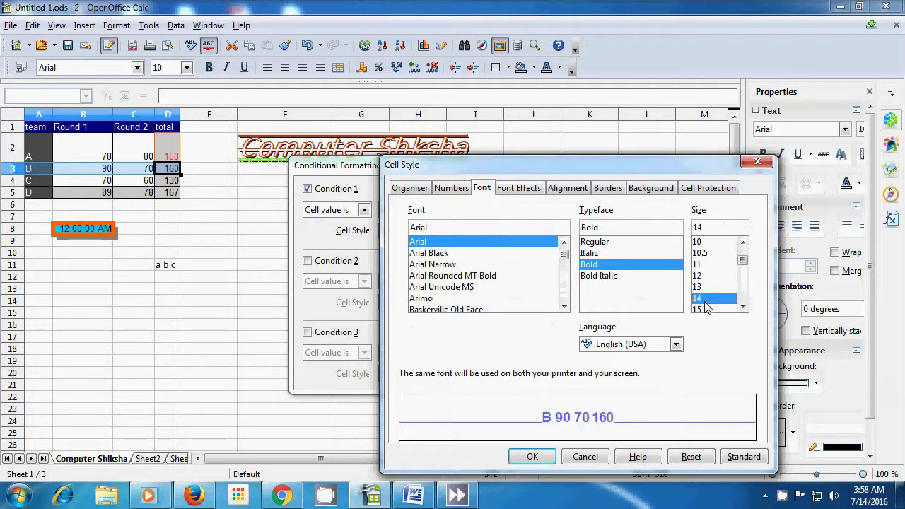
click(550, 457)
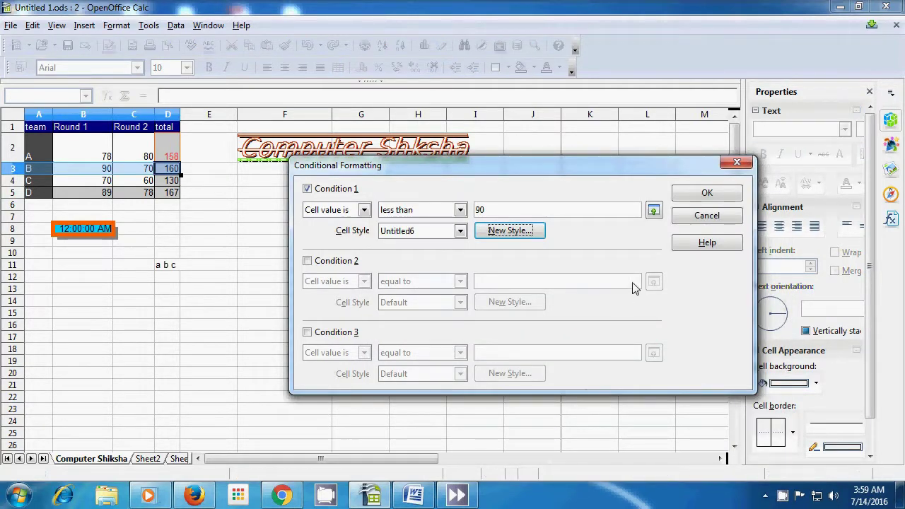
click(698, 202)
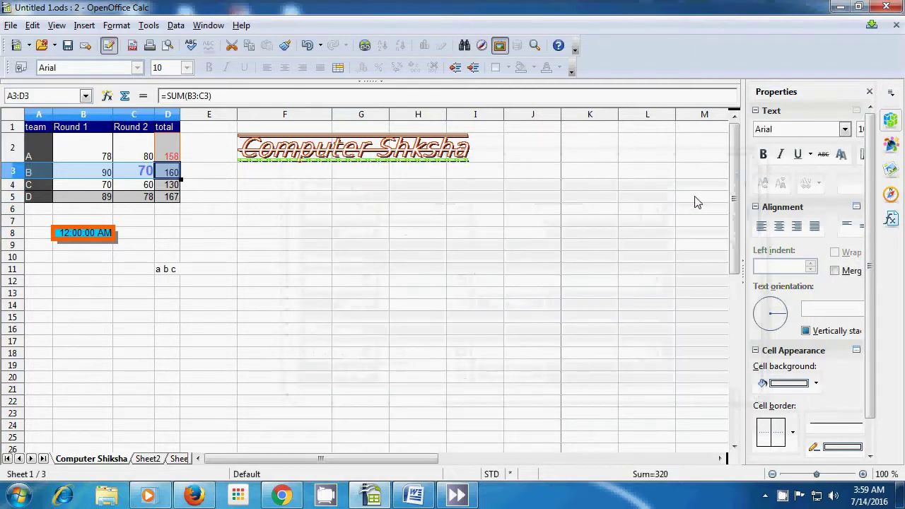
click(697, 201)
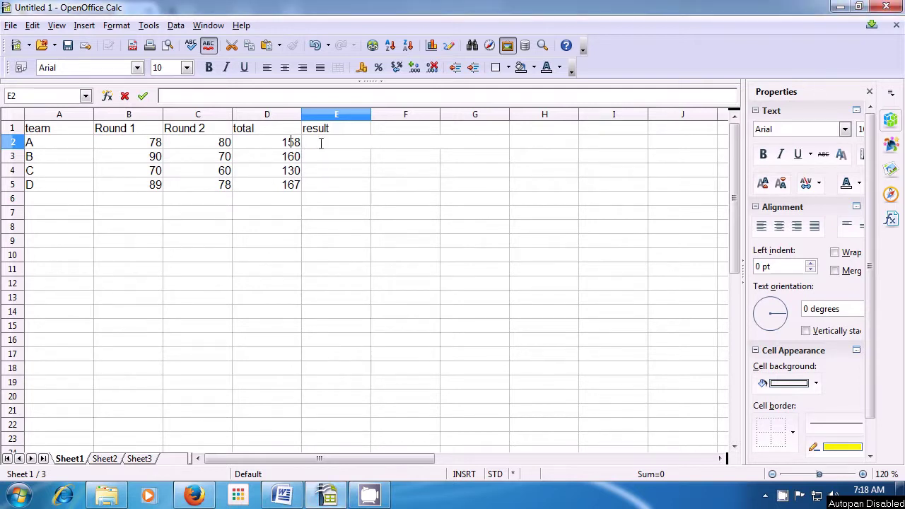
Step: Enter the formula =IF(D2>160;"select";"reject") in team A's result cell E2 of the unformatted score table
text(=if)
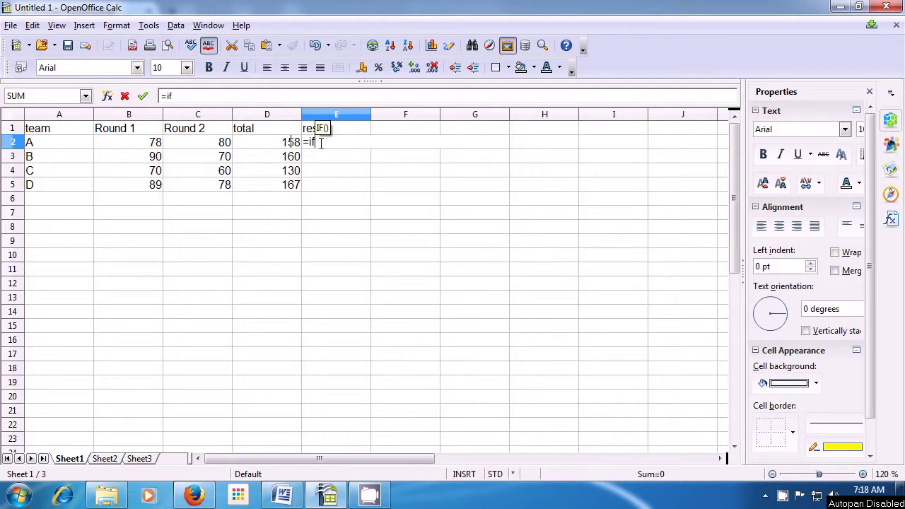
text(()
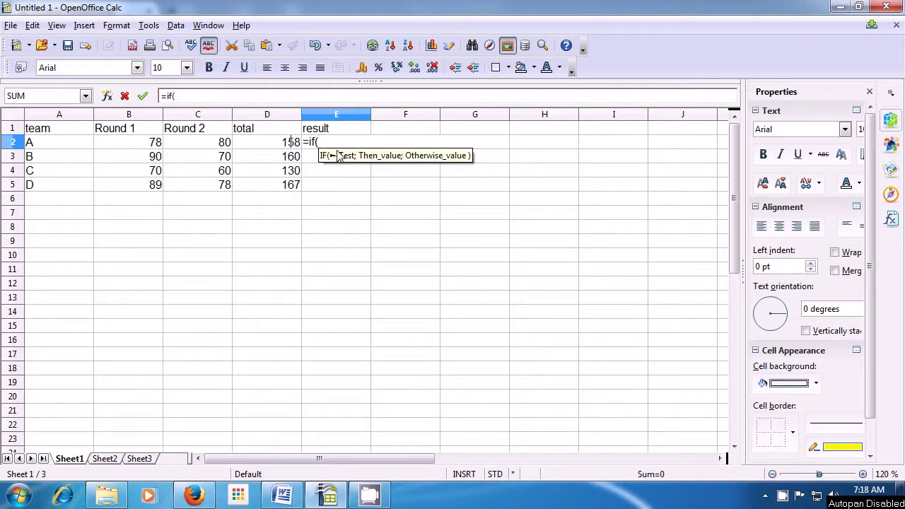
click(292, 145)
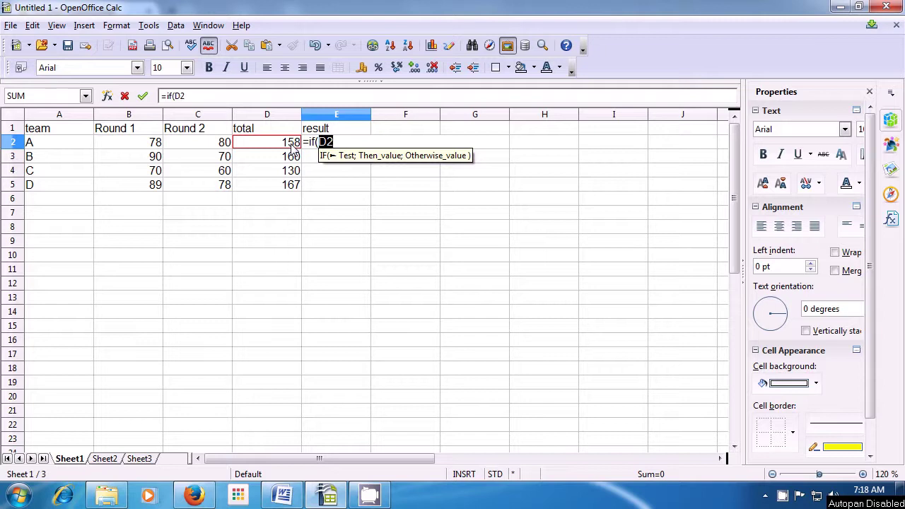
text(>)
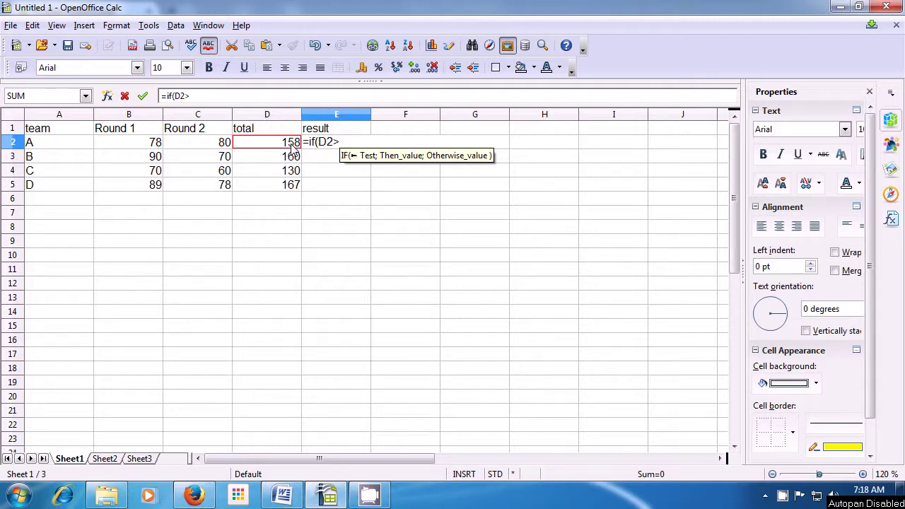
text(160)
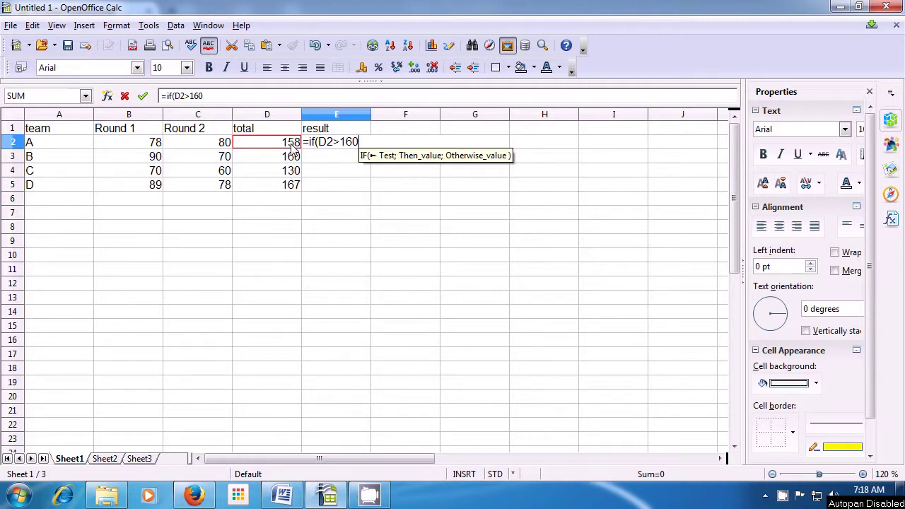
text(;)
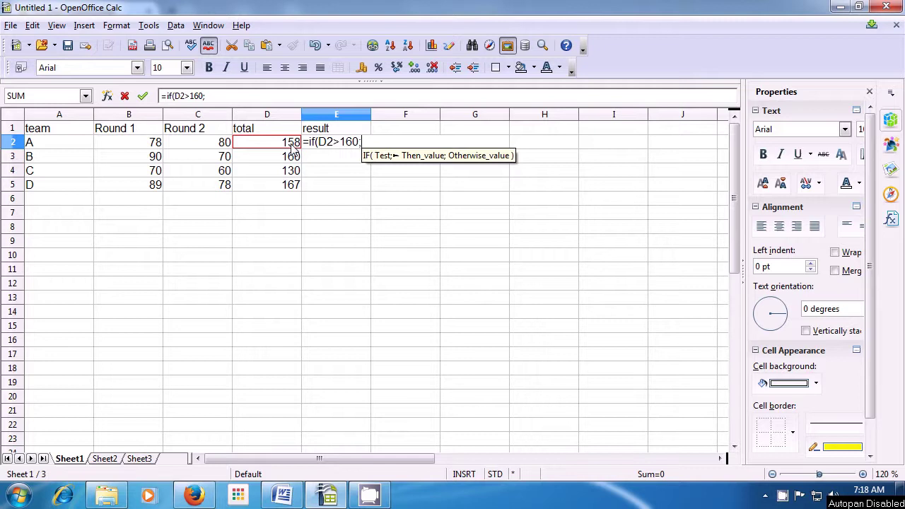
text(")
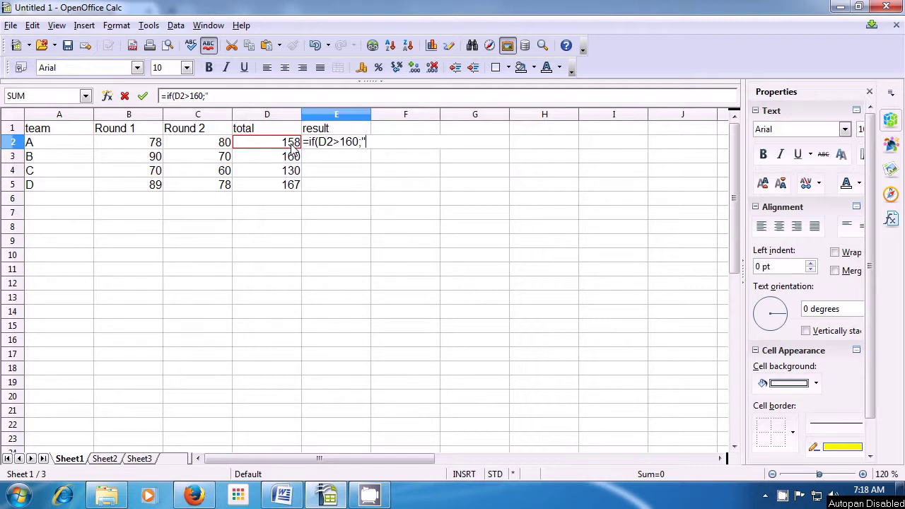
text(select")
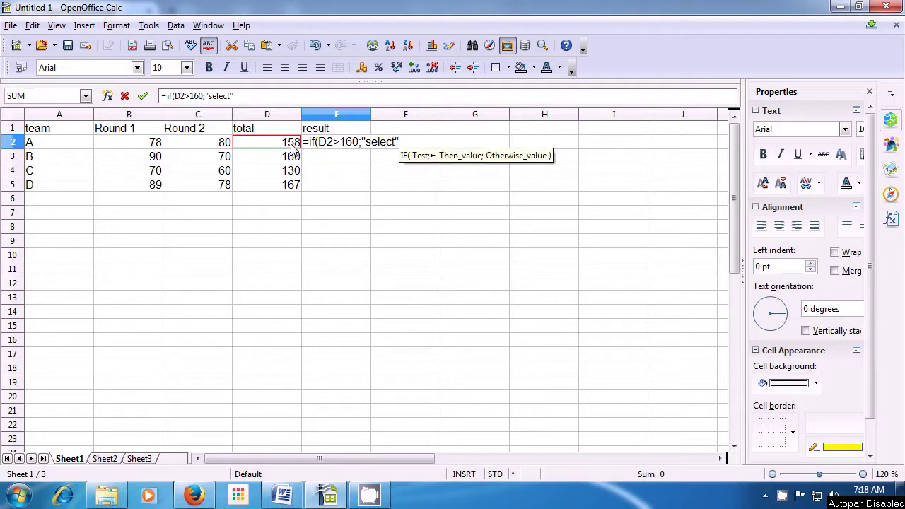
text(;)
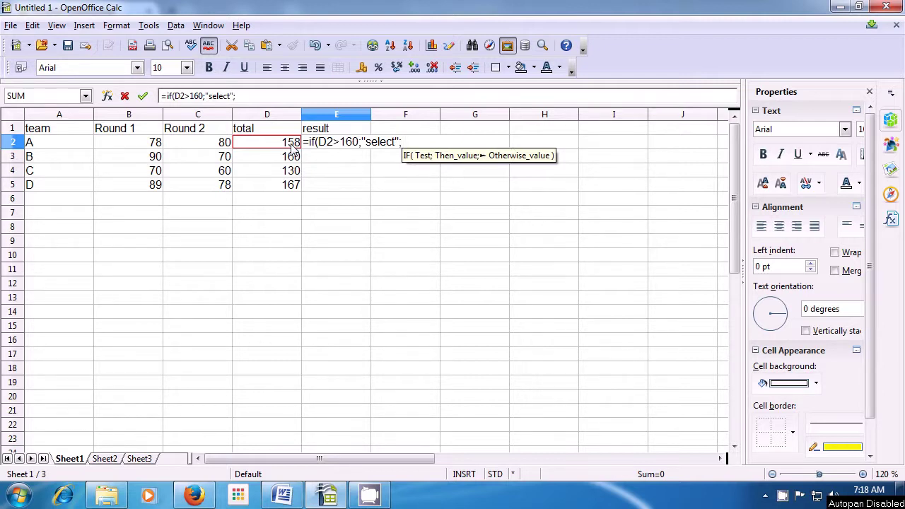
text("reject)
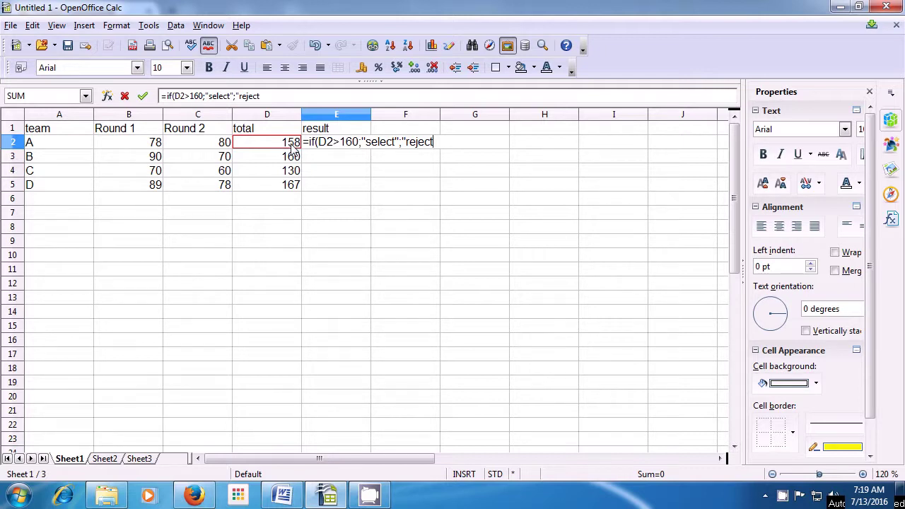
text(")
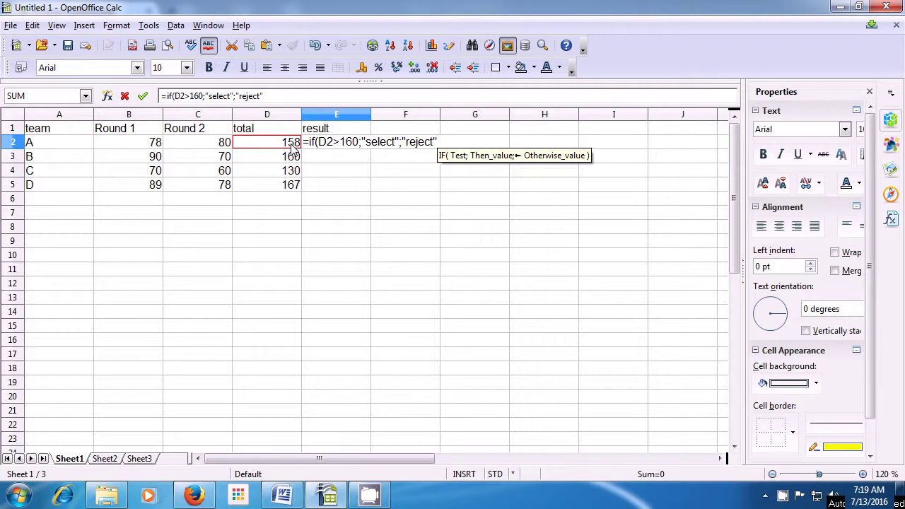
text())
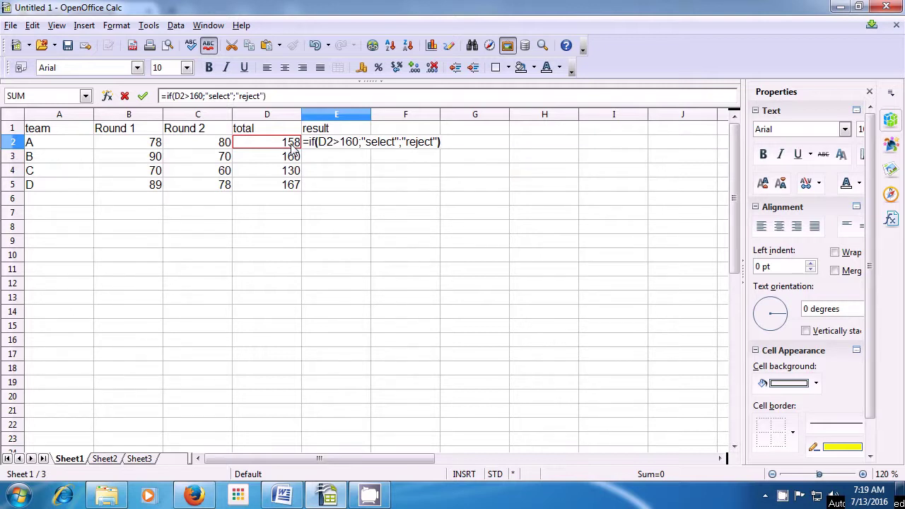
key(Return)
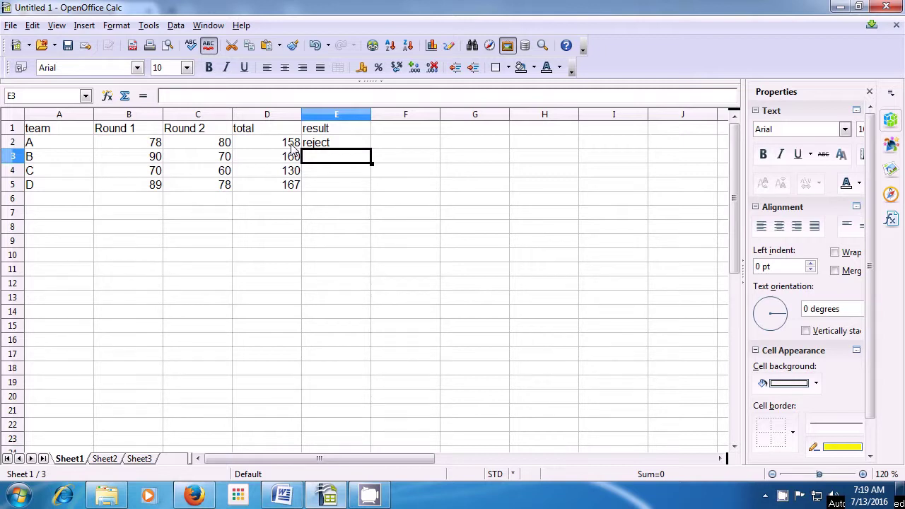
Step: Review the IF formula in E2 without changing it and fill it down through E5 for the other teams
click(312, 144)
double_click(311, 144)
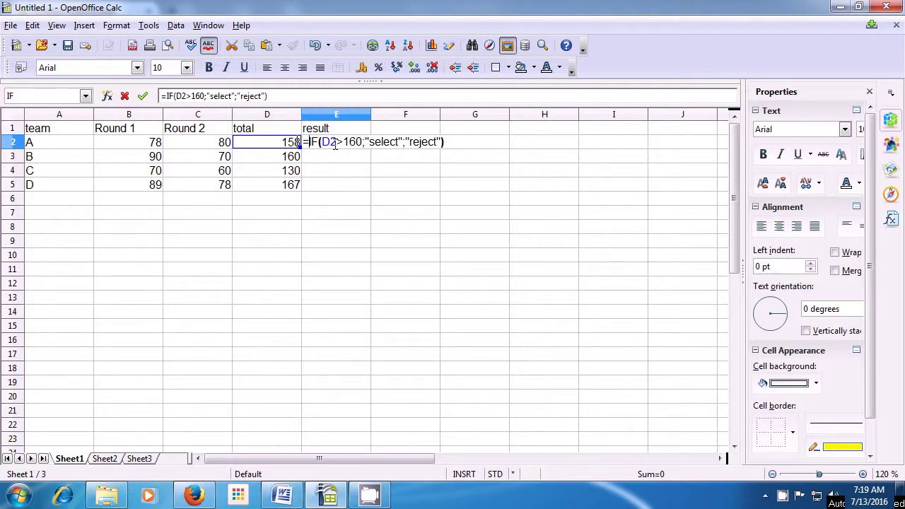
key(Return)
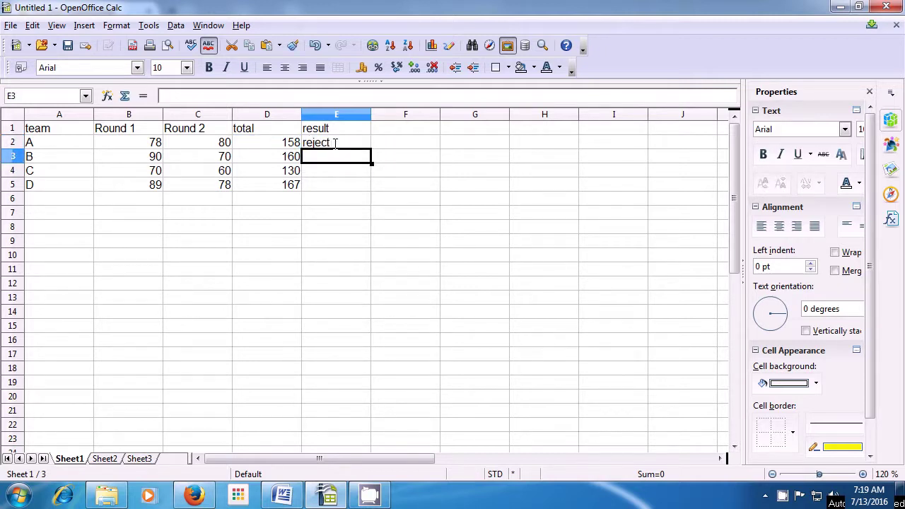
click(335, 144)
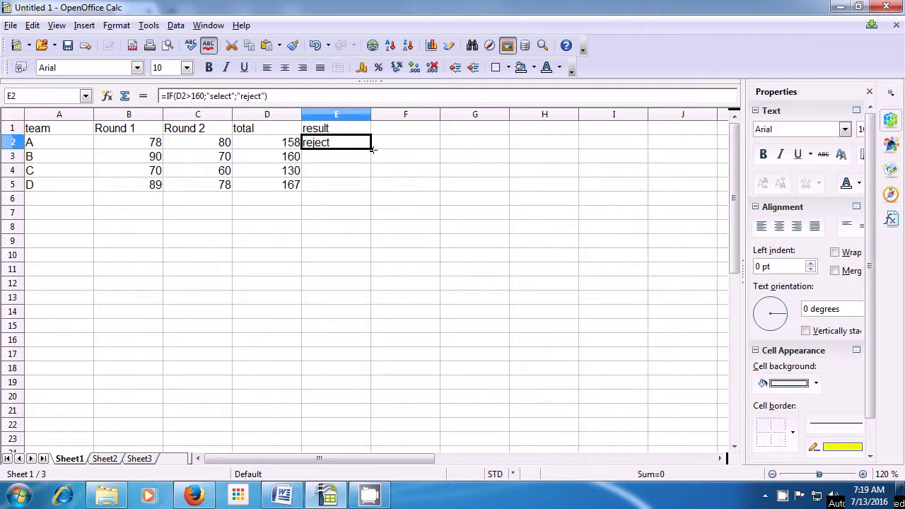
drag(372, 157, 372, 189)
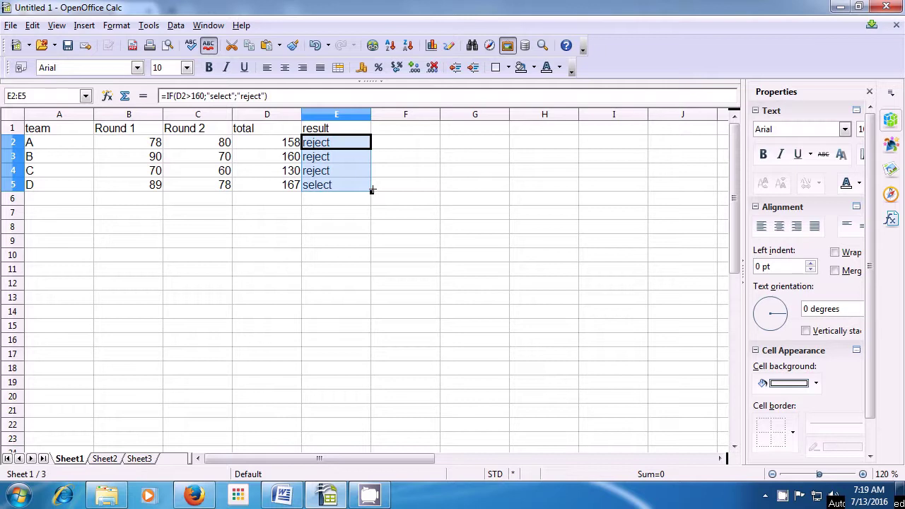
click(391, 190)
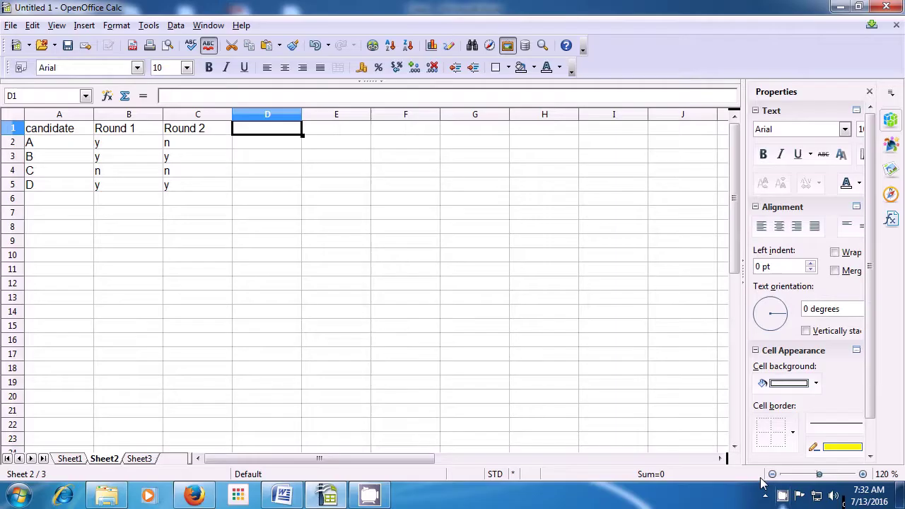
Step: Enter the column heading "and" in cell D1 of the candidate table on Sheet2
double_click(257, 133)
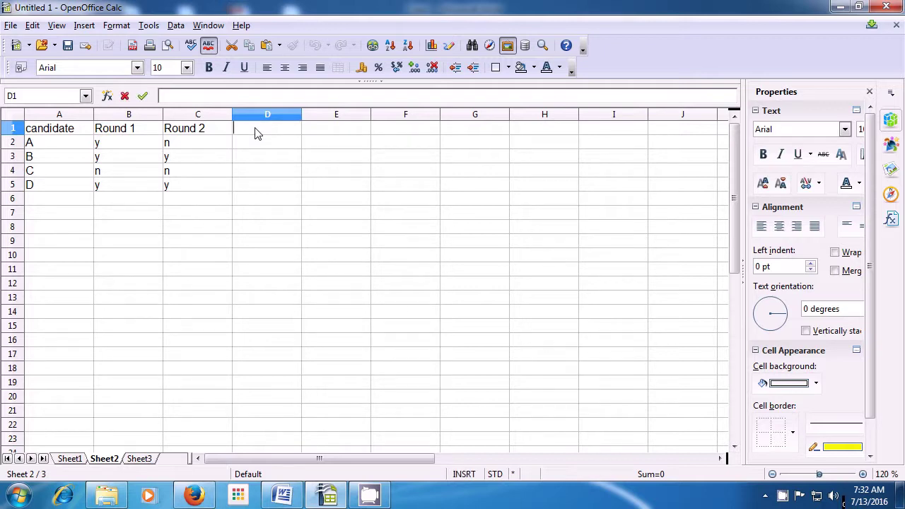
text(and)
key(Return)
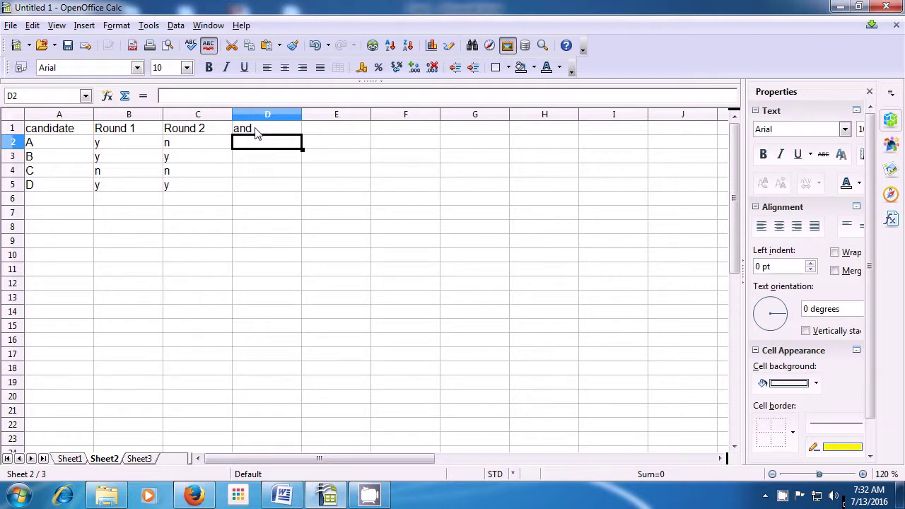
Step: Enter the formula =and(B2="y";C2="y") in candidate A's cell D2 and review it without changing it
text(=)
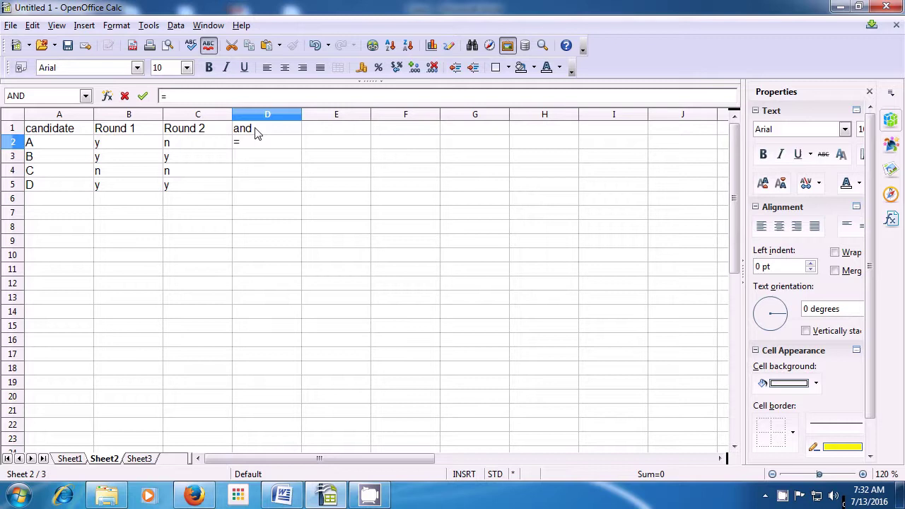
text(and)
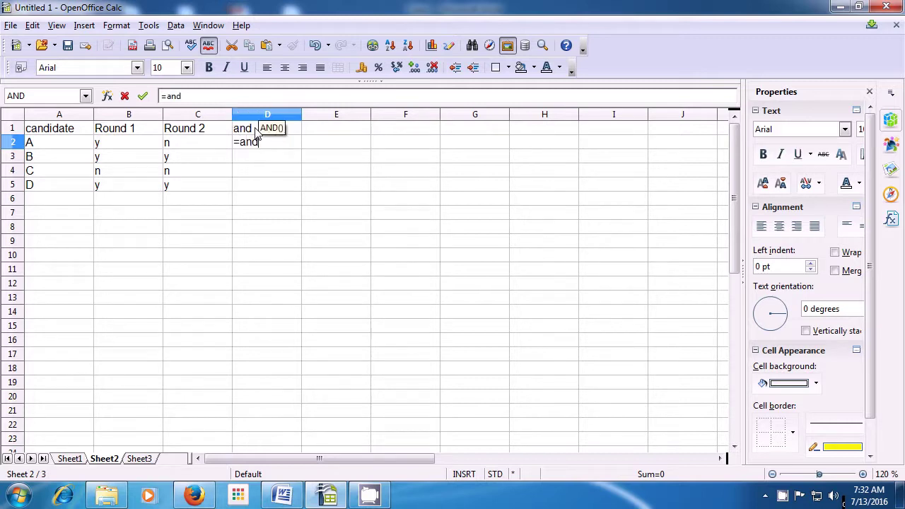
text(()
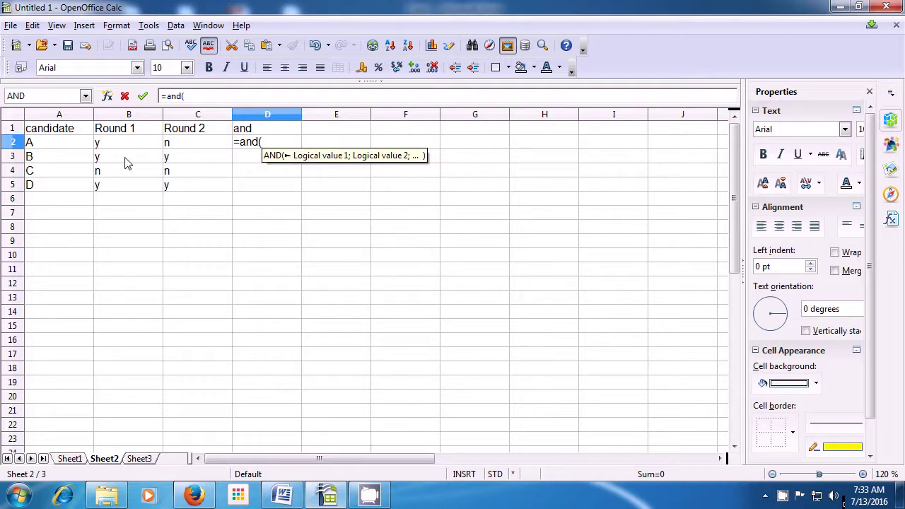
click(101, 147)
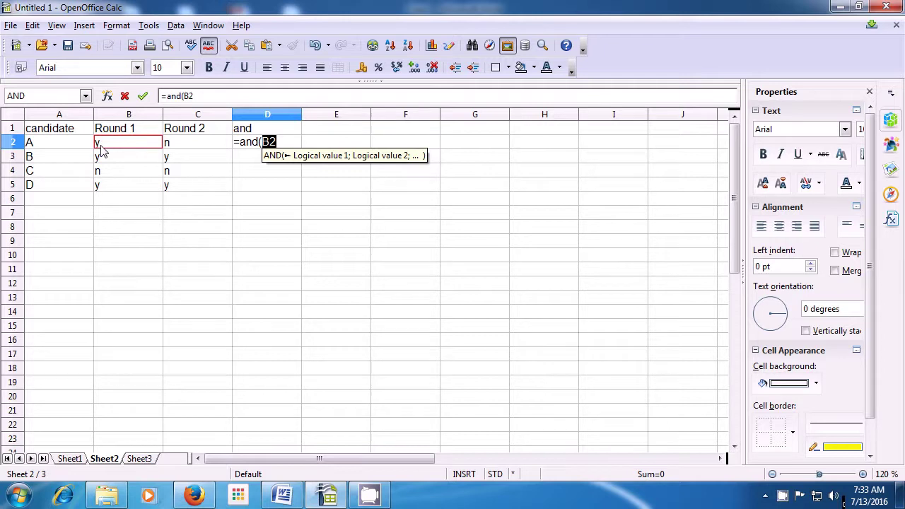
text(=)
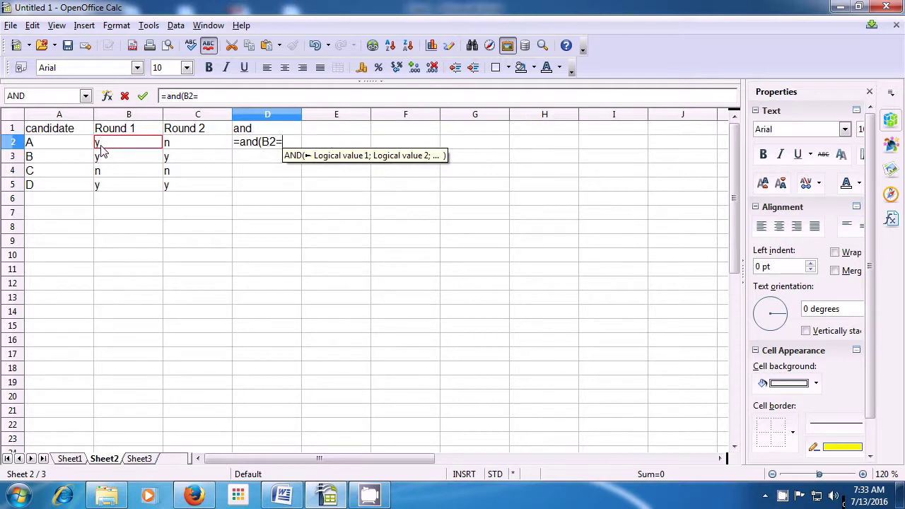
text("y)
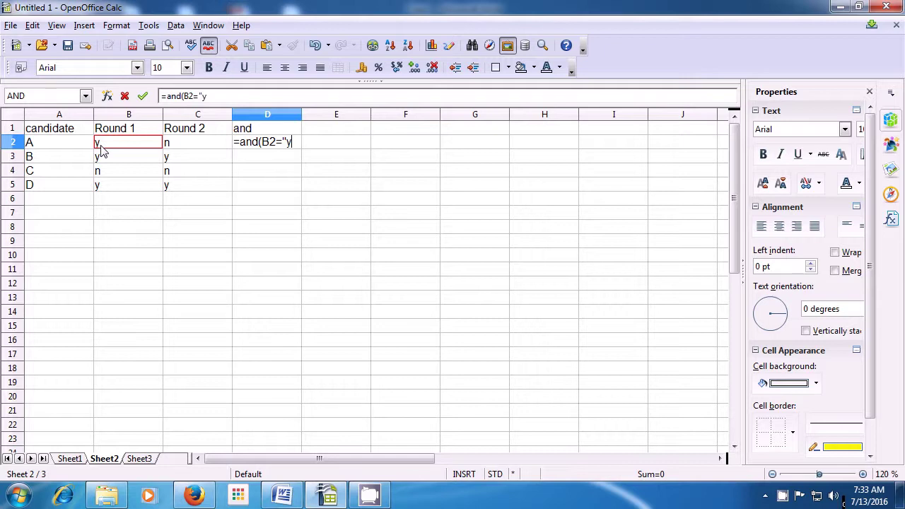
text(")
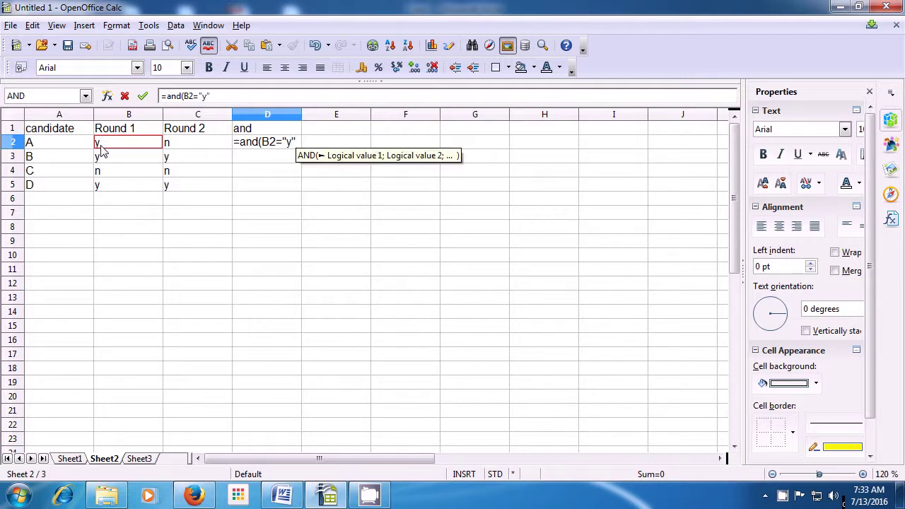
text(;)
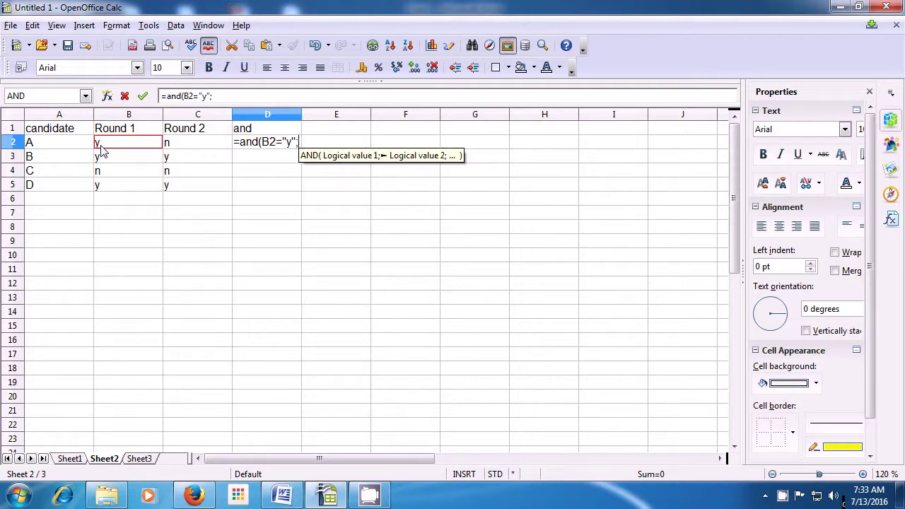
click(170, 145)
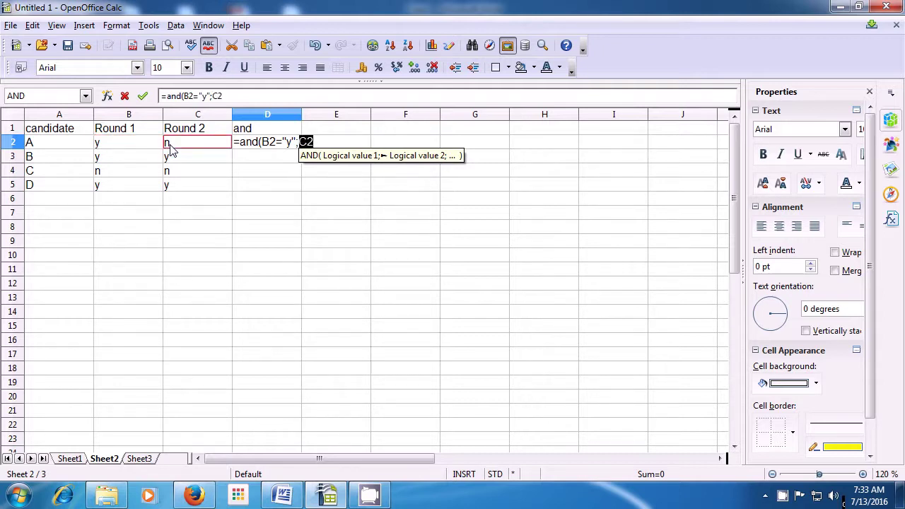
text(=)
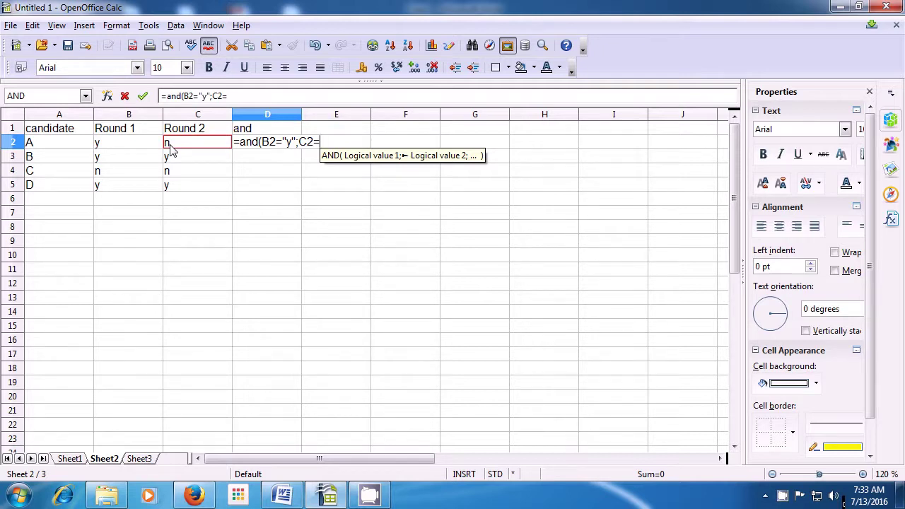
text("y)
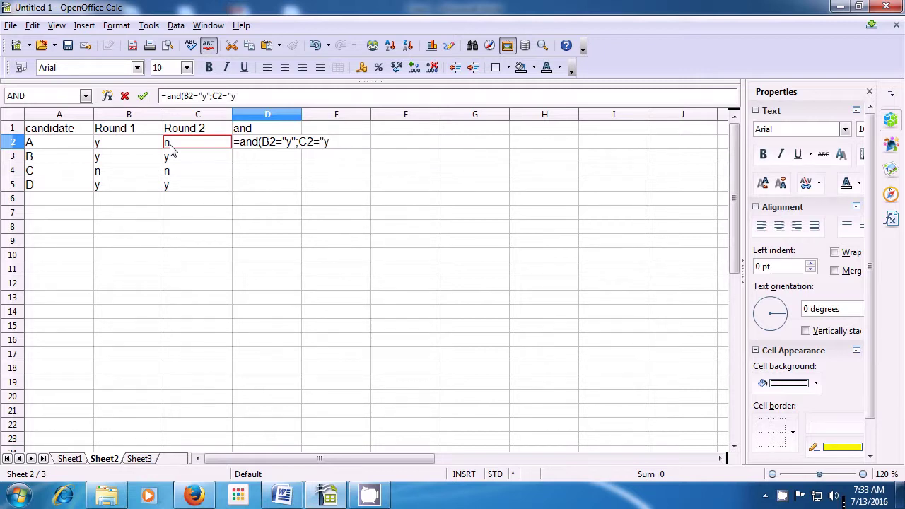
text(")
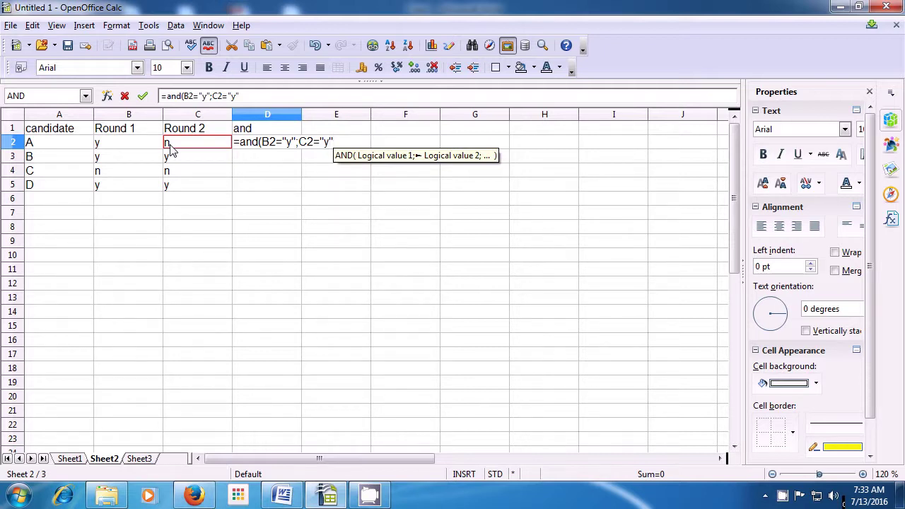
text())
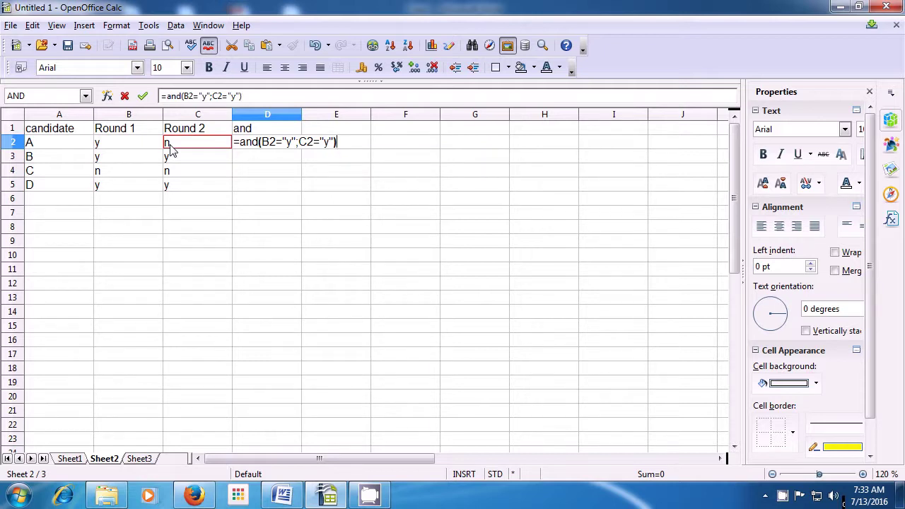
key(Return)
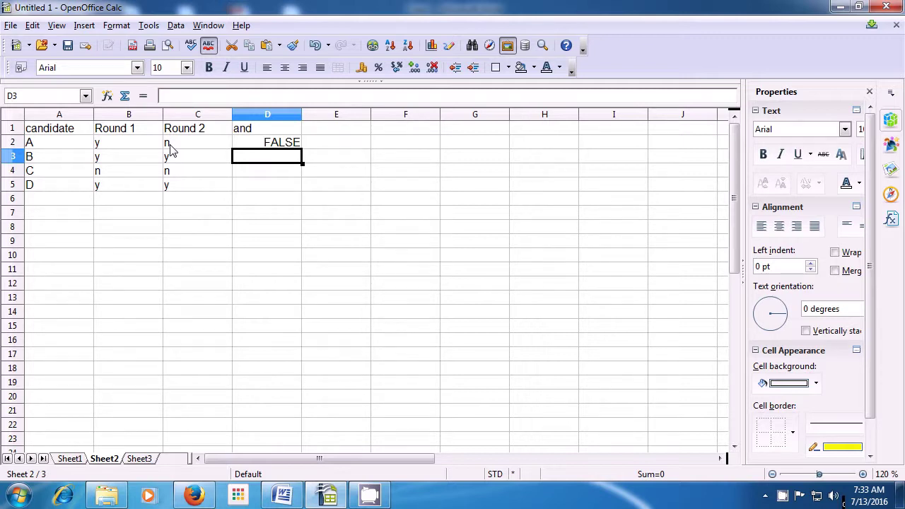
double_click(253, 140)
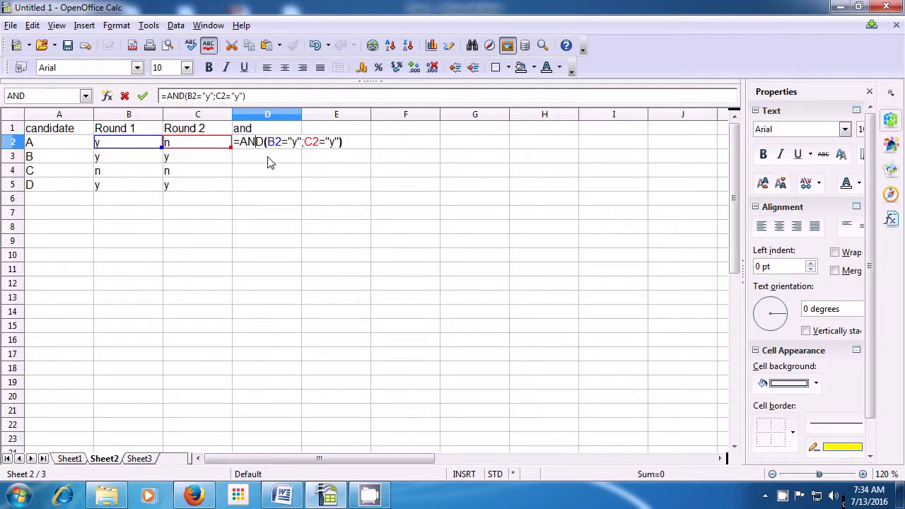
key(Return)
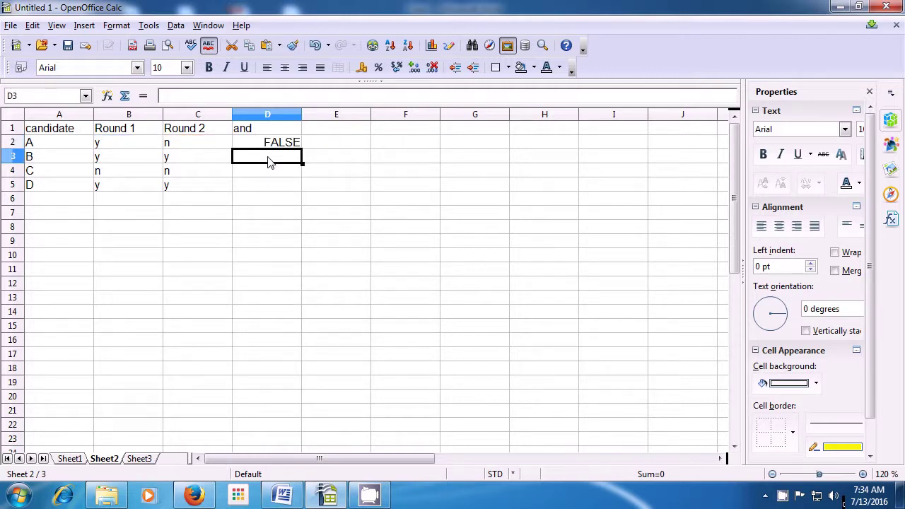
Step: Enter the formula =and(B3="y";C3="y") in candidate B's cell D3 and review it without changing it
text(=)
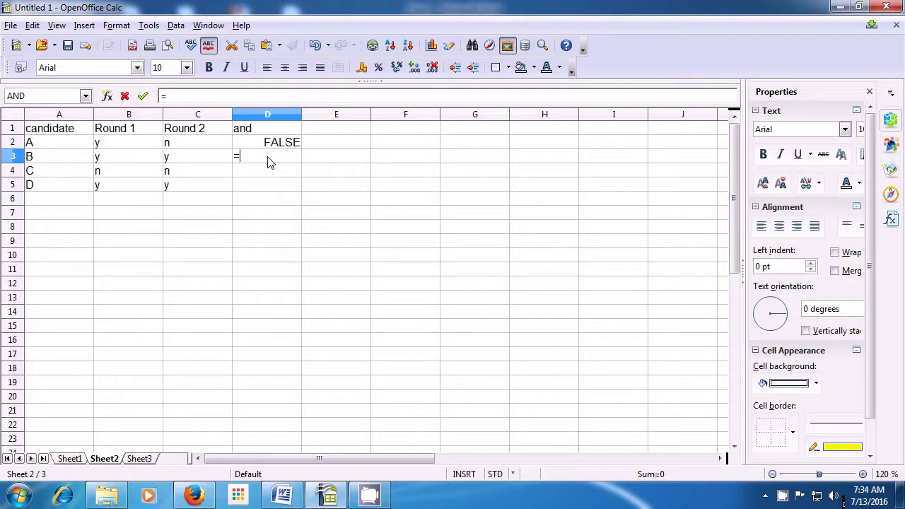
text(and)
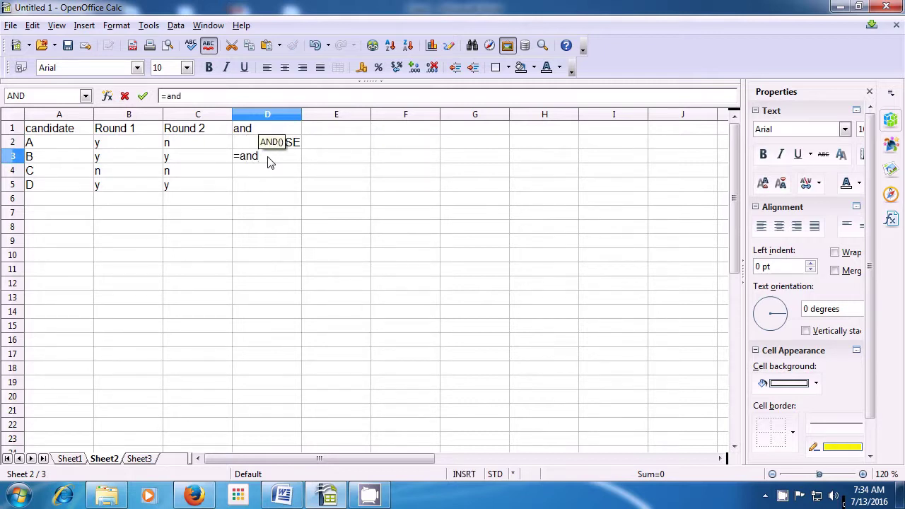
text(()
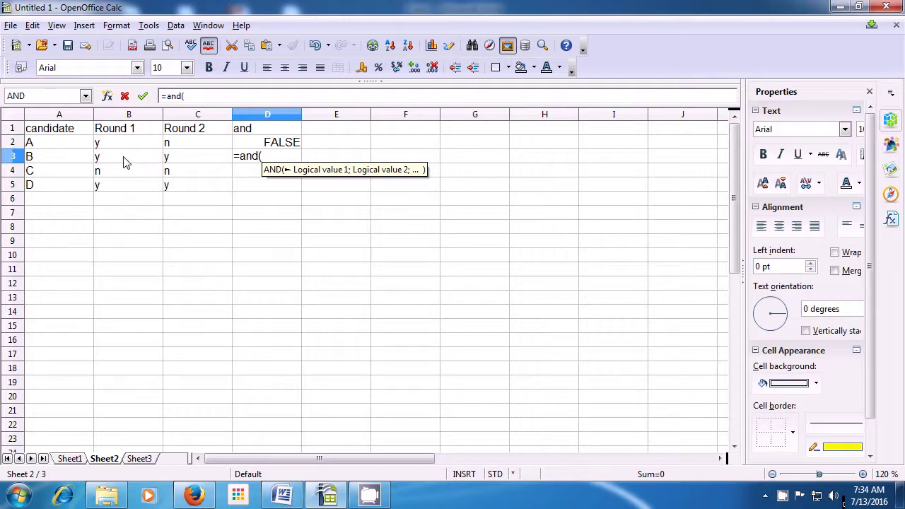
click(103, 160)
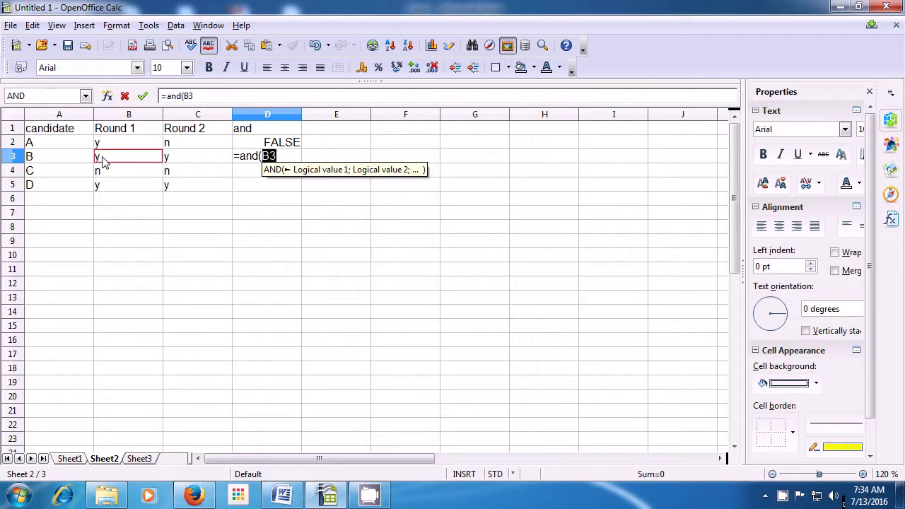
text(=)
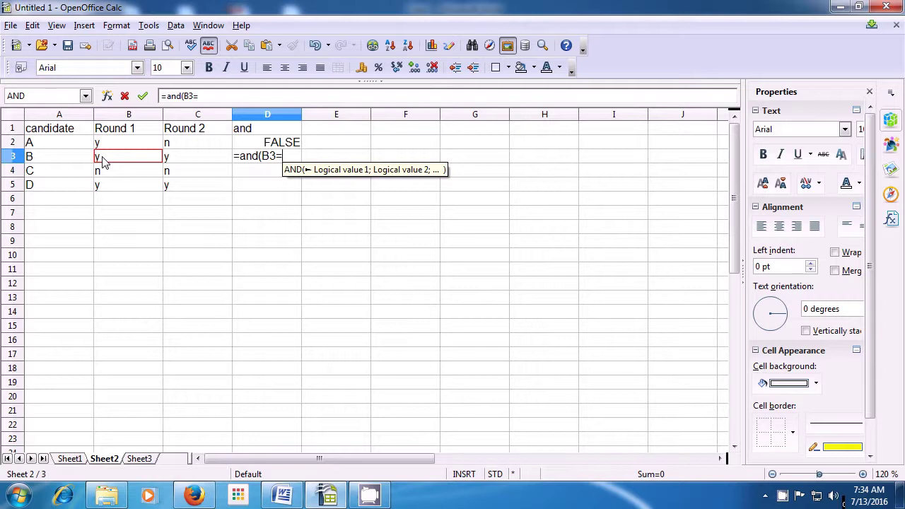
text(")
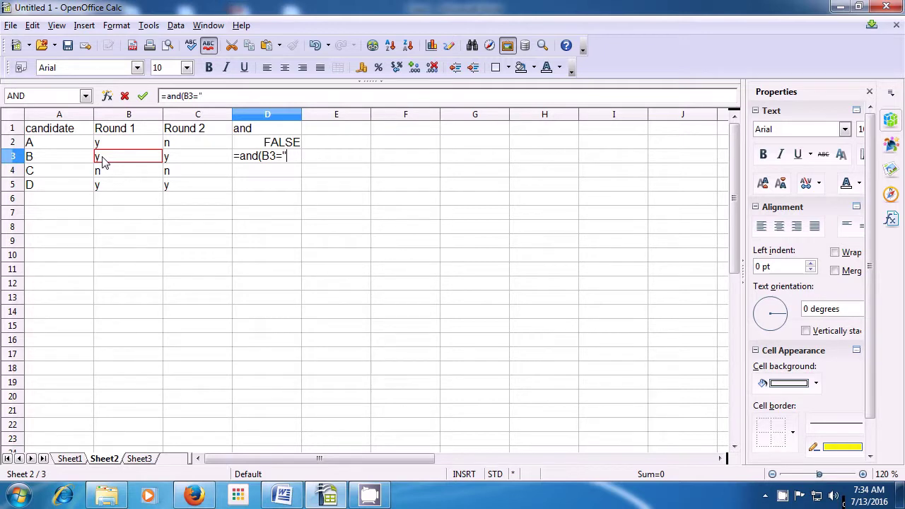
text(y")
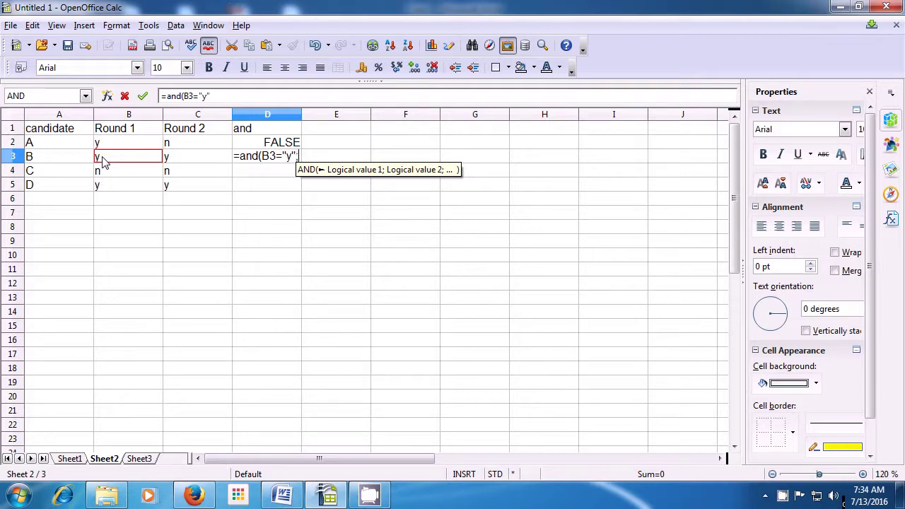
text(;)
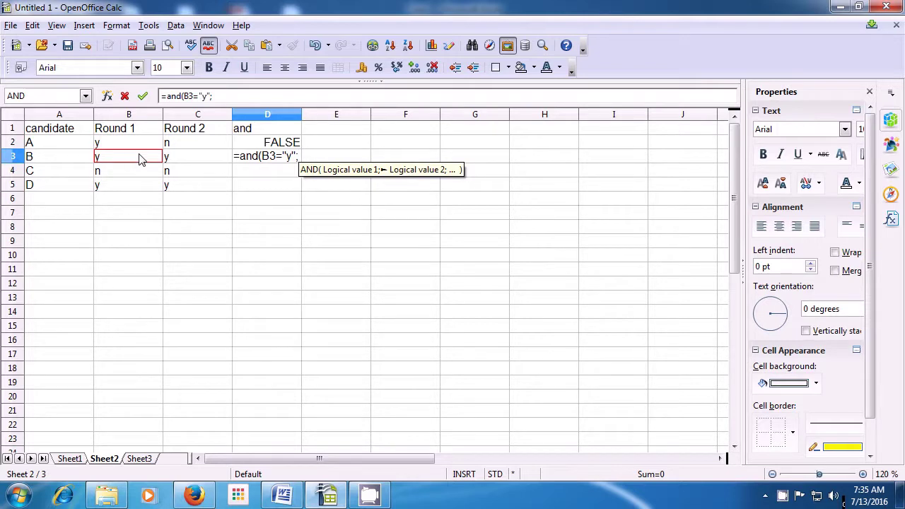
click(198, 161)
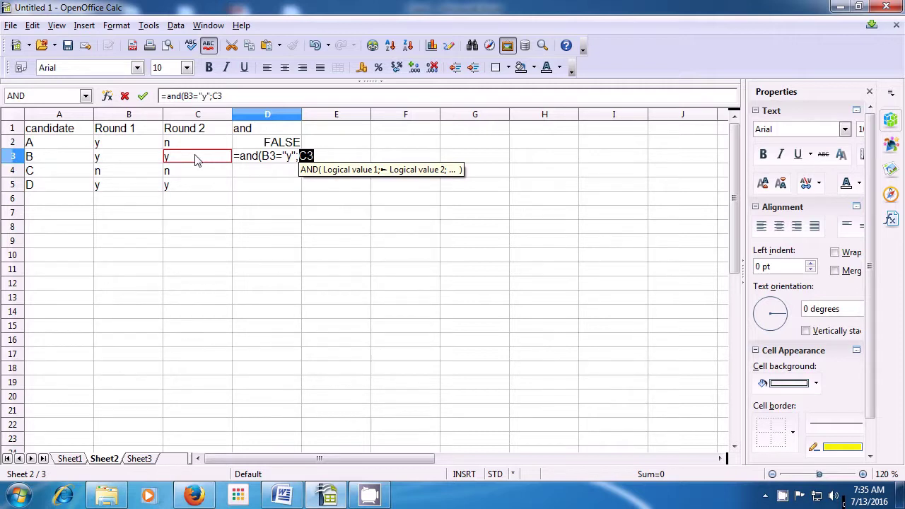
text(=)
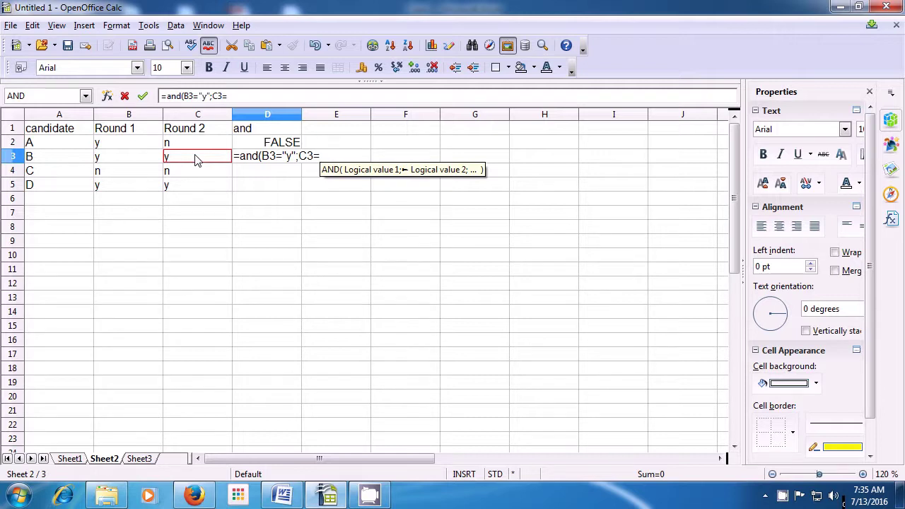
text(")
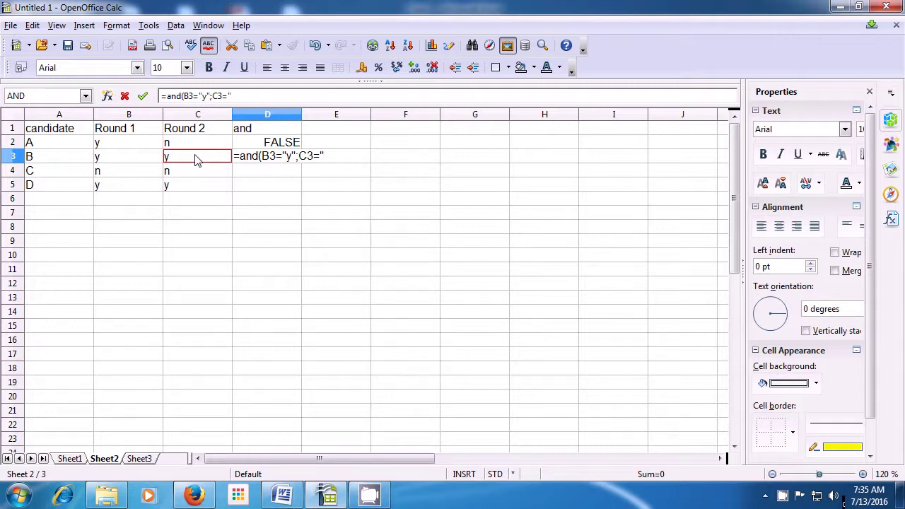
text(y")
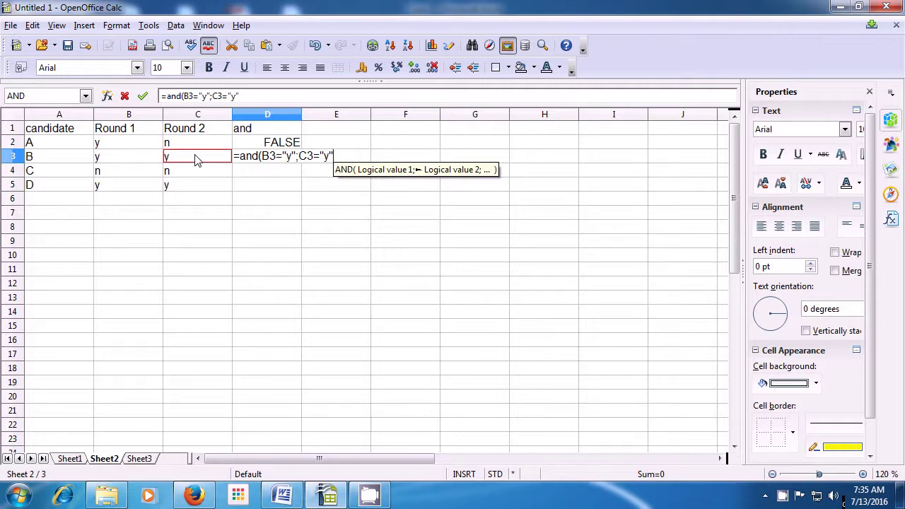
text())
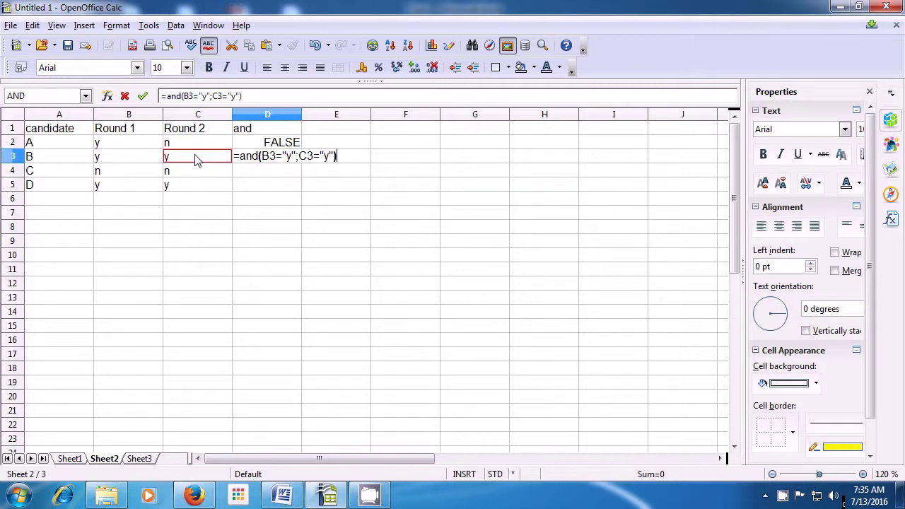
key(Return)
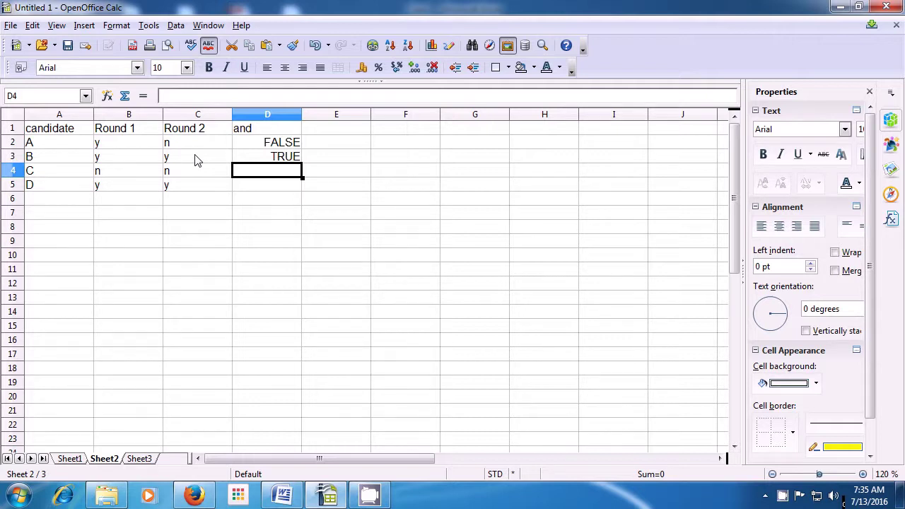
double_click(288, 157)
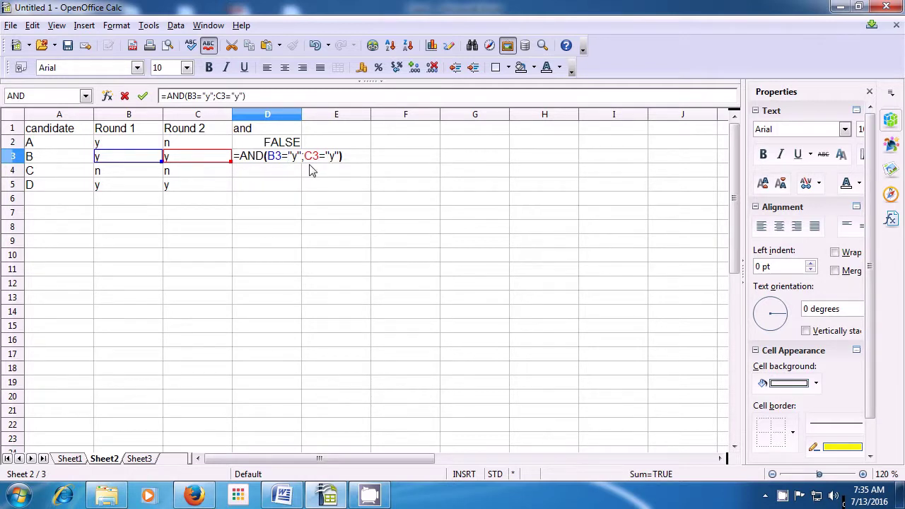
key(Return)
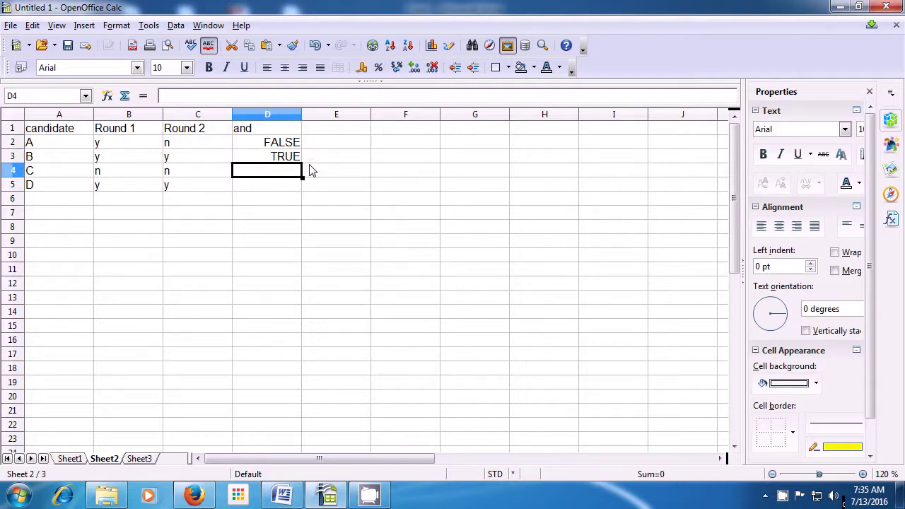
Step: Fill the AND formula in candidate B's cell D3 down through D5 for candidates C and D
text(=)
key(BackSpace)
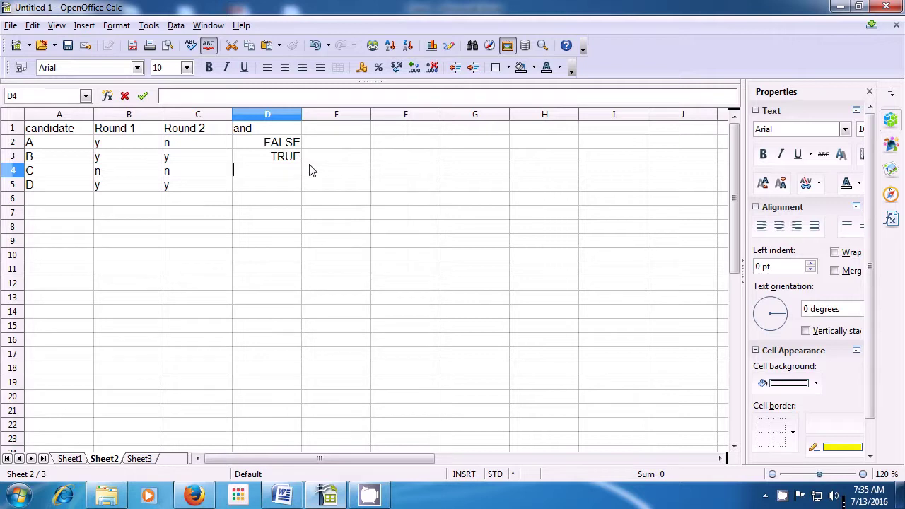
click(293, 161)
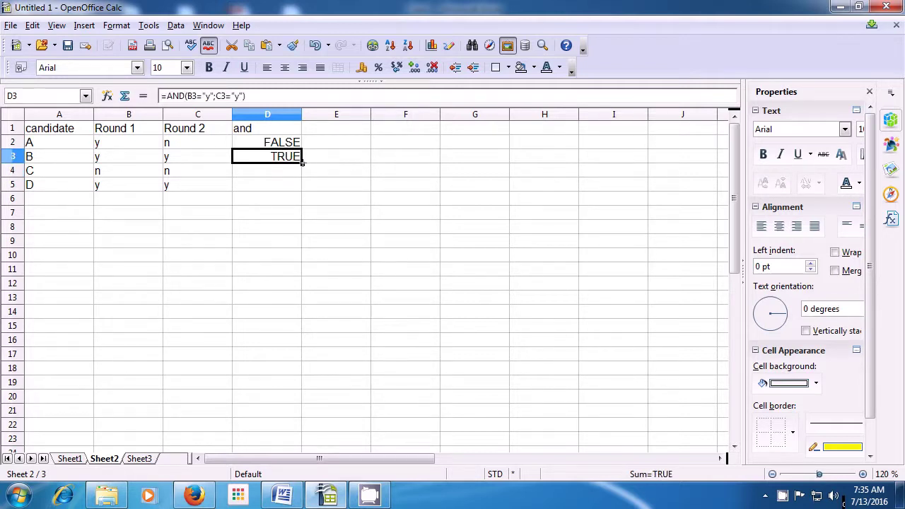
drag(302, 162, 304, 185)
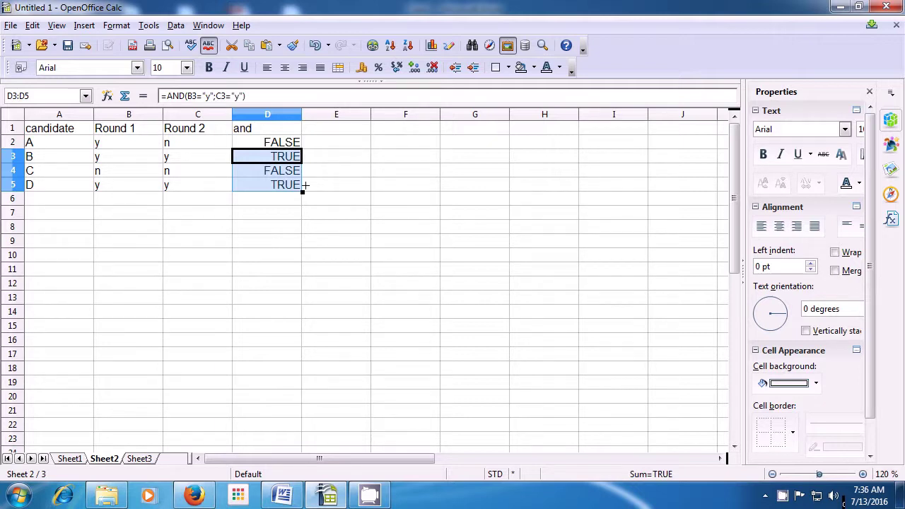
click(318, 185)
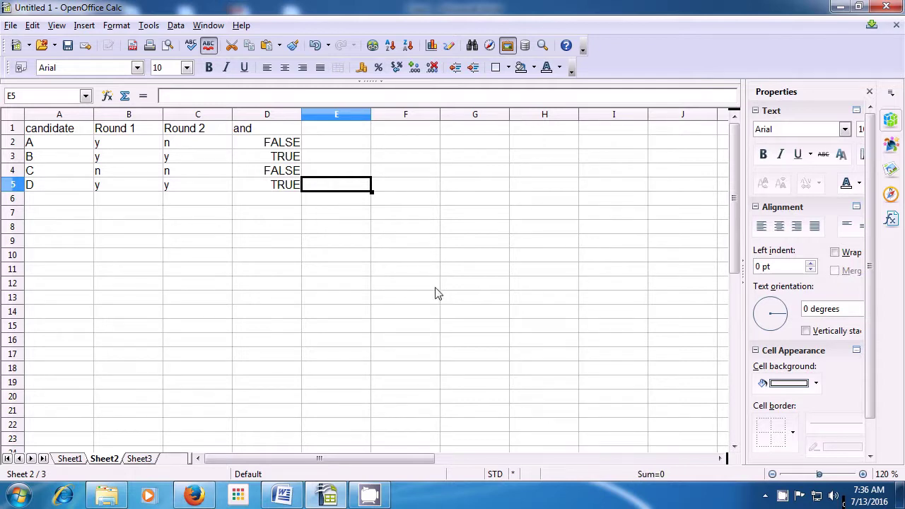
right_click(780, 496)
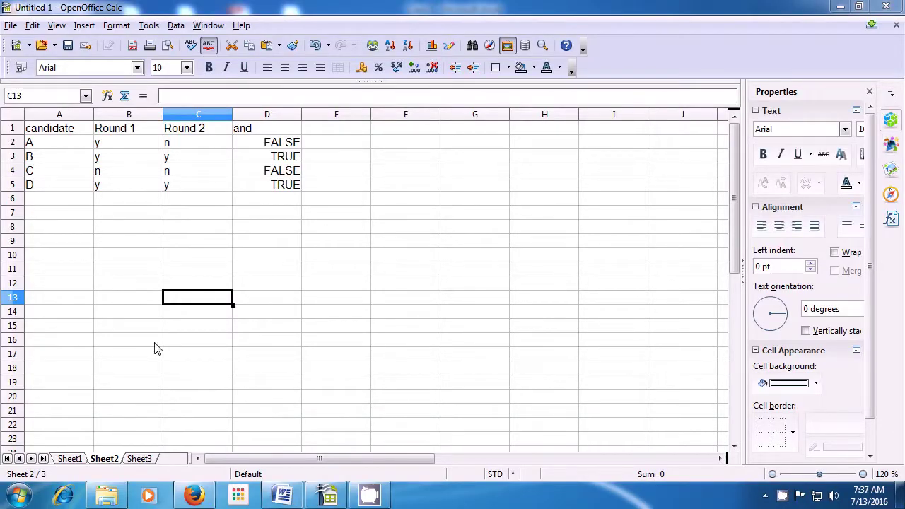
Step: Enter the column heading "or" in cell E1 of the candidate table
click(335, 131)
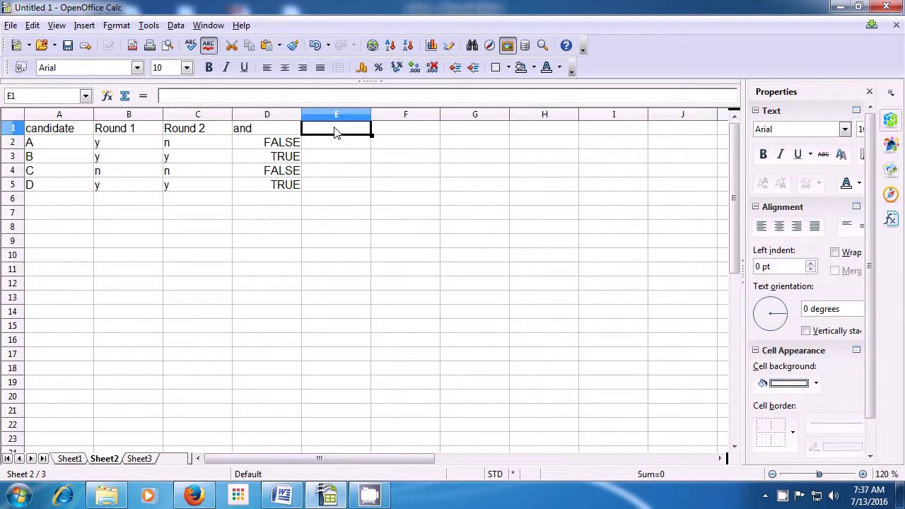
text(or)
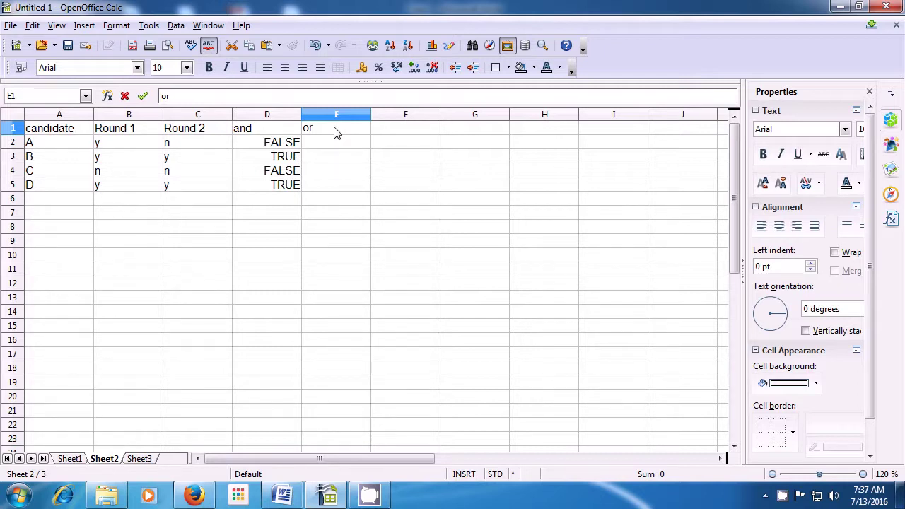
click(342, 143)
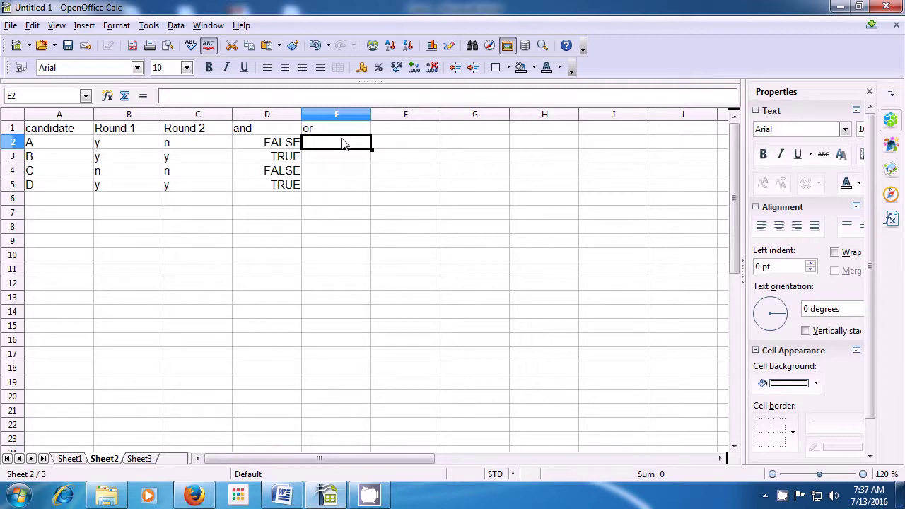
Step: Enter the formula =or(B2="y";C2="y") in candidate A's cell E2
text(=)
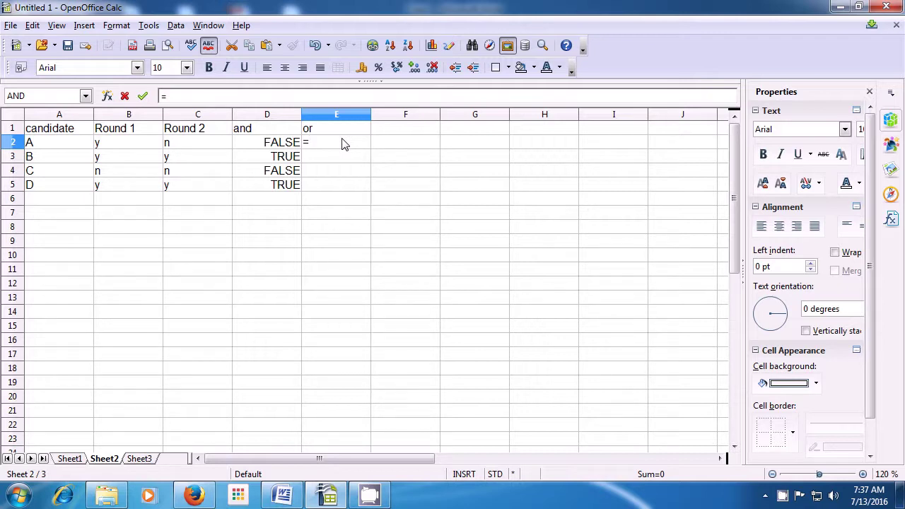
text(or()
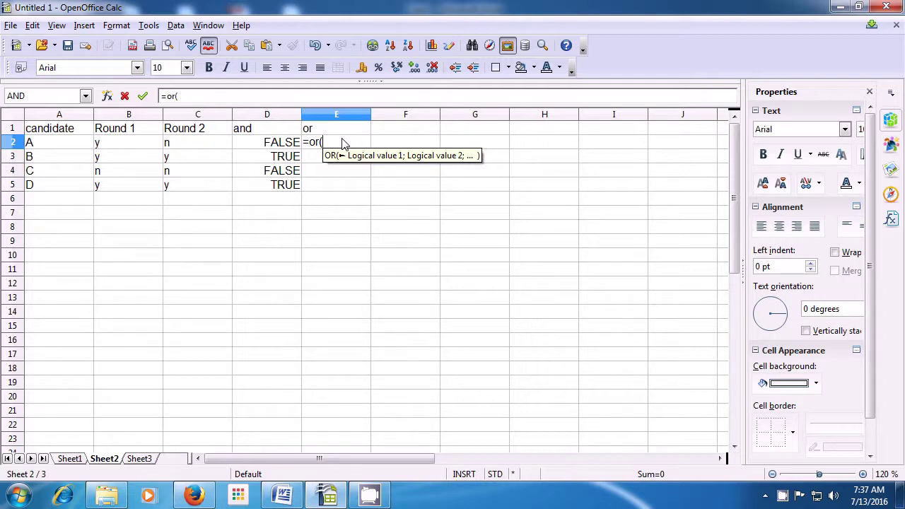
click(101, 147)
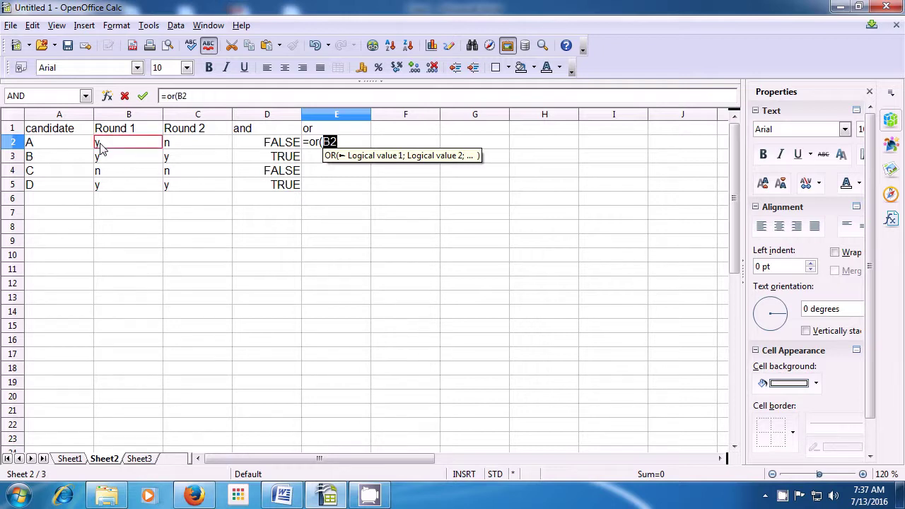
text(=)
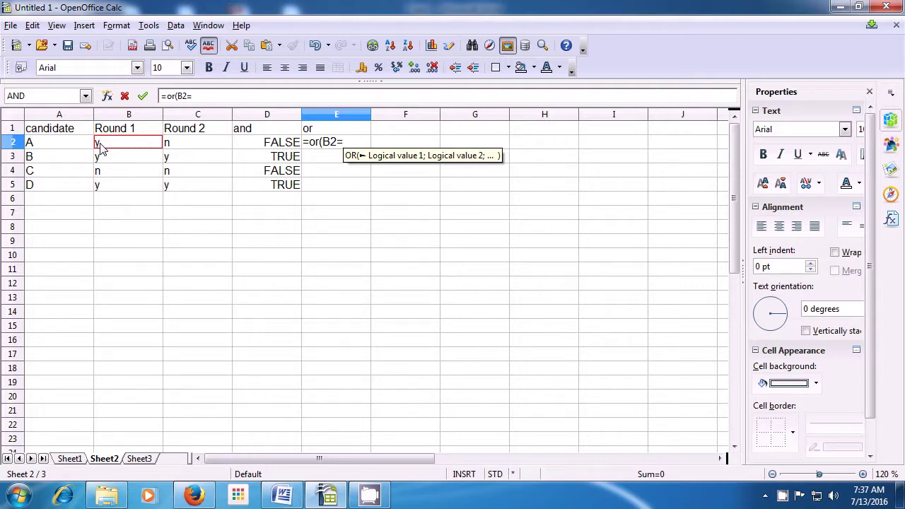
text(")
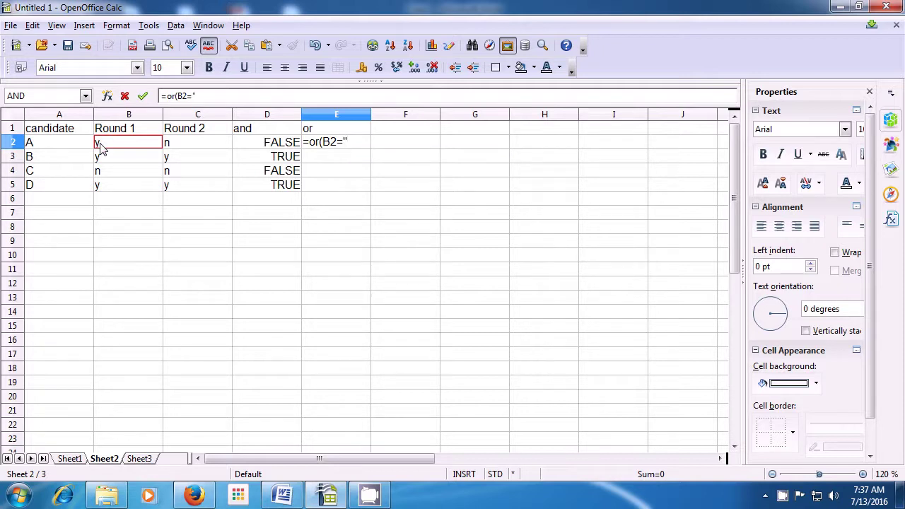
text(y")
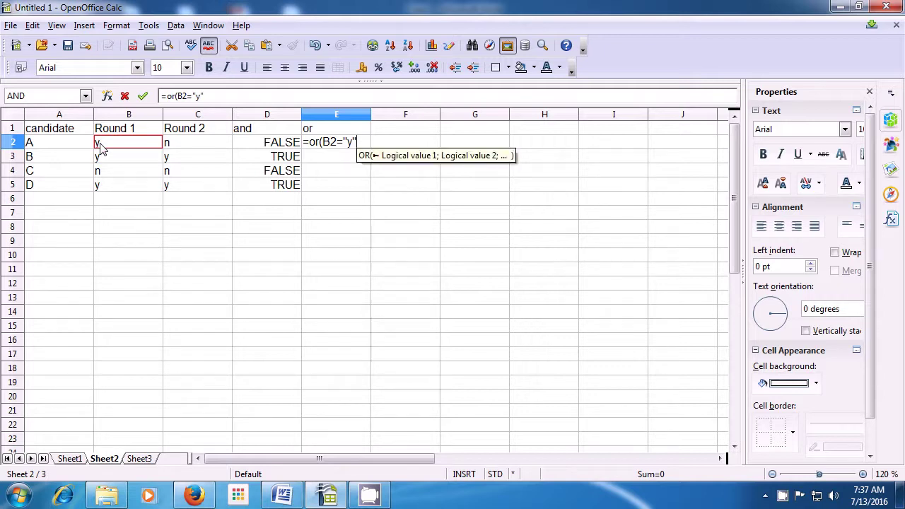
text(;)
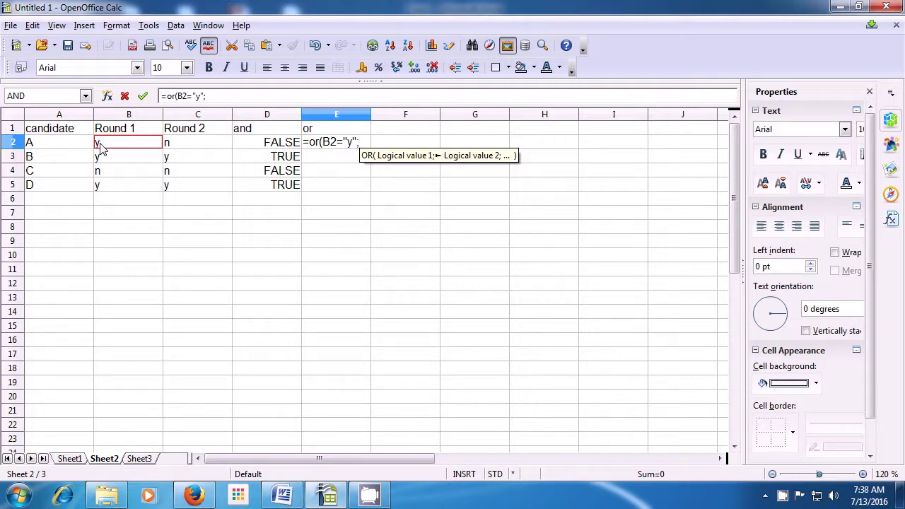
click(170, 145)
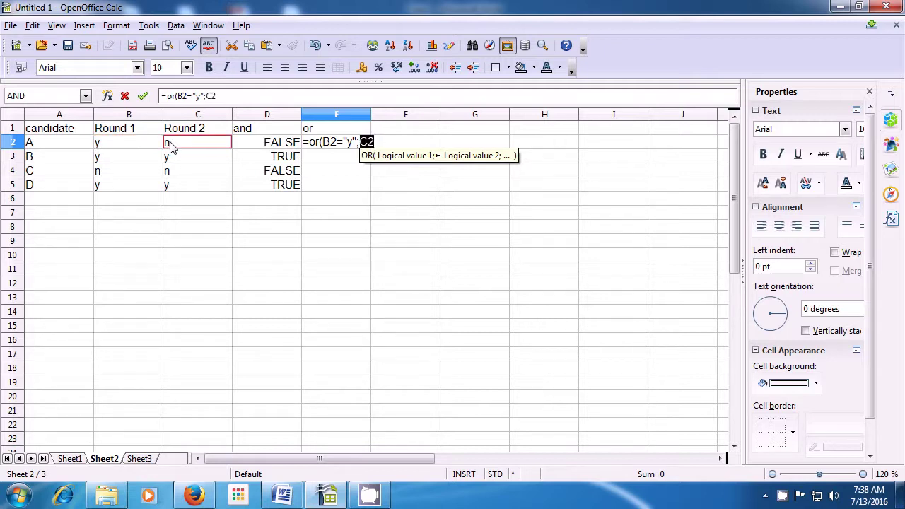
text(=)
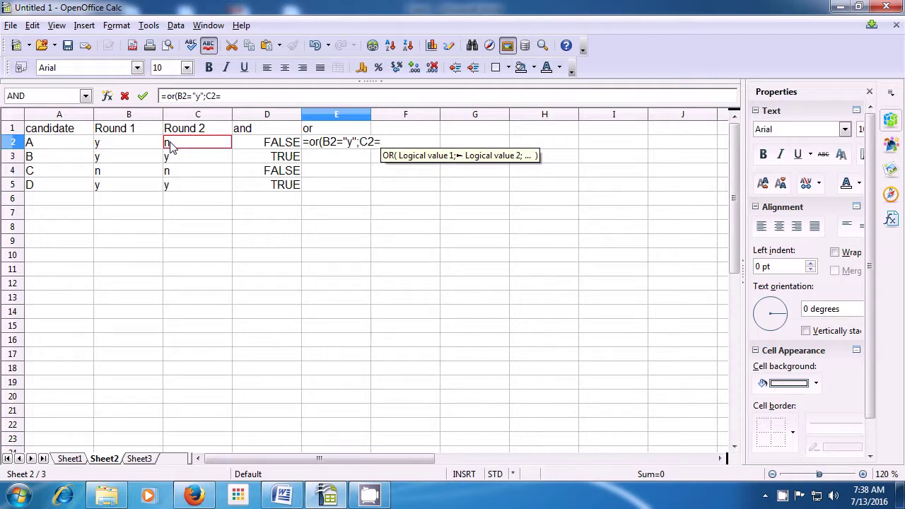
text(")
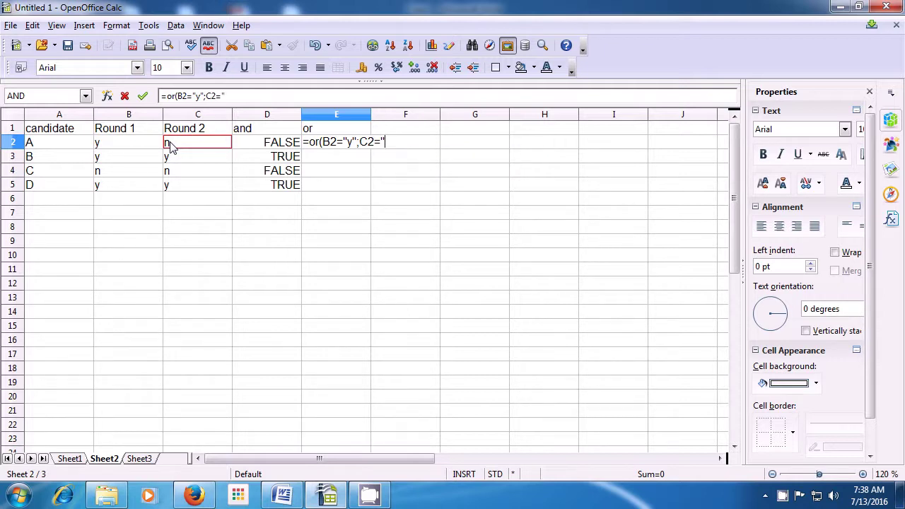
text(y")
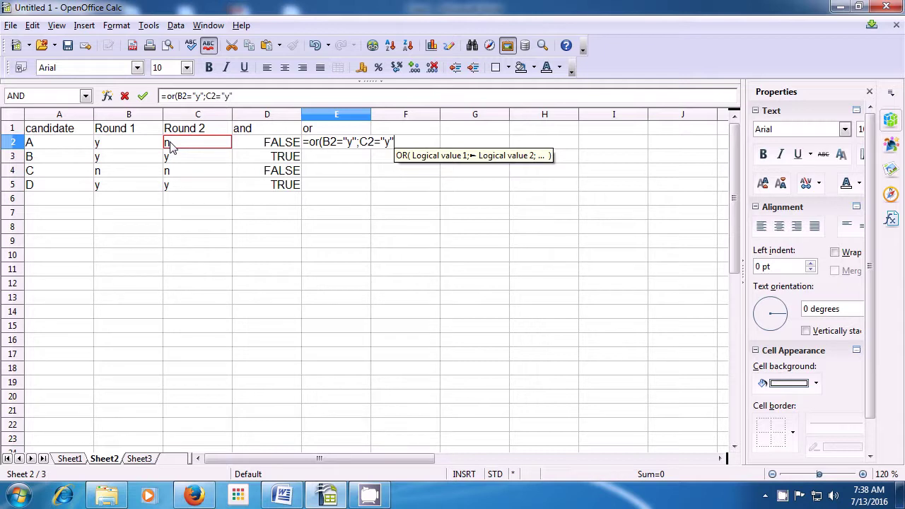
text())
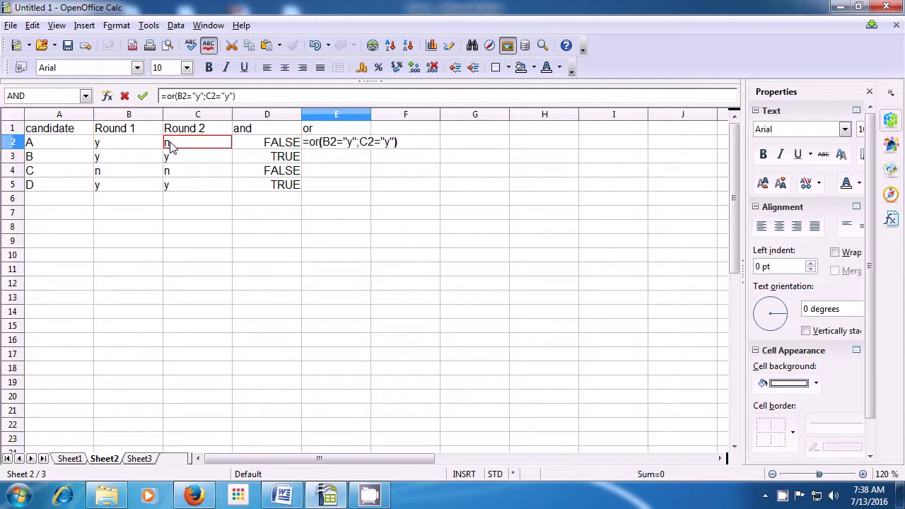
key(Return)
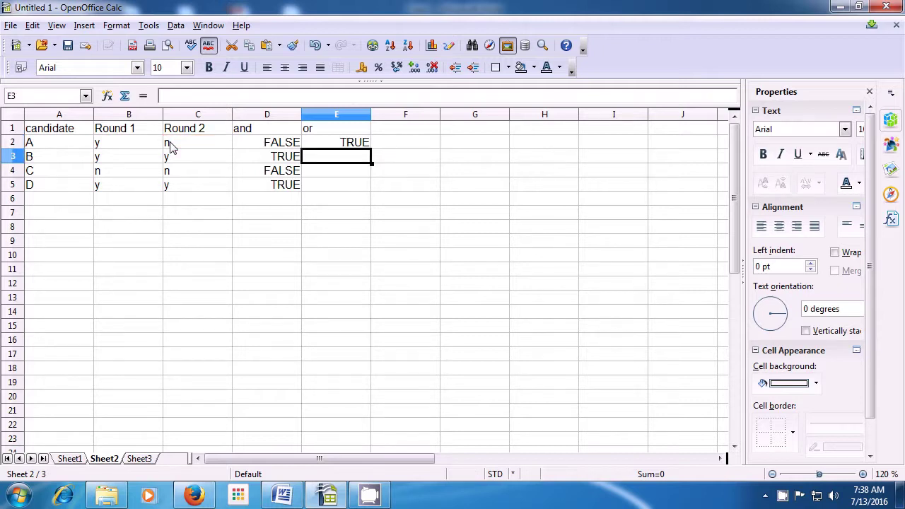
Step: Review the OR formula in E2 without changing it and fill it down to candidate B's cell E3
double_click(347, 147)
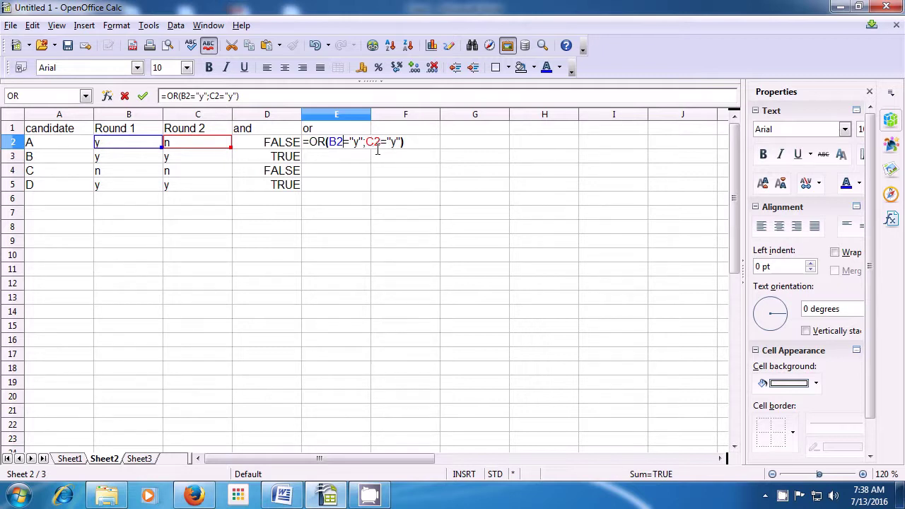
key(Return)
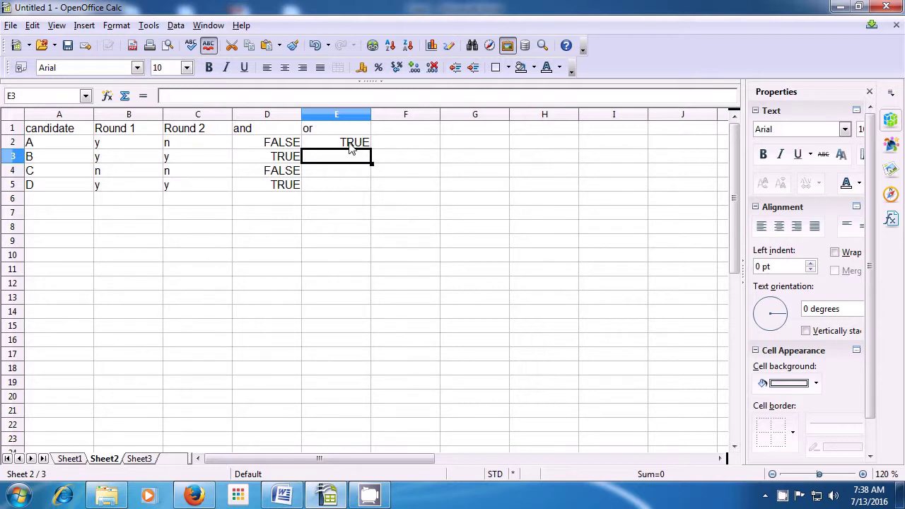
click(350, 145)
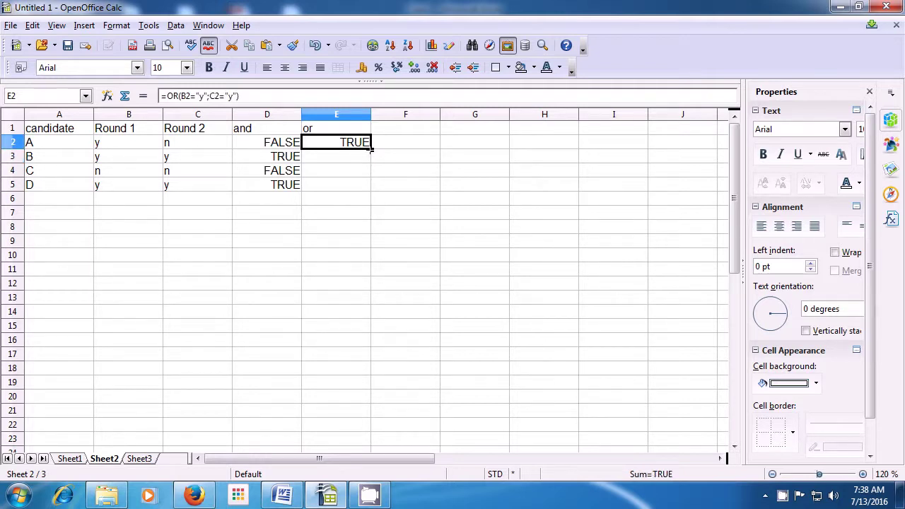
drag(371, 150, 369, 163)
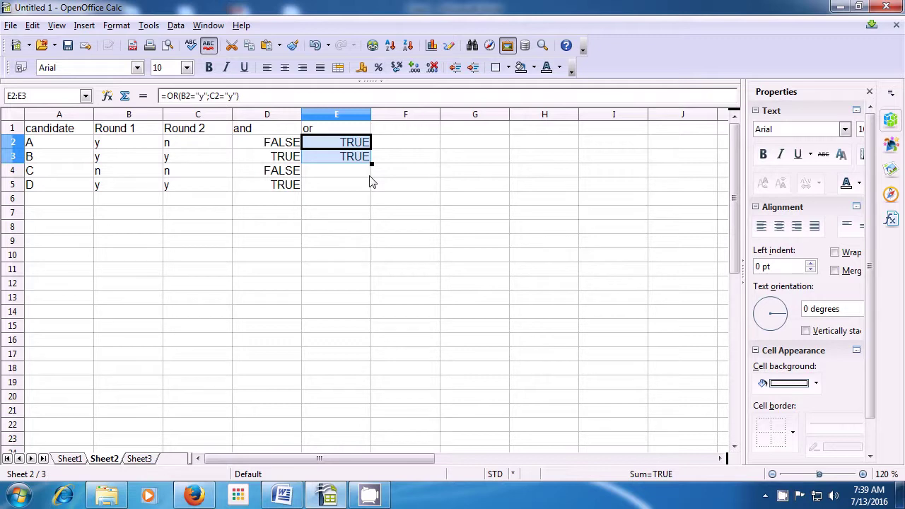
Step: Enter the formula =or(B4="y";C4="y") in candidate C's cell E4
click(369, 174)
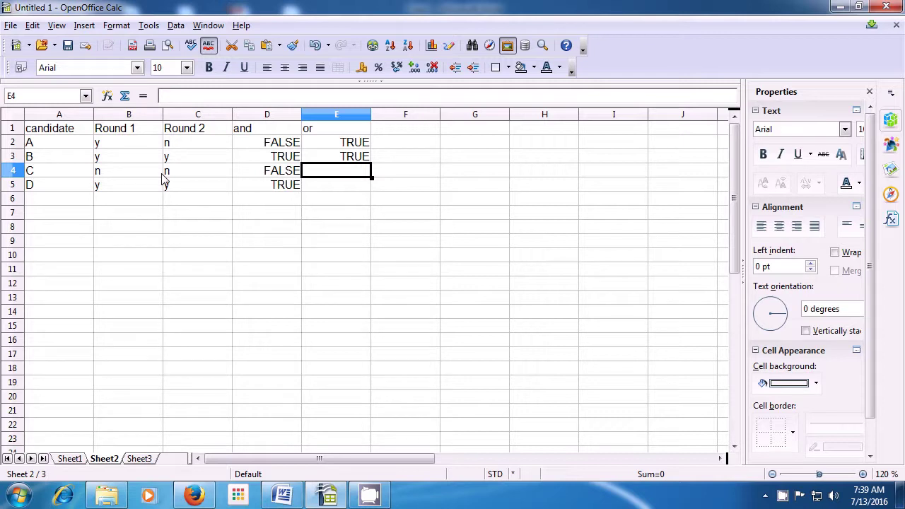
text(=)
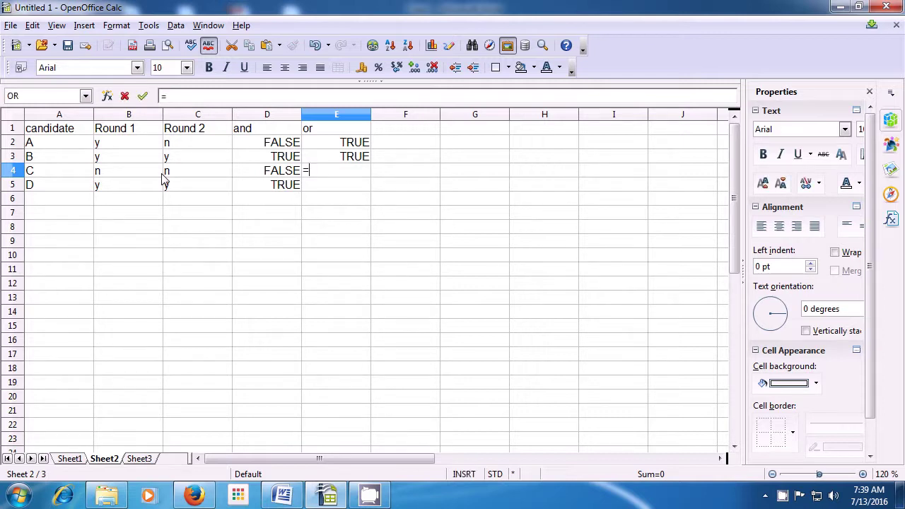
text(or)
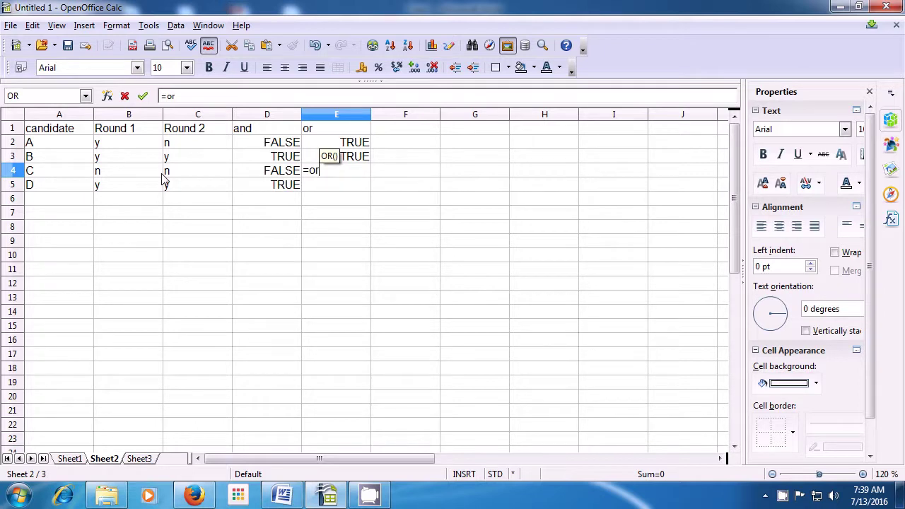
text(()
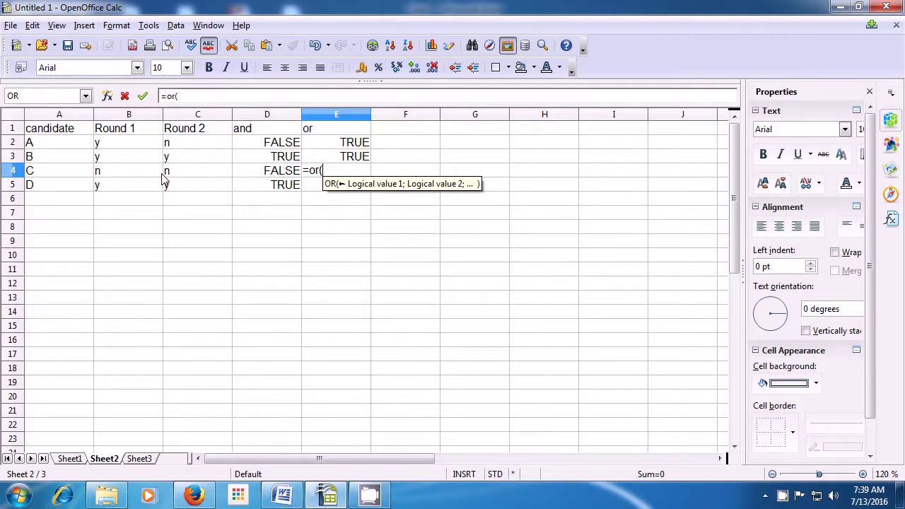
click(111, 174)
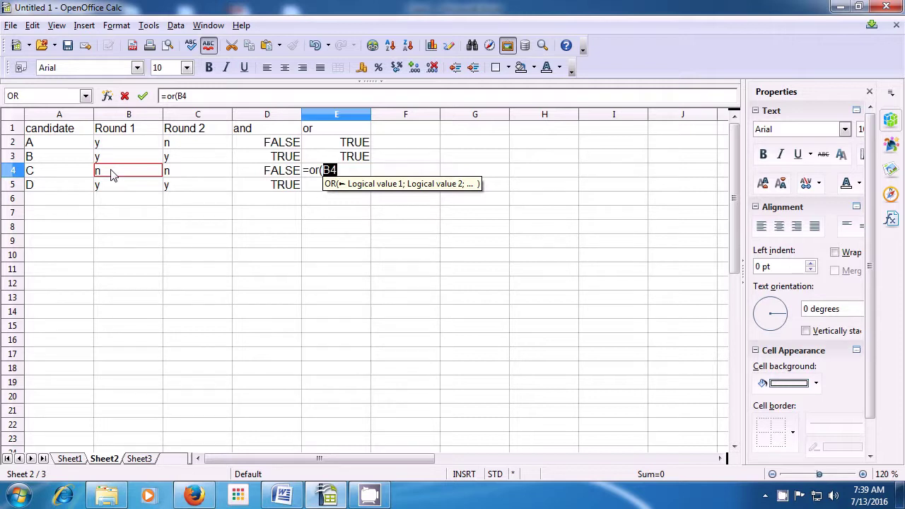
text(=")
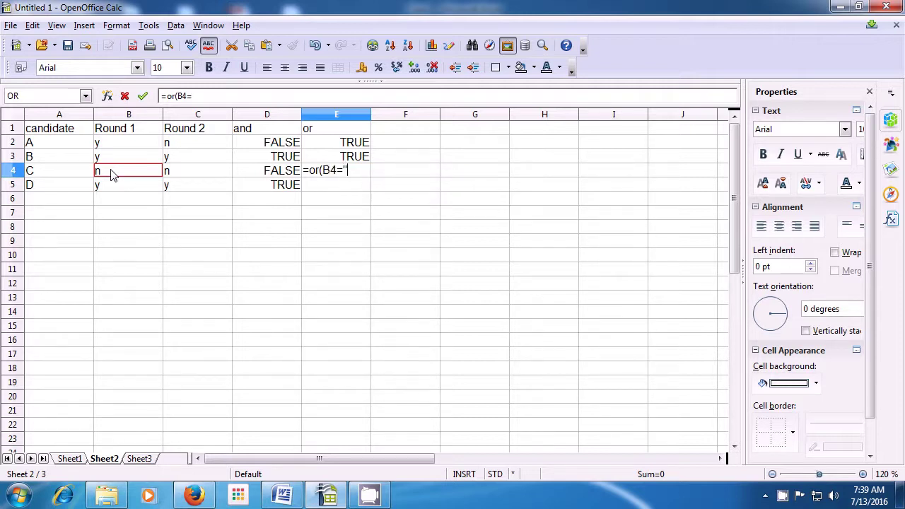
text(y")
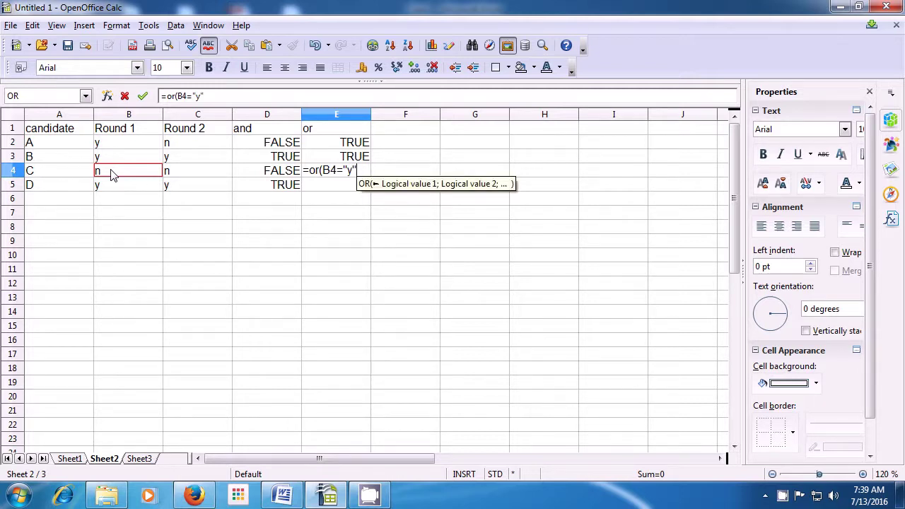
text(;)
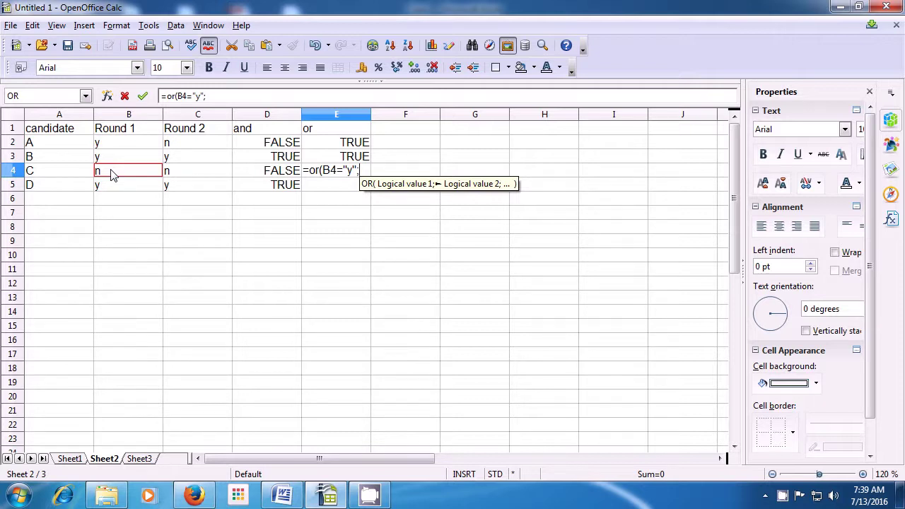
click(176, 175)
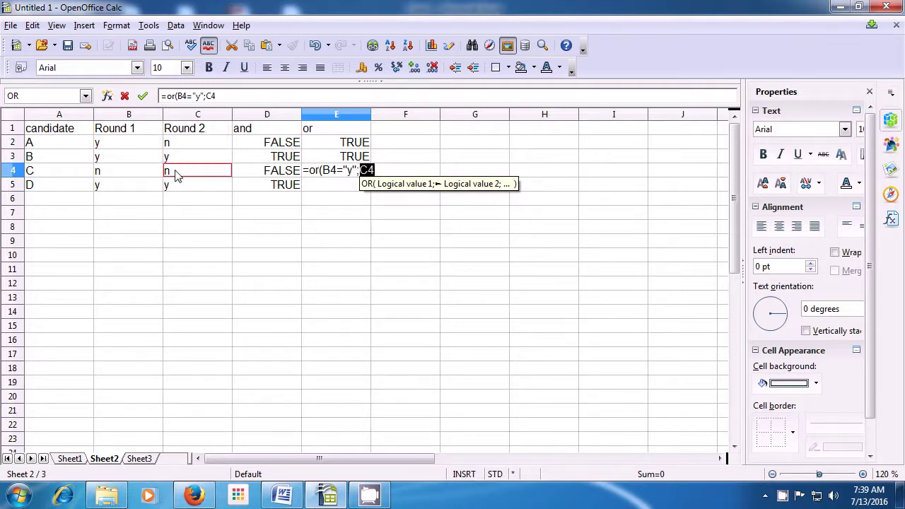
text(=)
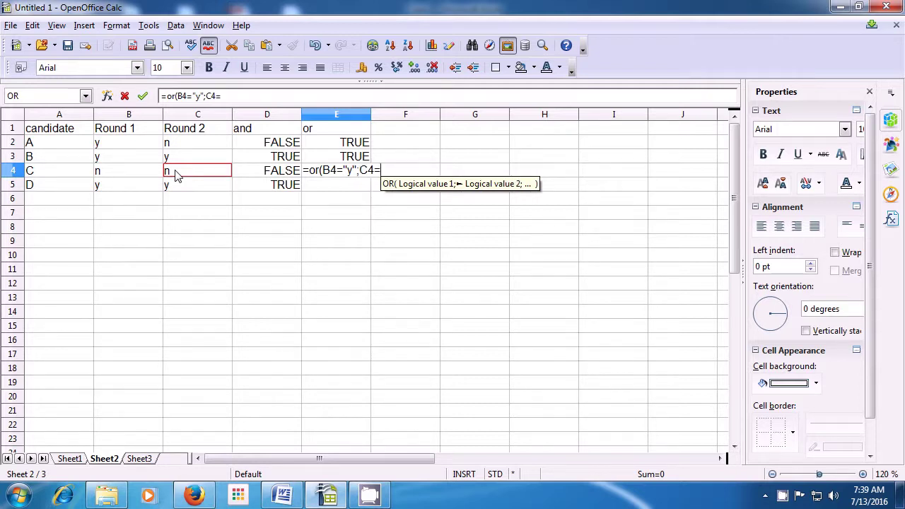
text("y)
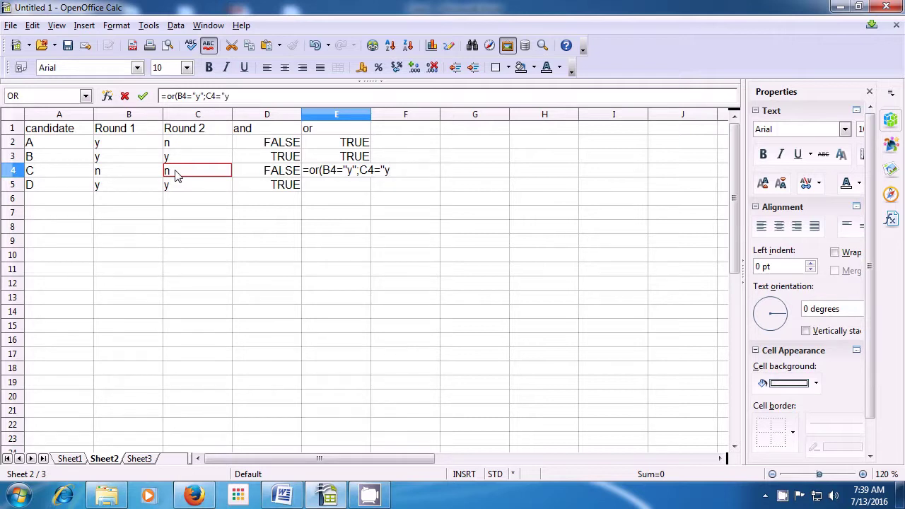
text(")
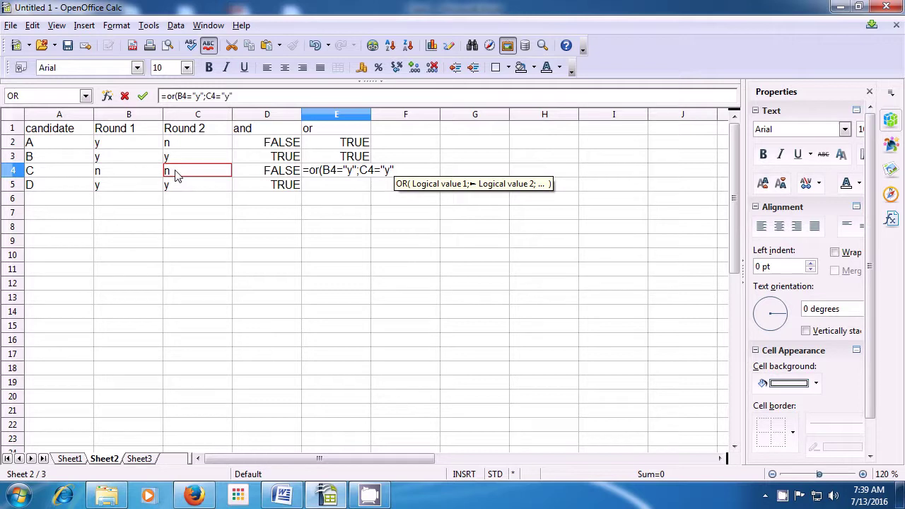
text())
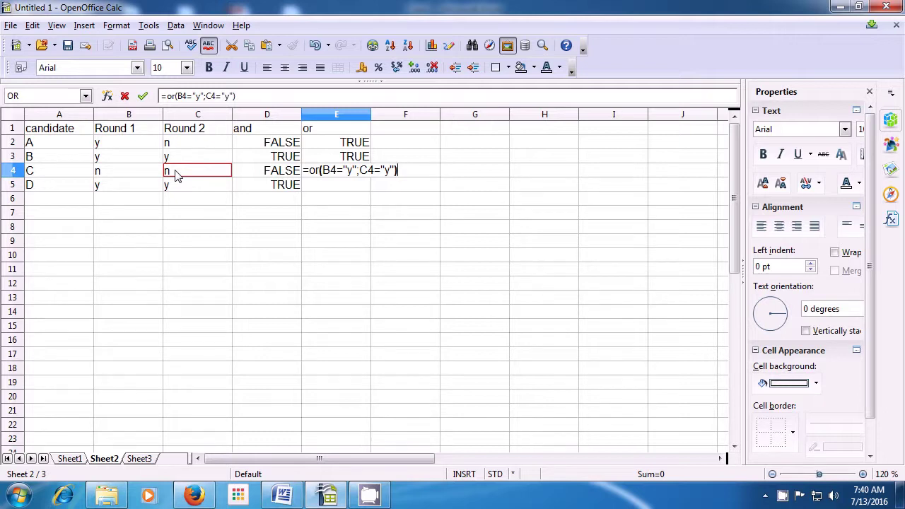
key(Return)
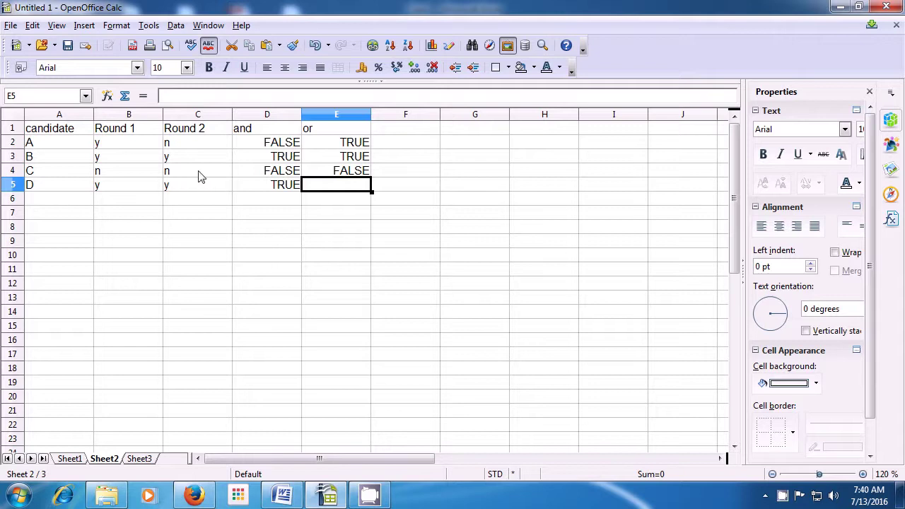
Step: Review the OR formula in E4 without changing it and fill it down to candidate D's cell E5
click(348, 174)
double_click(348, 172)
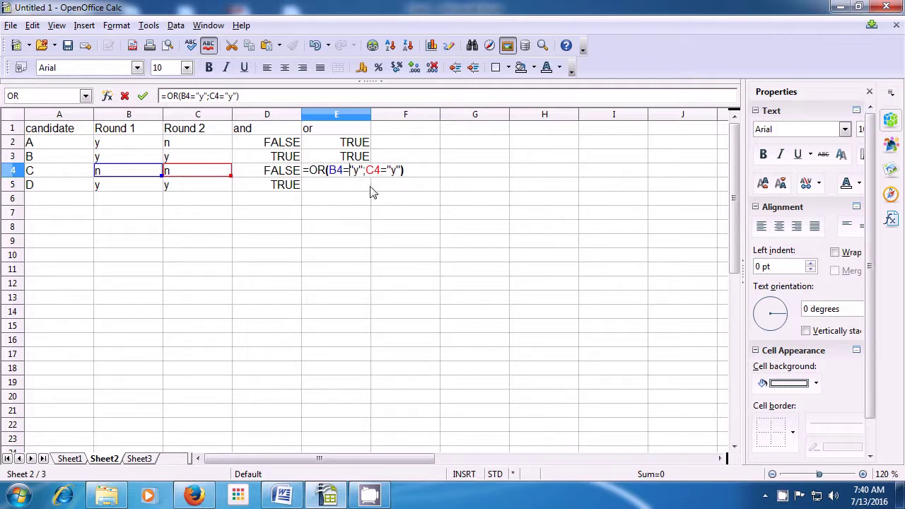
key(Return)
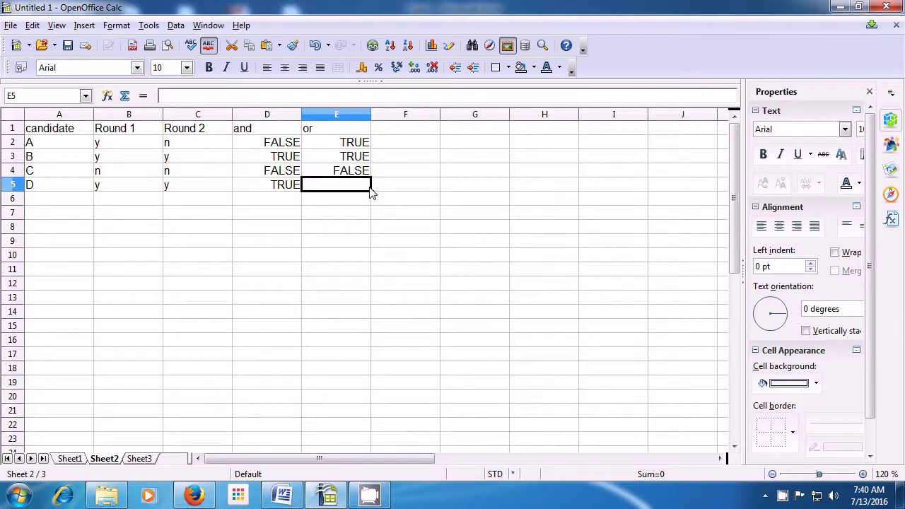
click(356, 176)
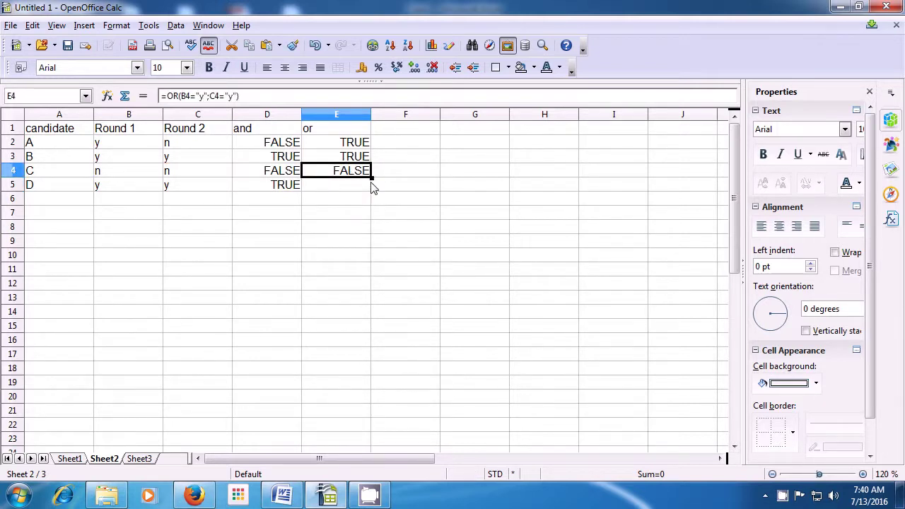
drag(372, 177, 371, 190)
click(373, 204)
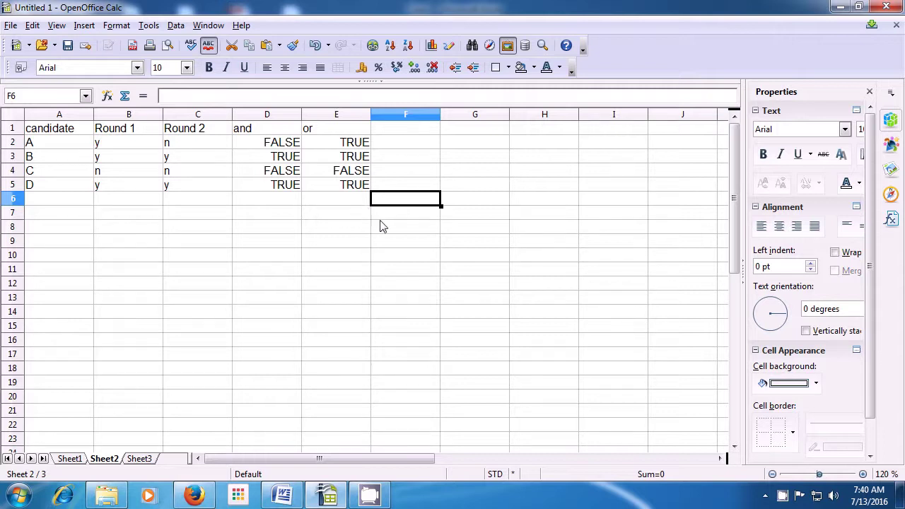
right_click(782, 497)
click(809, 460)
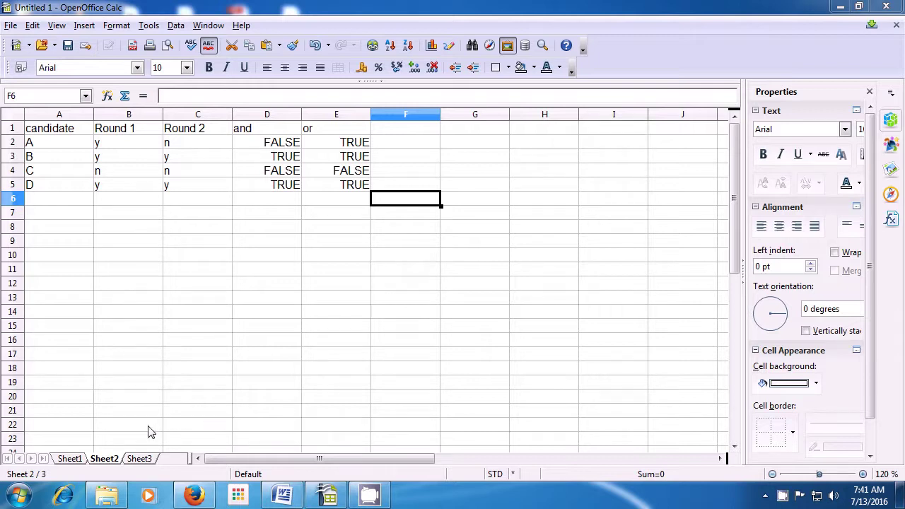
Step: Switch to Sheet1 and enter the column heading "Count" in cell F1 of the team table
click(70, 459)
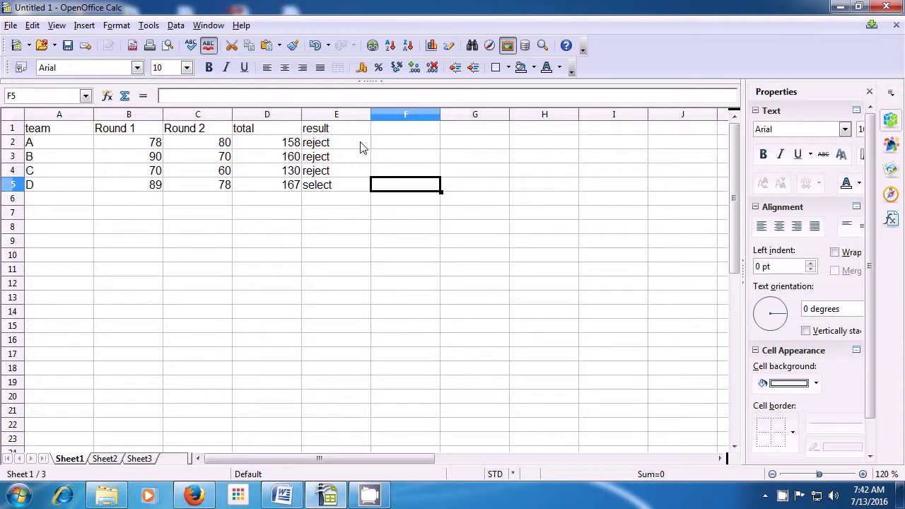
click(385, 133)
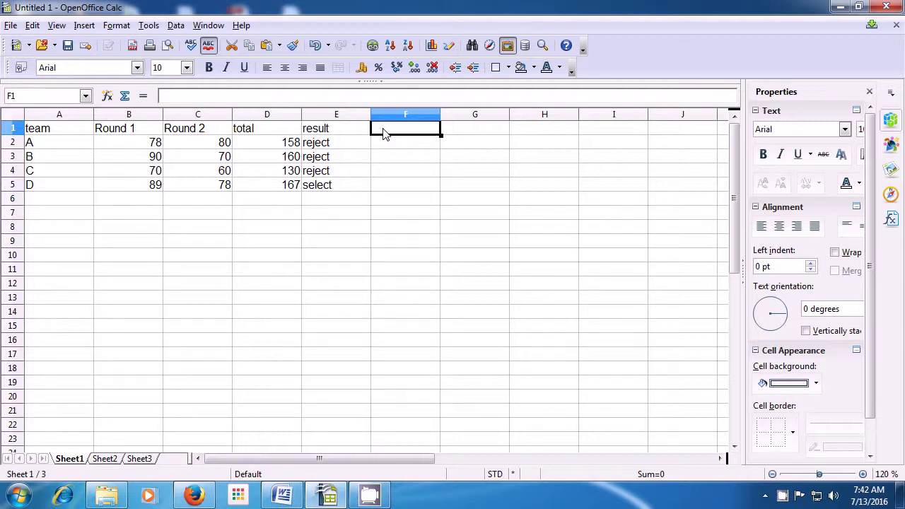
text(Count)
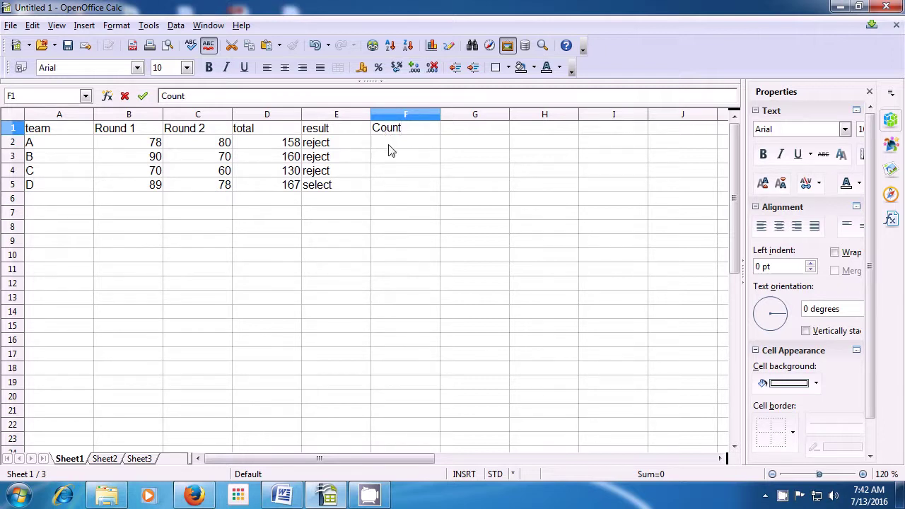
Step: Enter the formula =count(A1:E5) in cell F2 to count the numeric cells of the team table
click(389, 148)
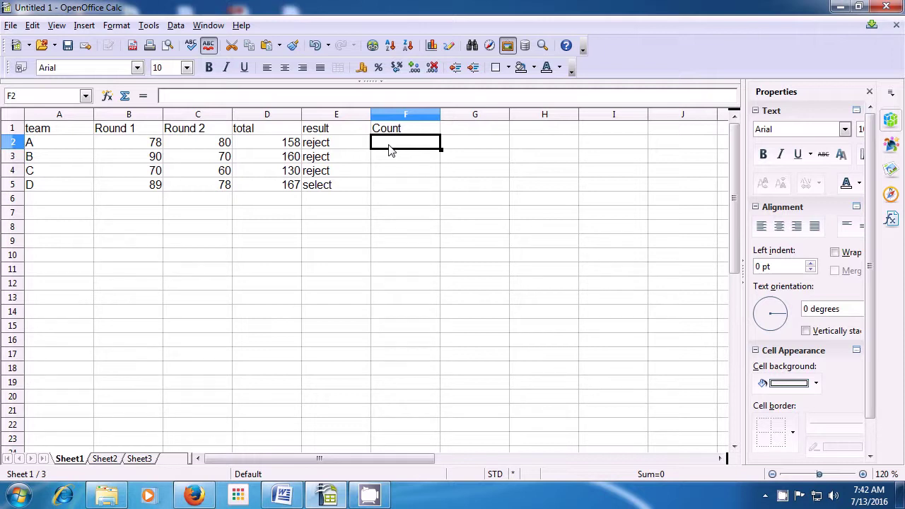
text(=c)
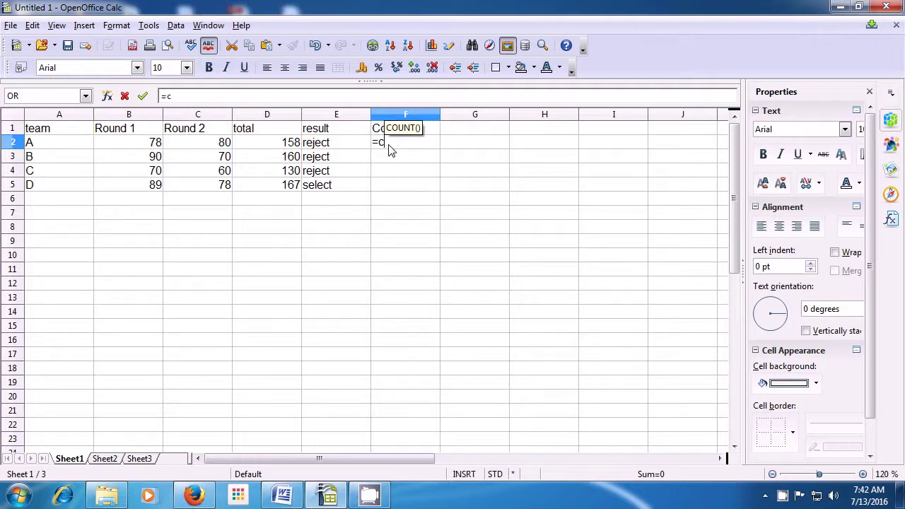
text(ount)
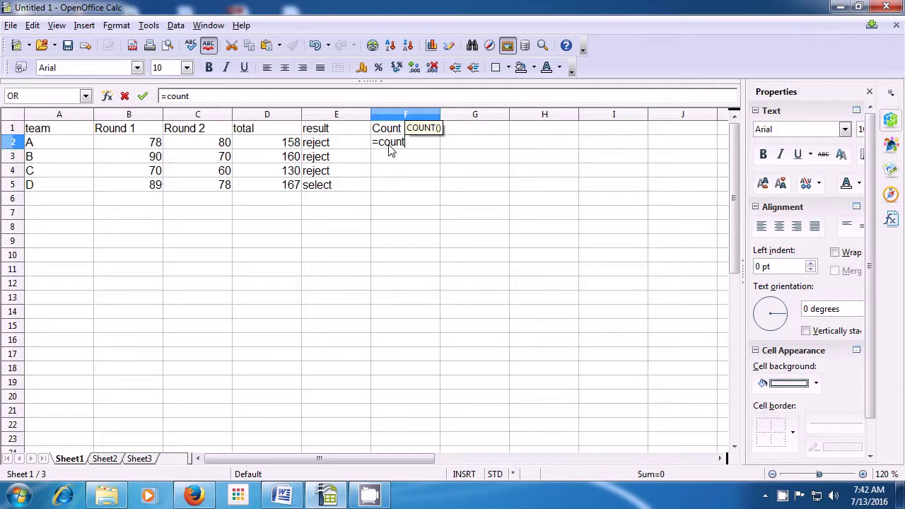
text(()
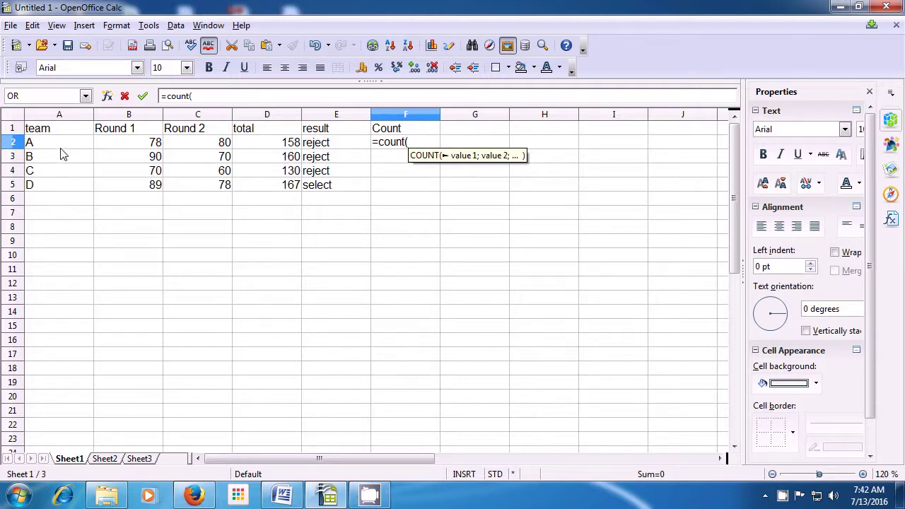
drag(48, 131, 320, 184)
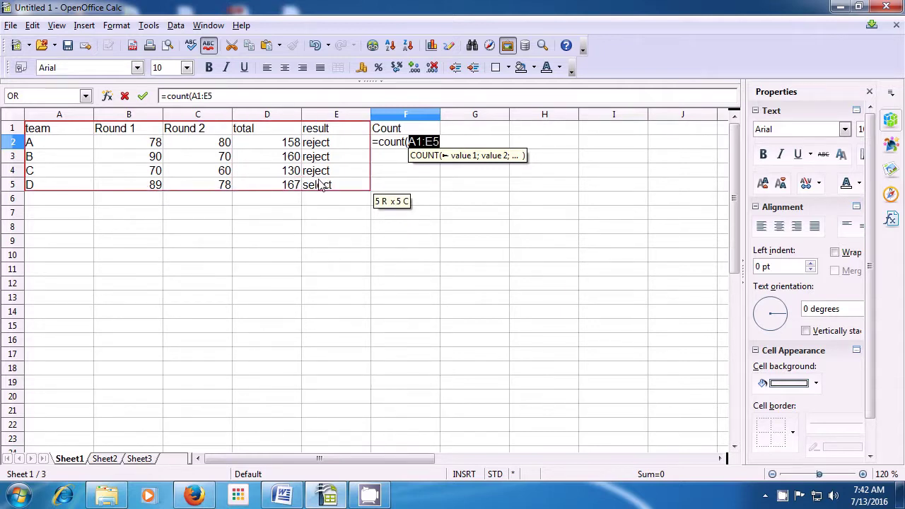
text())
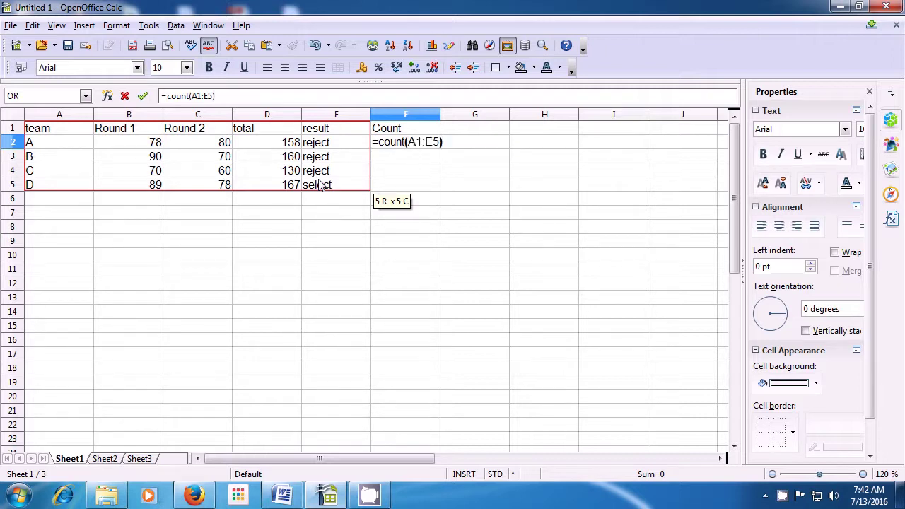
key(Return)
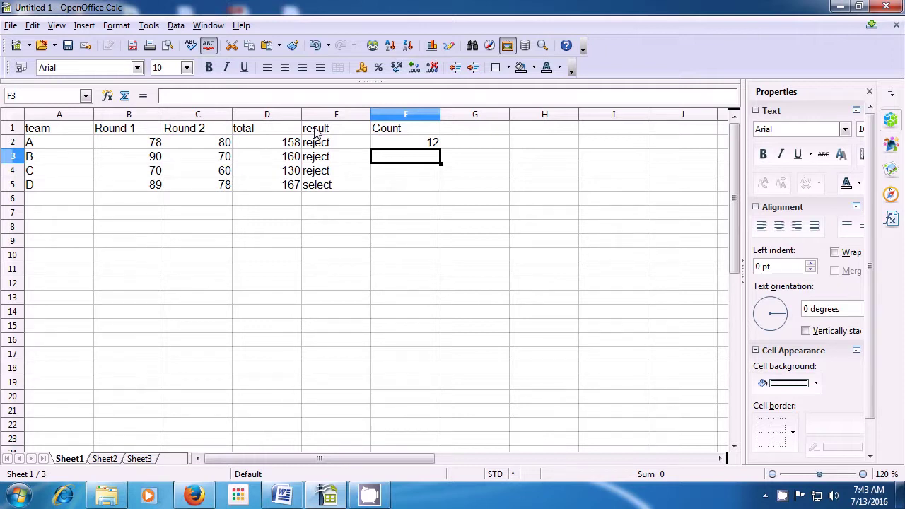
click(336, 240)
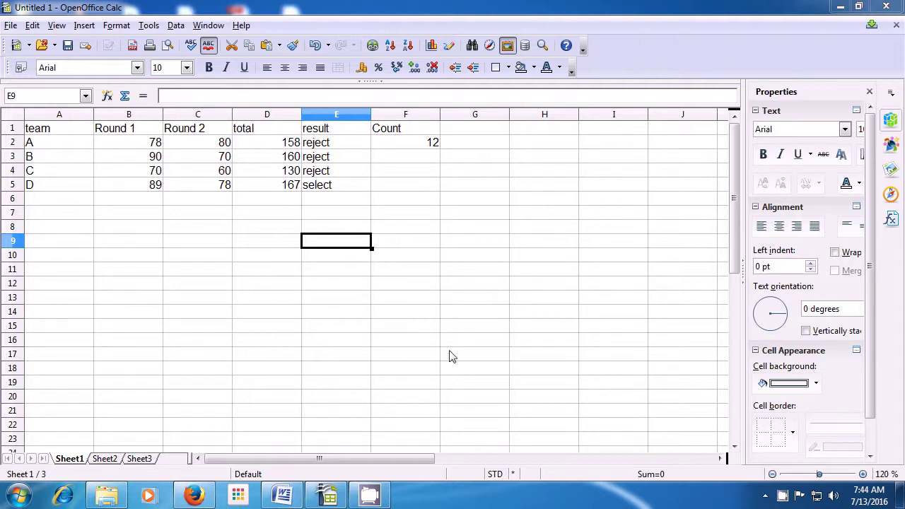
Step: Enter the column heading "countblank" in cell G1 of the team table
click(465, 132)
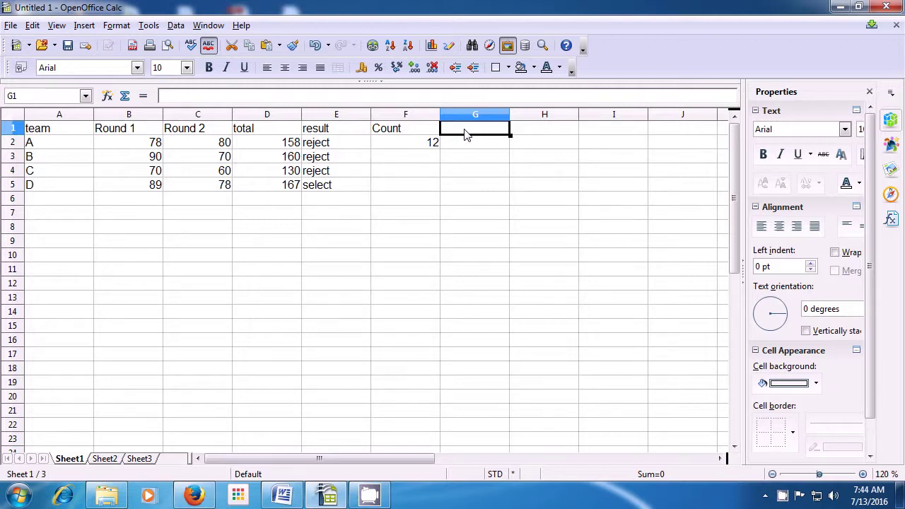
text(cou)
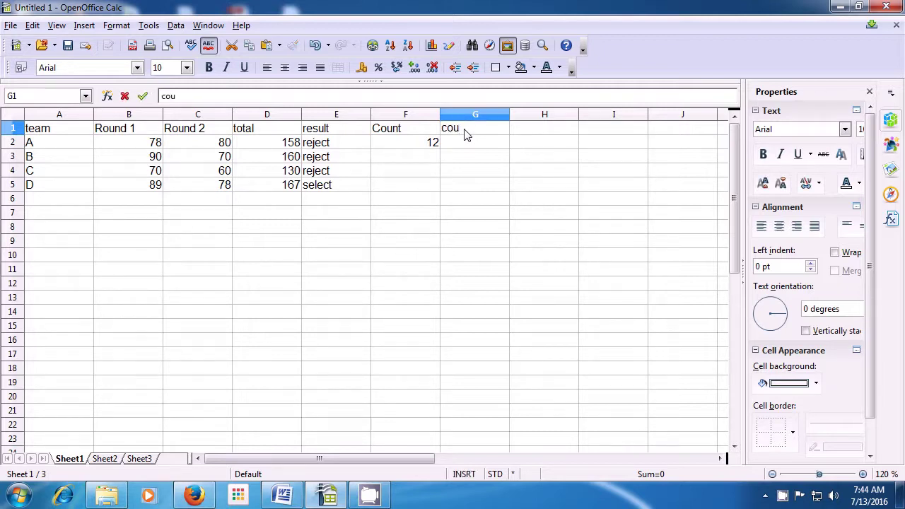
text(ntblank)
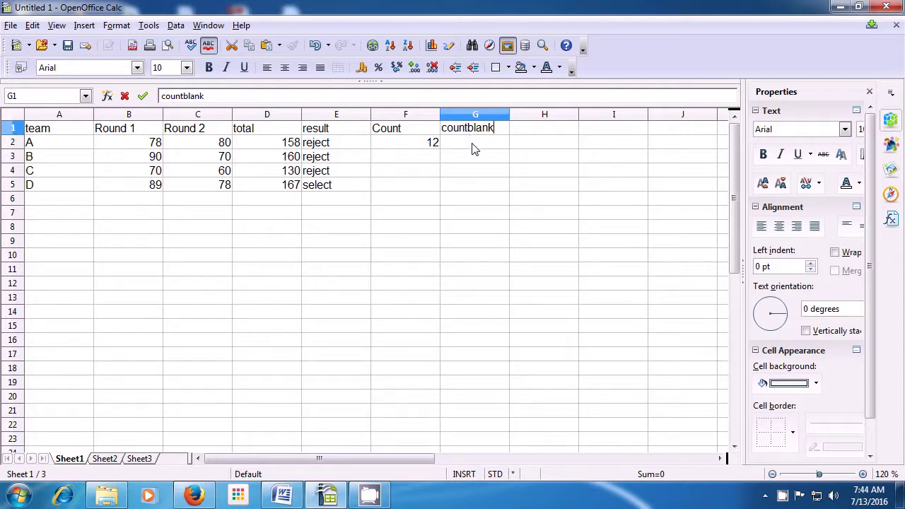
Step: Enter the formula =countblank(A1:F5) in cell G2 to count the empty cells of the team table
click(473, 147)
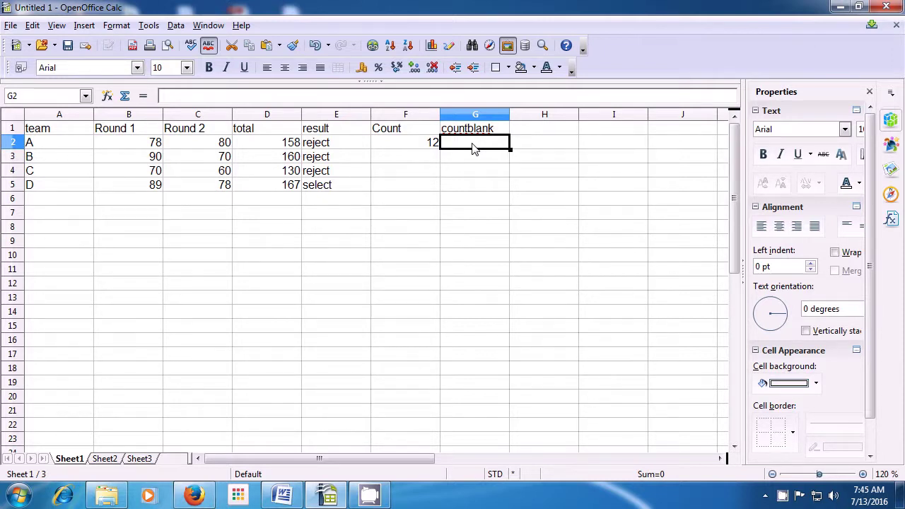
text(=)
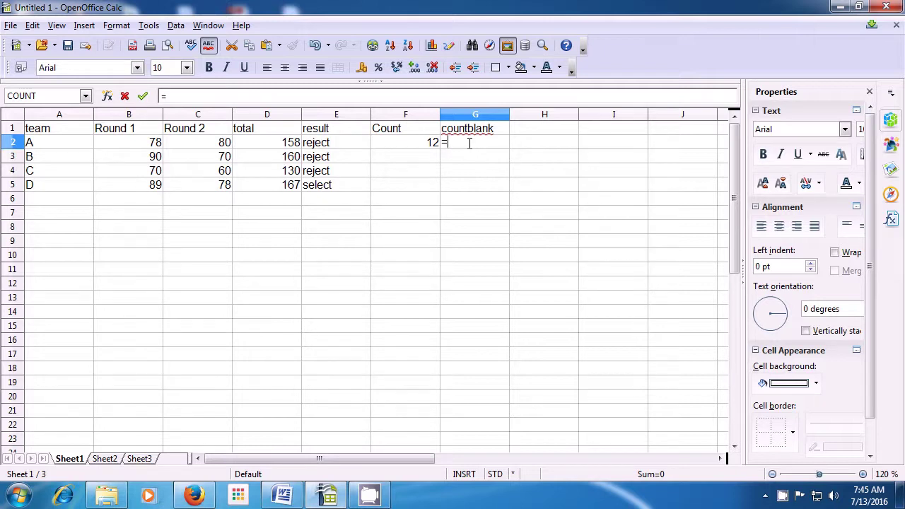
text(co)
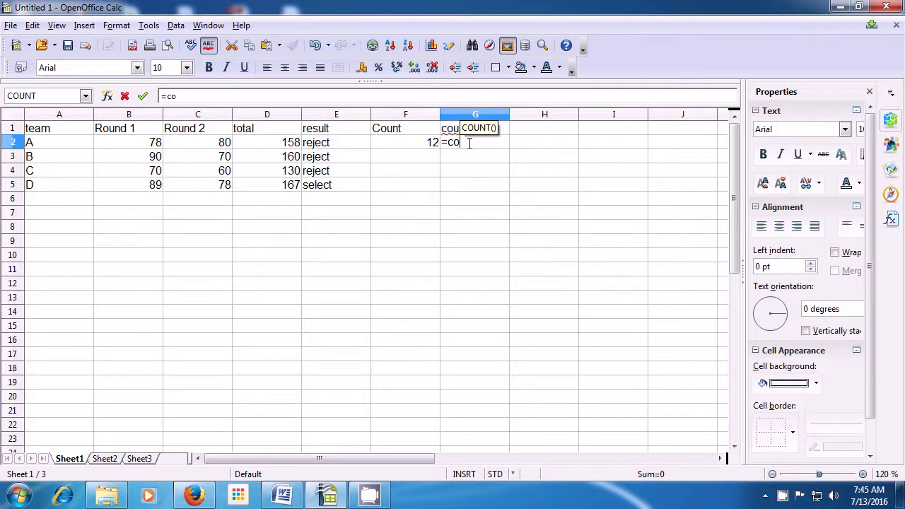
text(untb)
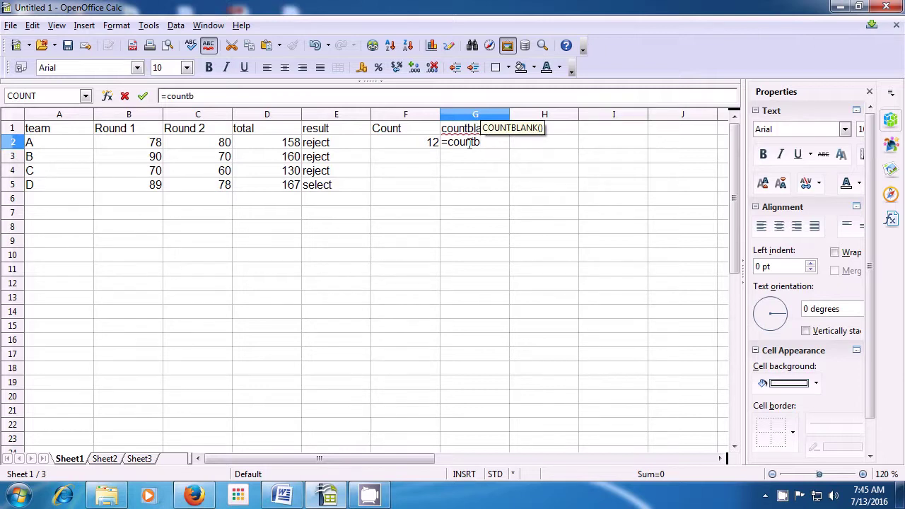
text(lank)
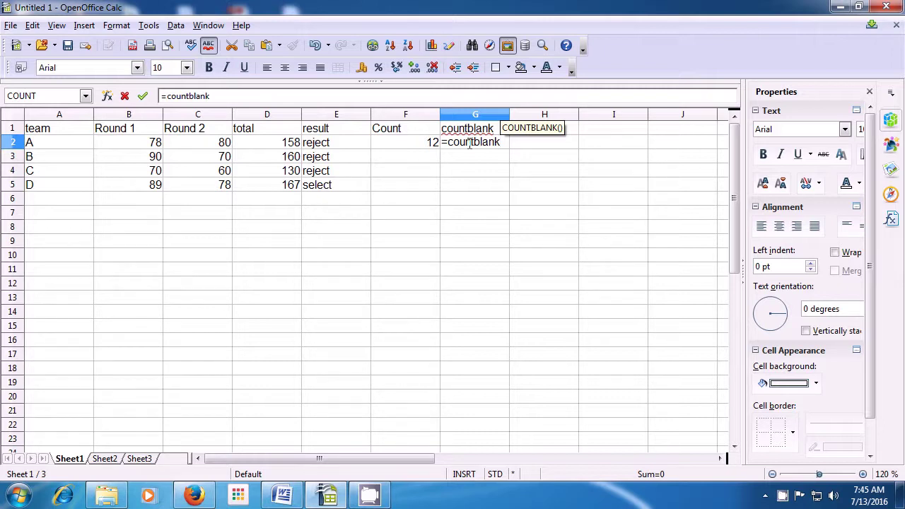
text(()
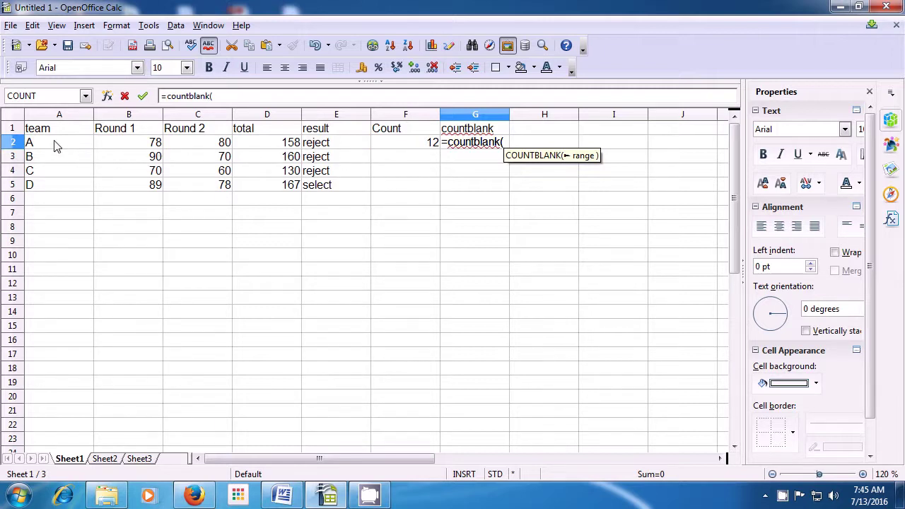
drag(50, 132, 398, 190)
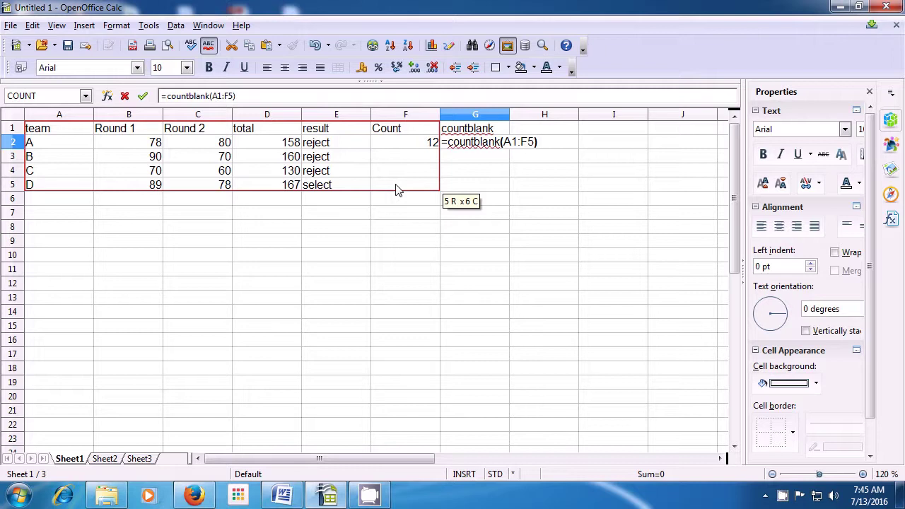
key(Return)
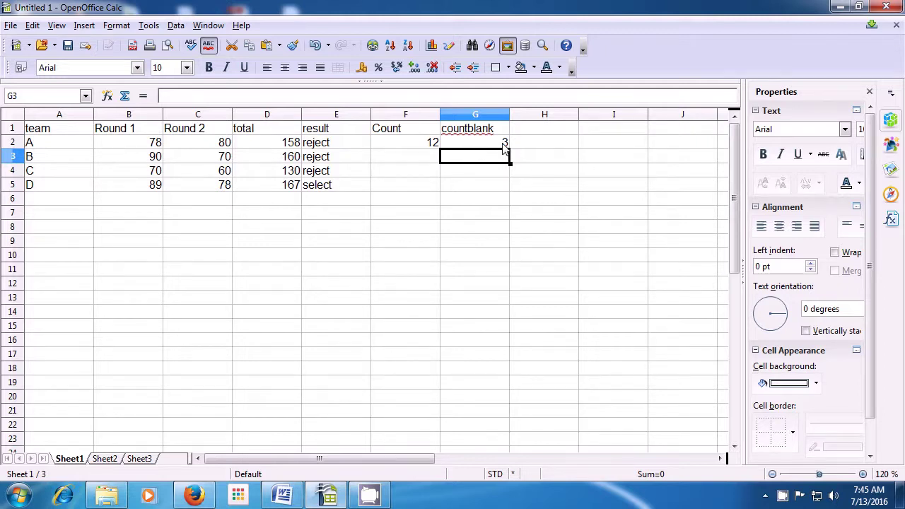
click(410, 159)
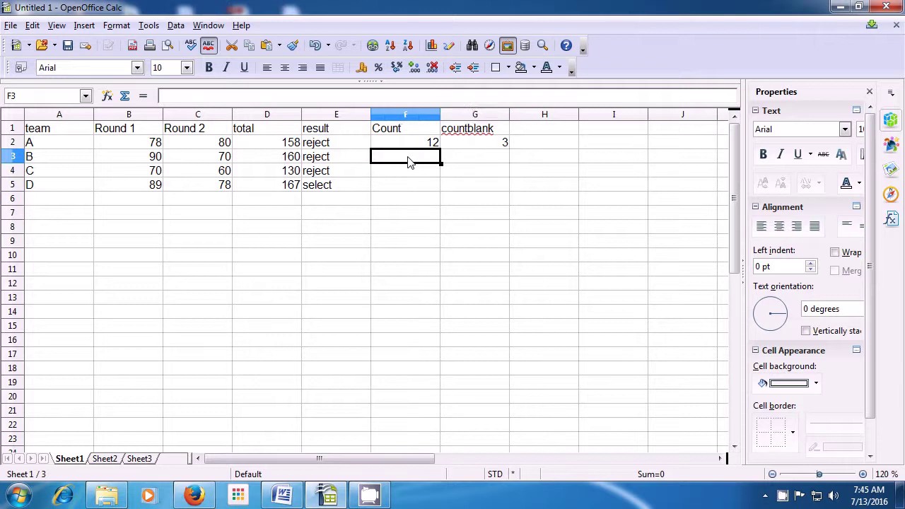
click(410, 174)
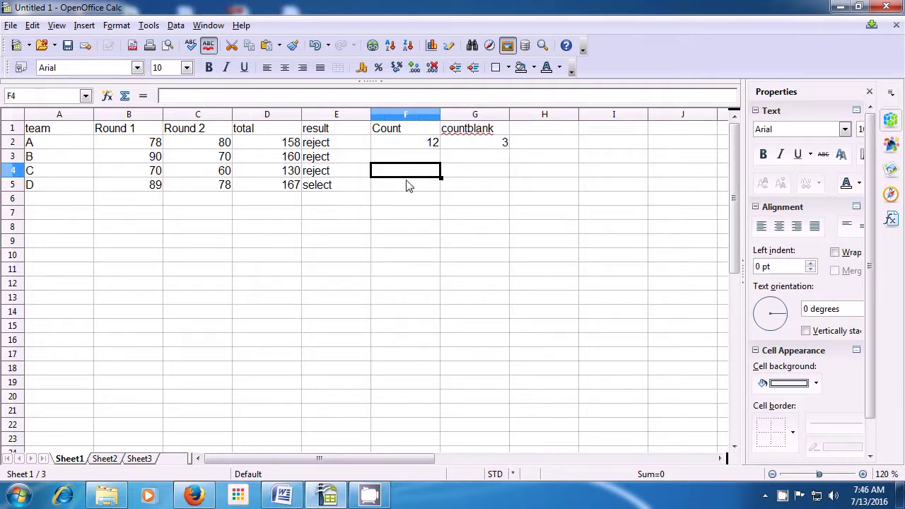
click(407, 188)
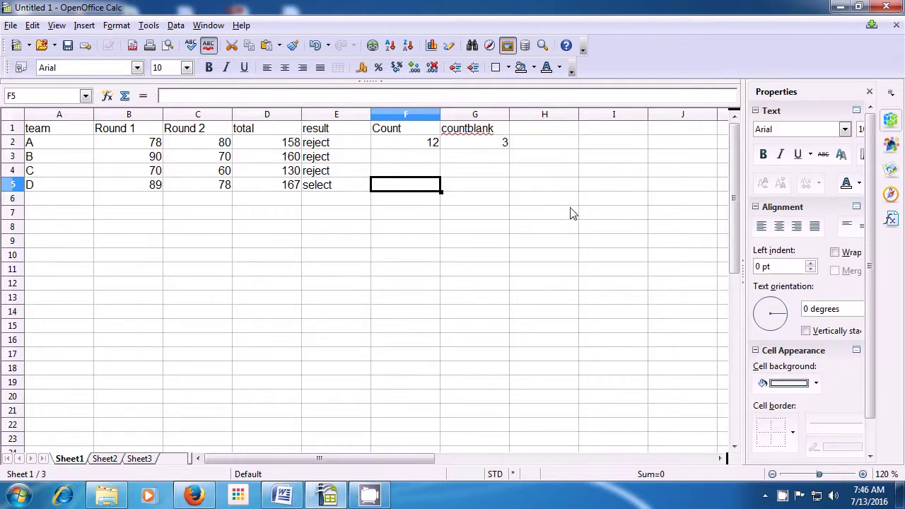
right_click(783, 494)
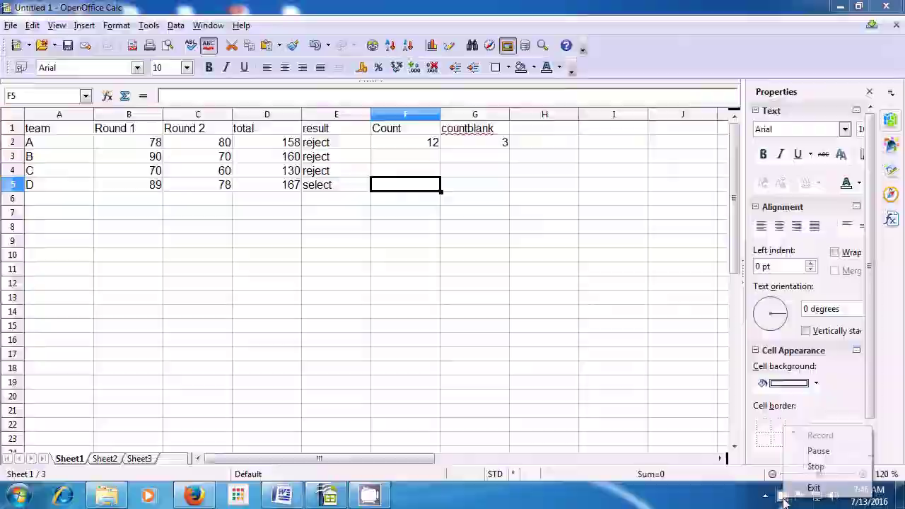